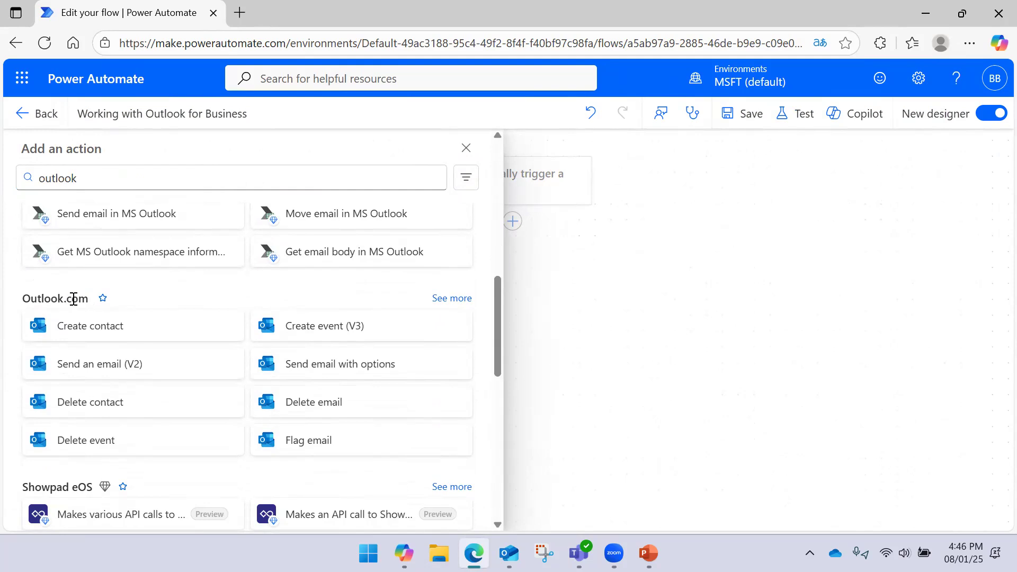
- Expand the full Office 365 Outlook action list, then dismiss the picker back to the canvas
scroll(158, 306, "up", 1)
scroll(159, 305, "up", 9)
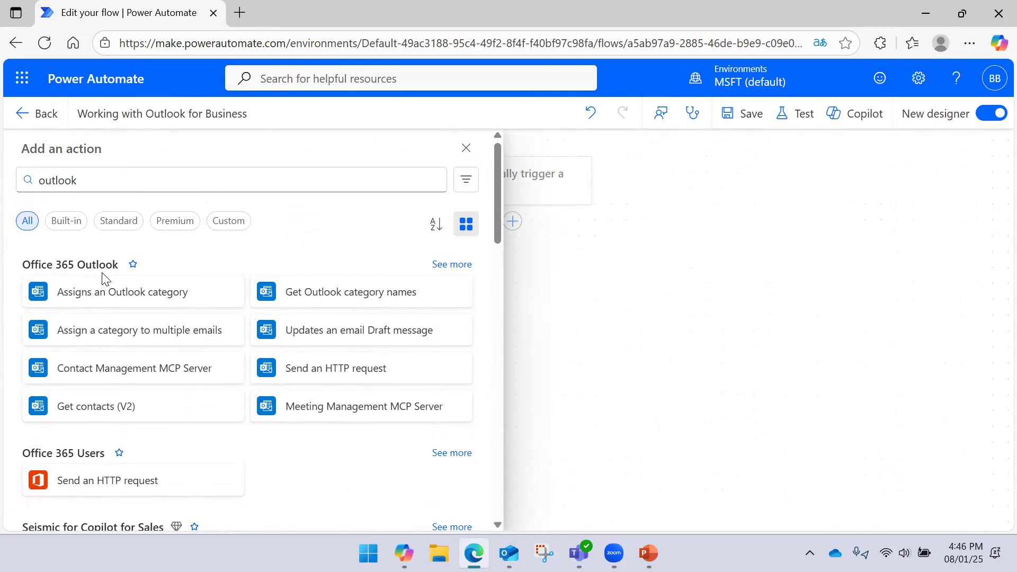
left_click(449, 265)
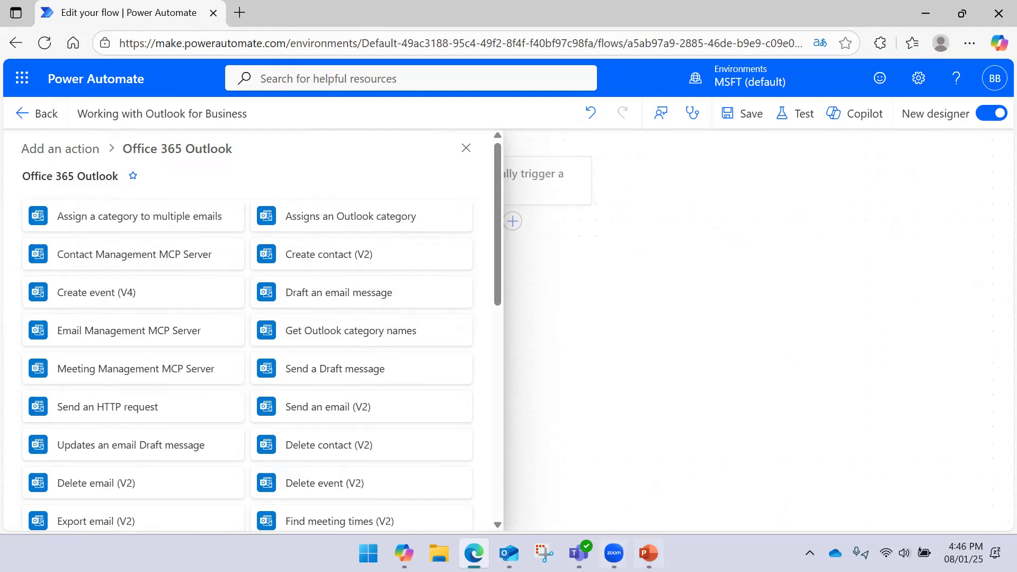
left_click(648, 553)
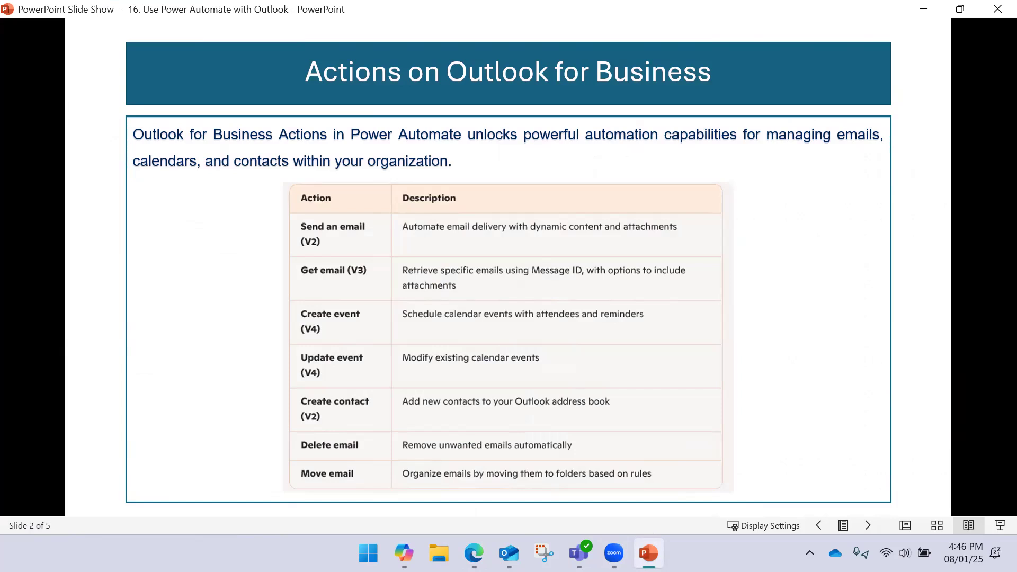
left_click(473, 553)
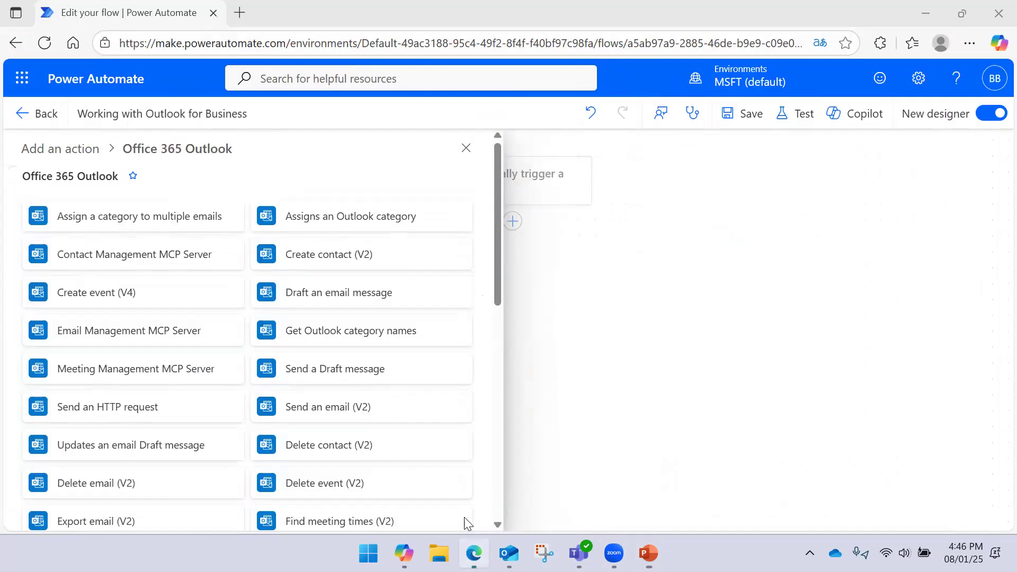
scroll(344, 306, "down", 10)
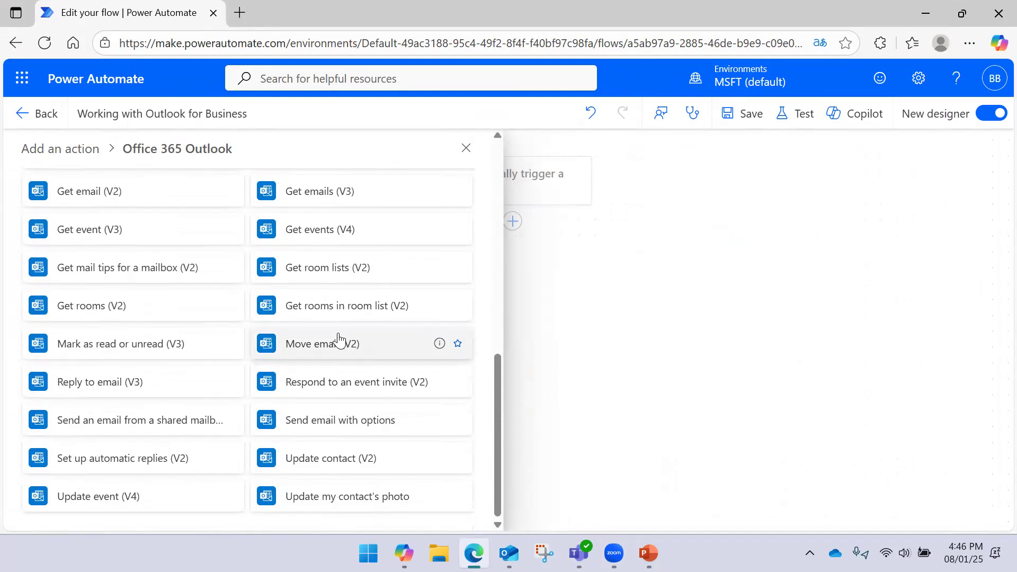
scroll(339, 339, "up", 10)
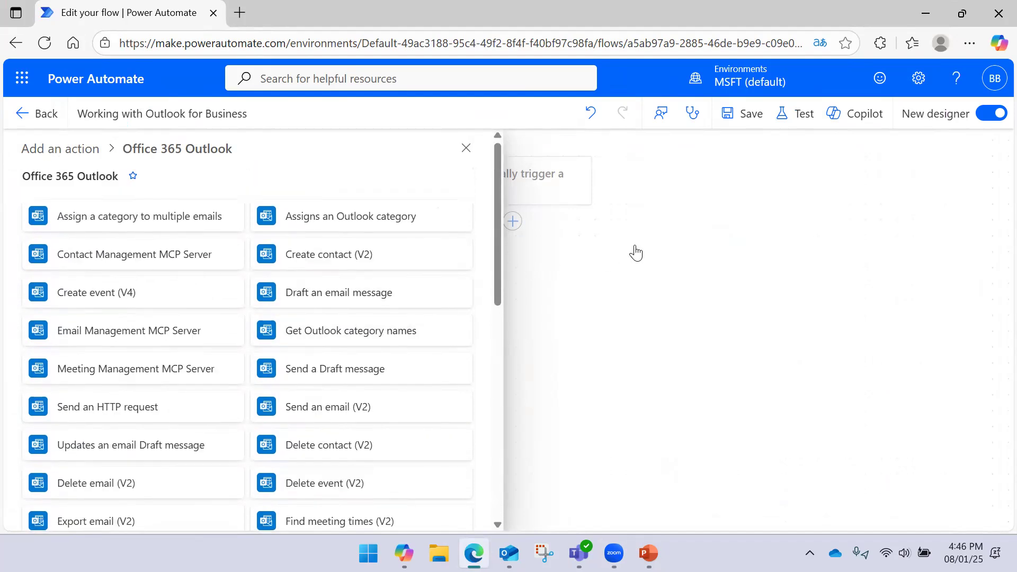
left_click(635, 252)
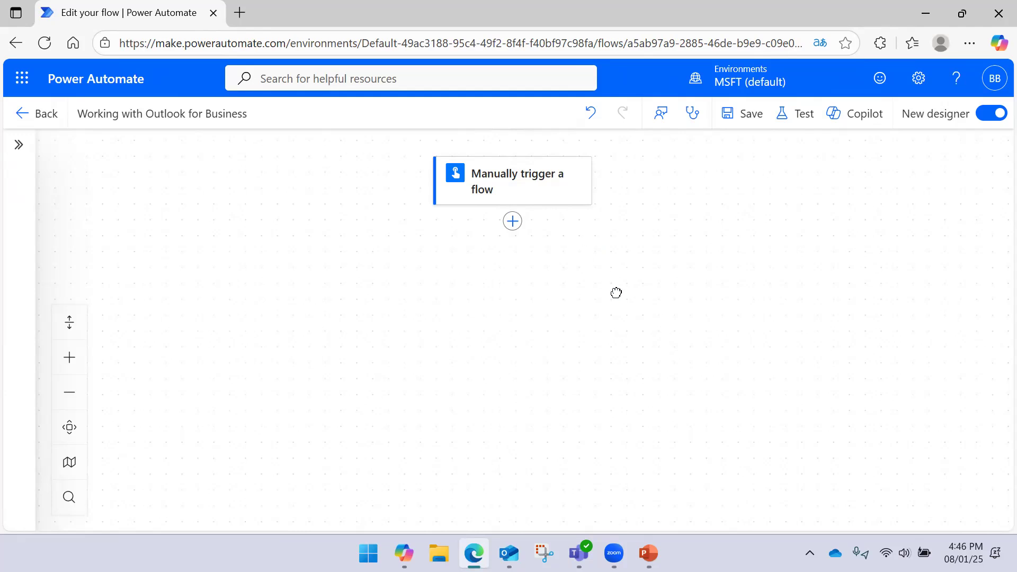
- Insert the Office 365 Outlook Send an email (V2) action below the manual trigger
left_click_drag(616, 292, 612, 286)
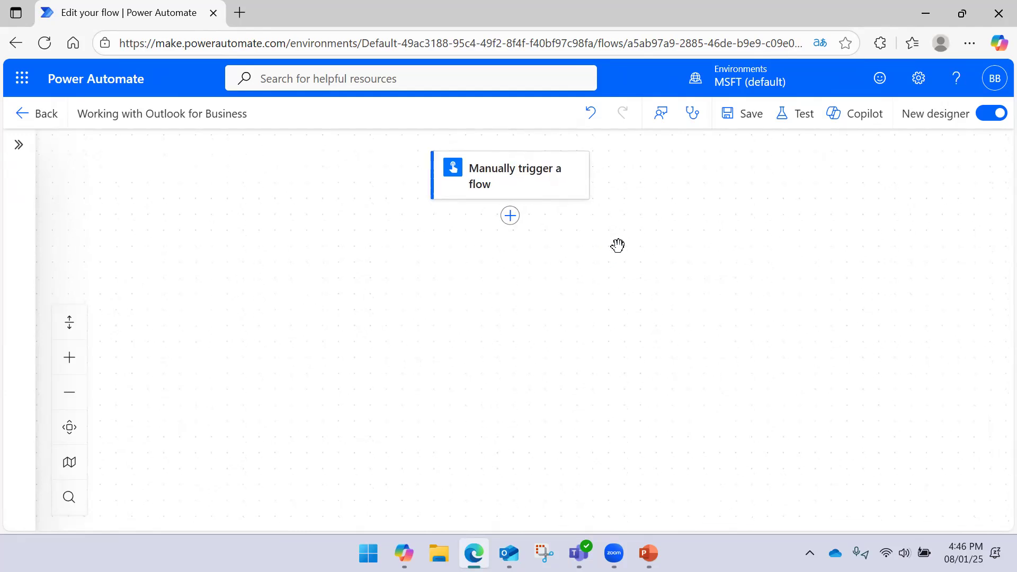
key("XF86MonBrightnessUp")
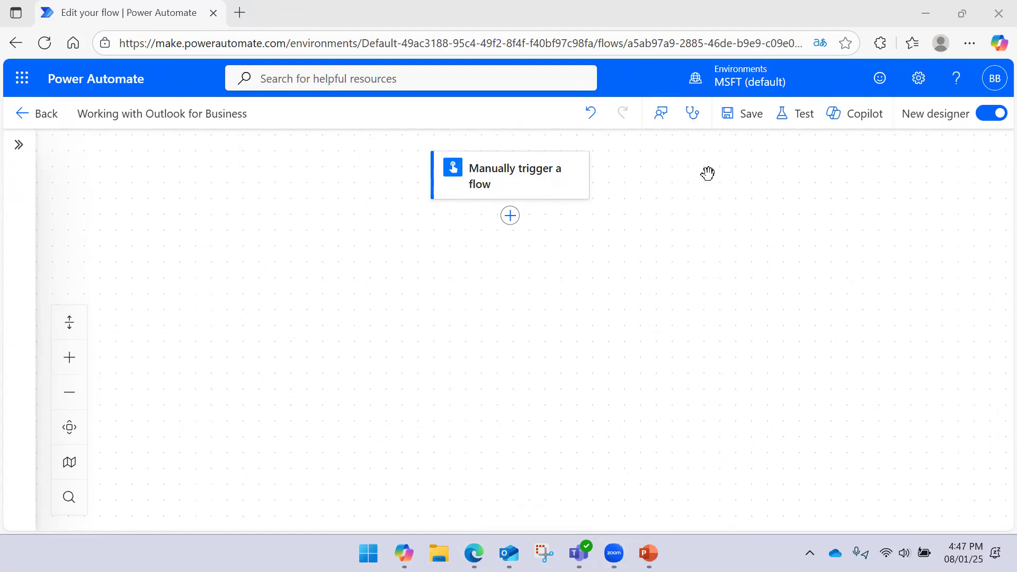
left_click(513, 222)
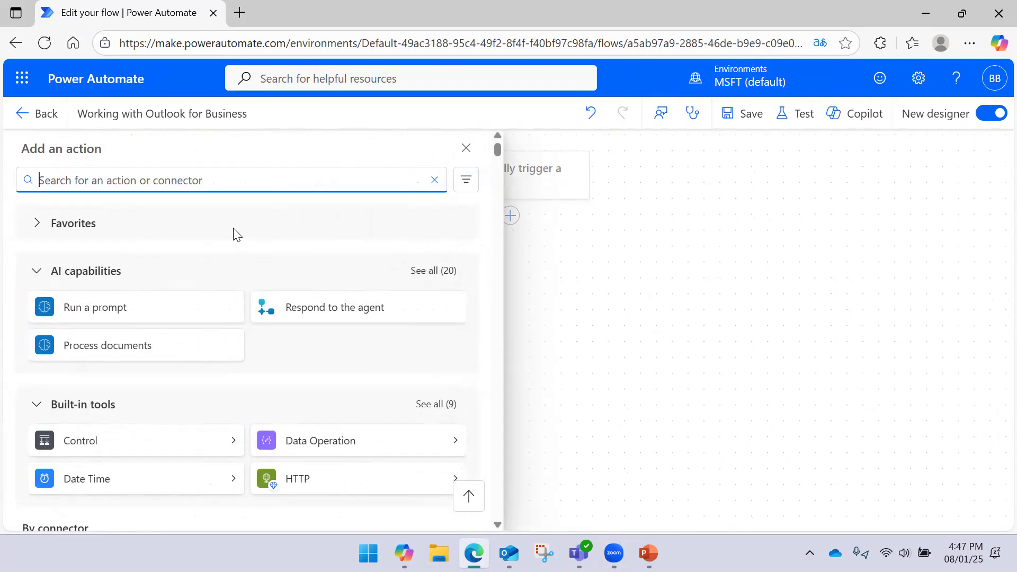
scroll(254, 254, "down", 5)
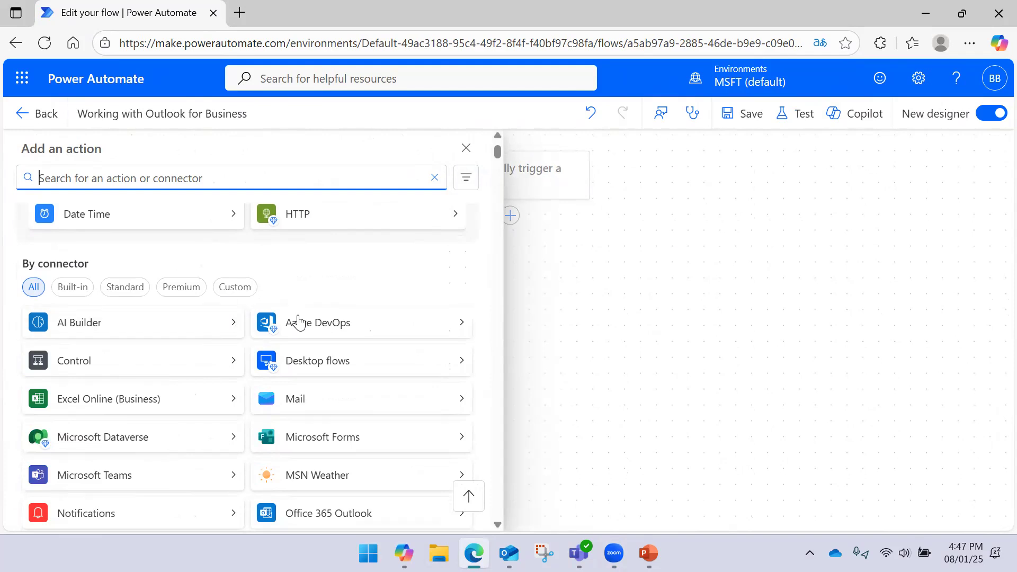
scroll(275, 318, "down", 2)
scroll(204, 312, "up", 2)
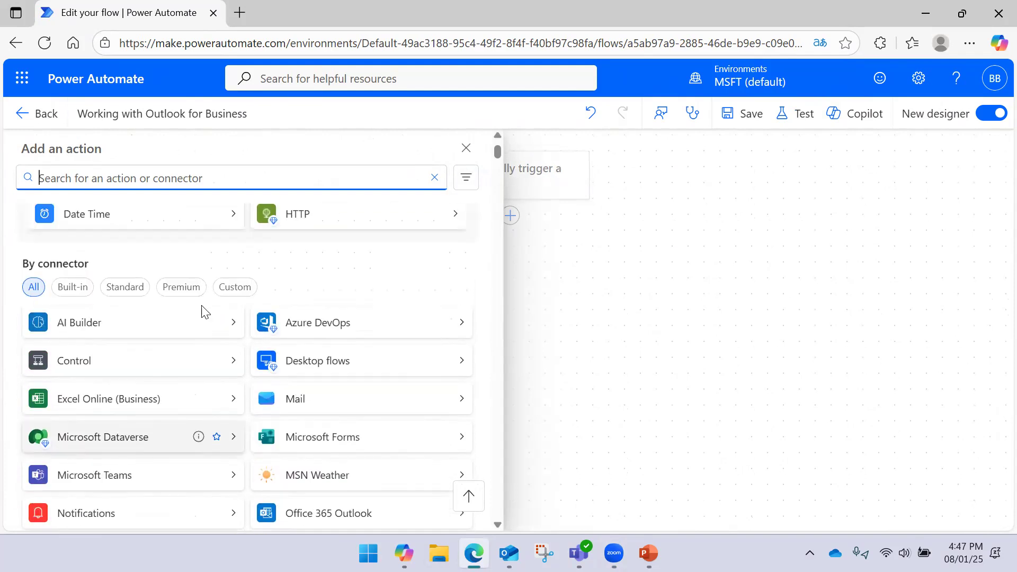
scroll(277, 295, "down", 2)
mouse_move(415, 386)
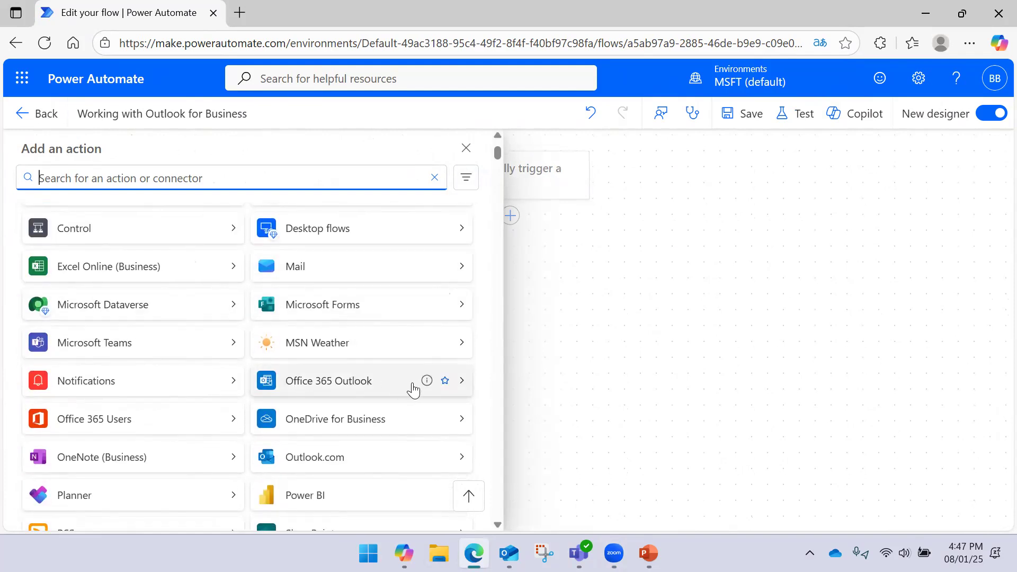
left_click(465, 386)
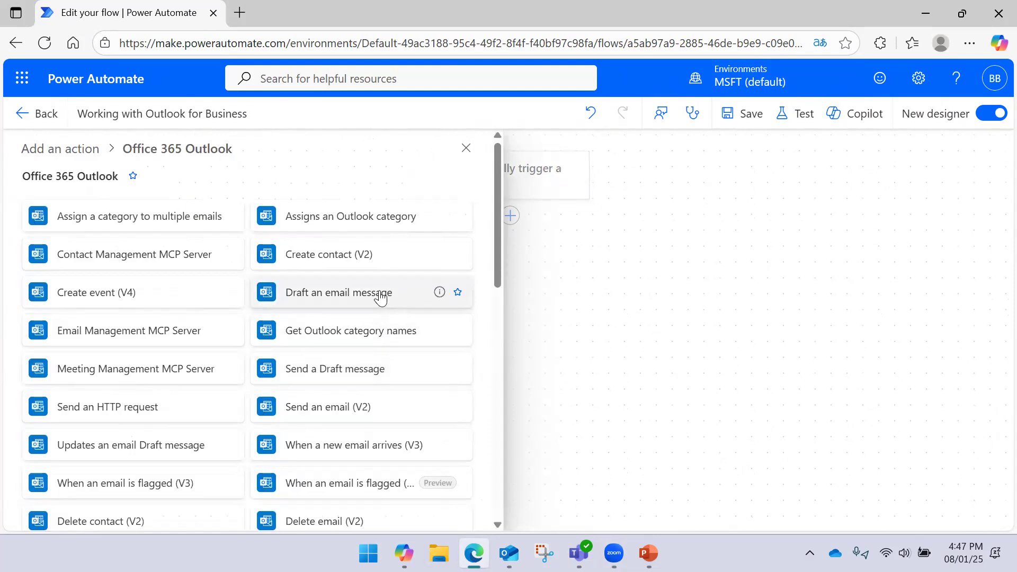
left_click(339, 408)
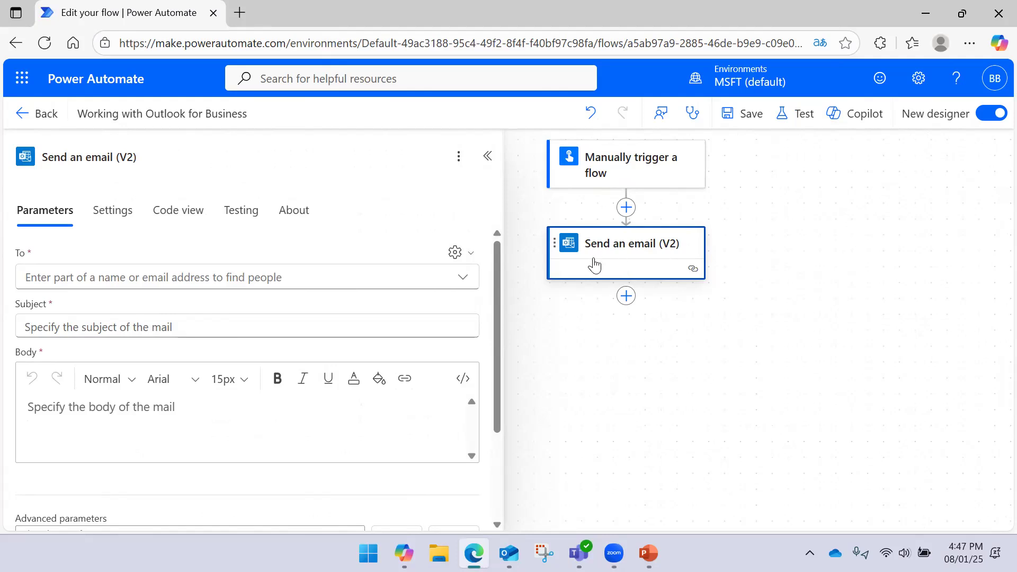
- Fill the To field with the suggested contact matching the typed partial name
left_click(361, 273)
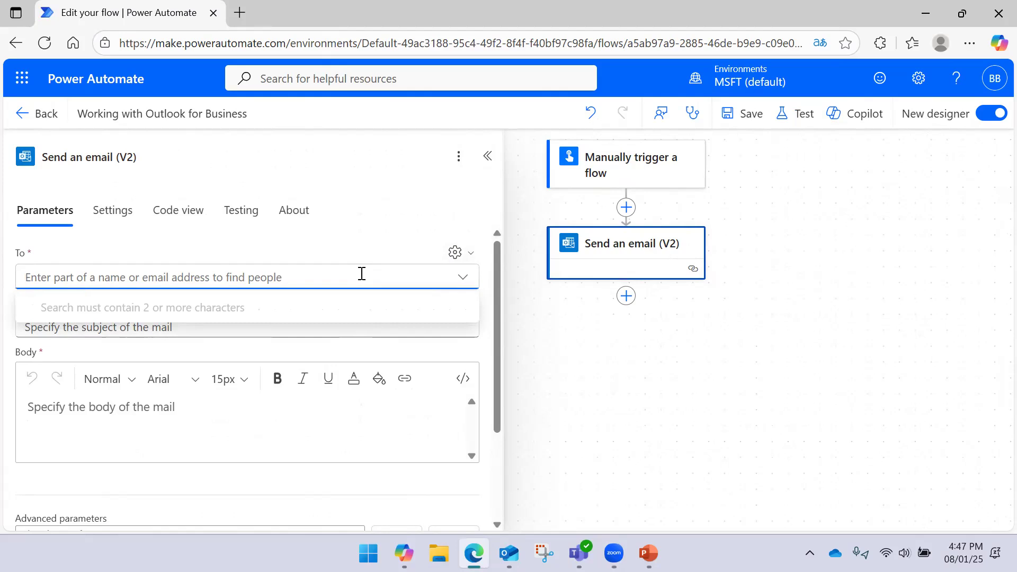
type("webch")
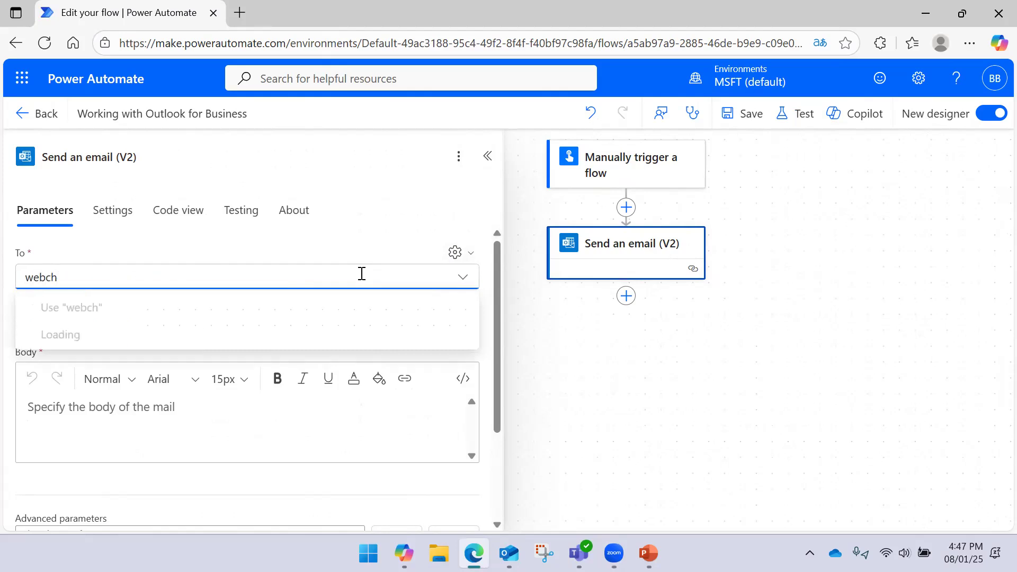
left_click(316, 335)
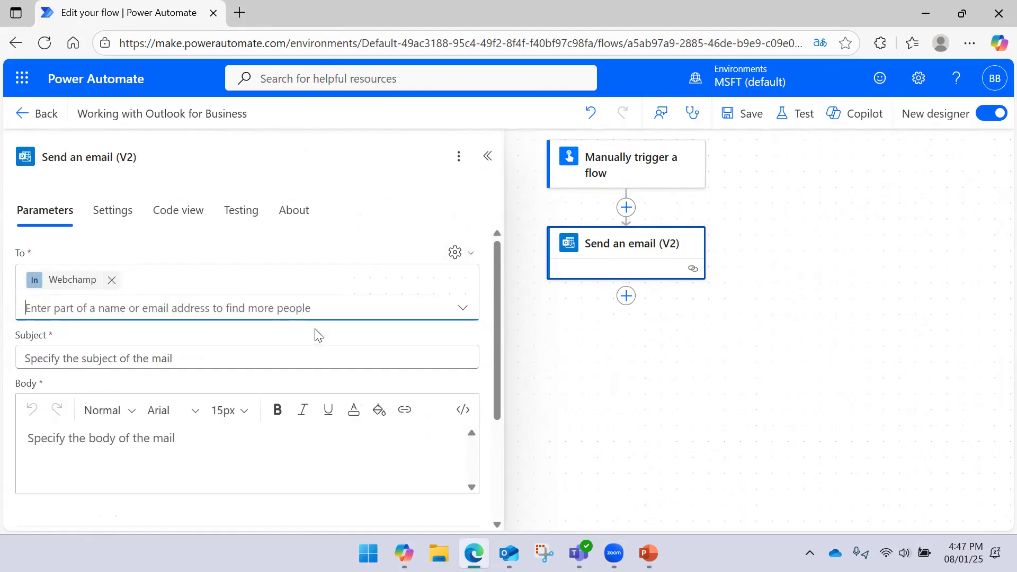
left_click(263, 333)
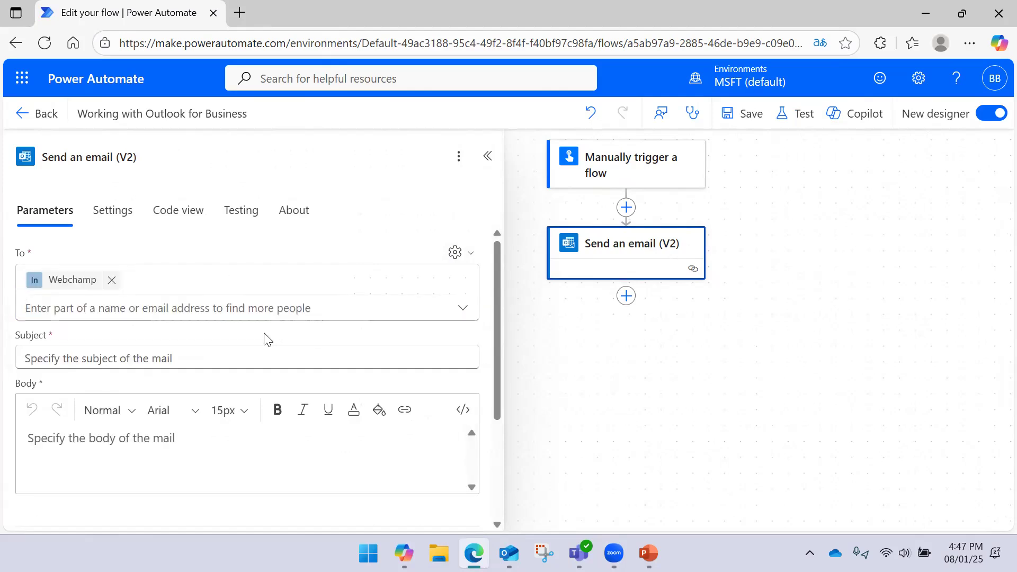
- Try several Subject drafts, then clear the Subject so it stays empty
left_click(158, 360)
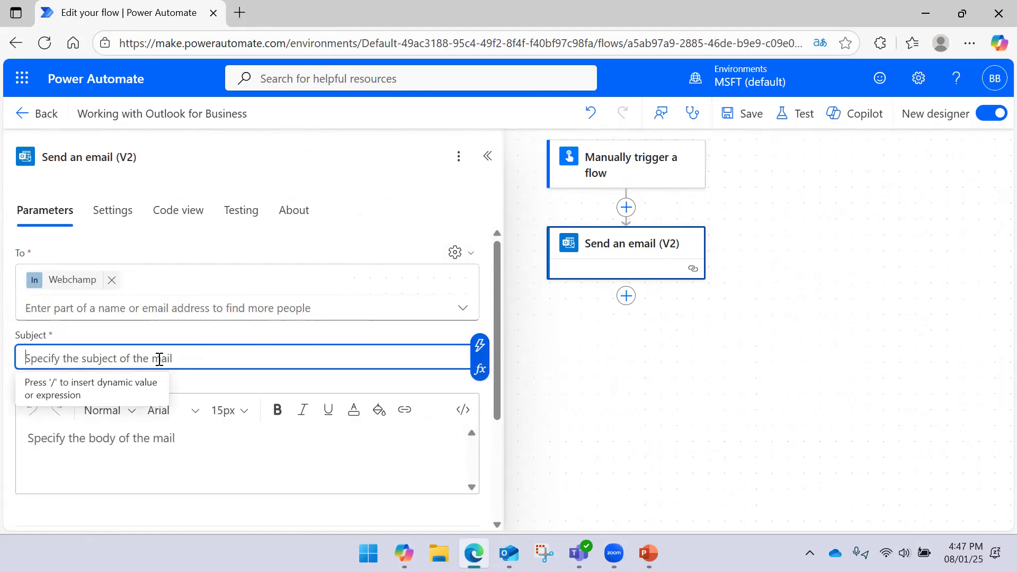
type("T")
key("BackSpace")
type("In")
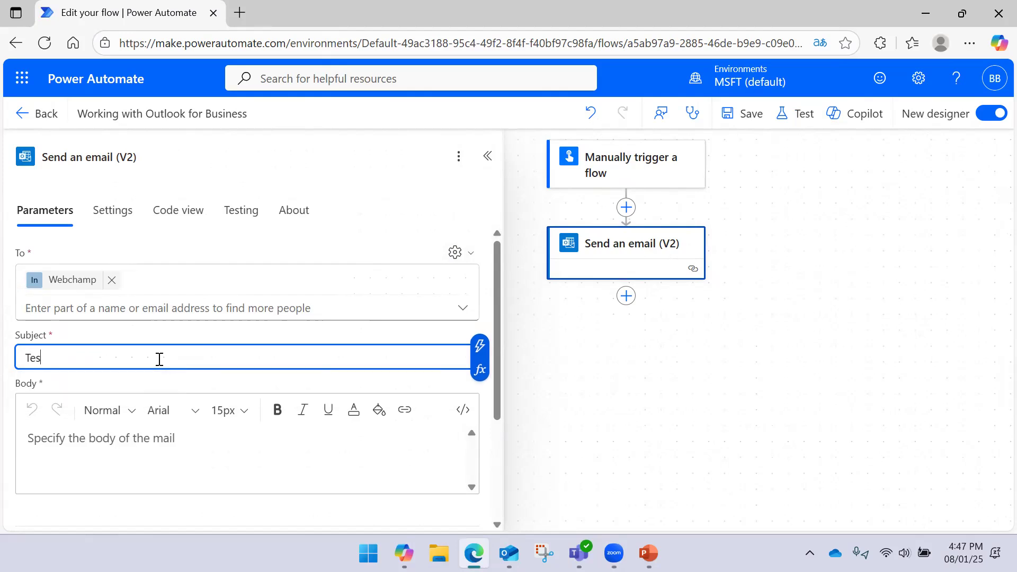
key("ctrl+a")
key("BackSpace")
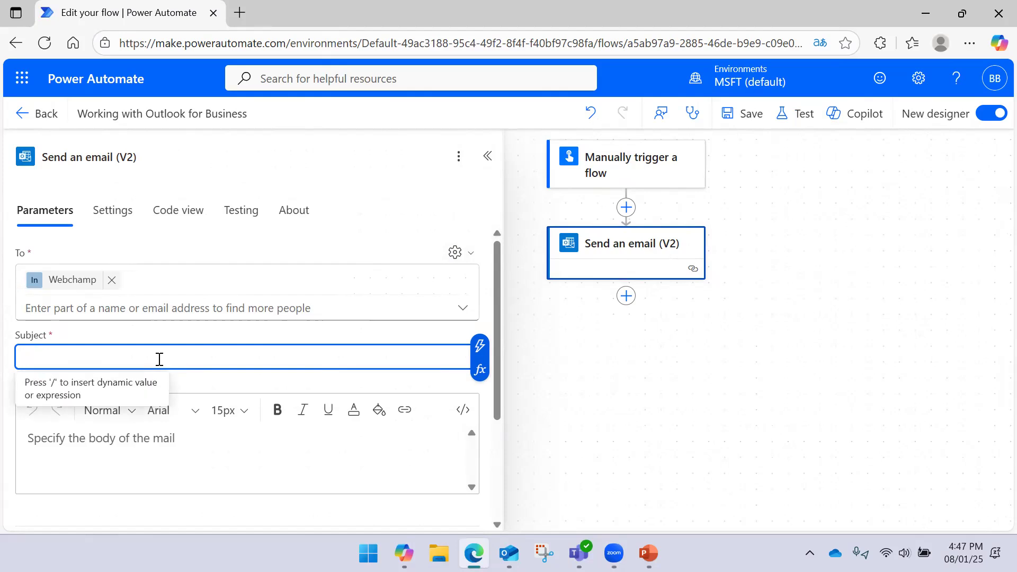
type("Inst")
key("BackSpace")
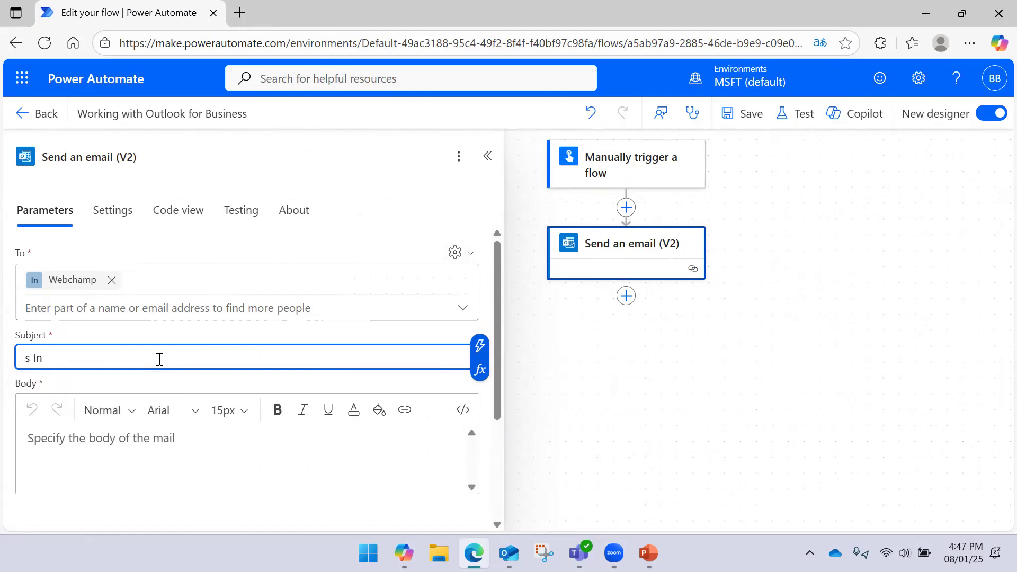
key("ctrl+a")
key("BackSpace")
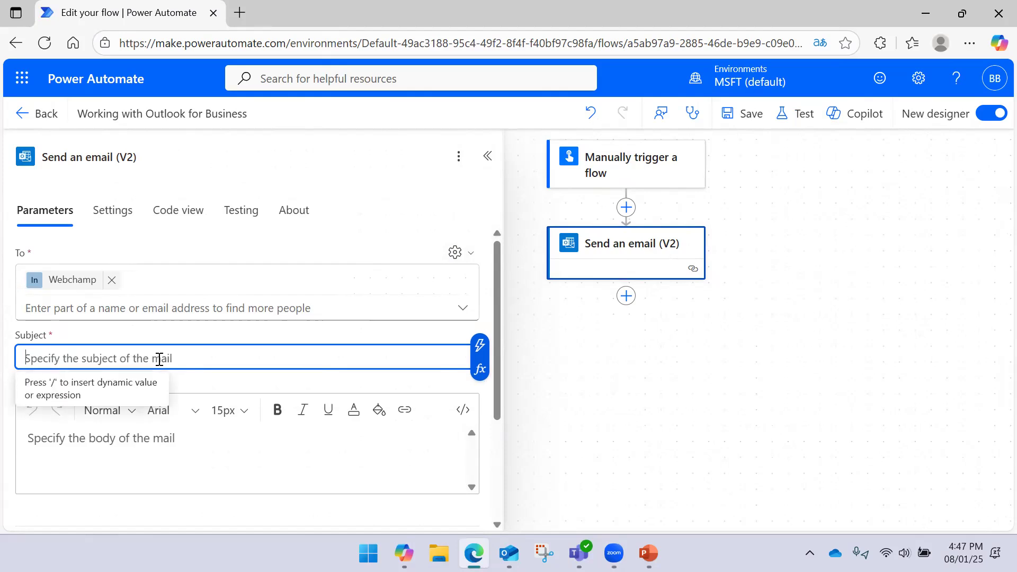
type("Without")
key("ctrl+a")
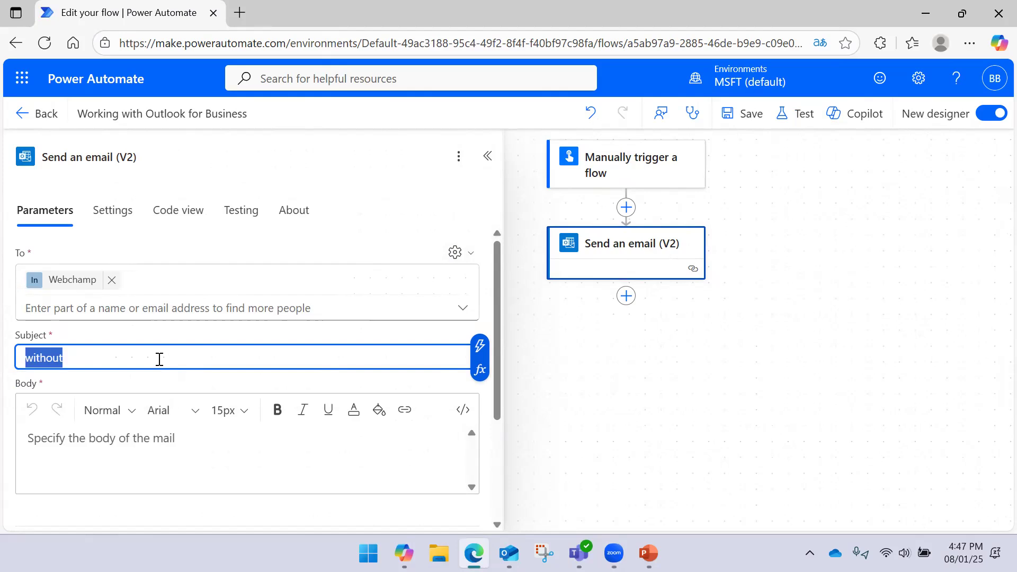
key("BackSpace")
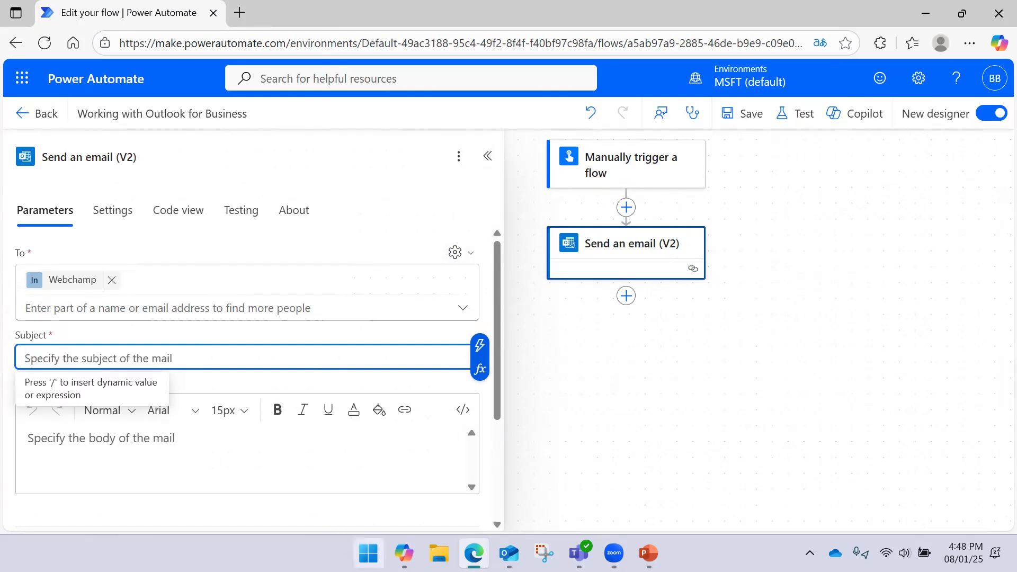
left_click(368, 553)
- Launch Notepad and delete its leftover text
type("notepad")
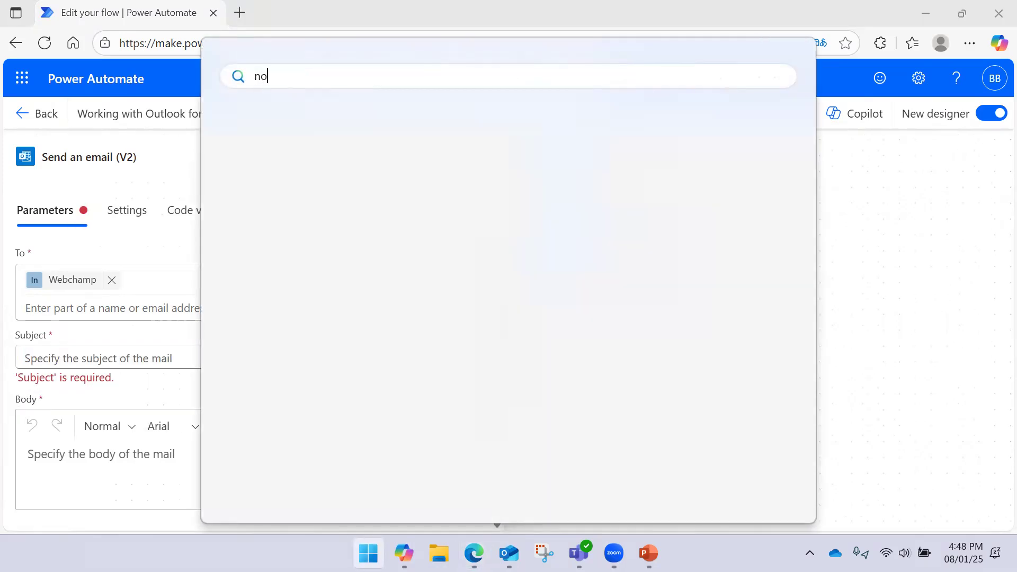
key("Return")
key("ctrl+a")
key("BackSpace")
- Write 'Test Action for Outlook Automation' in Notepad, select it, and return to the Subject field
type("Test Action for")
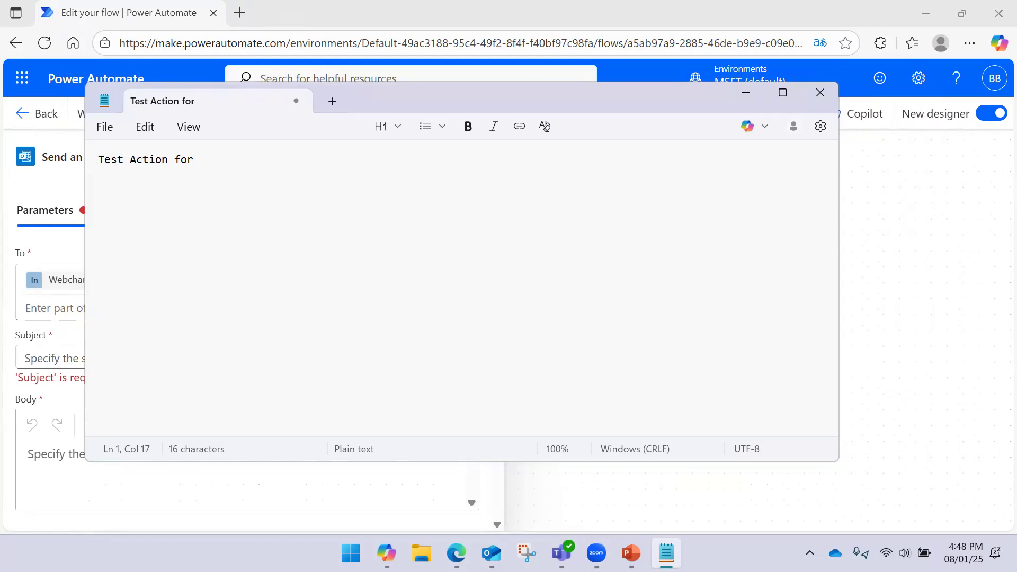
type("Email")
key("ctrl+a")
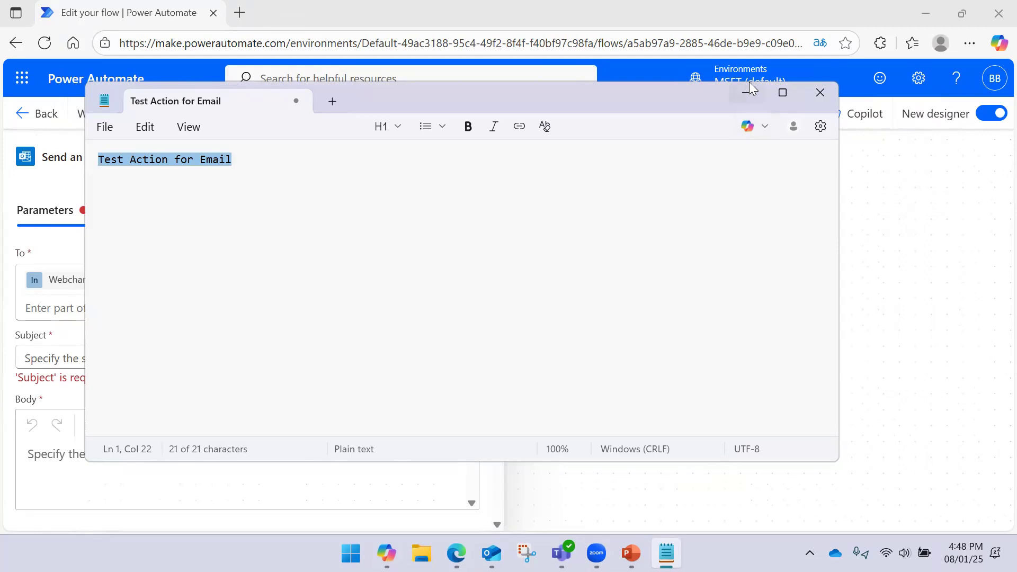
double_click(213, 162)
type("Outlook ")
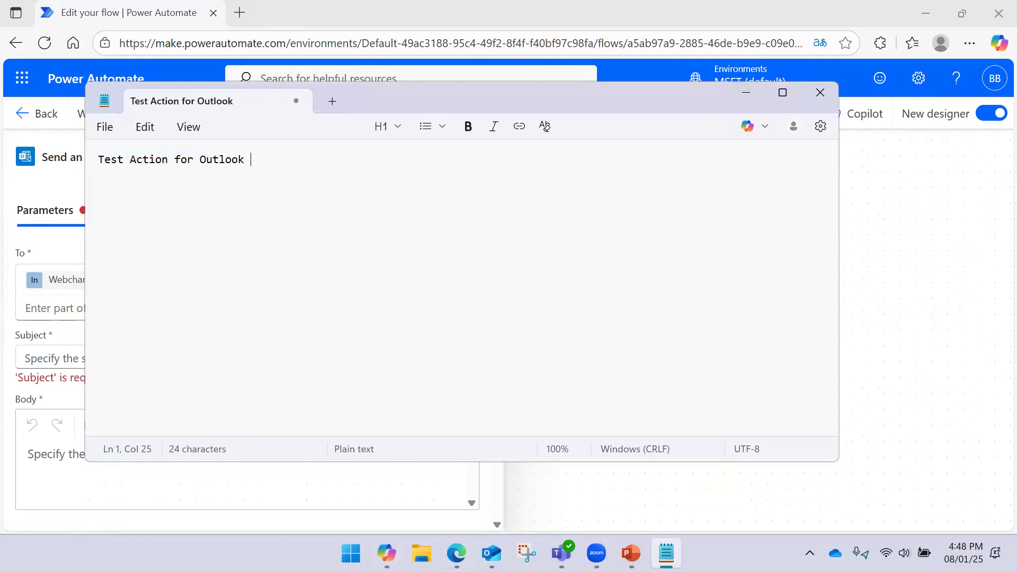
type("Automation")
key("ctrl+a")
key("ctrl+c")
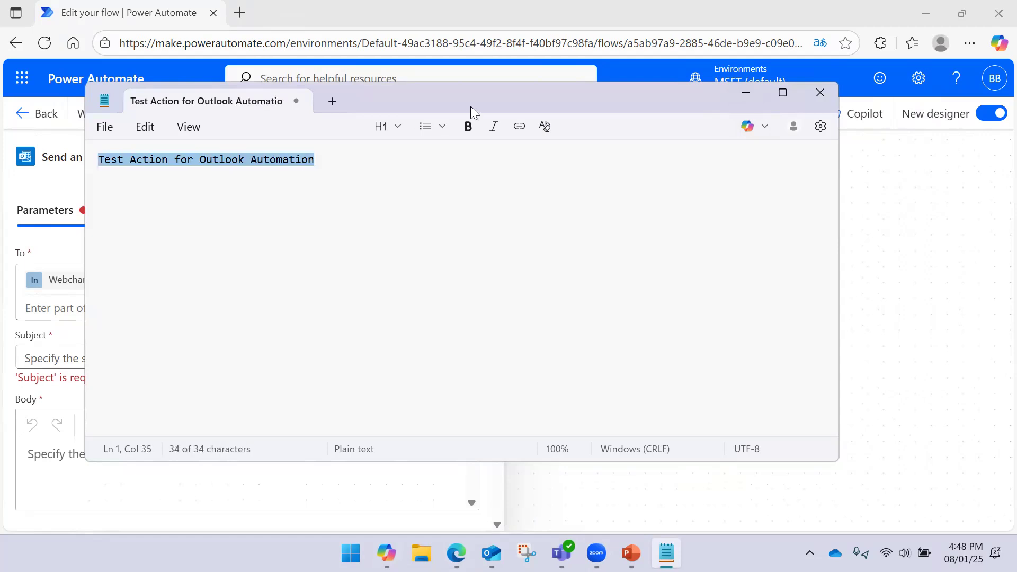
left_click(734, 96)
left_click(188, 347)
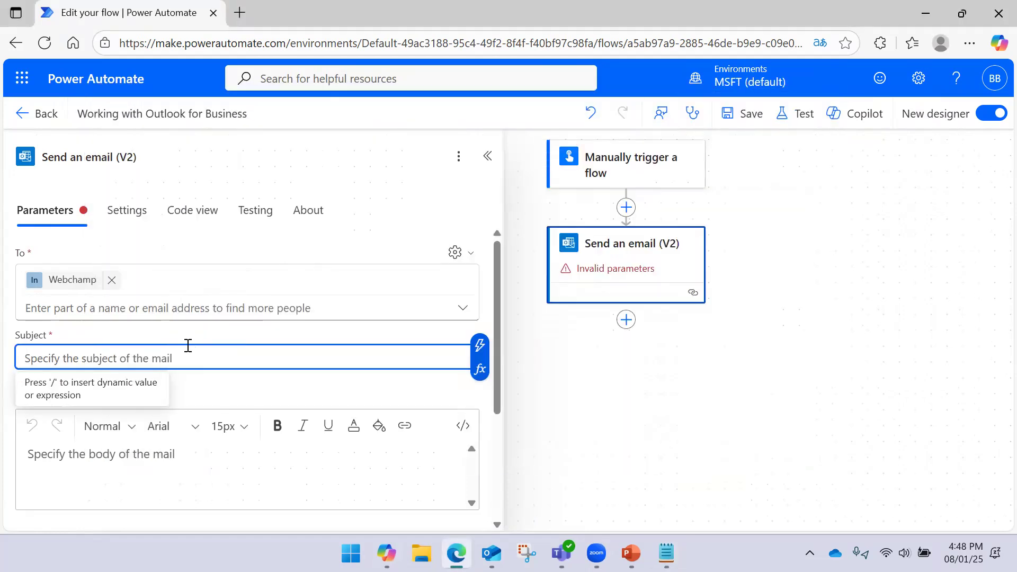
- Paste 'Test Action for Outlook Automation' into Subject, leaving the Body cleared of test text
key("ctrl+v")
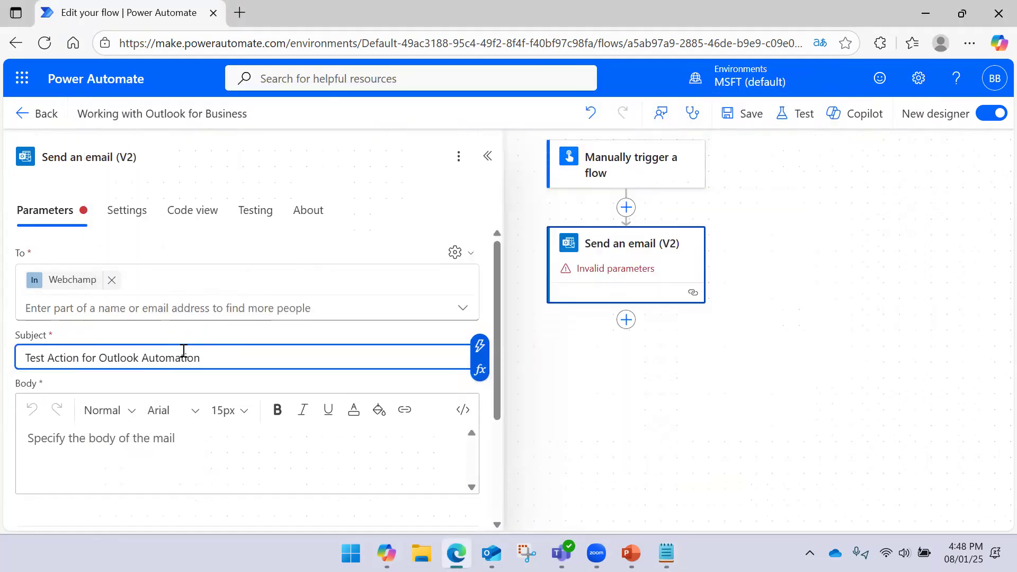
left_click(140, 440)
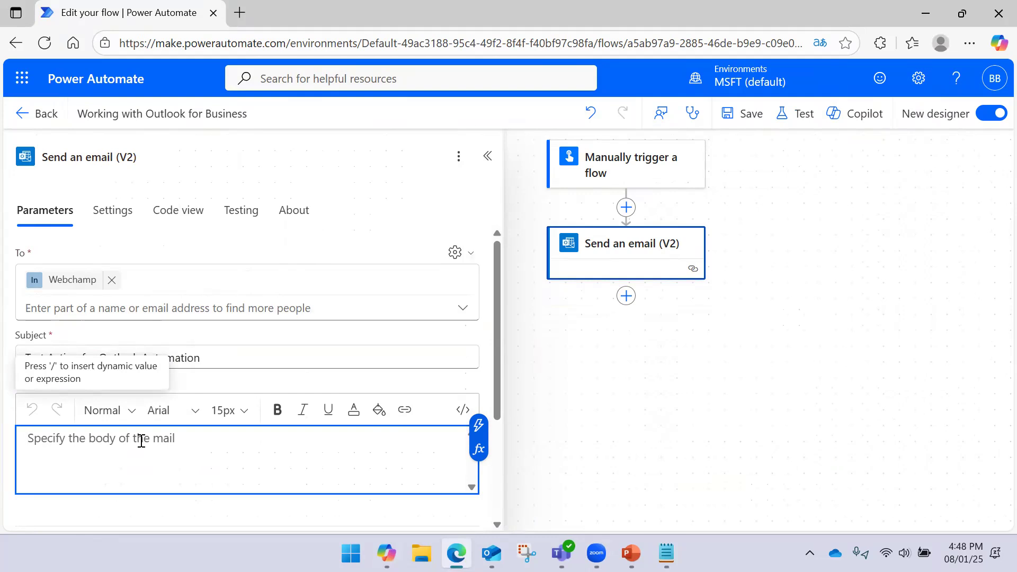
type("Ti=")
key("BackSpace")
key("BackSpace")
type("his i")
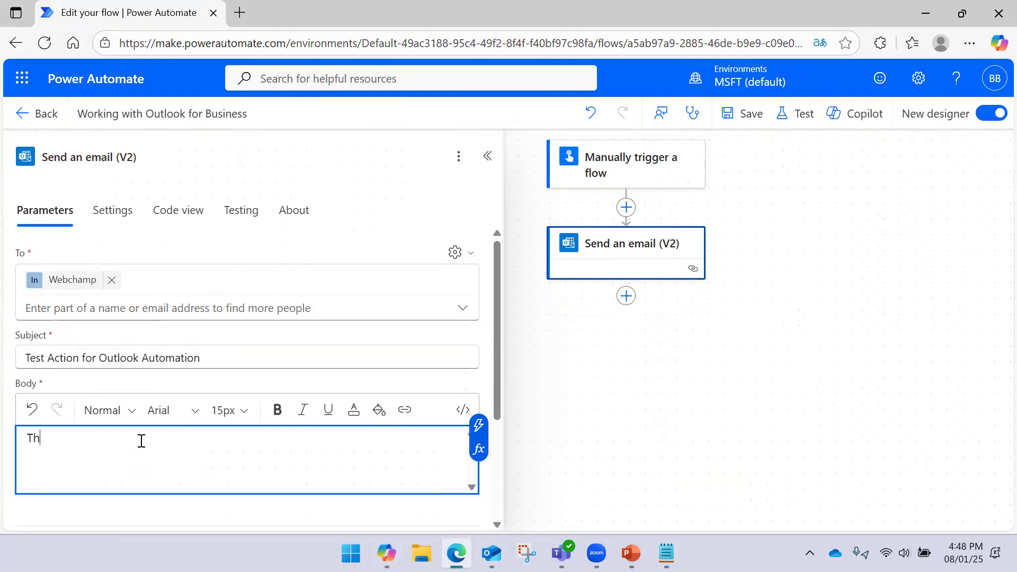
key("ctrl+a")
key("BackSpace")
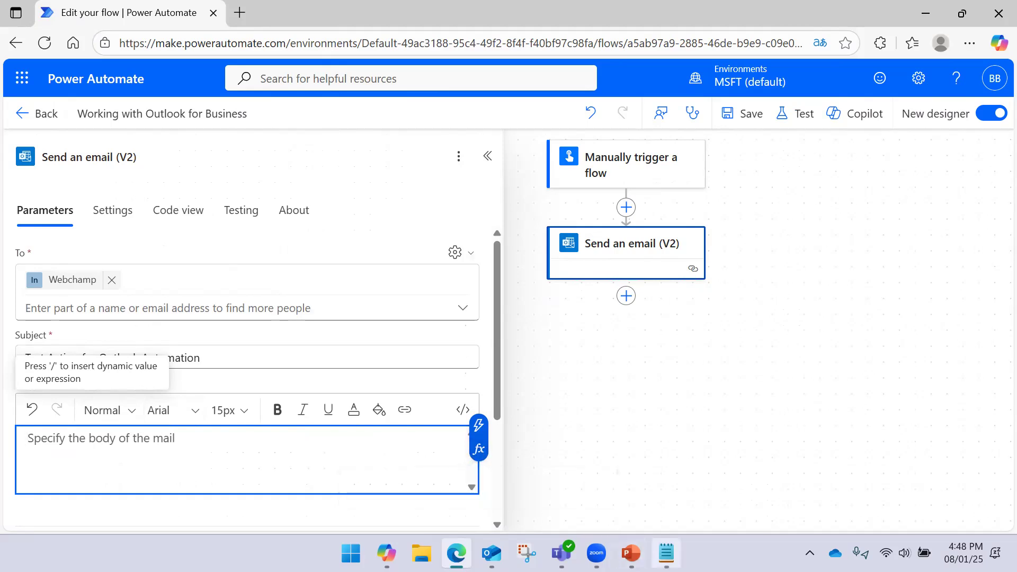
- Remove the old subject line from the Notepad note
left_click(667, 553)
left_click(339, 162)
left_click_drag(373, 161, 95, 160)
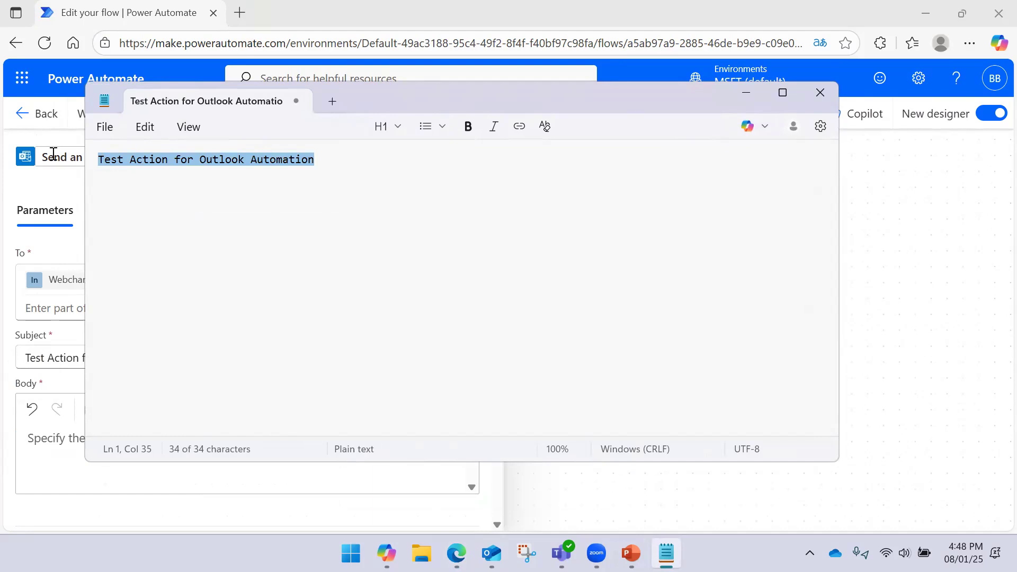
key("ctrl+x")
- Write 'This is an email for send email action in outlook for business.' and paste it into Body
type("Th")
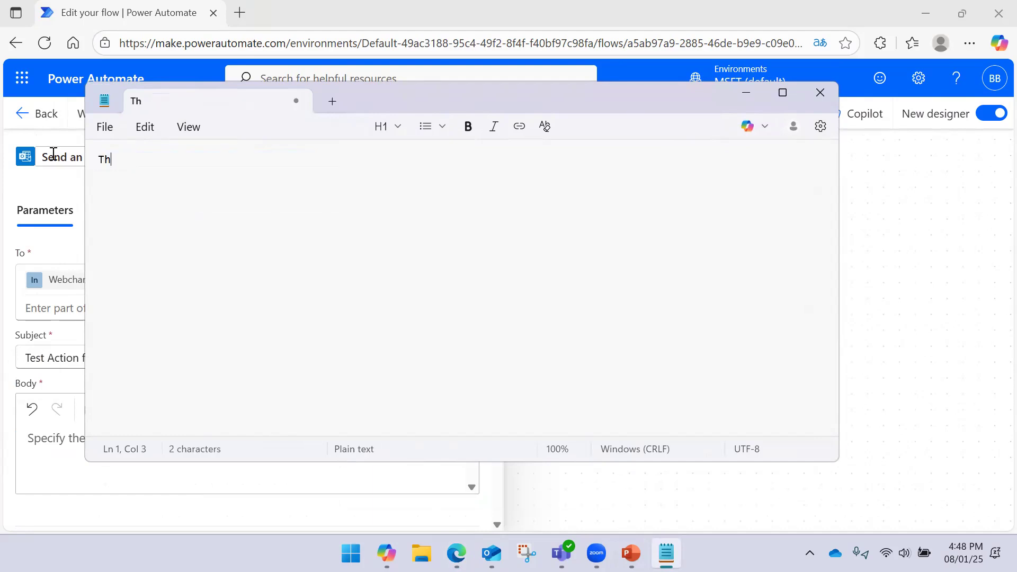
type("is is an emailf ir")
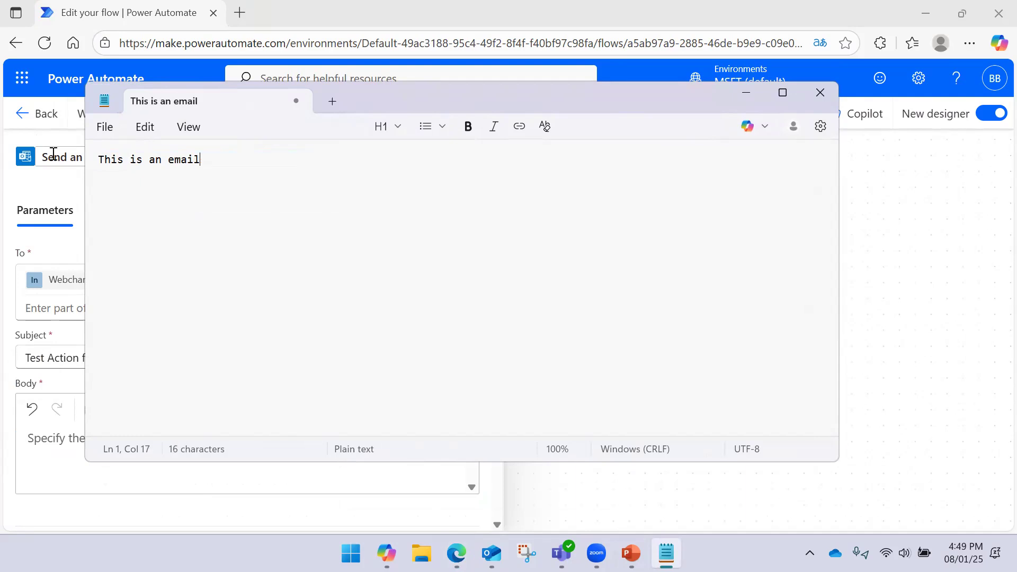
key("BackSpace")
key("BackSpace")
key("BackSpace")
key("BackSpace")
type("for send")
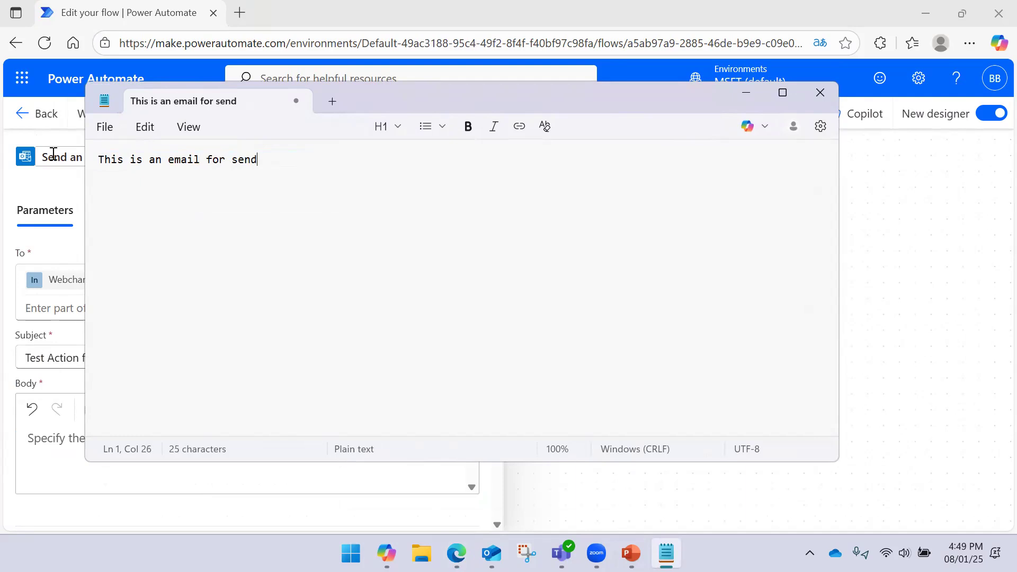
type(" email action in outtld")
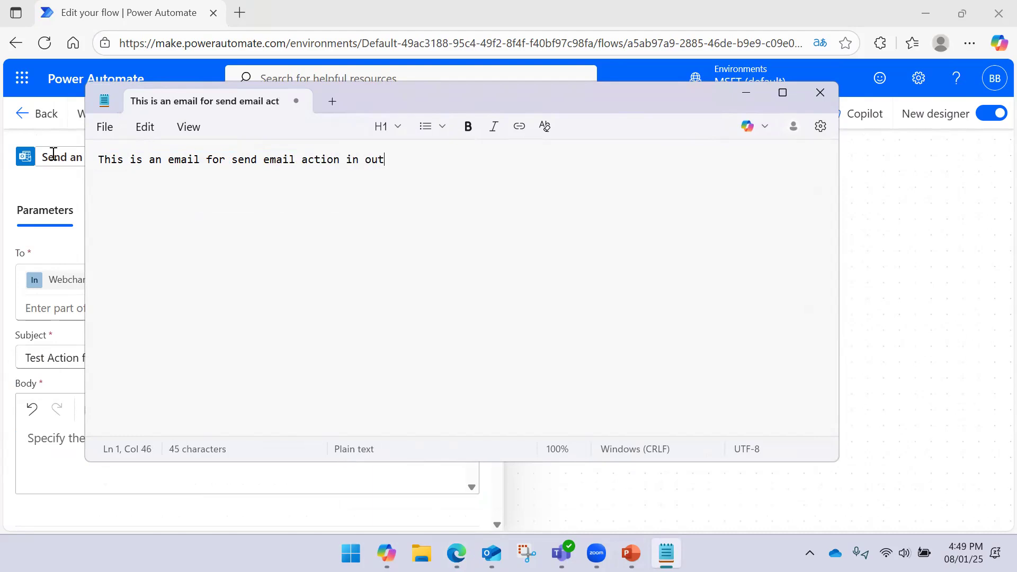
key("BackSpace")
key("BackSpace")
key("BackSpace")
type("look for business.")
key("ctrl+a")
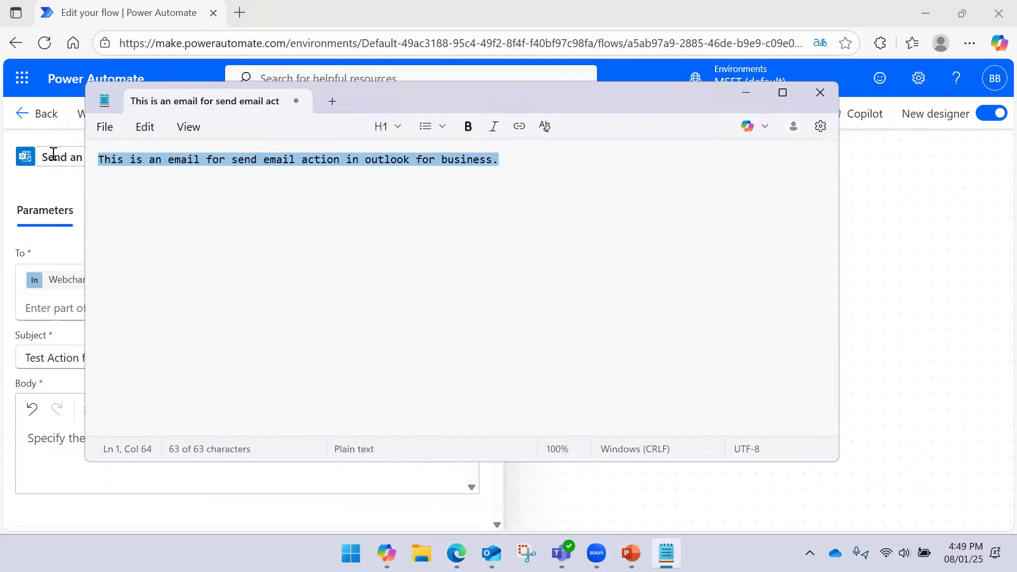
key("alt+Tab")
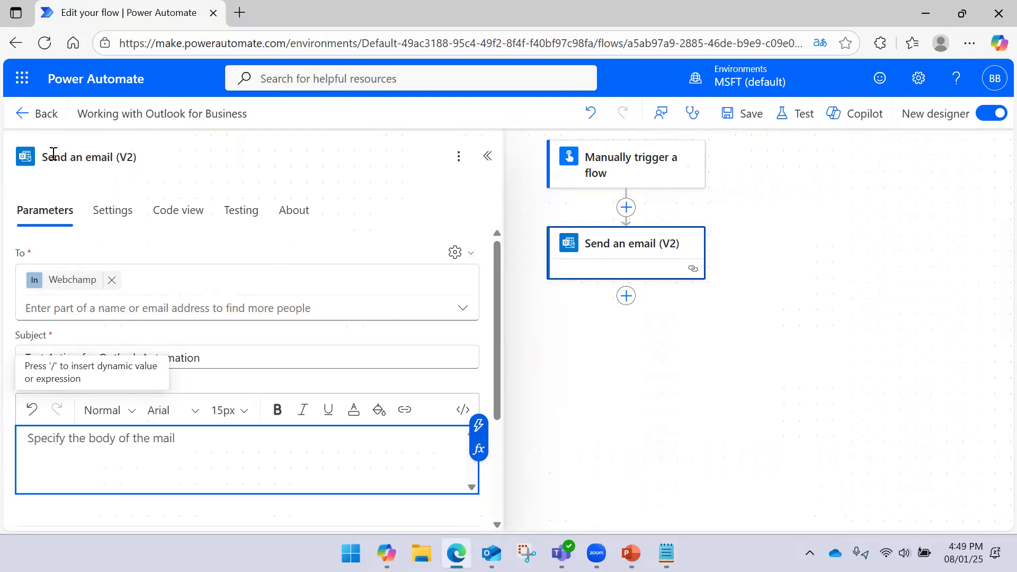
key("ctrl+v")
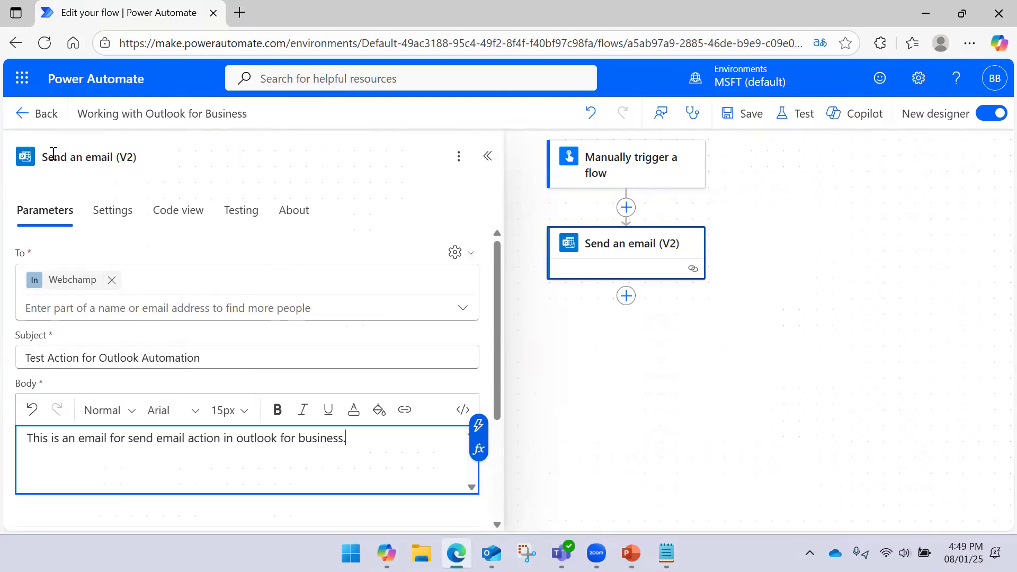
- Inspect the Send an email (V2) advanced parameters list, then close the action's settings panel
left_click(577, 356)
left_click(592, 259)
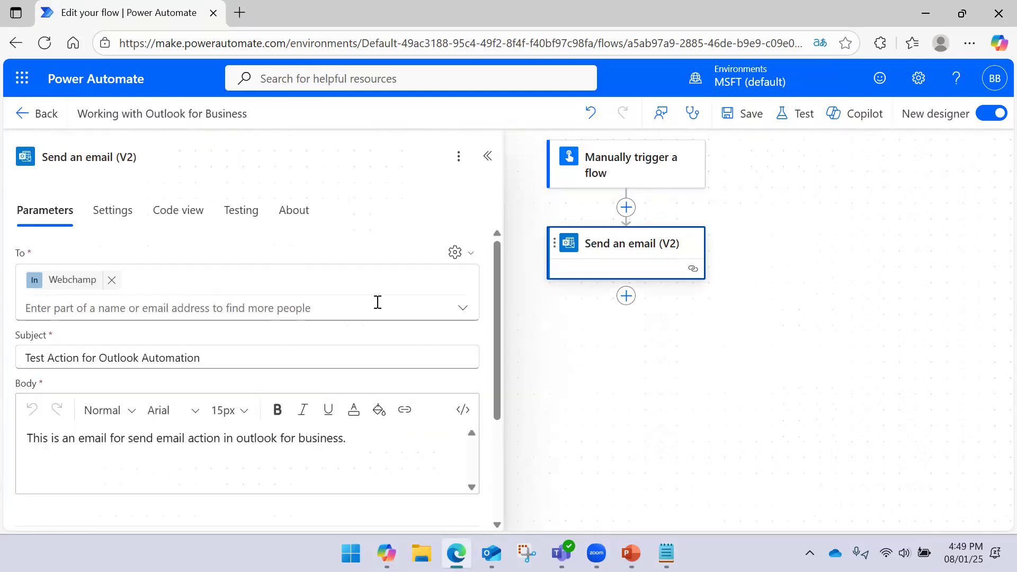
scroll(230, 321, "down", 3)
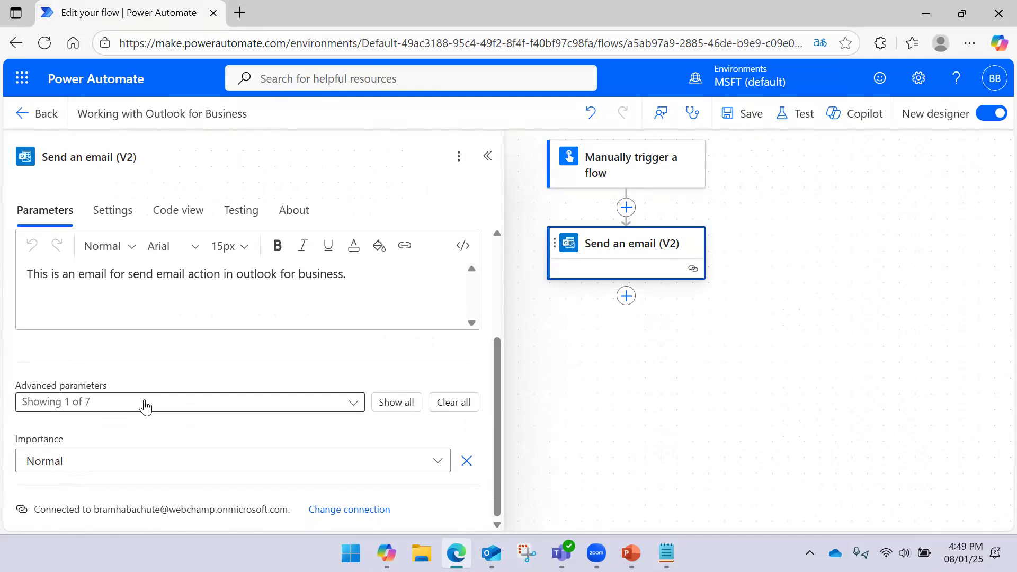
left_click(84, 403)
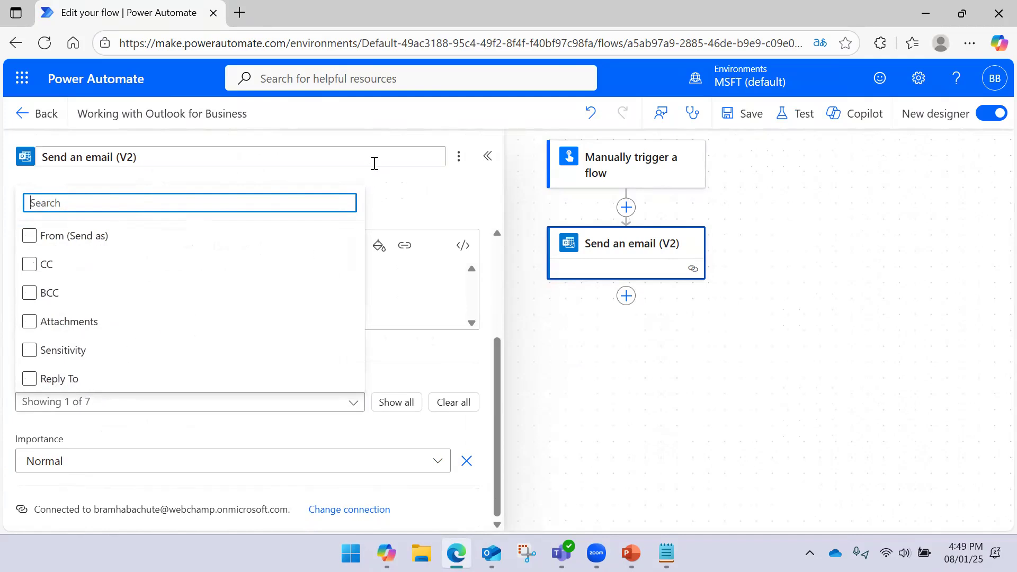
left_click(374, 163)
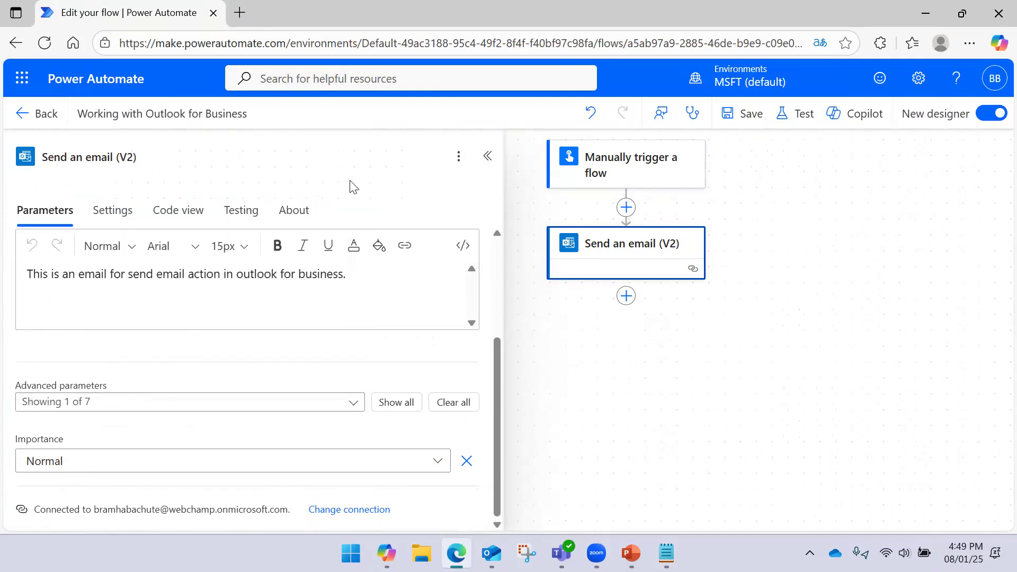
left_click(573, 335)
left_click_drag(836, 286, 729, 265)
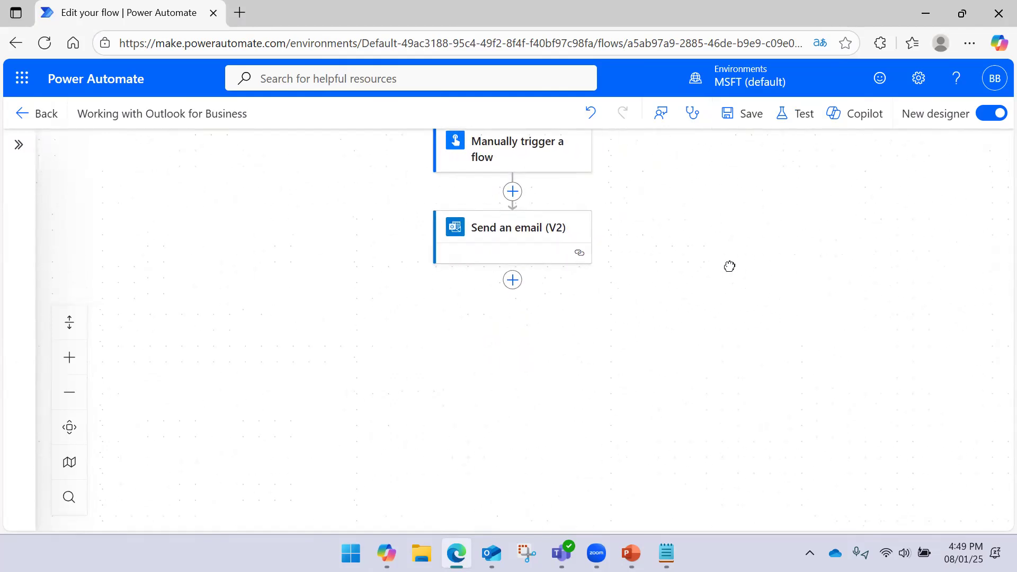
- Save the flow and launch a manually triggered test run
left_click(752, 116)
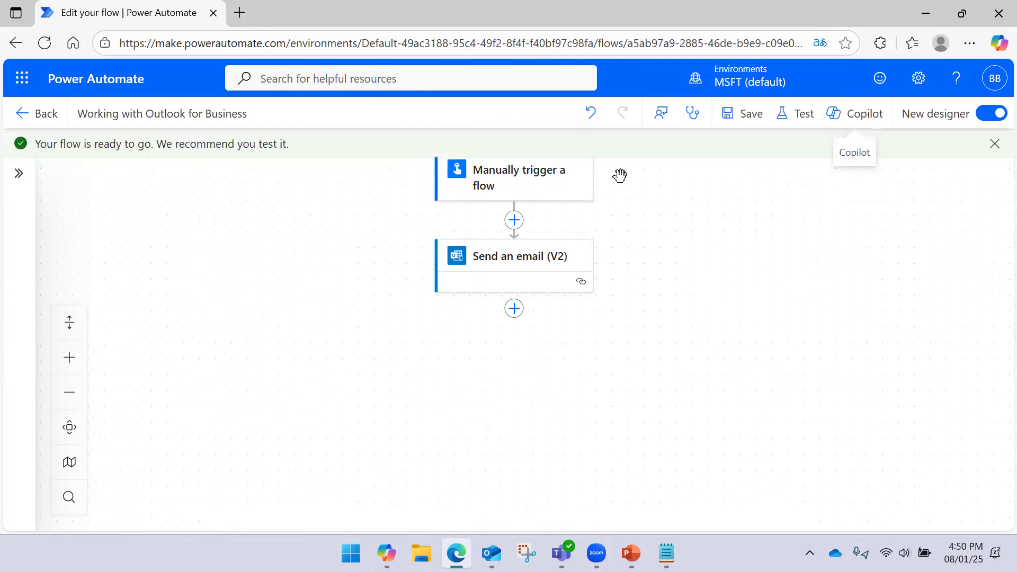
left_click(784, 121)
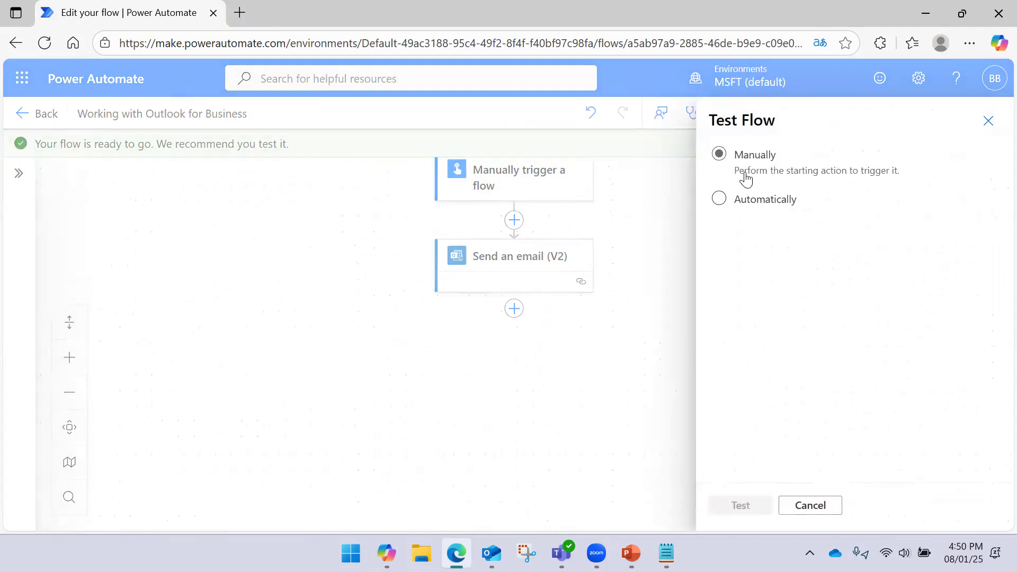
left_click(748, 504)
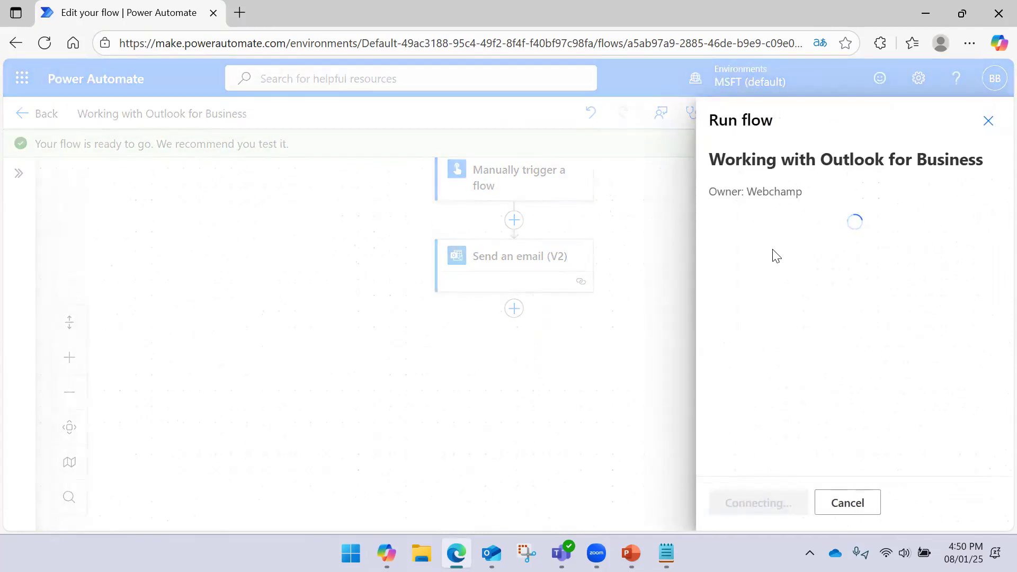
left_click(751, 503)
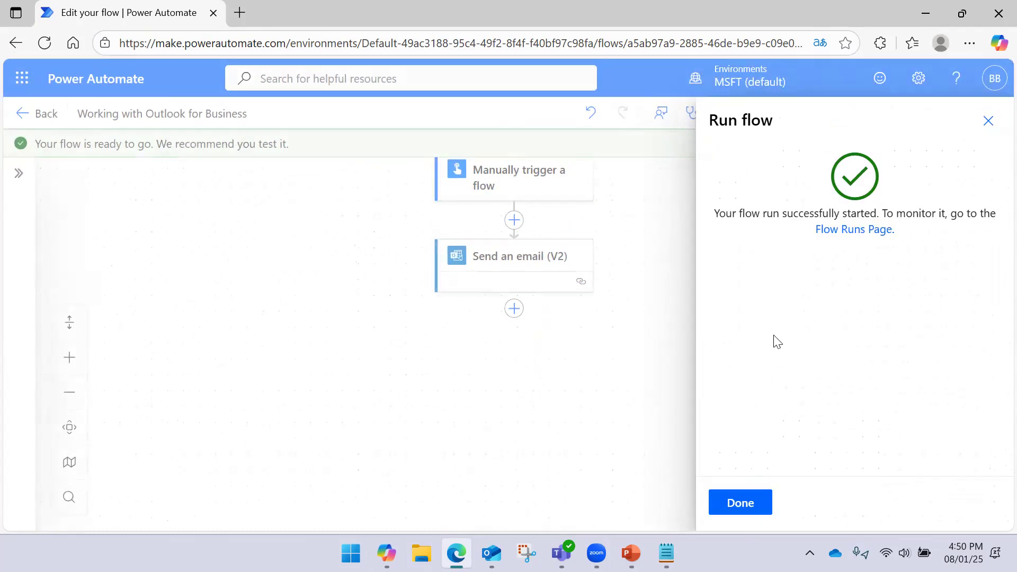
left_click(754, 500)
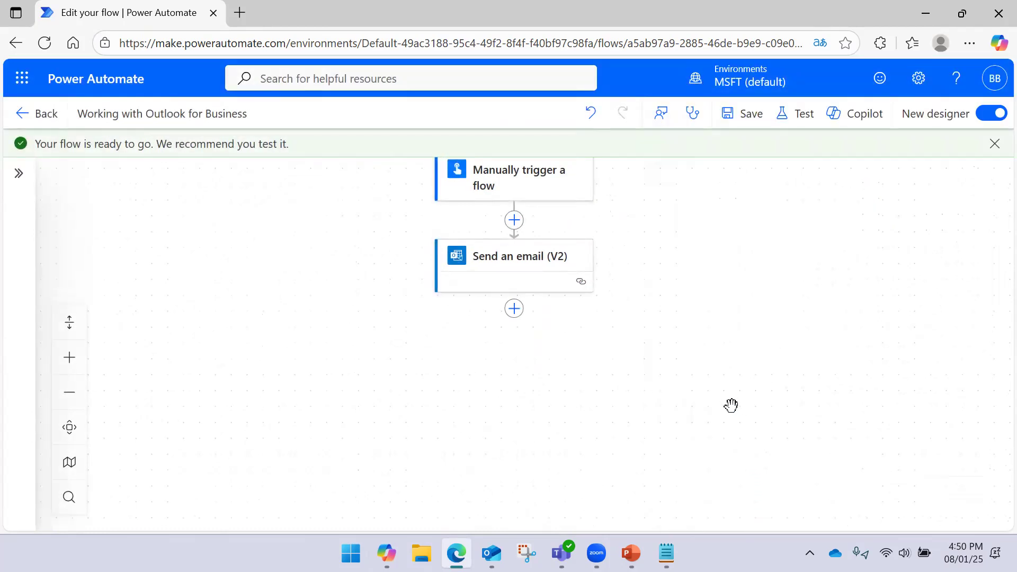
- Open the 'Test Action for Outlook Automation' email in the Outlook inbox
left_click(494, 541)
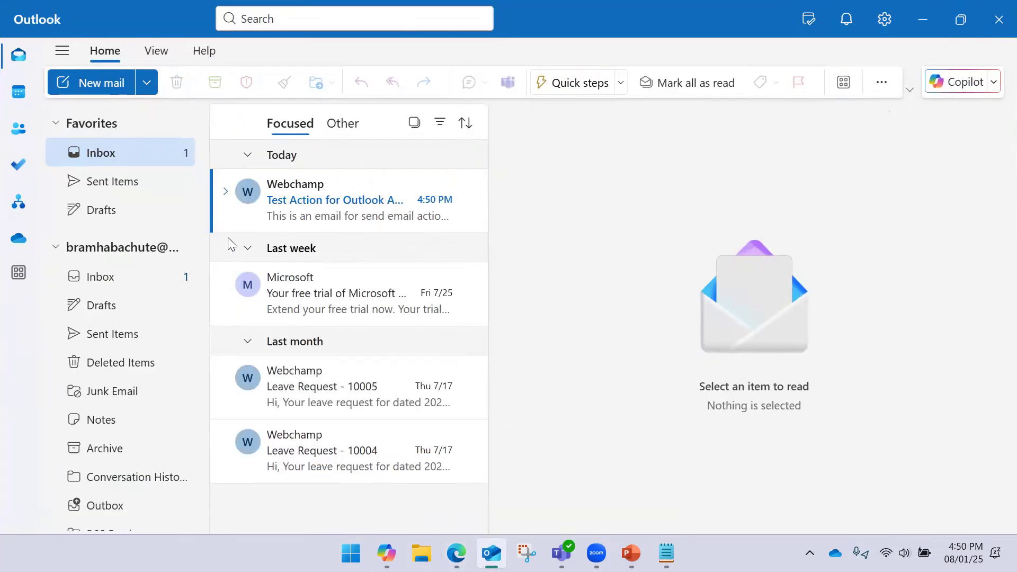
left_click(341, 191)
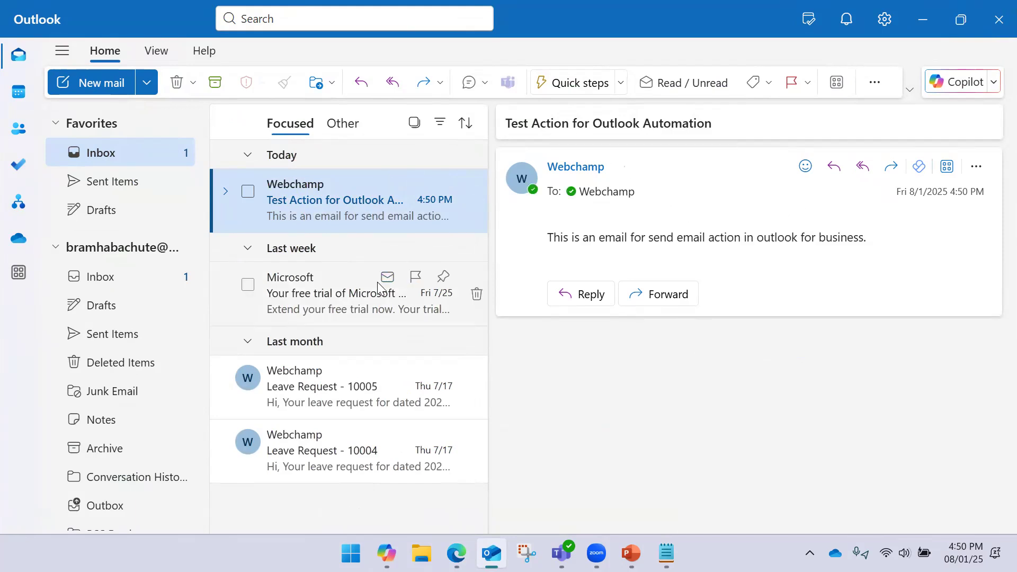
left_click(387, 278)
left_click(370, 221)
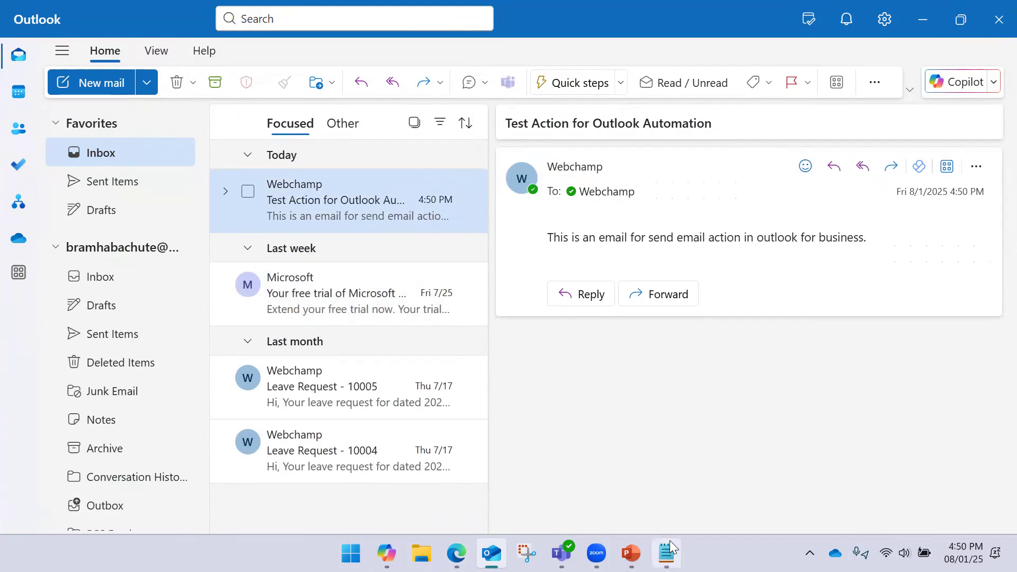
left_click(631, 553)
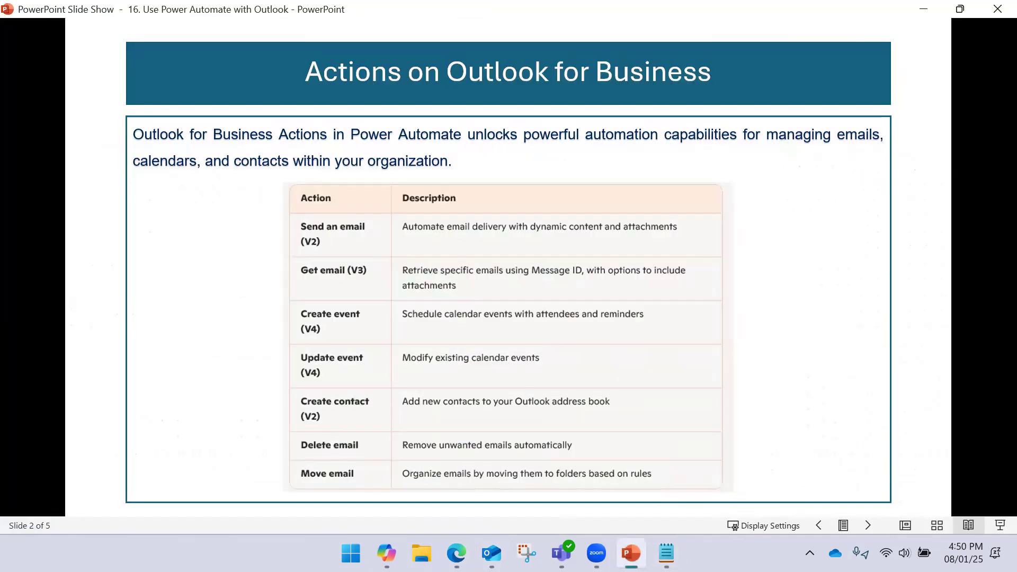
left_click(630, 552)
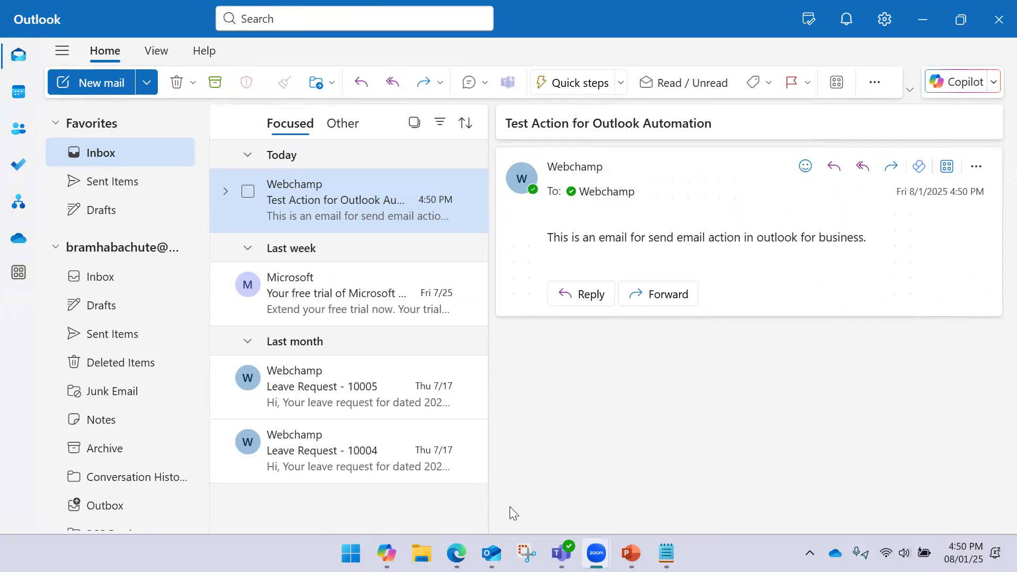
- Recheck the received test email, then return to the flow's successful run view
left_click(493, 541)
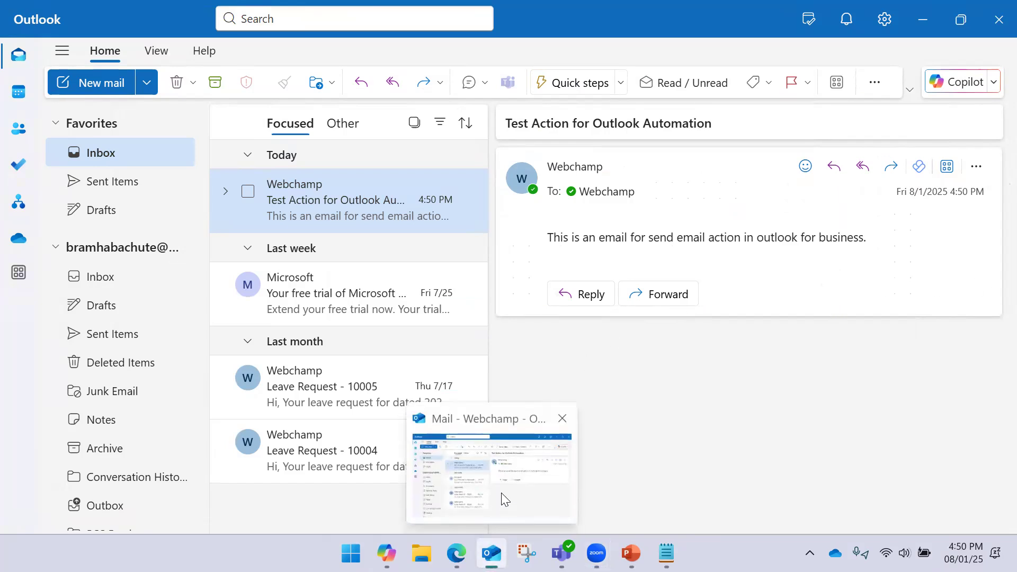
left_click(317, 287)
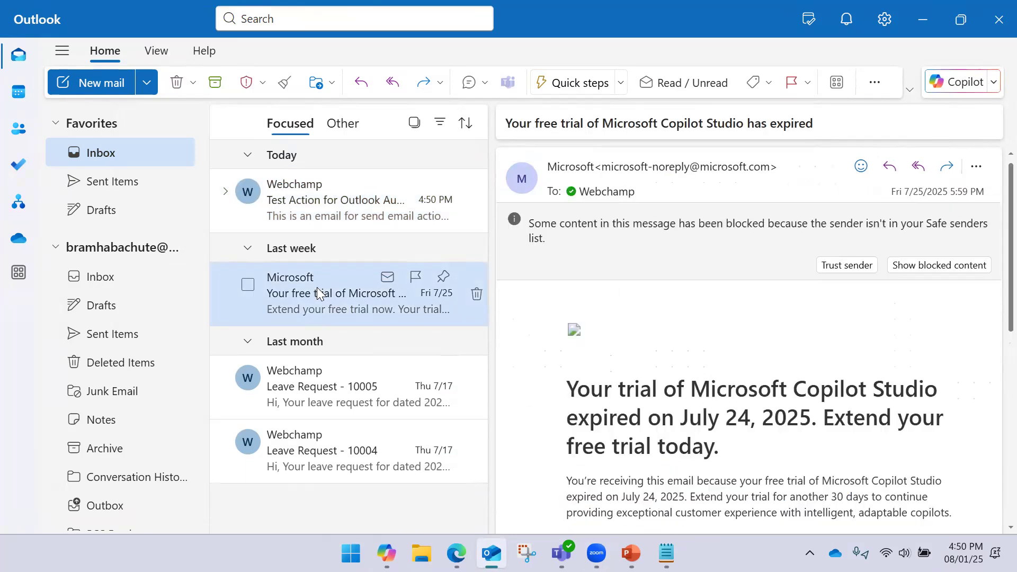
left_click(339, 204)
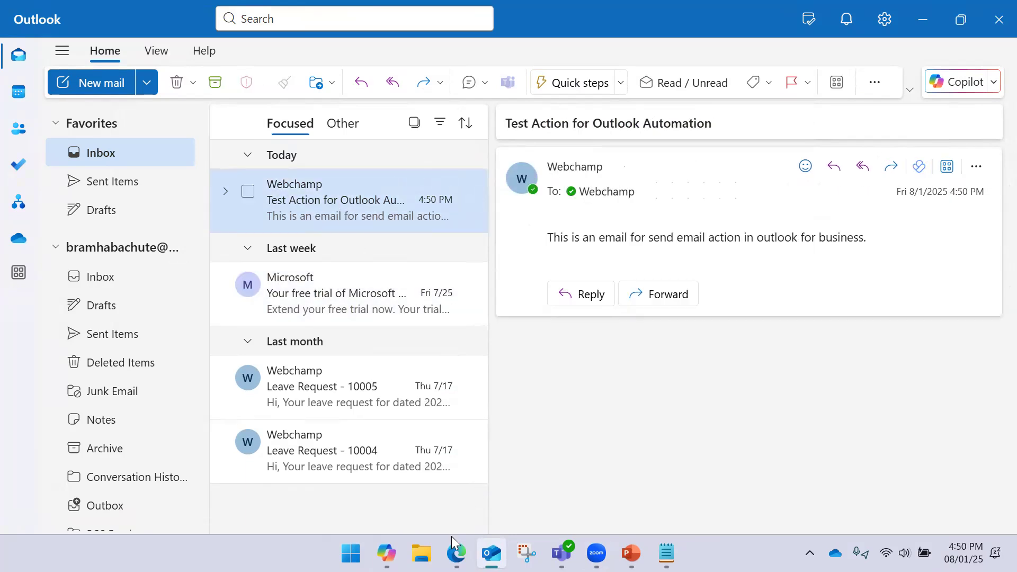
left_click(455, 551)
left_click_drag(683, 351, 688, 300)
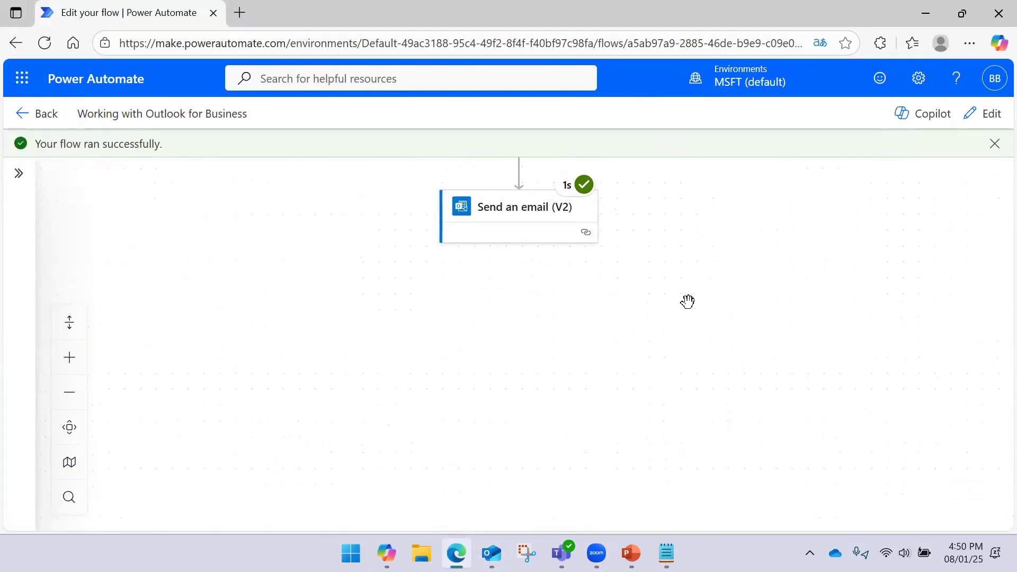
- Switch the flow to edit mode and insert a new step after Send an email (V2)
left_click(980, 115)
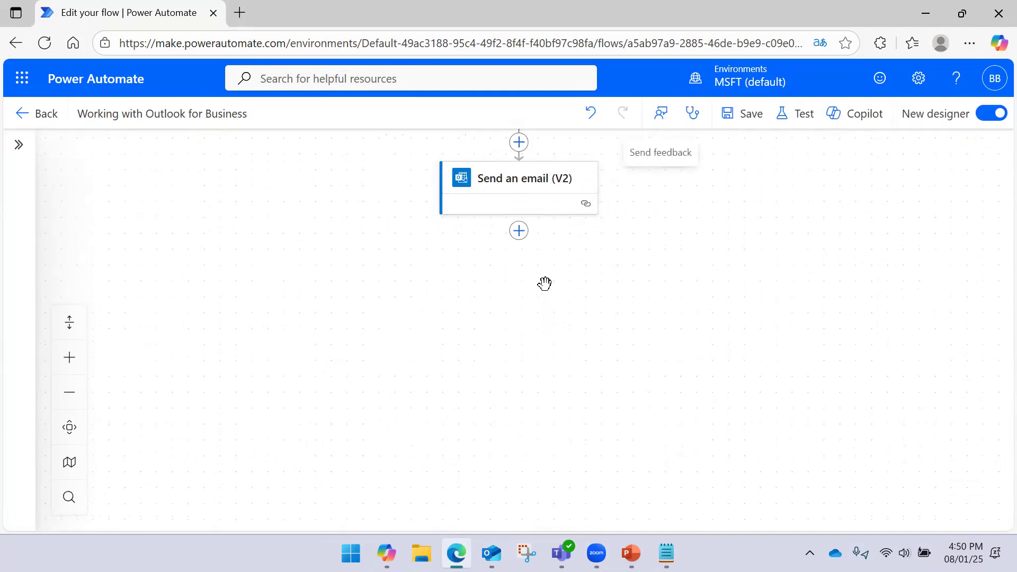
left_click(520, 231)
scroll(353, 321, "down", 7)
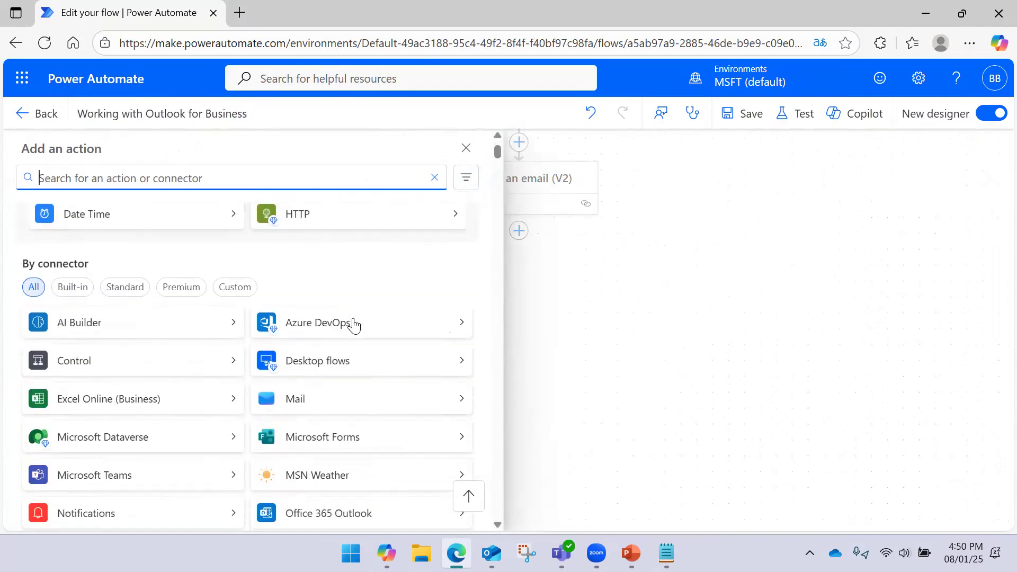
scroll(352, 318, "up", 2)
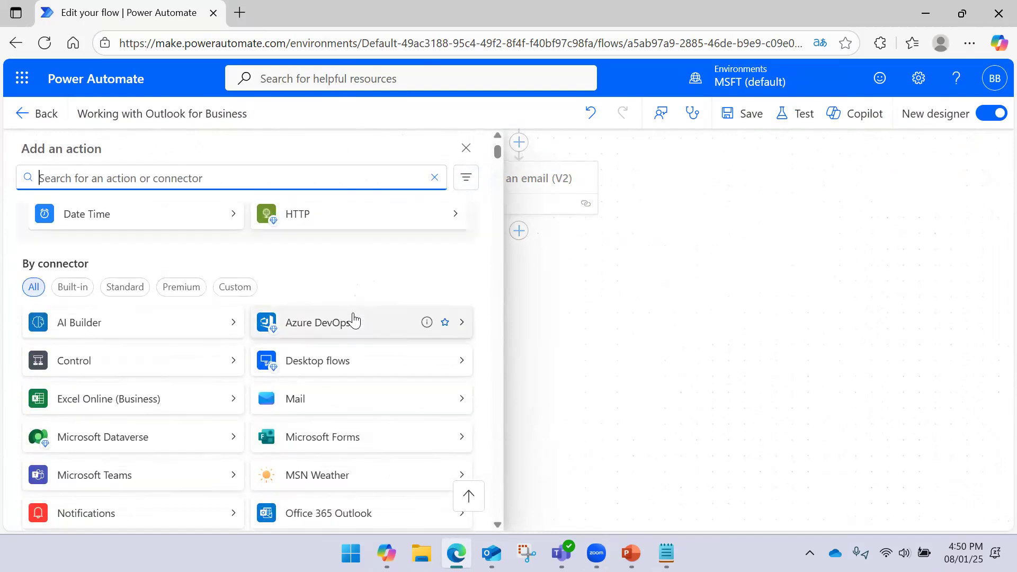
scroll(352, 317, "down", 5)
- Browse the Office 365 Outlook actions and read the Get emails (V3) description
left_click(461, 252)
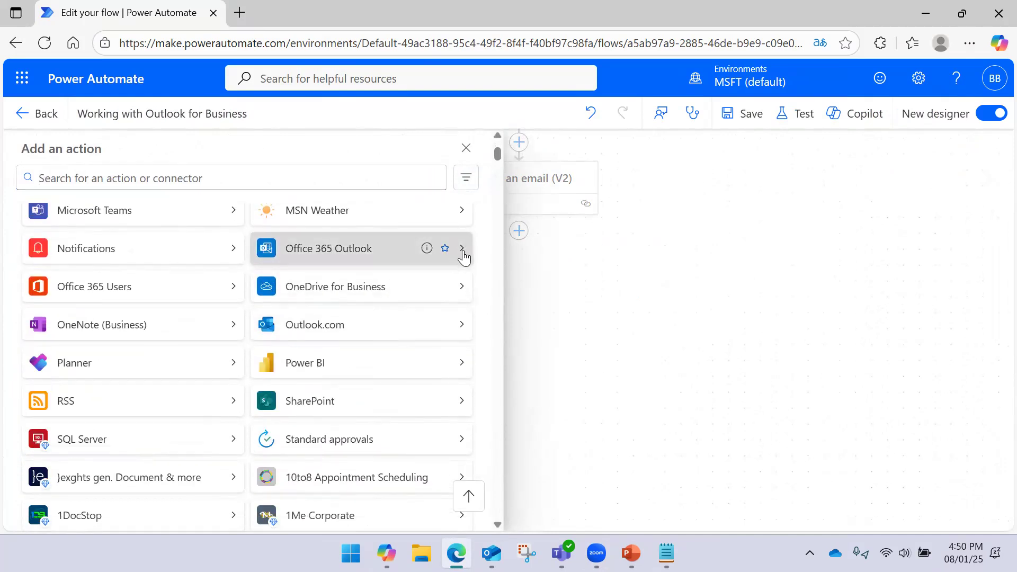
scroll(368, 320, "down", 2)
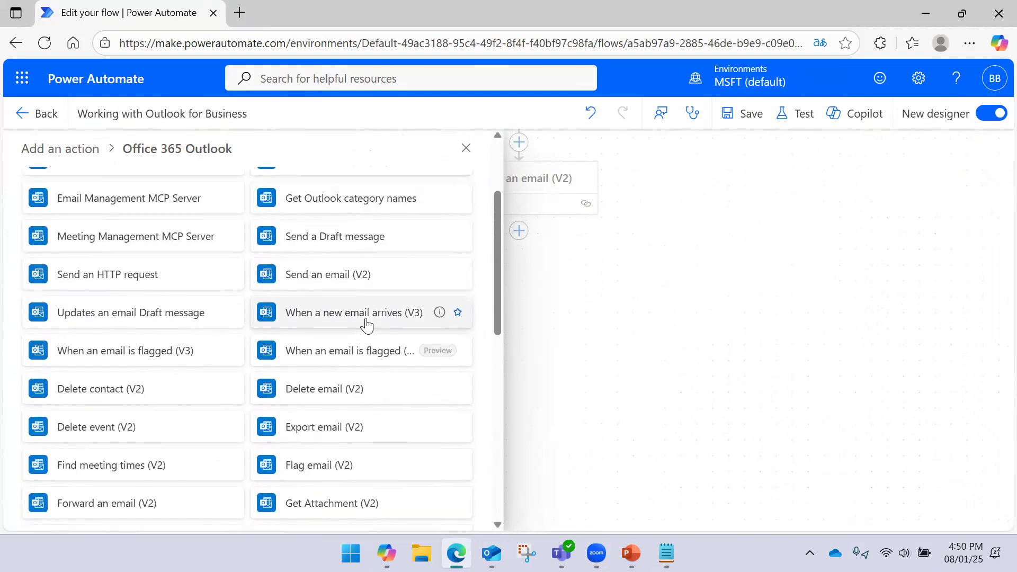
scroll(366, 324, "down", 2)
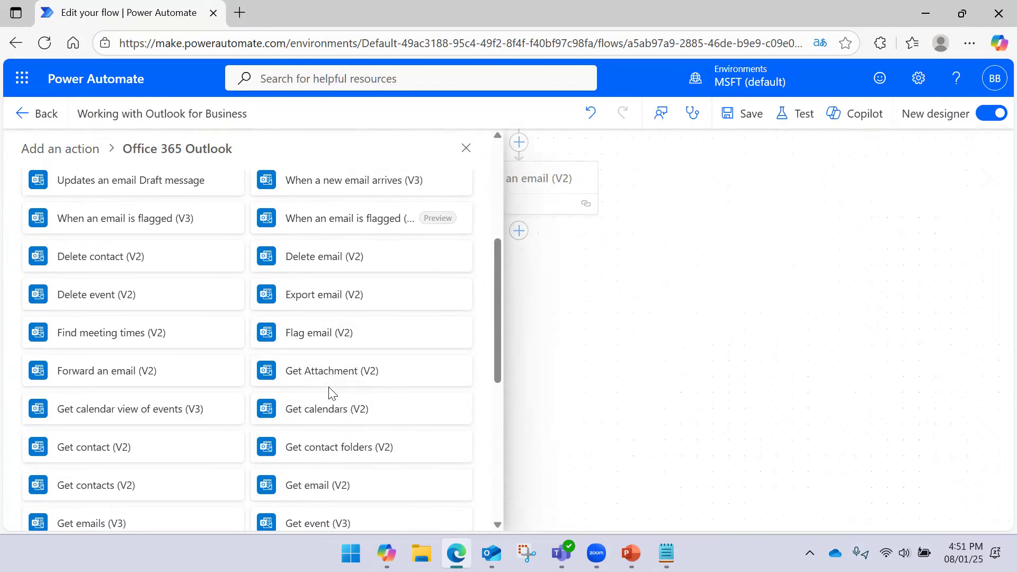
scroll(330, 393, "down", 2)
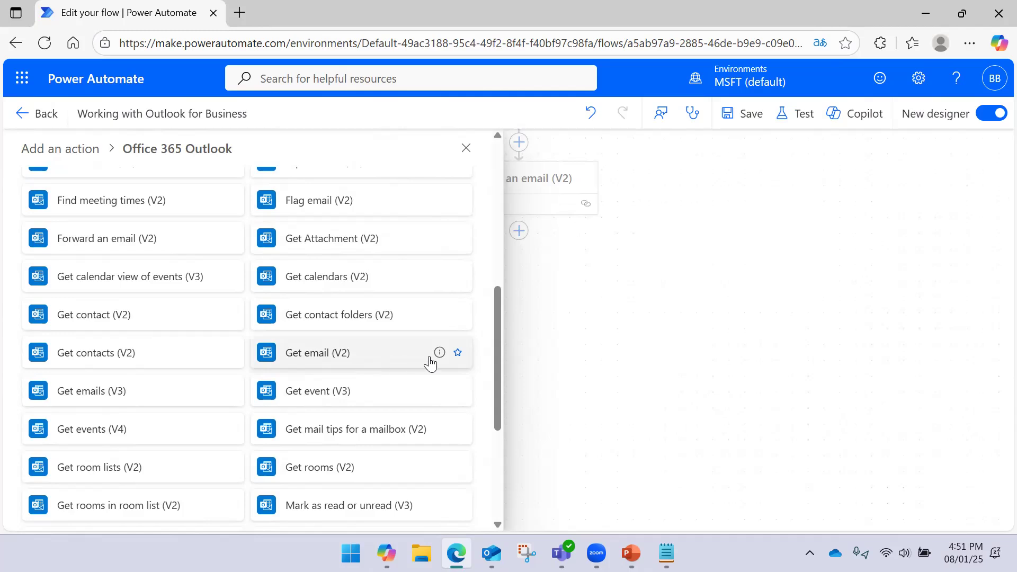
mouse_move(440, 354)
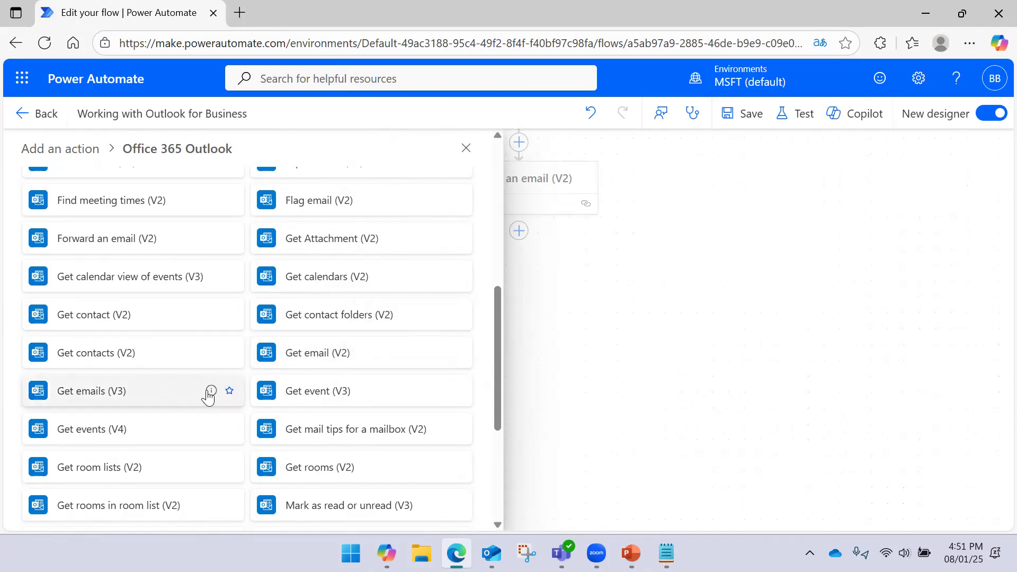
mouse_move(210, 392)
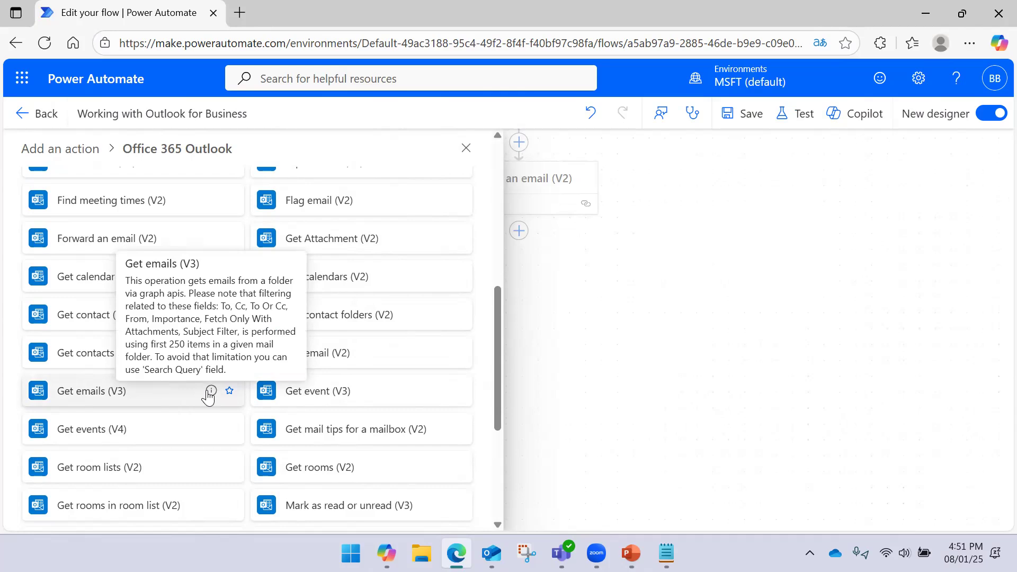
- Add Get emails (V3) with Folder Inbox, Fetch Only Unread Yes and Include Attachments No
left_click(149, 401)
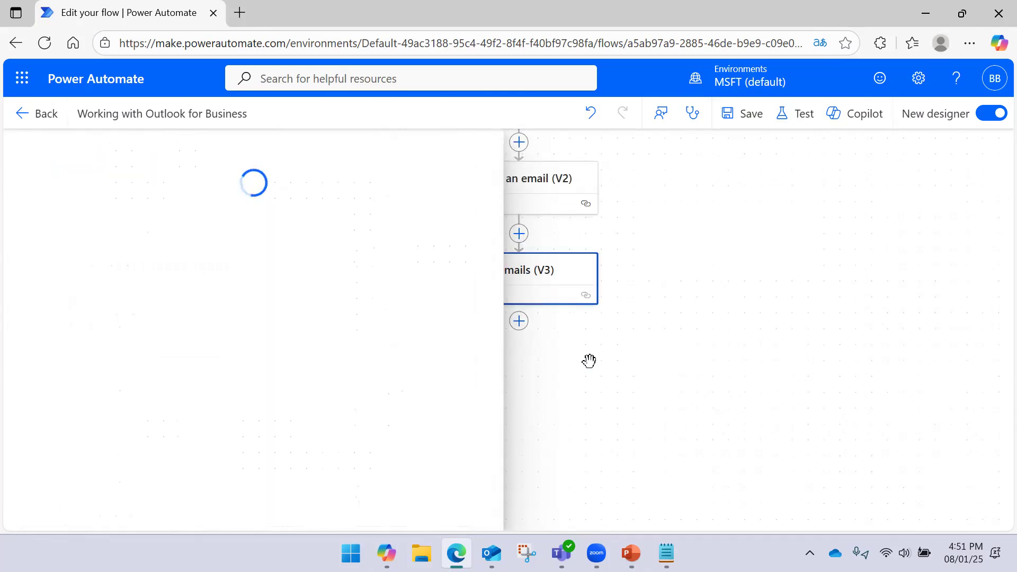
left_click_drag(665, 341, 734, 329)
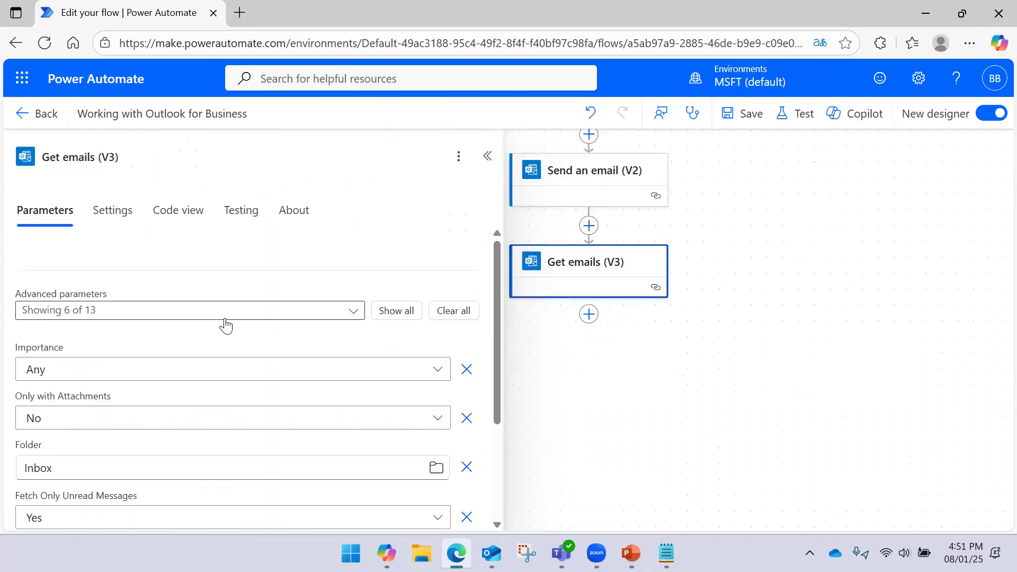
scroll(147, 341, "down", 3)
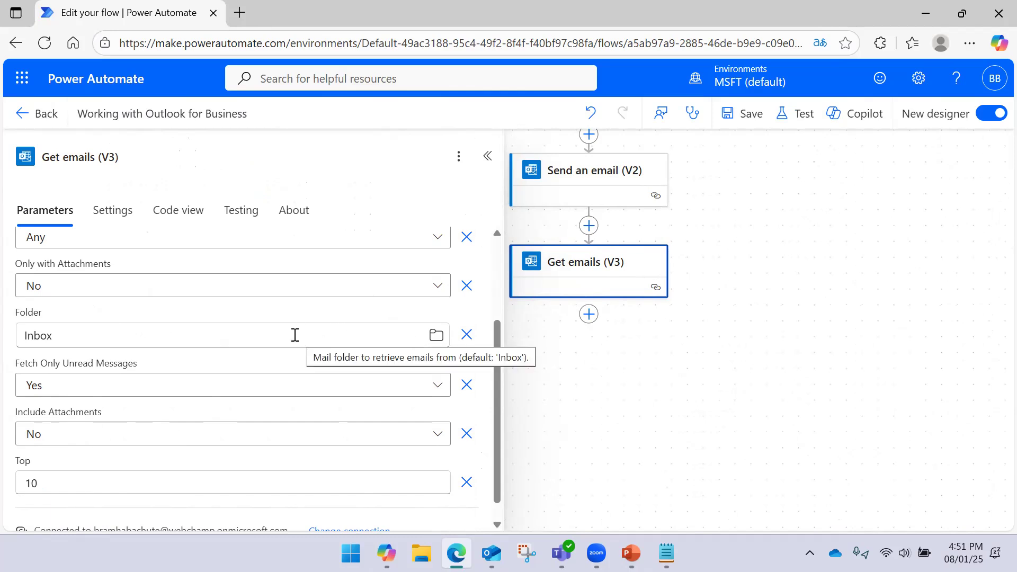
left_click(437, 336)
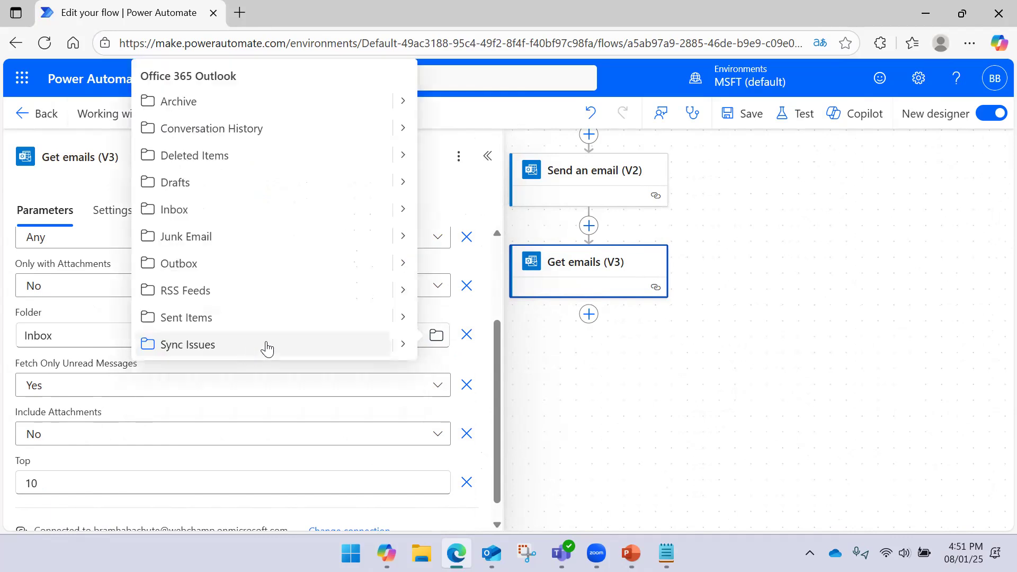
left_click(91, 322)
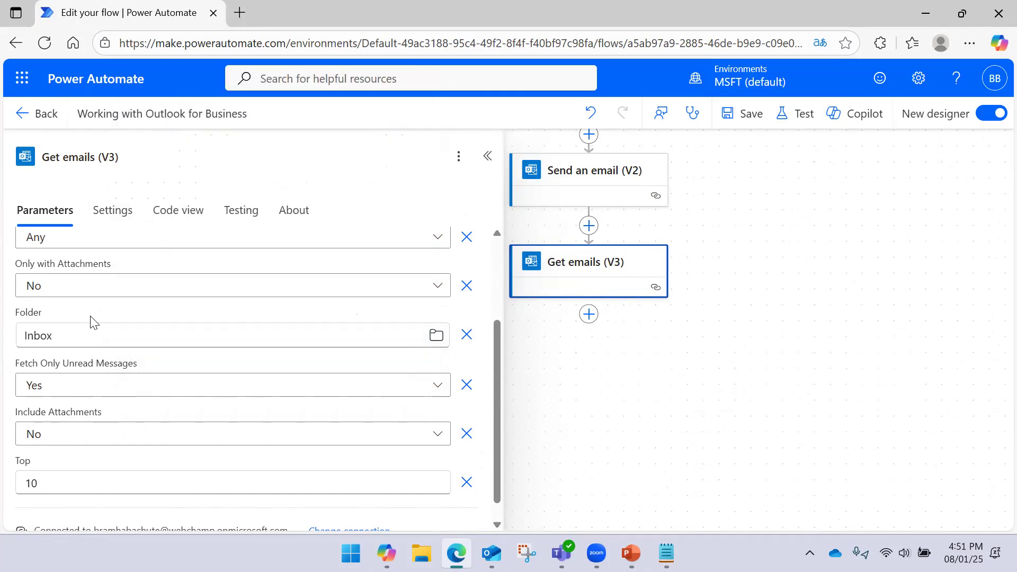
left_click(105, 391)
left_click(105, 390)
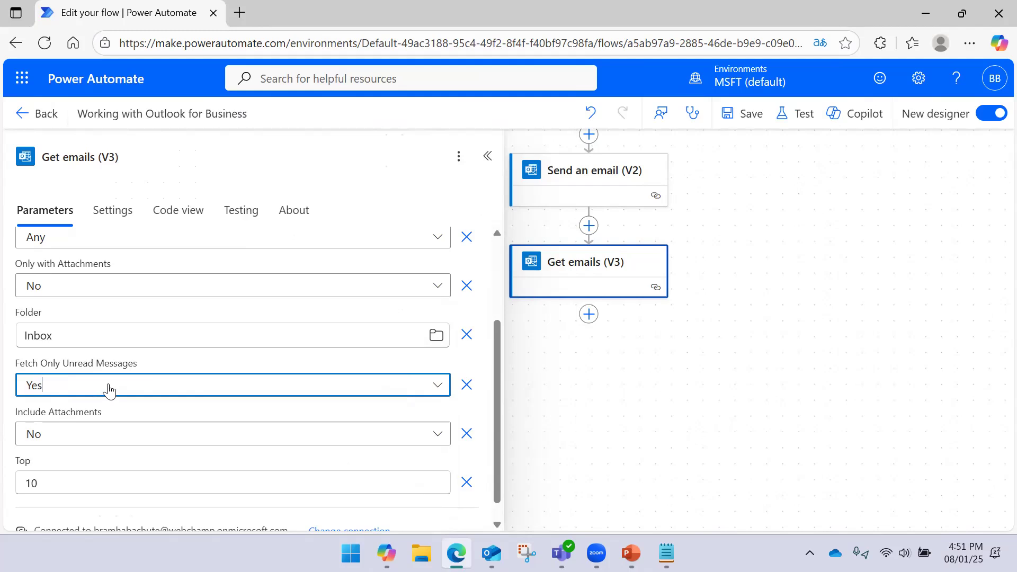
left_click(121, 435)
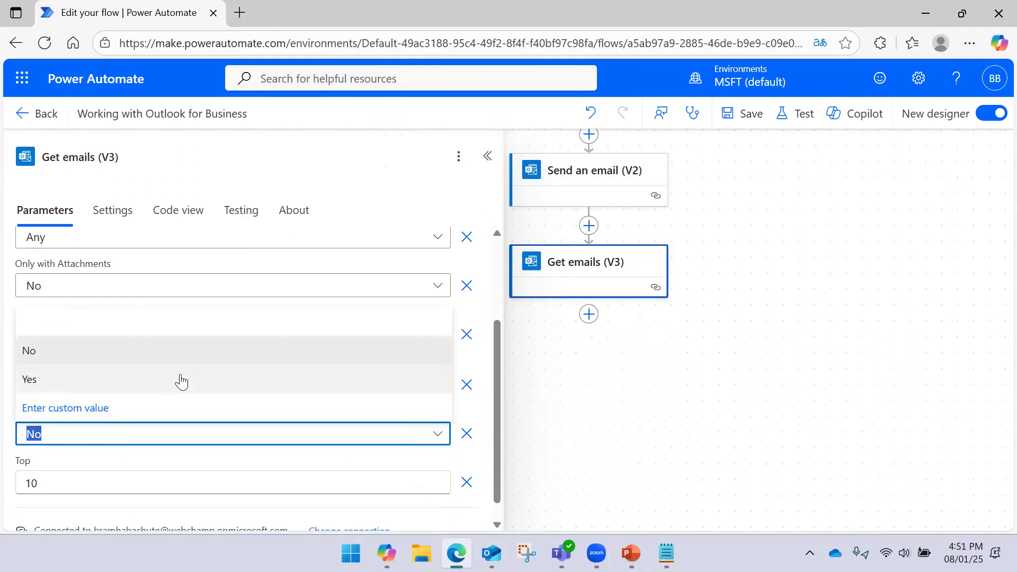
left_click(195, 461)
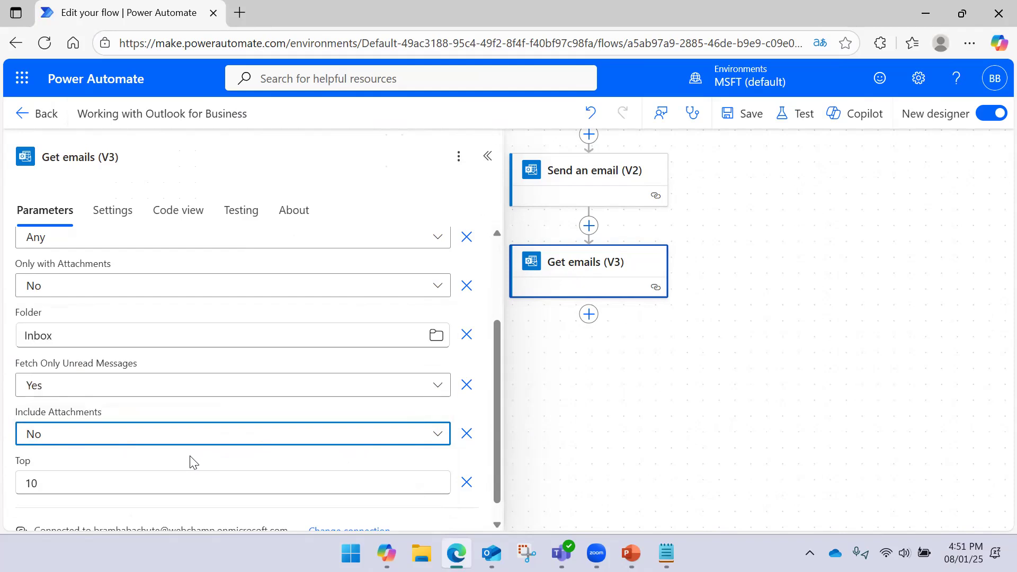
- Change the Get emails Top count from 10 to 5
left_click(140, 481)
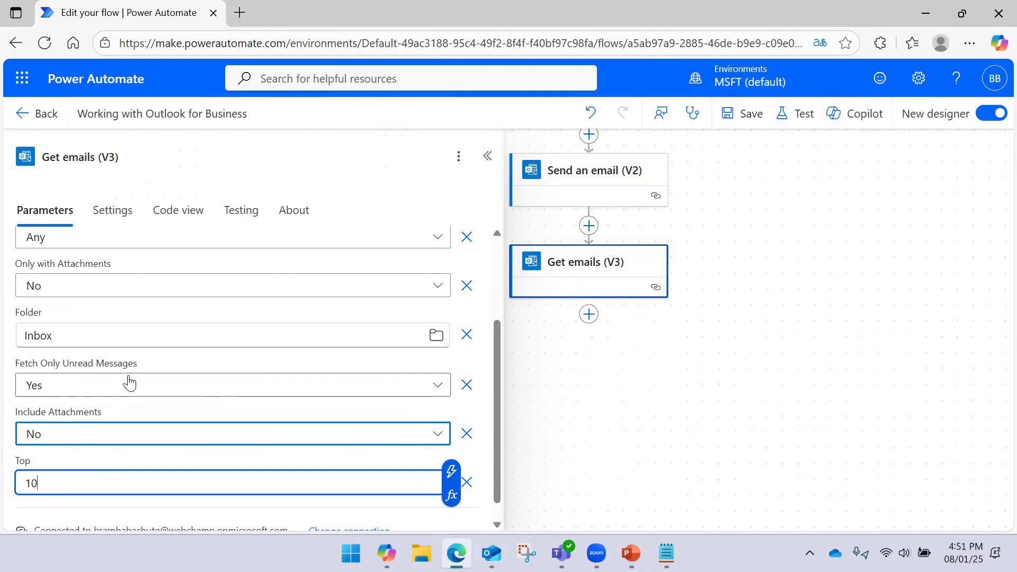
left_click_drag(69, 480, 1, 484)
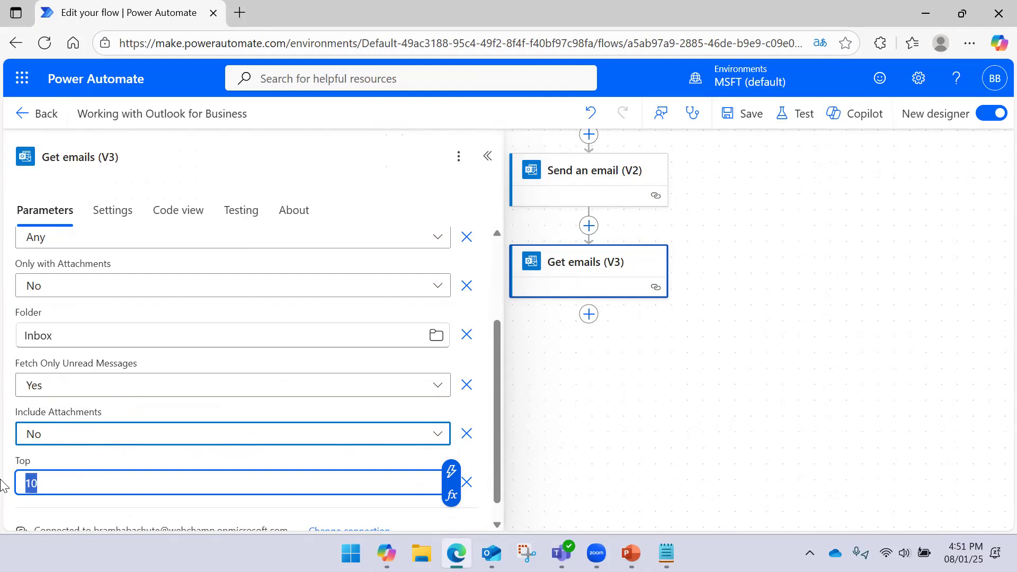
type("1")
key("BackSpace")
type("5")
left_click(243, 455)
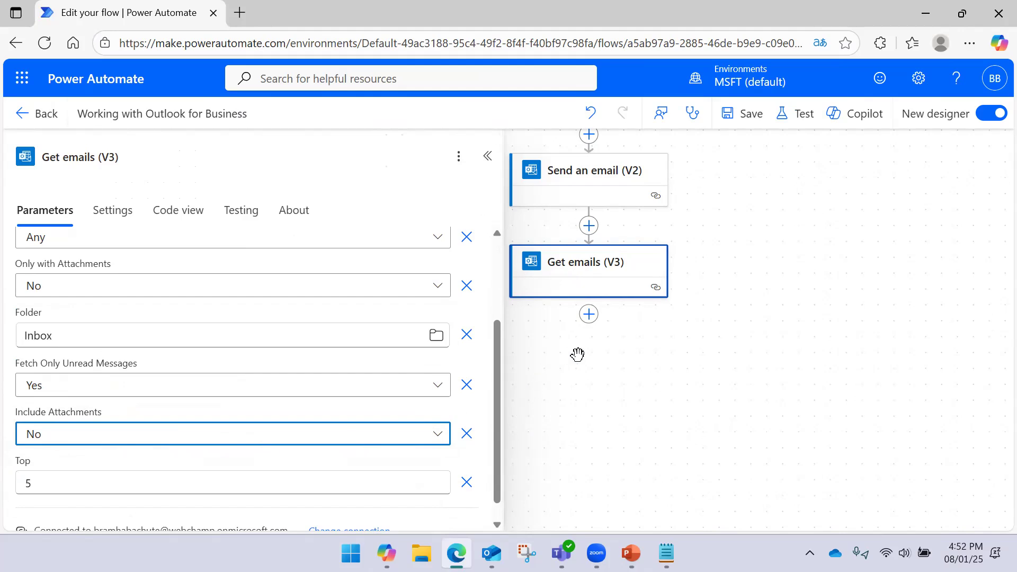
left_click_drag(580, 354, 581, 353)
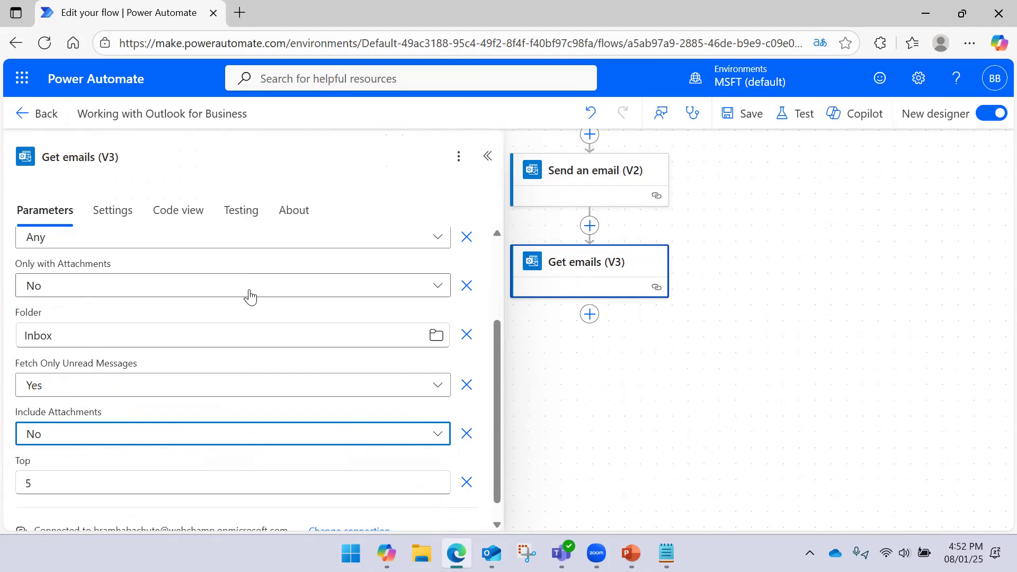
scroll(226, 301, "up", 3)
- Add the From filter to Get emails (V3) from its advanced parameters
left_click(217, 315)
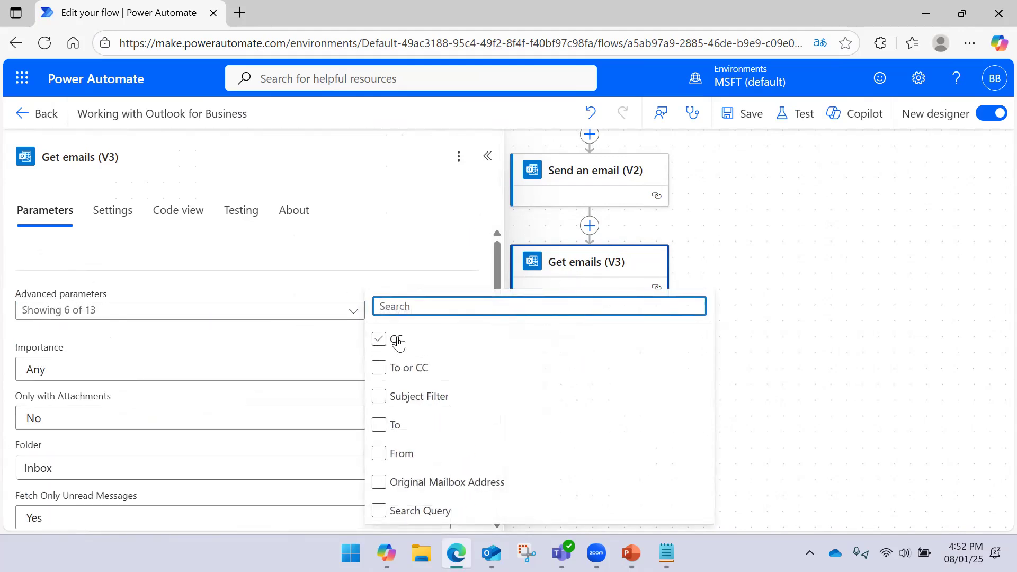
left_click(436, 366)
left_click(396, 454)
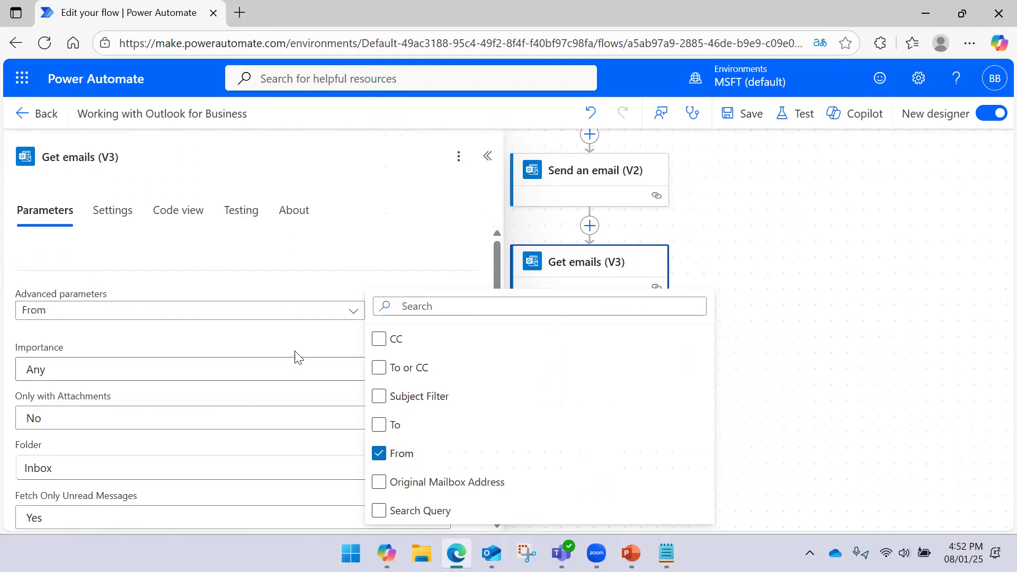
left_click(257, 278)
scroll(164, 336, "down", 4)
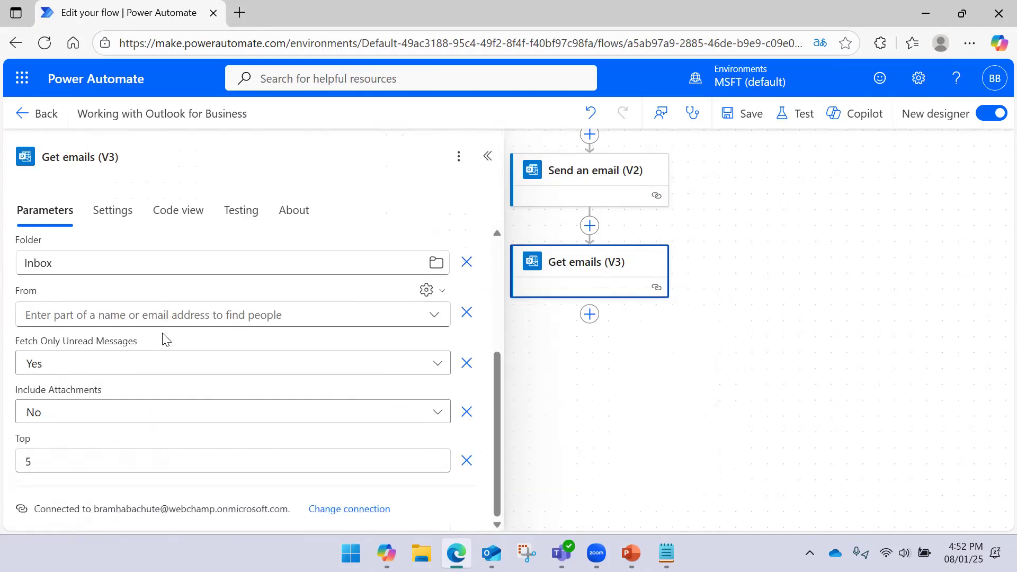
scroll(170, 389, "up", 3)
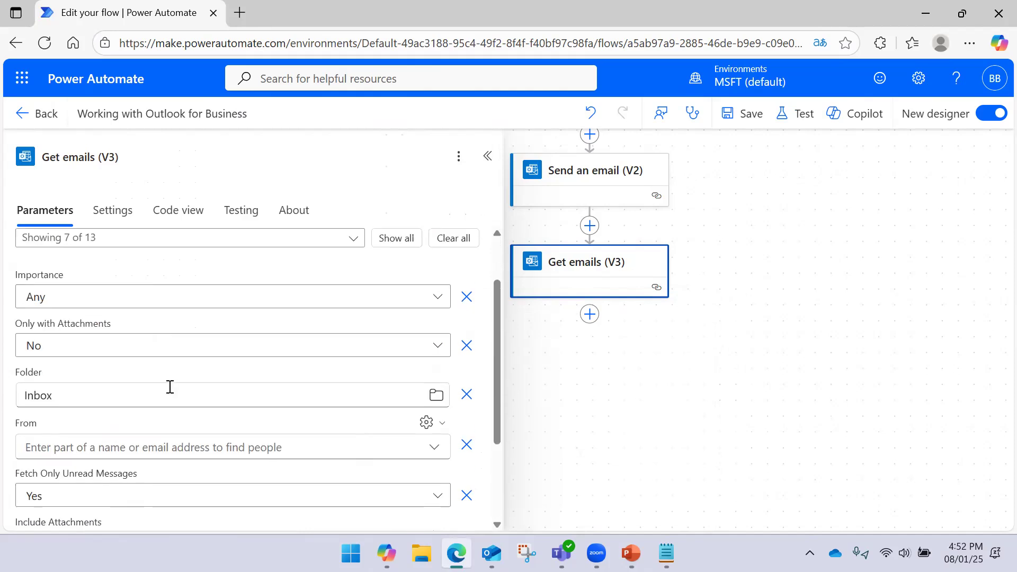
- Fill the From filter with the chosen sender contact and close the Get emails settings
left_click(88, 444)
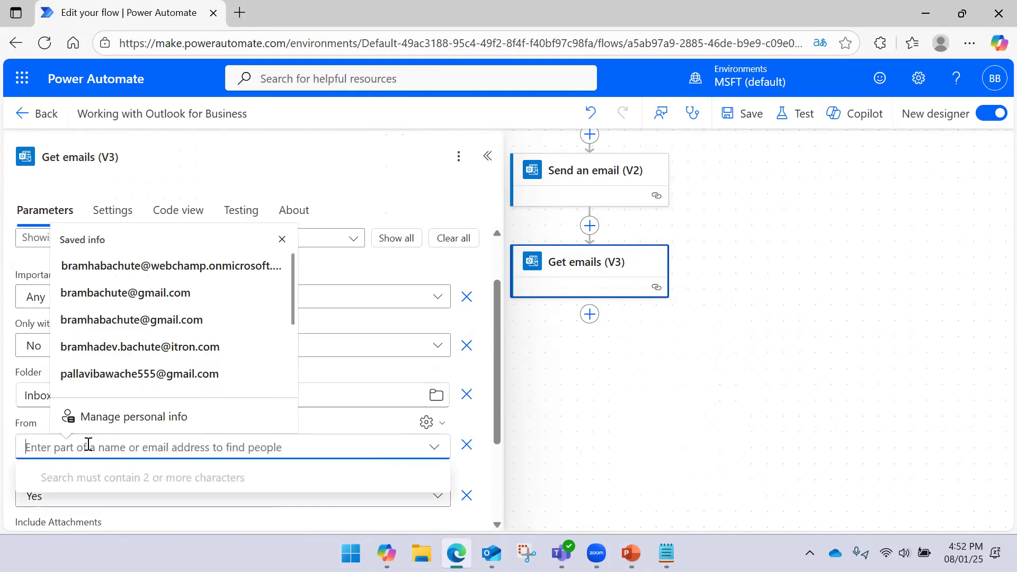
scroll(117, 394, "down", 1)
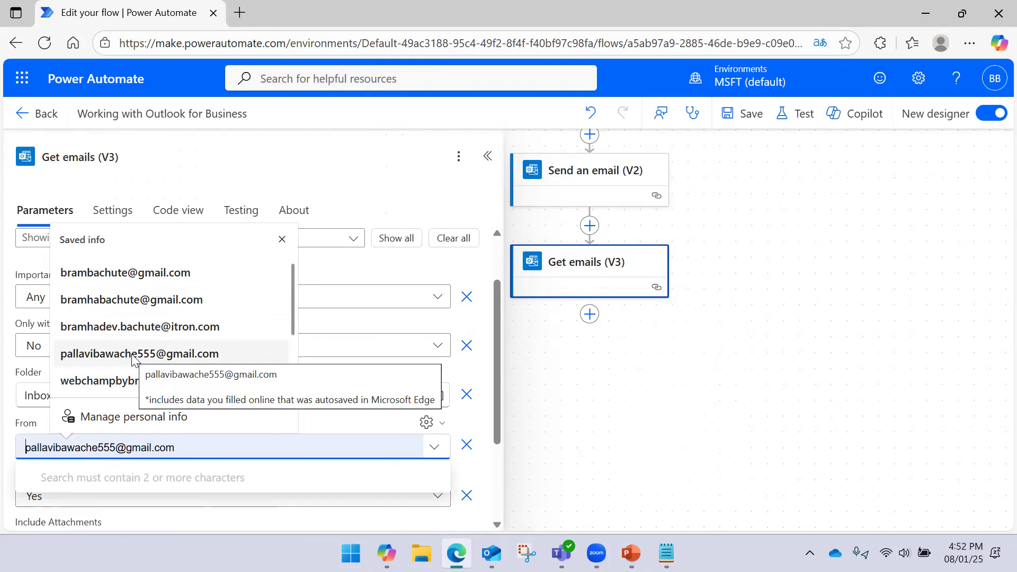
scroll(132, 339, "up", 1)
left_click(158, 267)
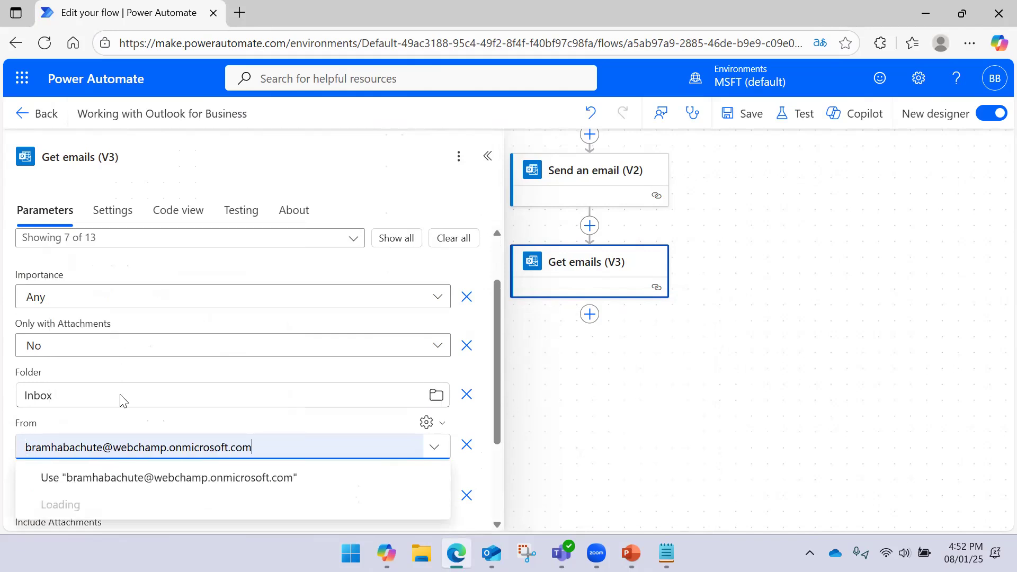
left_click(154, 511)
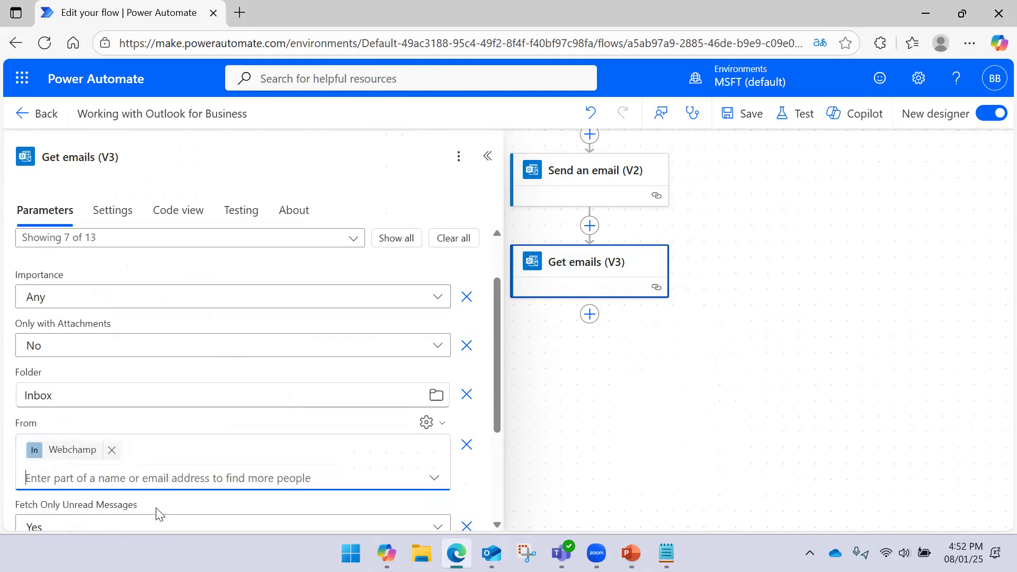
left_click(182, 422)
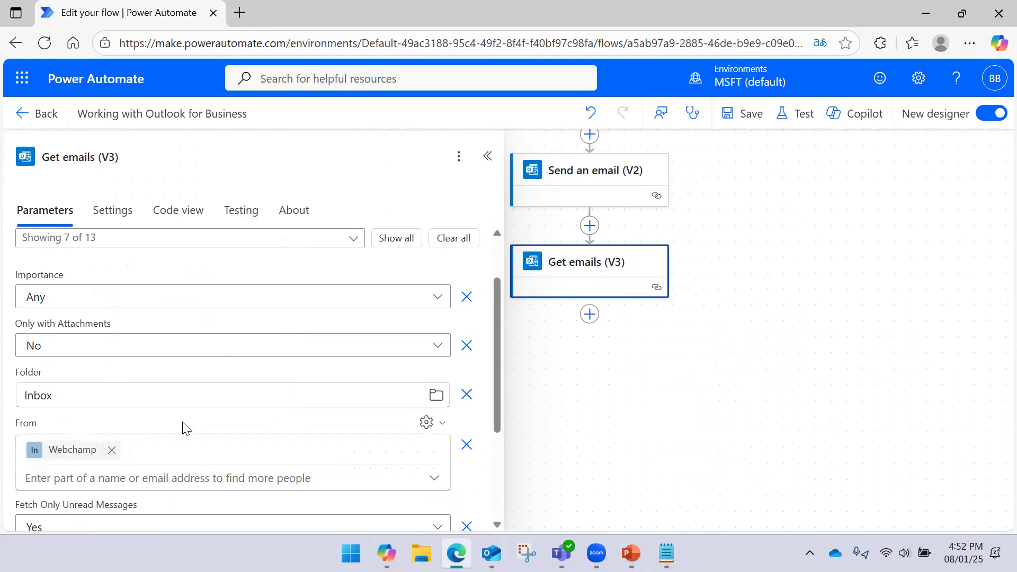
left_click(604, 392)
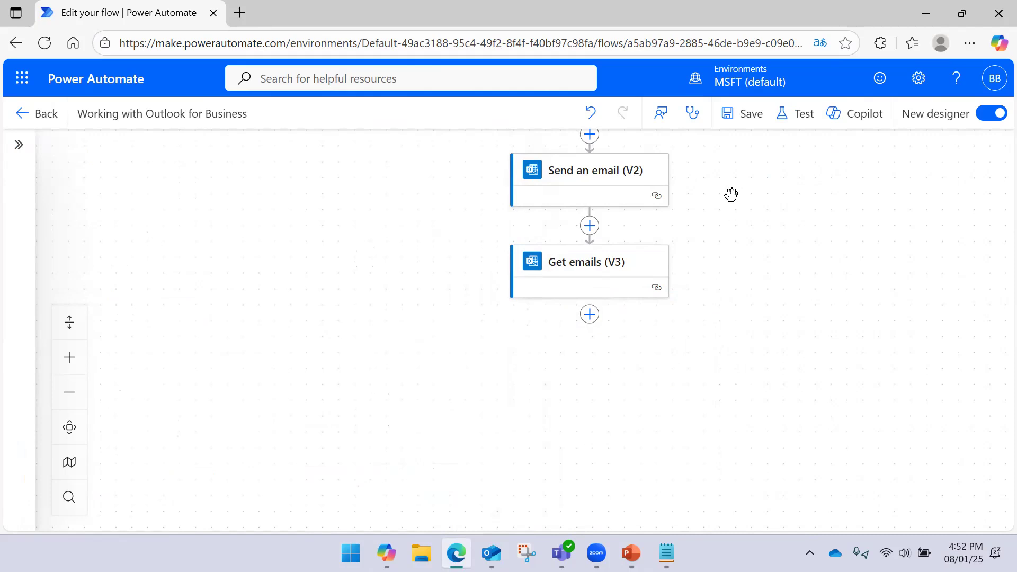
- Check the Outlook inbox, then save the flow
left_click(491, 553)
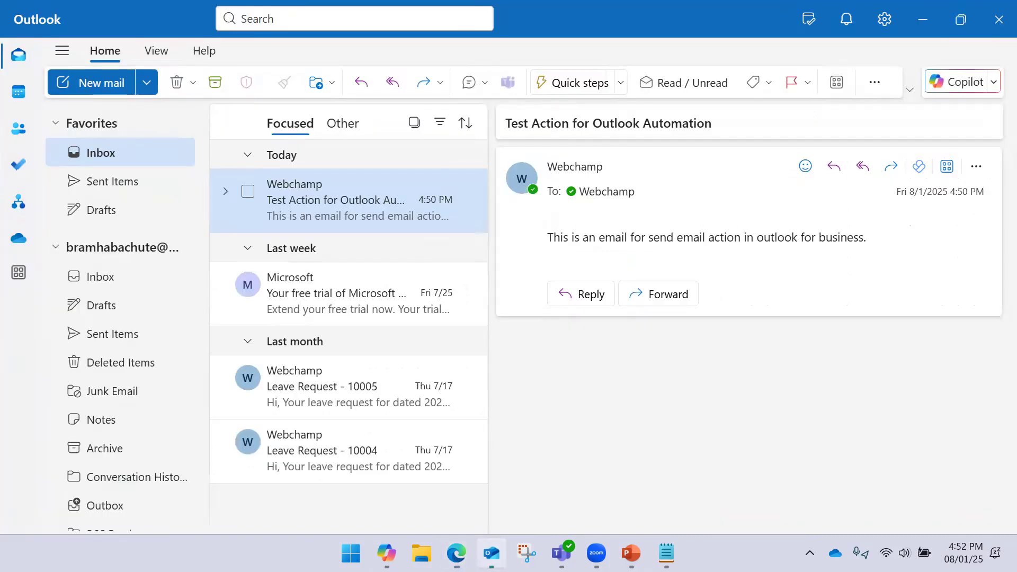
key("alt+Tab")
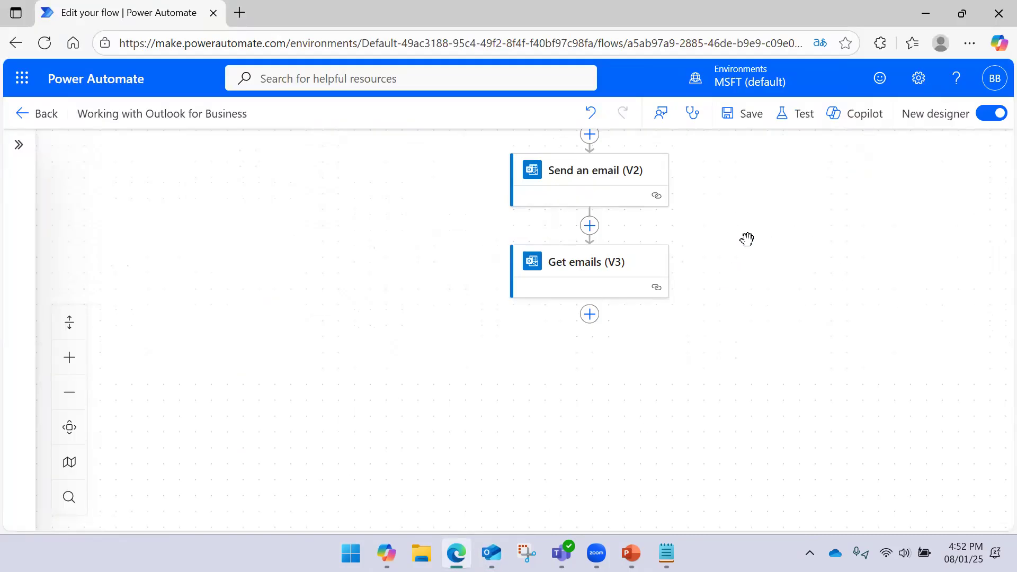
left_click(763, 122)
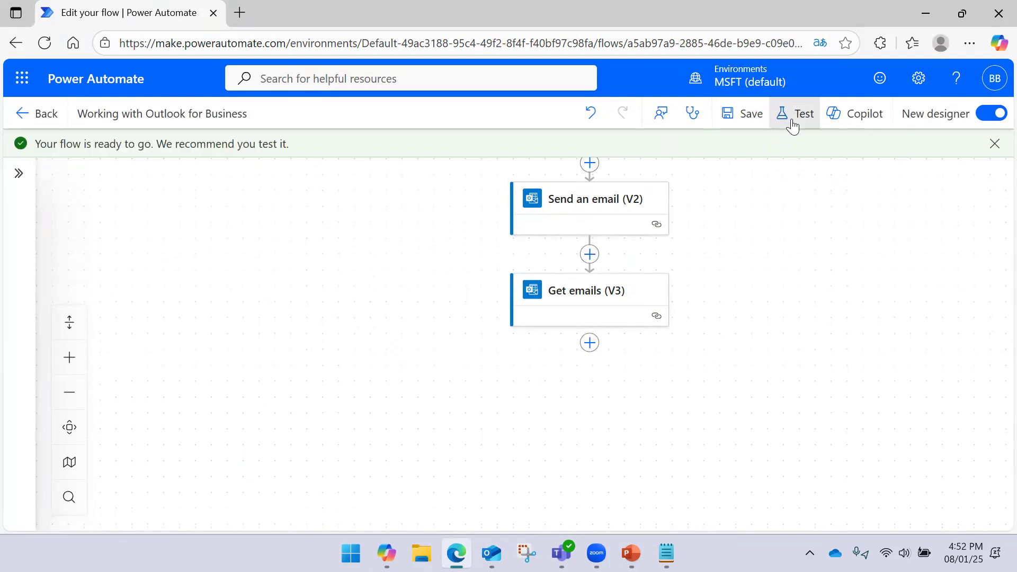
- Run a manual test of the flow and view the Get emails (V3) run results
left_click(798, 114)
left_click(739, 155)
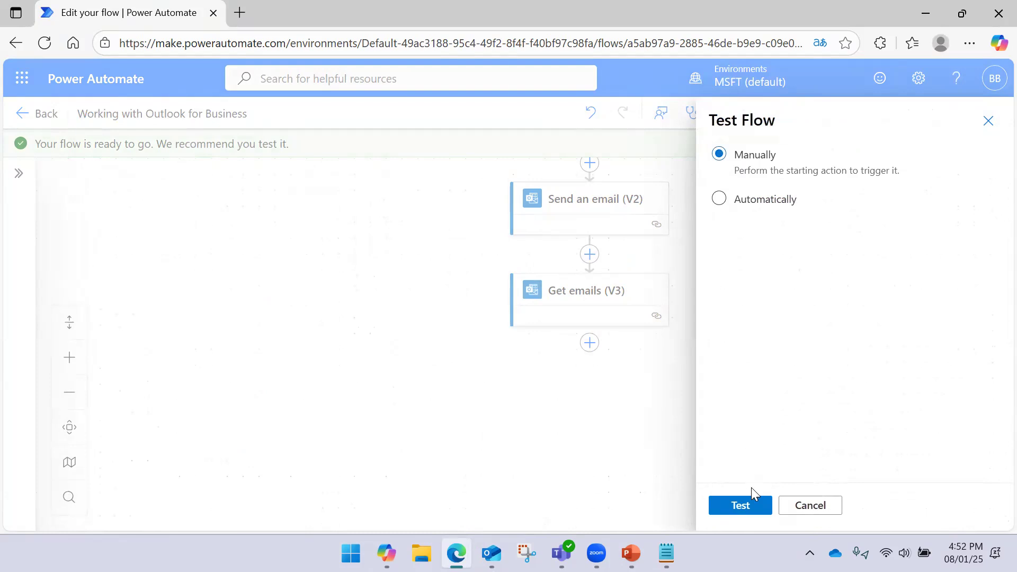
left_click(751, 502)
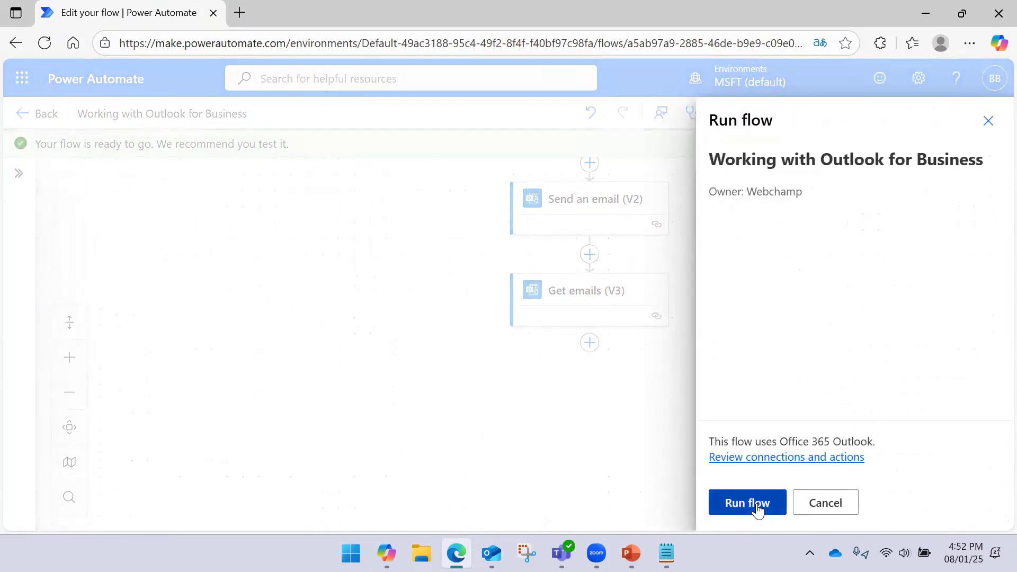
left_click(756, 502)
left_click(741, 503)
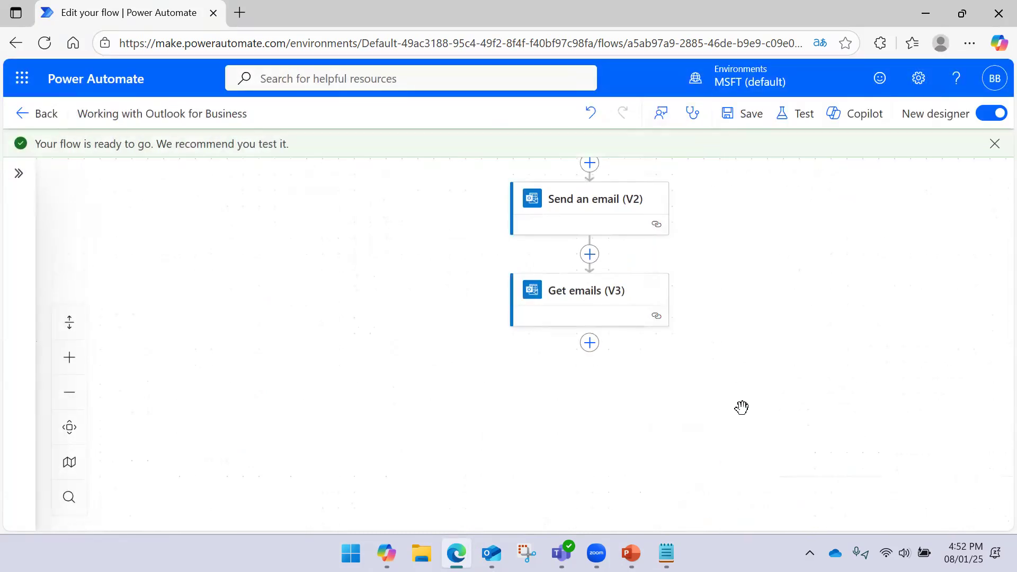
left_click(565, 296)
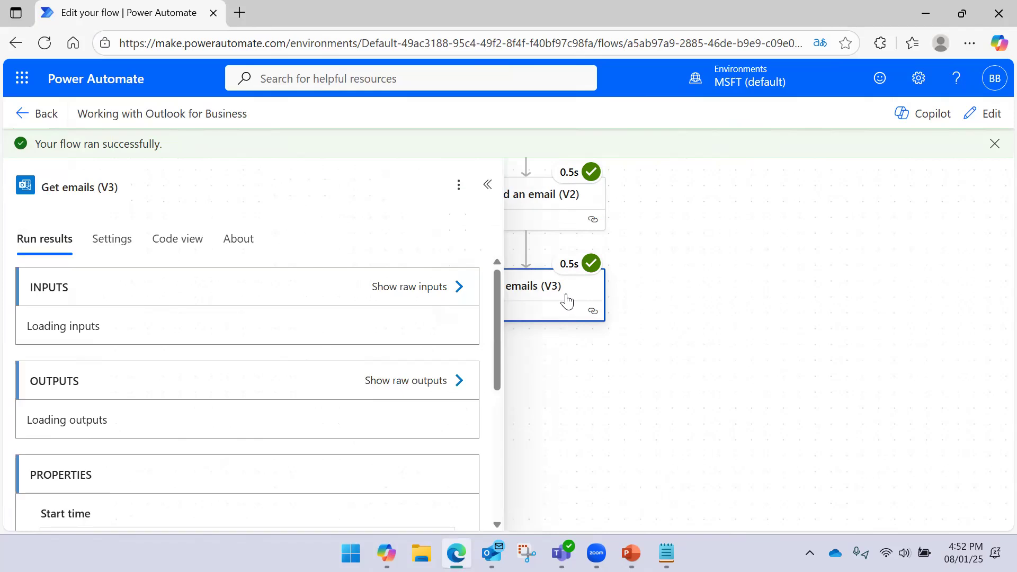
left_click(452, 288)
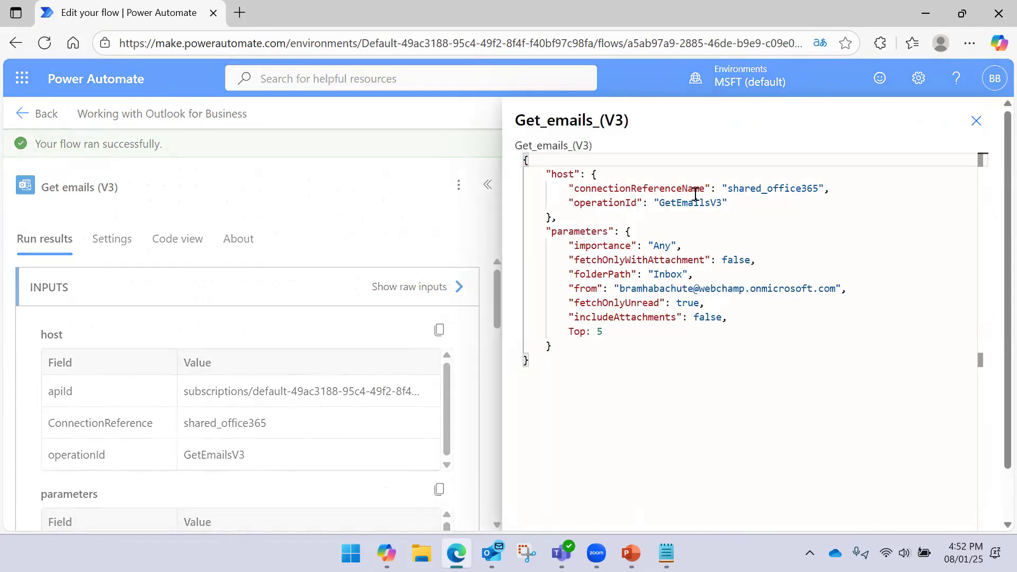
left_click(976, 121)
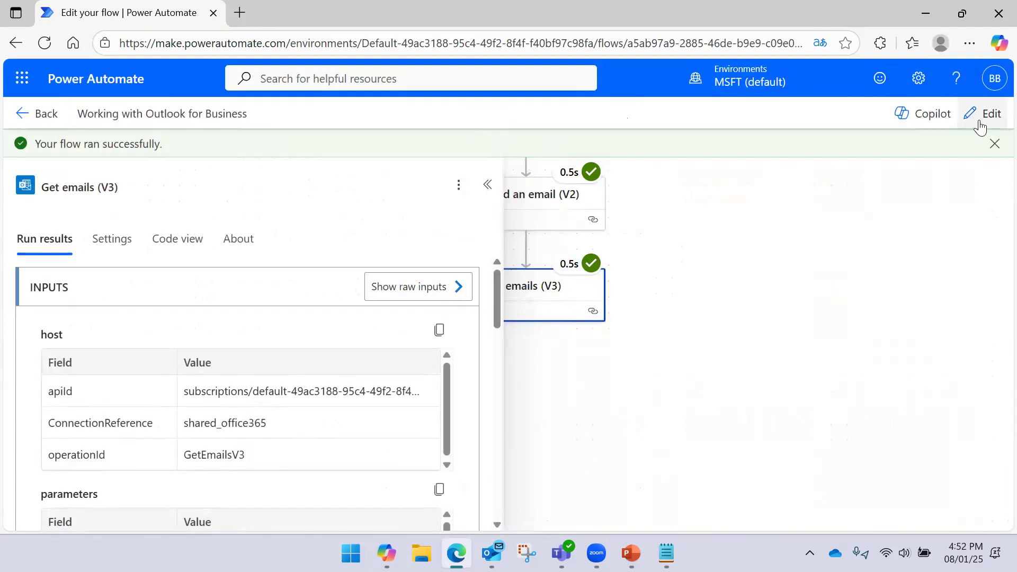
scroll(361, 332, "down", 3)
scroll(362, 332, "down", 3)
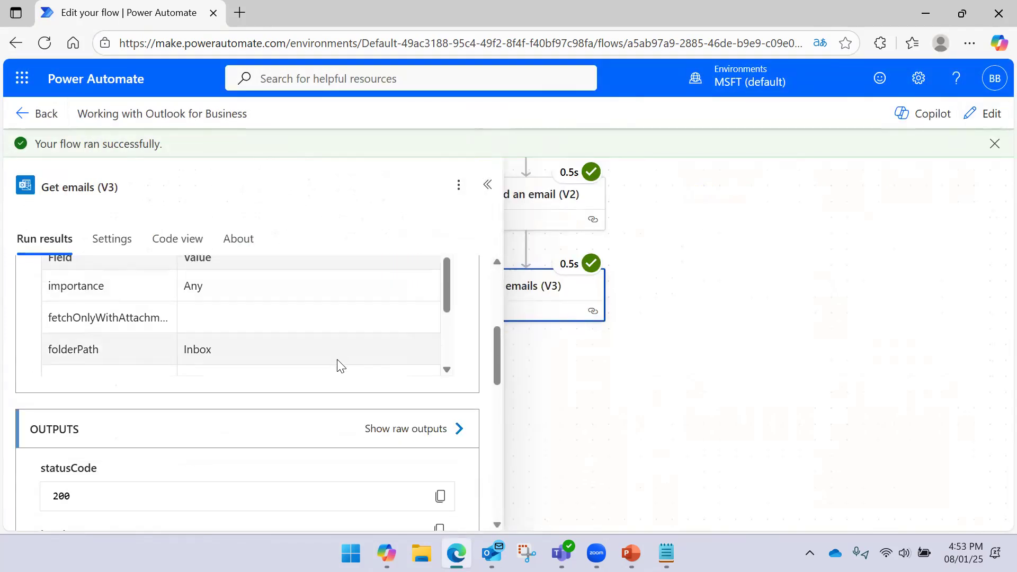
left_click(455, 429)
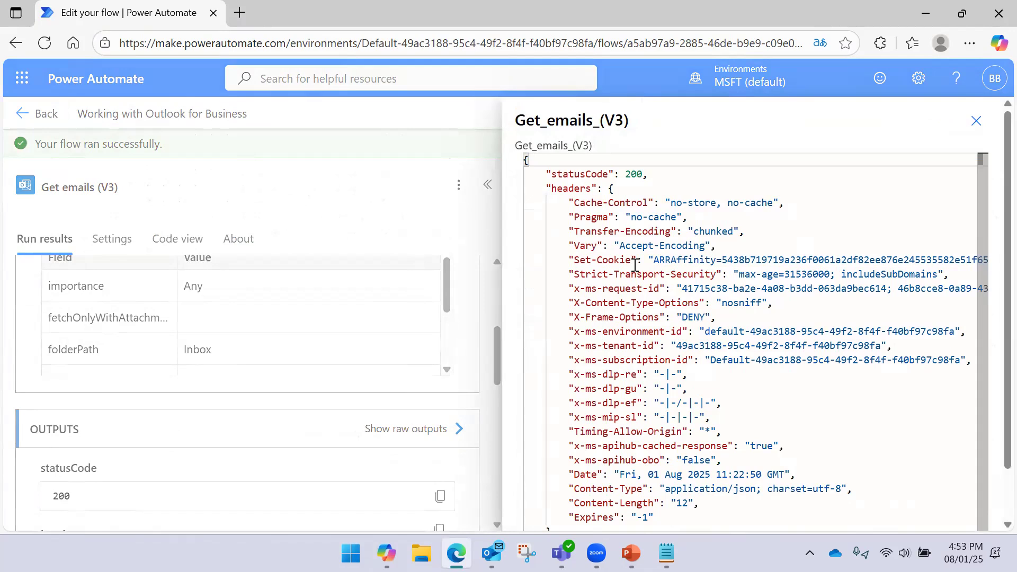
scroll(635, 264, "down", 1)
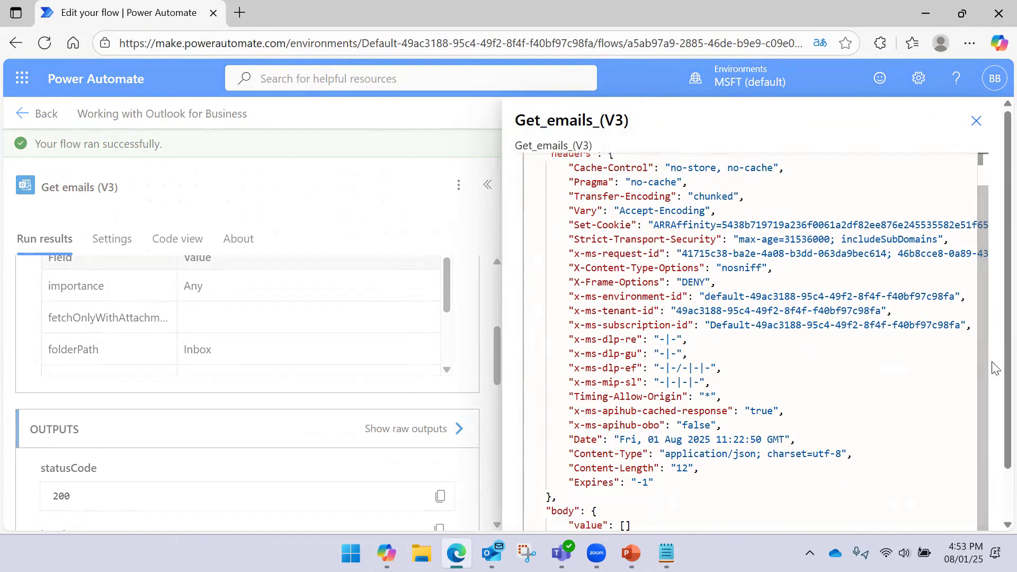
scroll(992, 382, "down", 2)
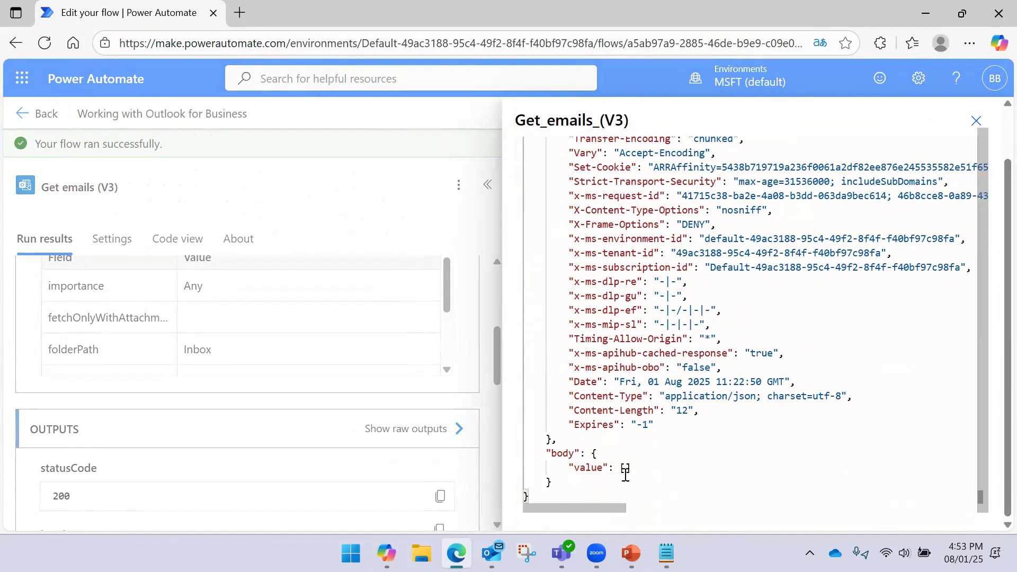
scroll(645, 409, "up", 1)
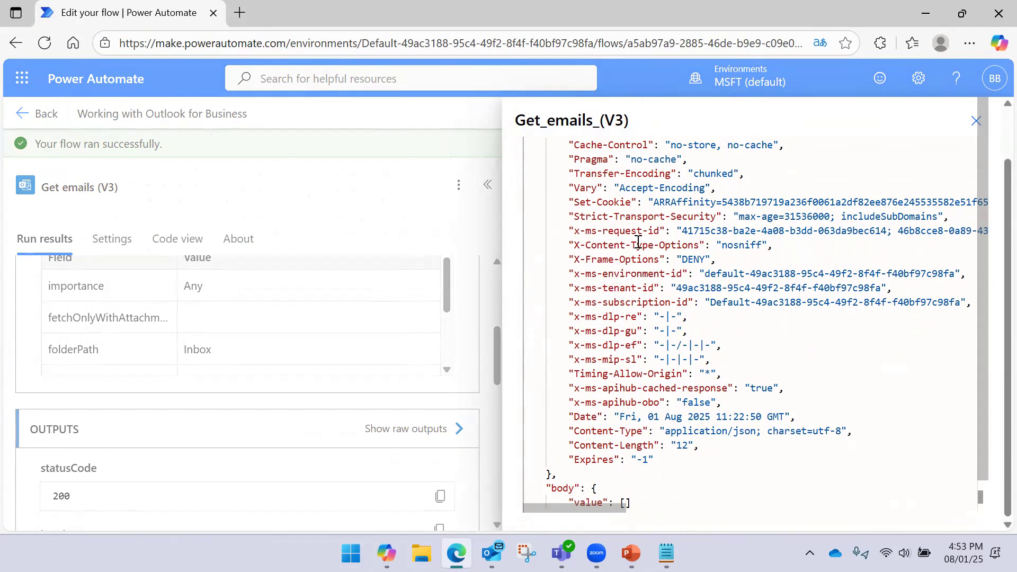
scroll(638, 242, "down", 1)
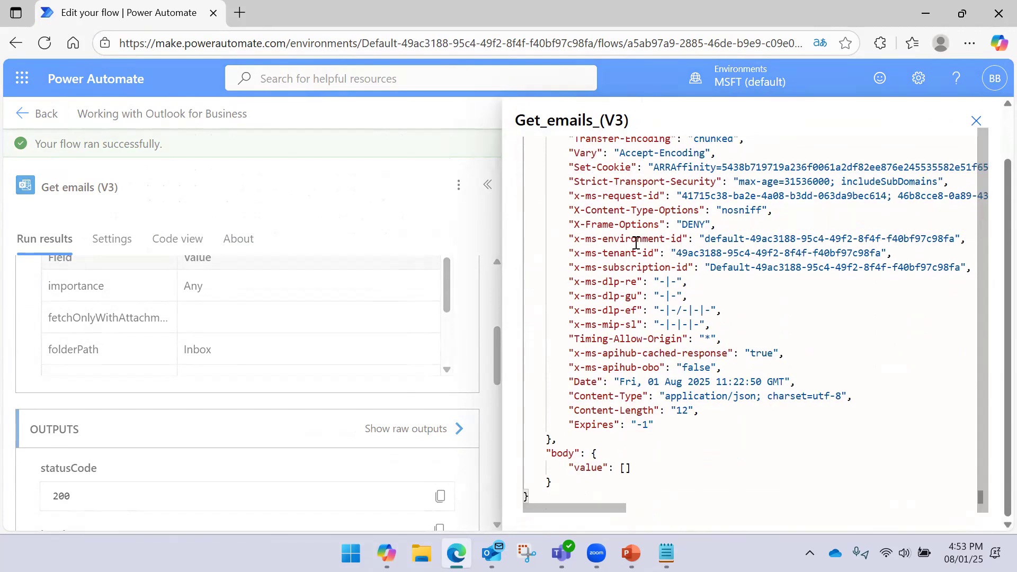
scroll(612, 295, "up", 1)
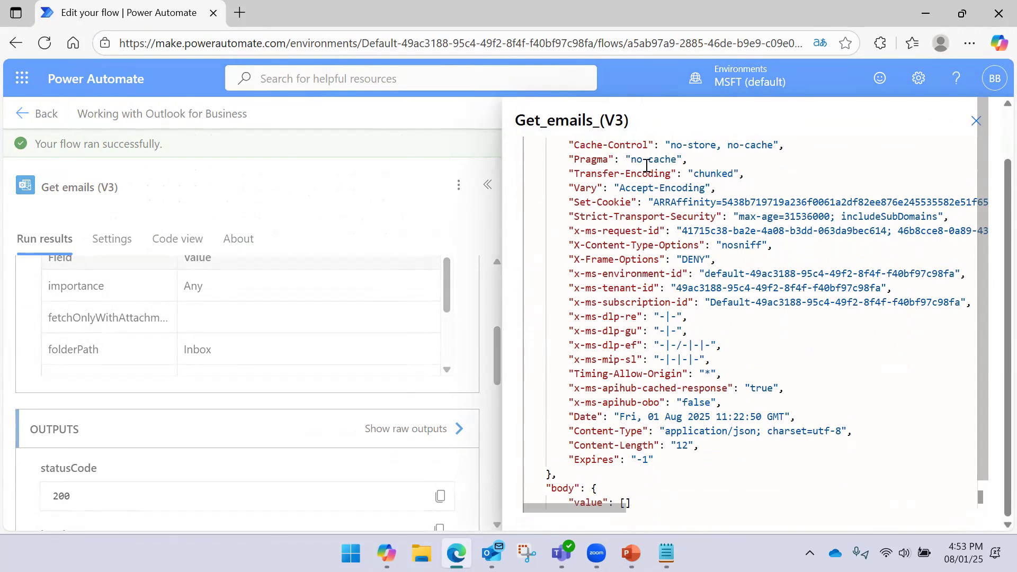
left_click(976, 122)
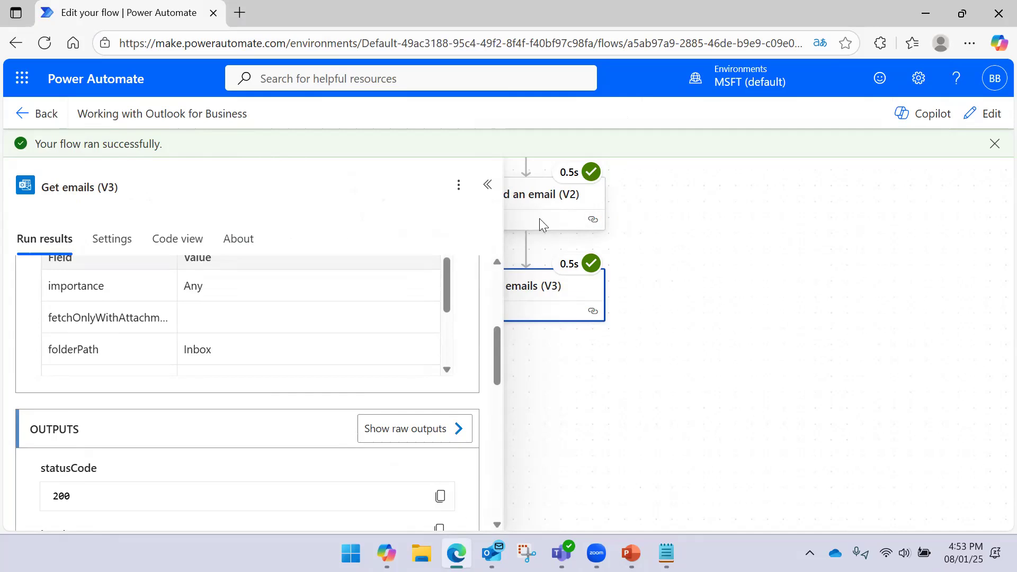
left_click(485, 187)
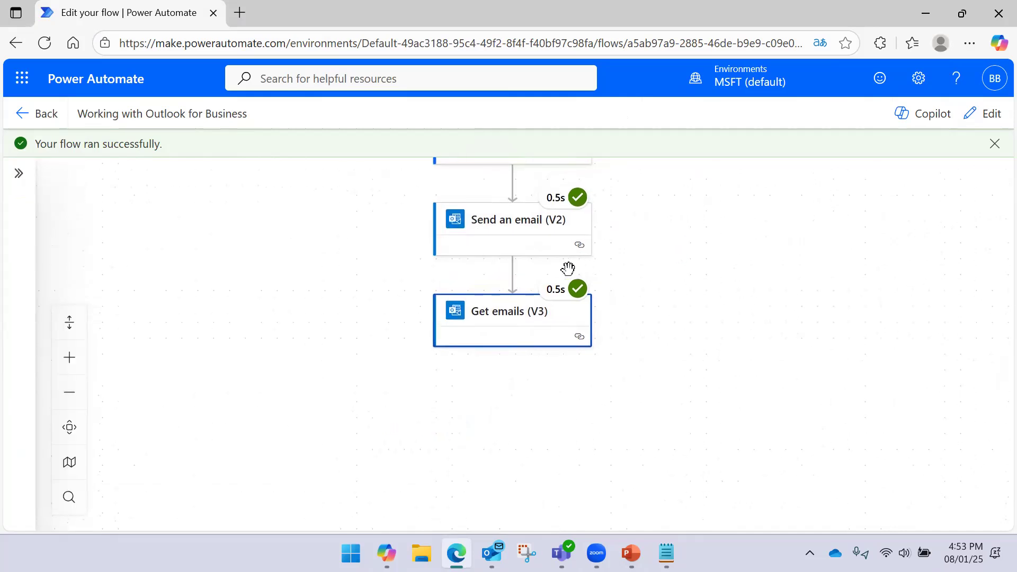
- Insert a 10-second Delay between Send an email and Get emails, then save the flow
left_click(969, 112)
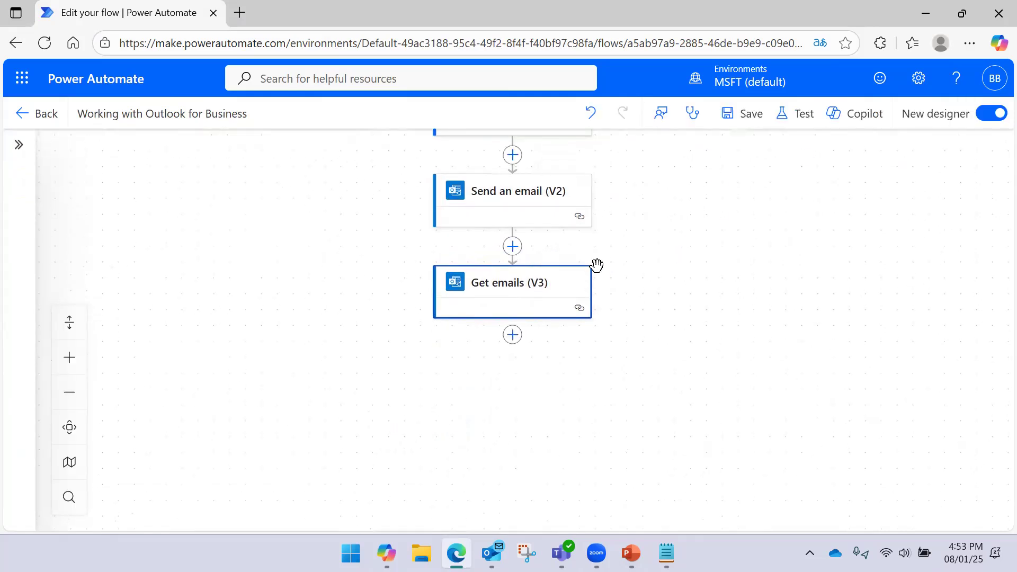
left_click(512, 245)
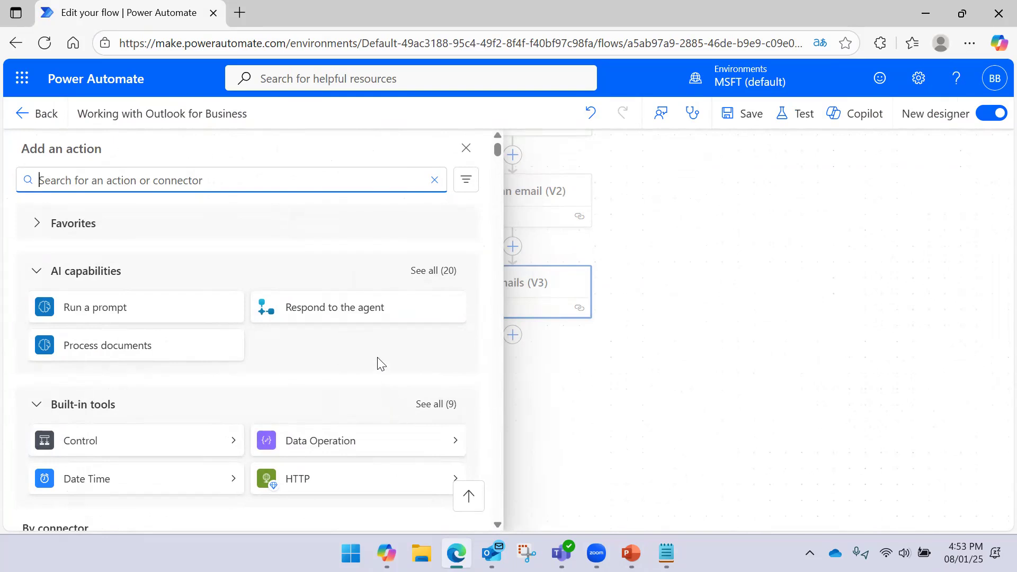
type("delay")
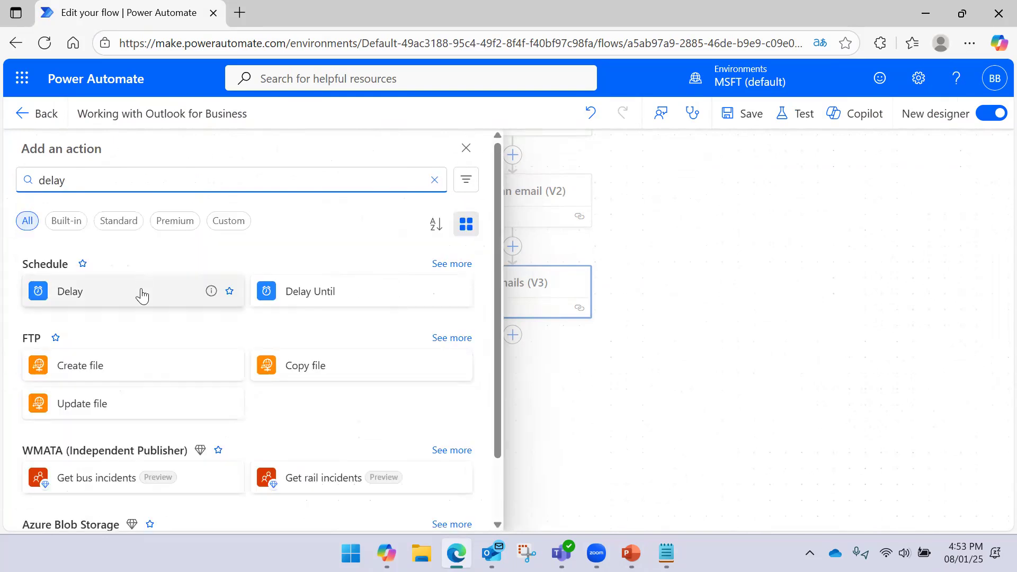
left_click(136, 298)
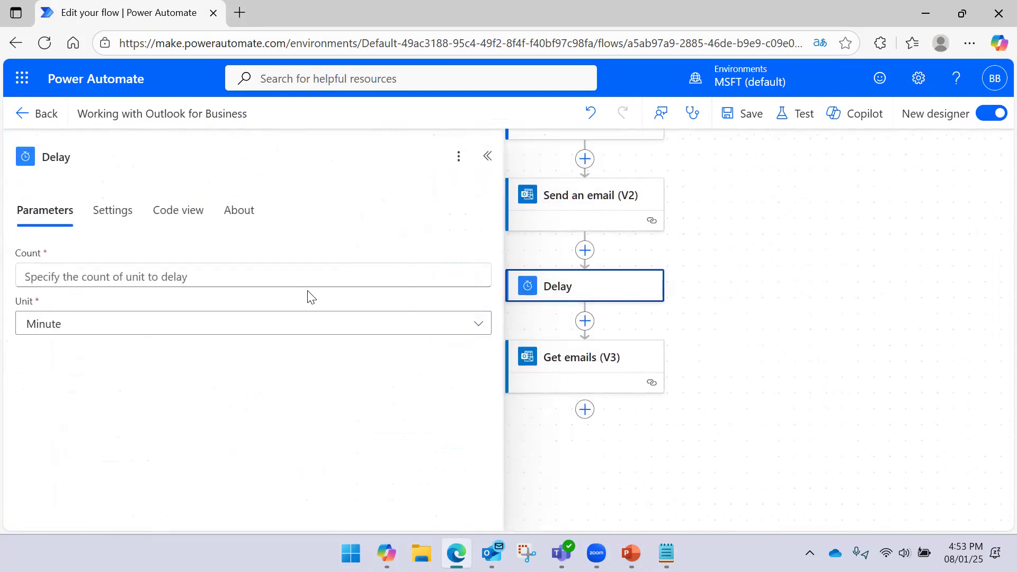
left_click(294, 278)
type("10")
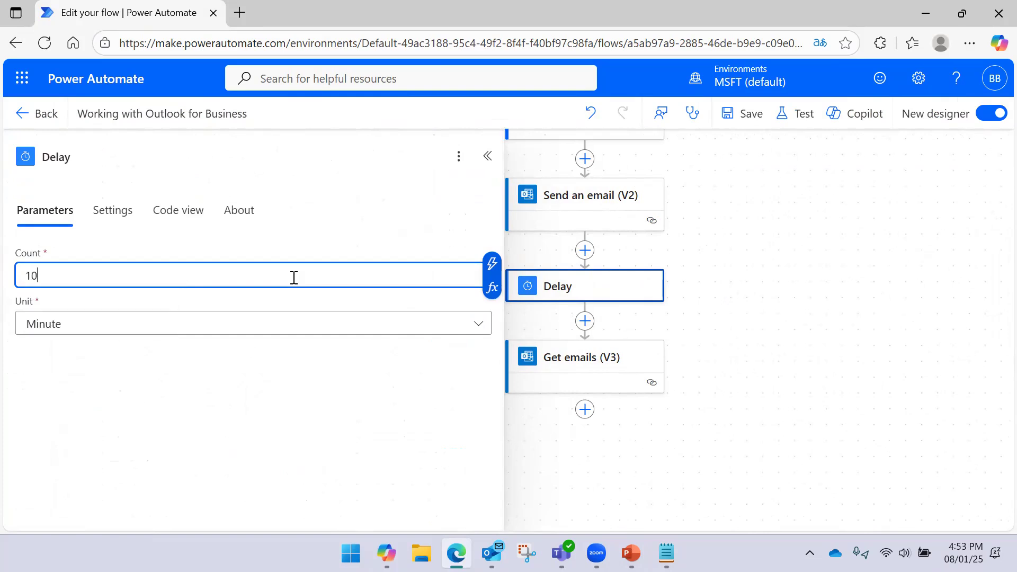
left_click(220, 324)
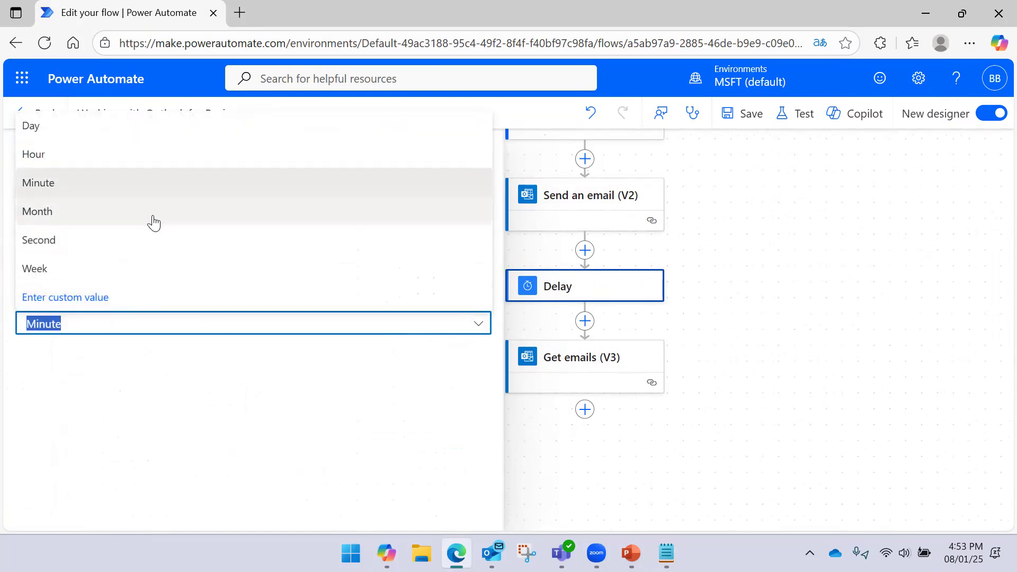
left_click(141, 239)
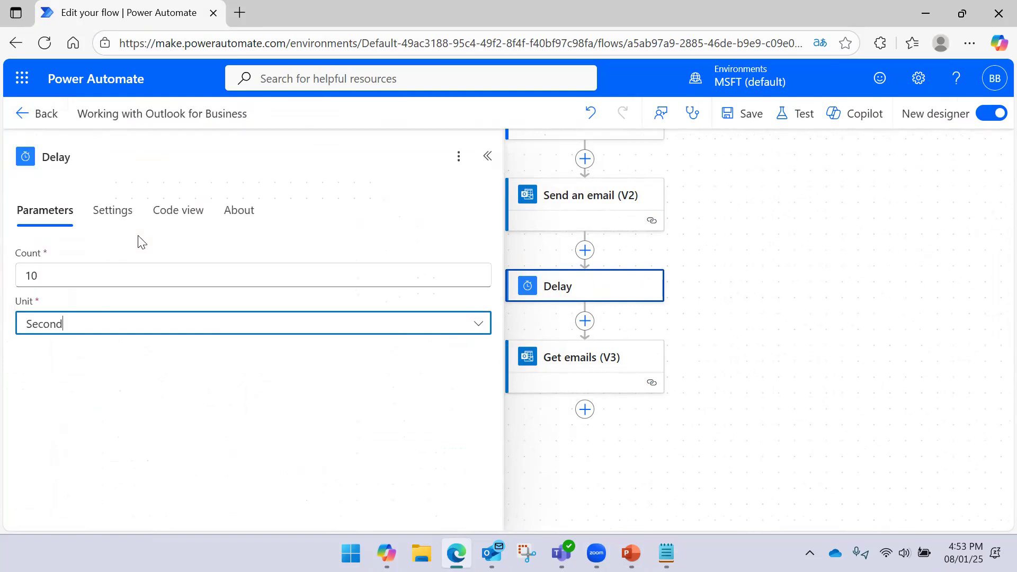
left_click(755, 121)
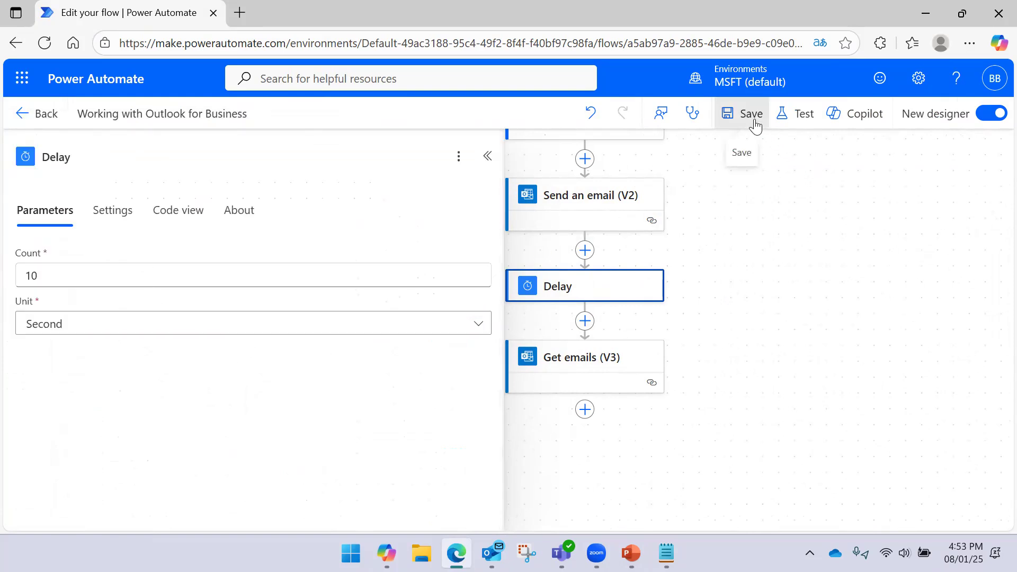
- Run a manual test, check the mailbox for new mail, and open the Get emails (V3) results
left_click(488, 158)
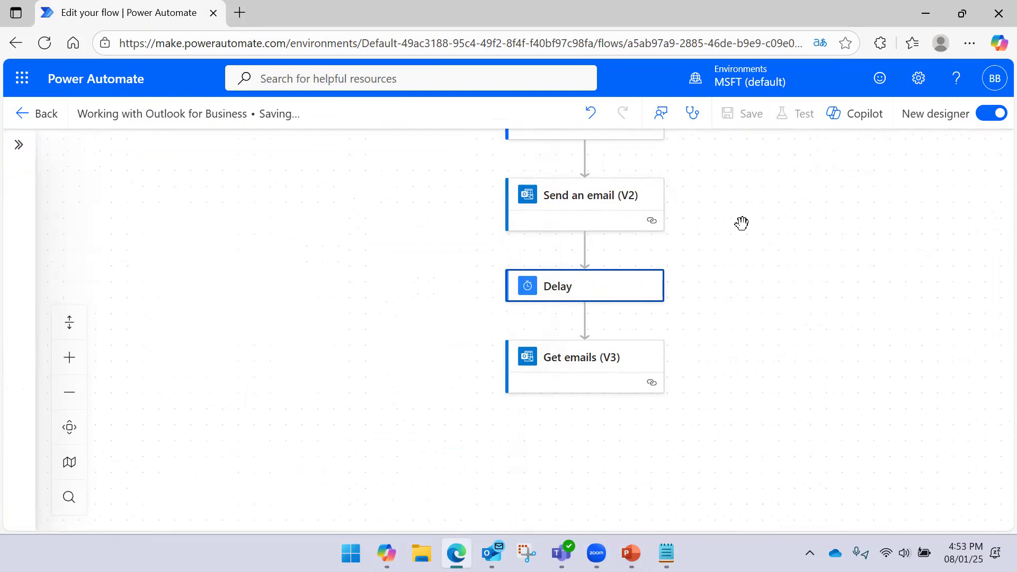
left_click(797, 113)
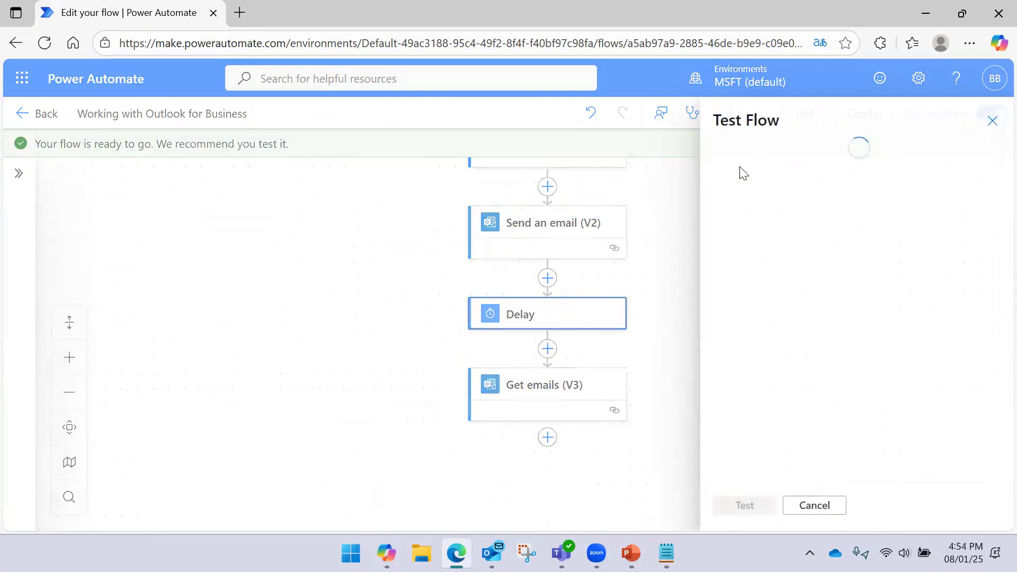
left_click(740, 172)
left_click(740, 505)
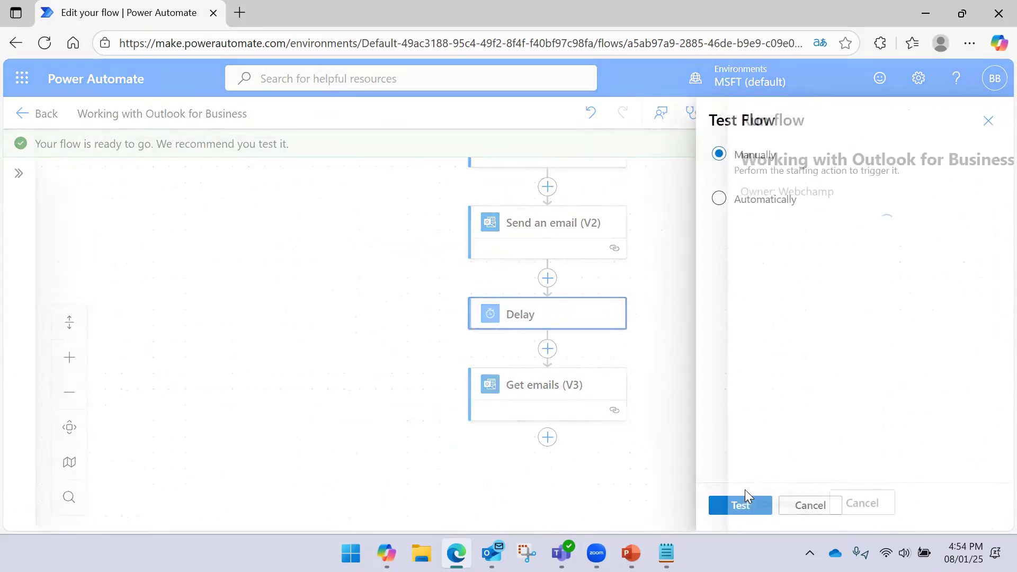
left_click(748, 503)
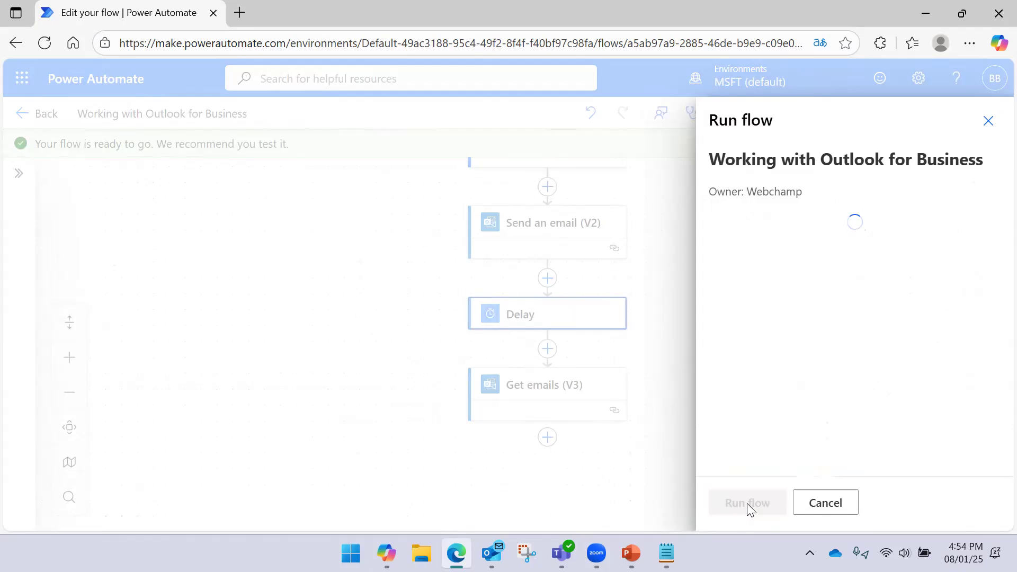
left_click(743, 487)
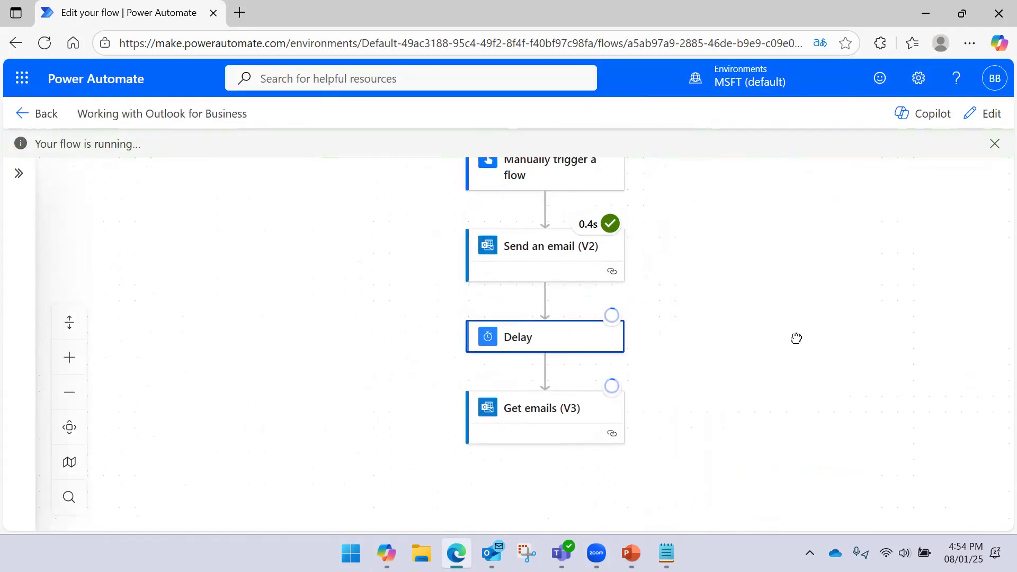
mouse_move(618, 326)
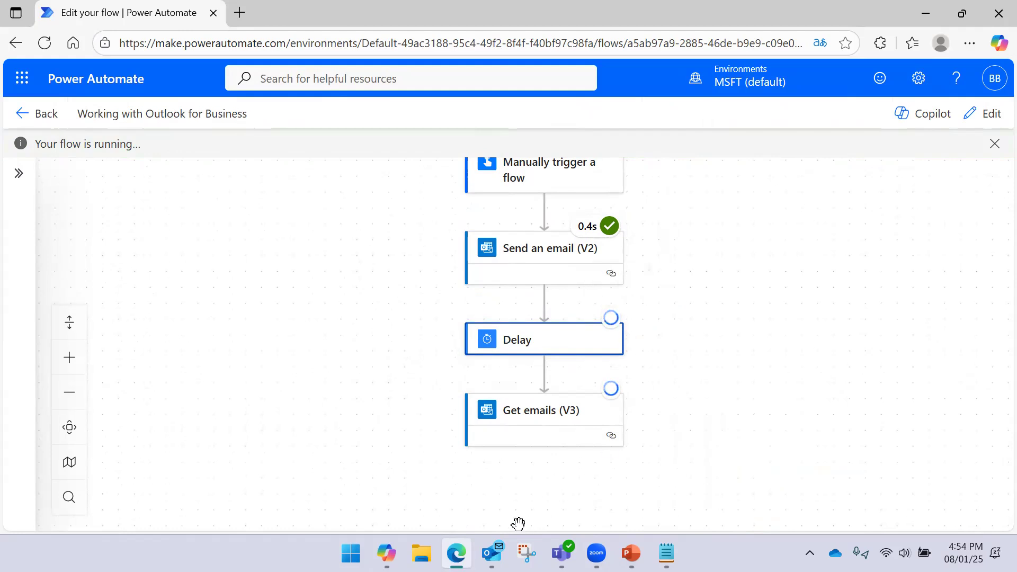
left_click(491, 553)
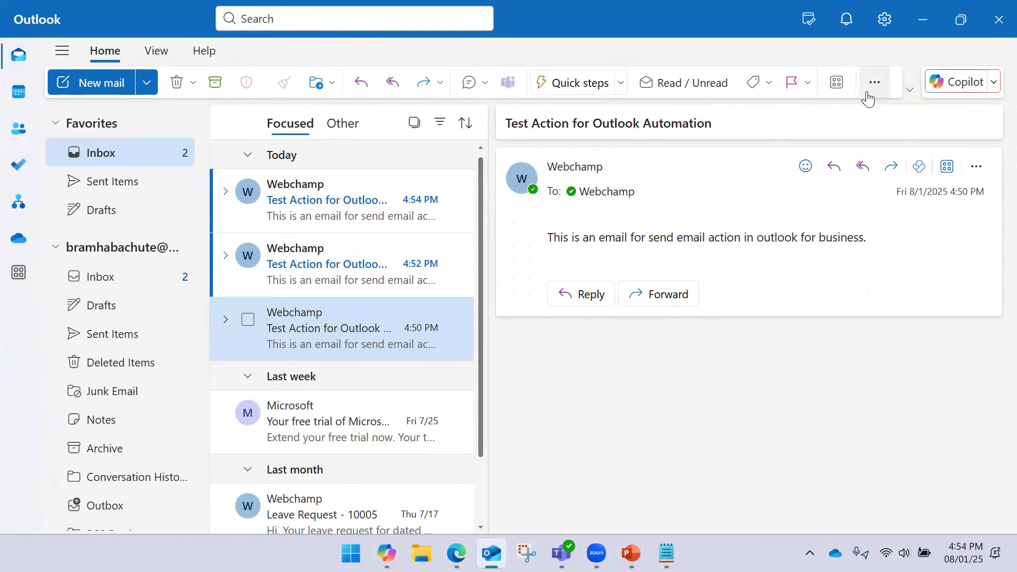
left_click(922, 20)
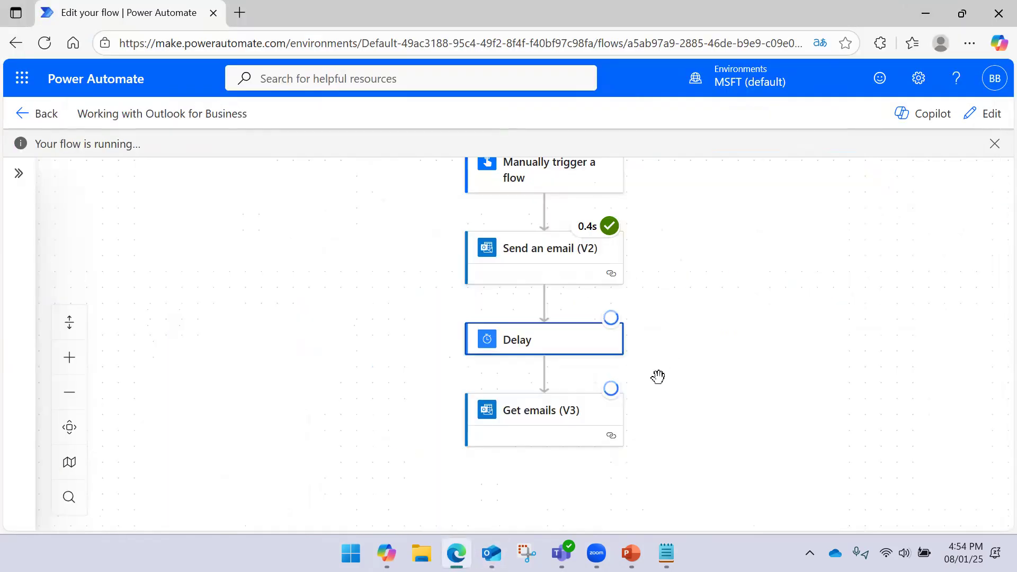
left_click(526, 393)
- Show the raw JSON outputs of Get emails (V3) and scroll through the fetched messages
scroll(398, 349, "down", 7)
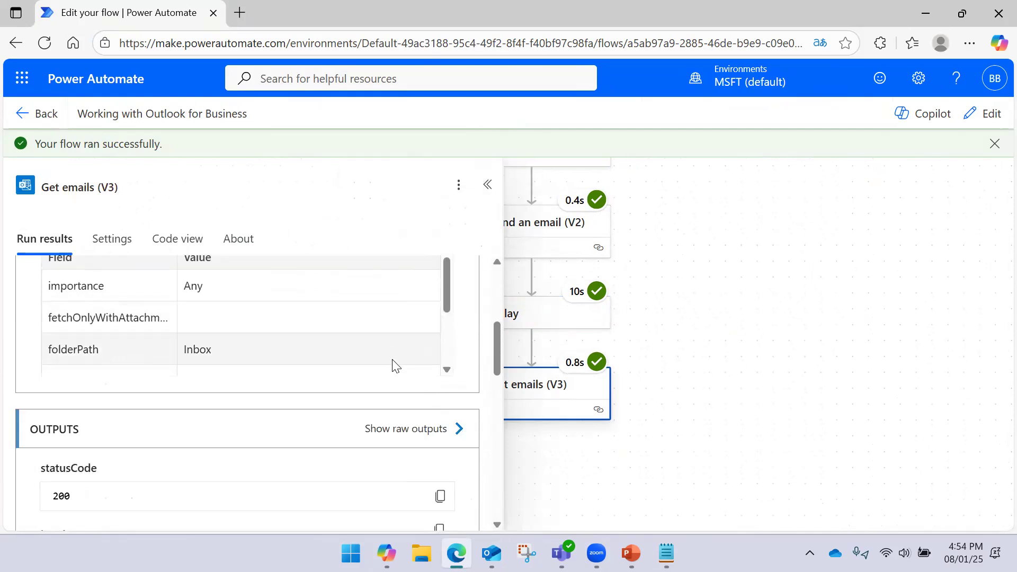
left_click(457, 426)
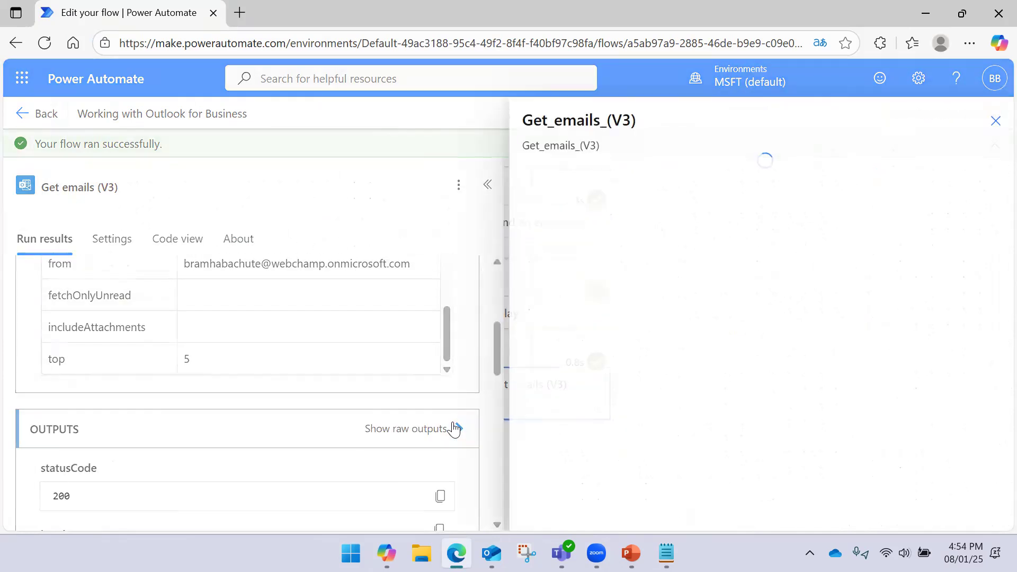
scroll(643, 311, "down", 2)
scroll(644, 310, "down", 3)
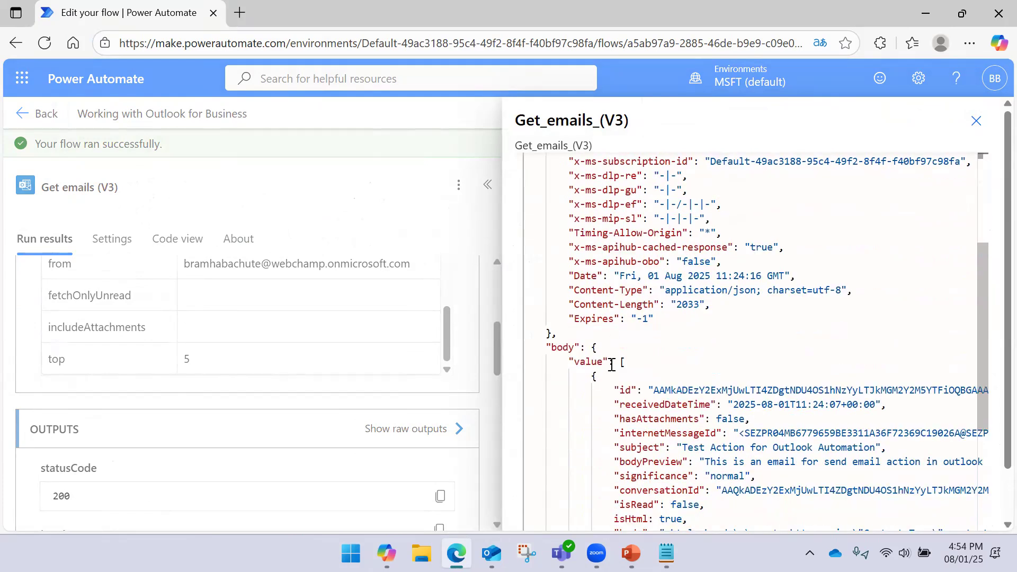
scroll(632, 345, "down", 2)
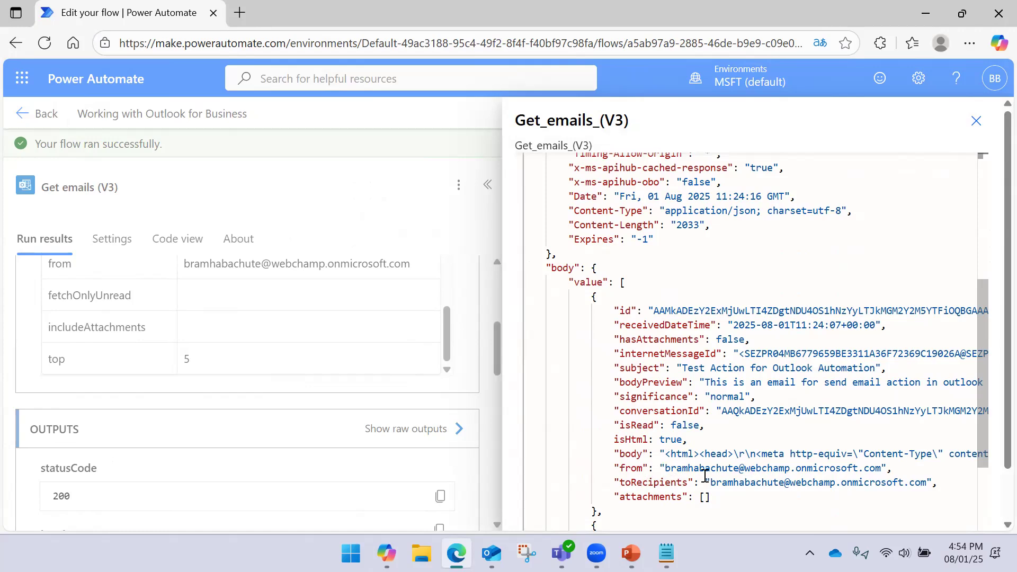
scroll(680, 407, "down", 4)
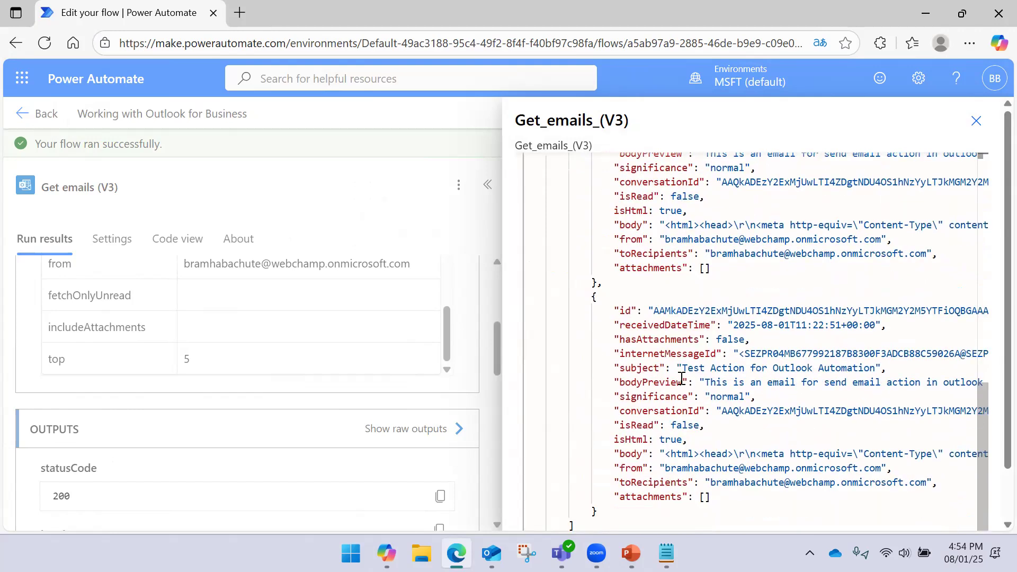
scroll(681, 377, "up", 1)
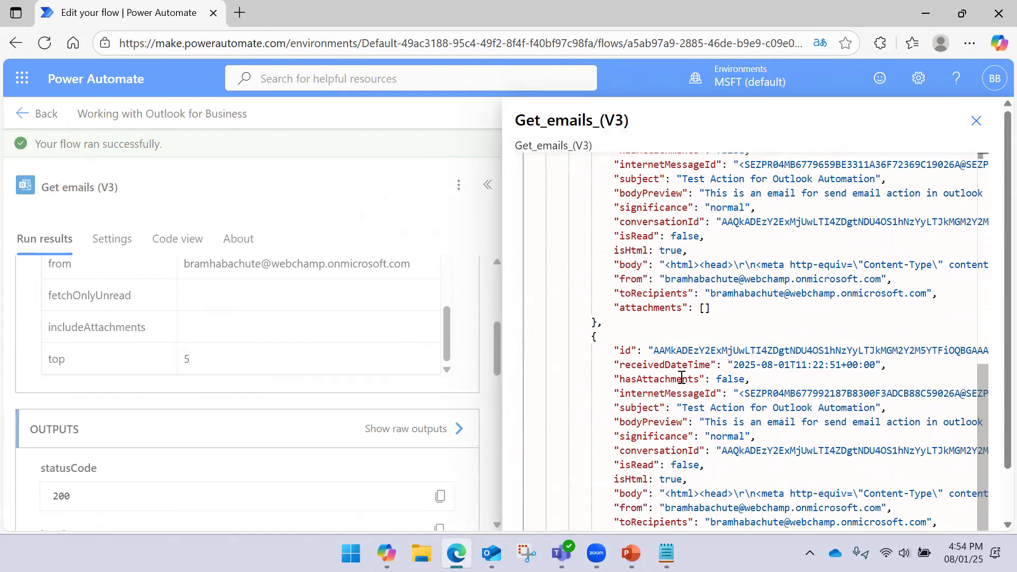
scroll(682, 377, "up", 3)
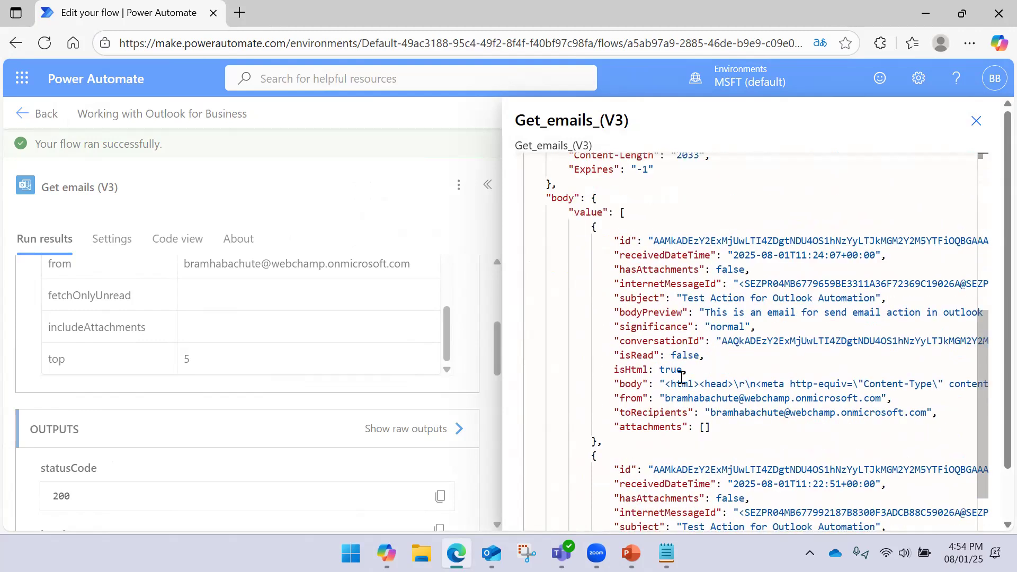
- Compare with the Outlook mailbox, then close the raw outputs and step details
left_click(491, 554)
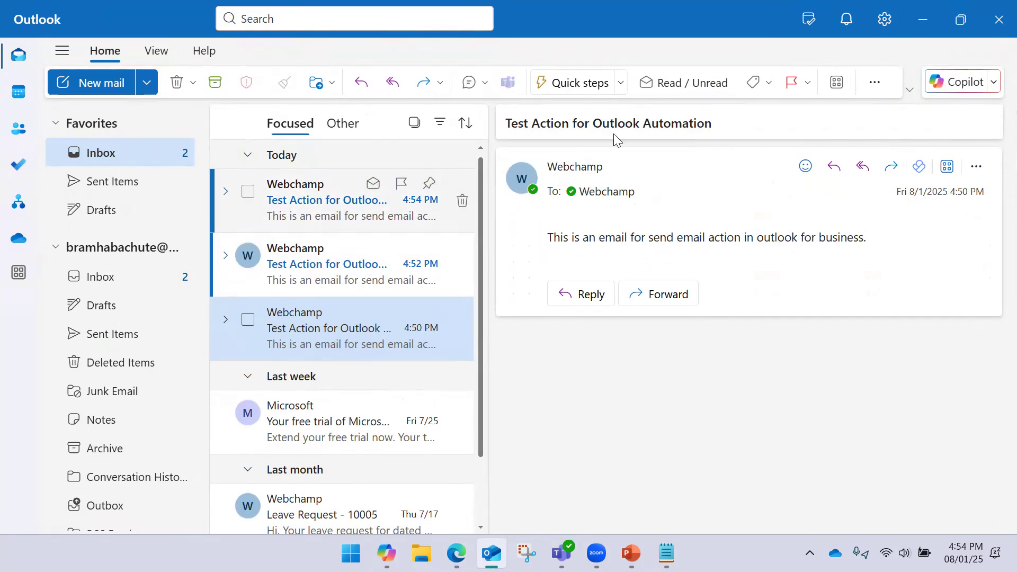
left_click(922, 25)
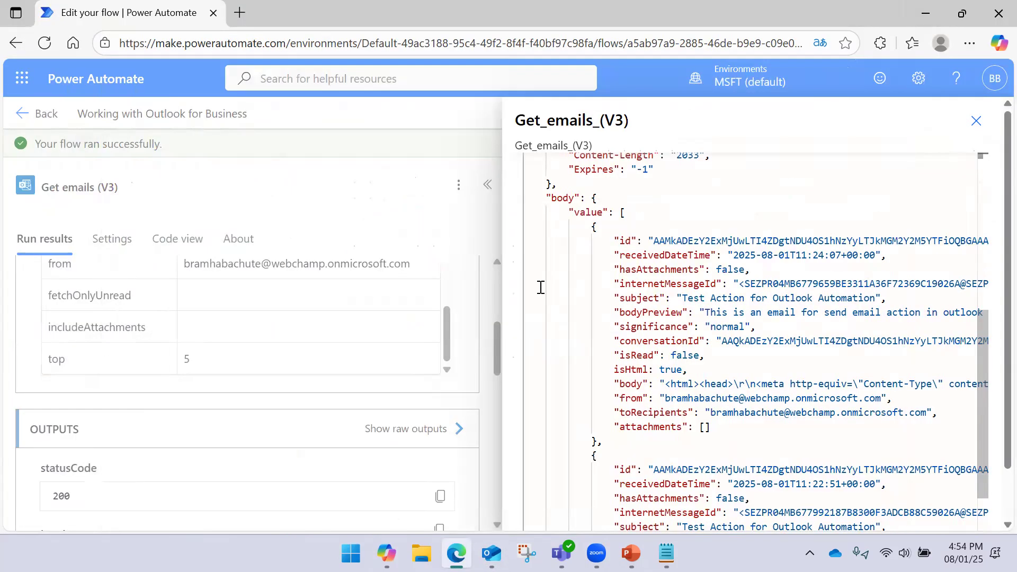
left_click(976, 122)
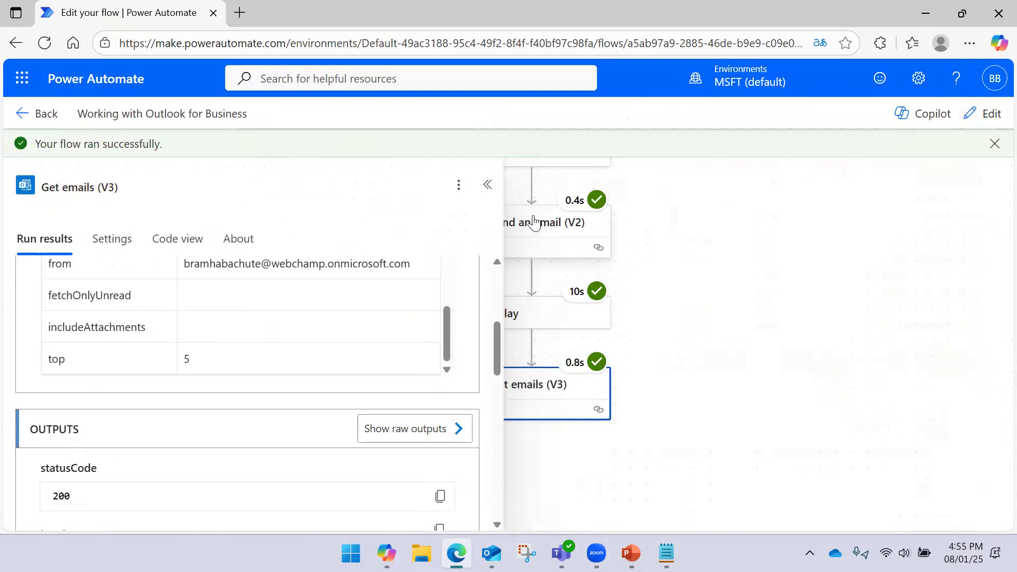
left_click(487, 185)
- Switch the run view back to Edit mode and pan to show every step from the manual trigger down
scroll(715, 318, "down", 3)
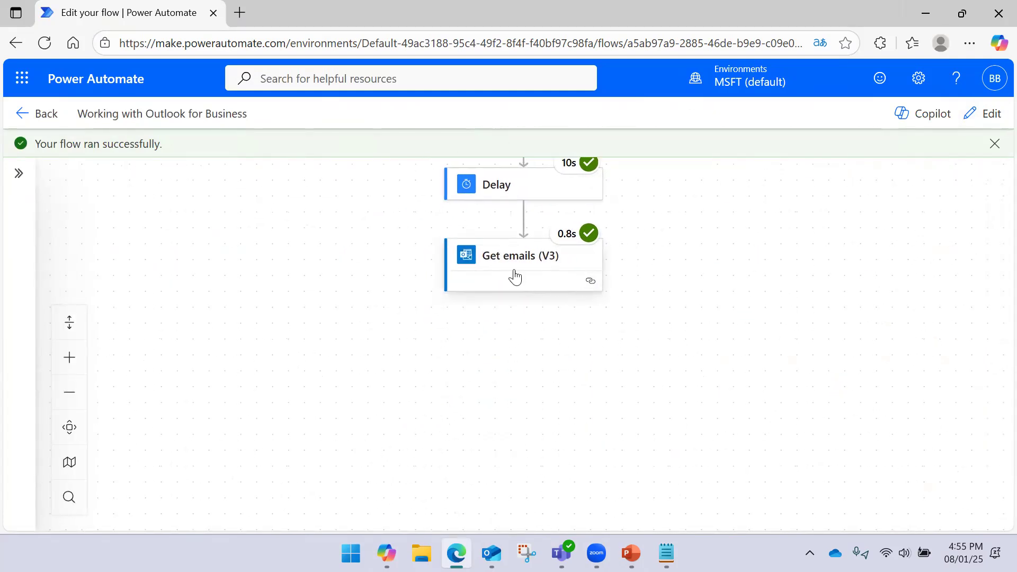
left_click(519, 265)
left_click(727, 236)
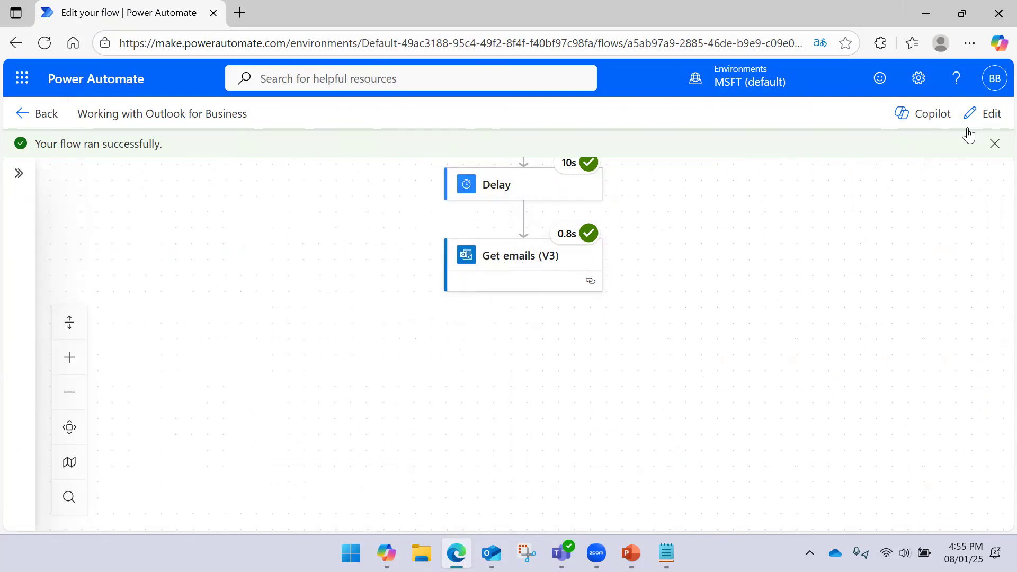
left_click(986, 113)
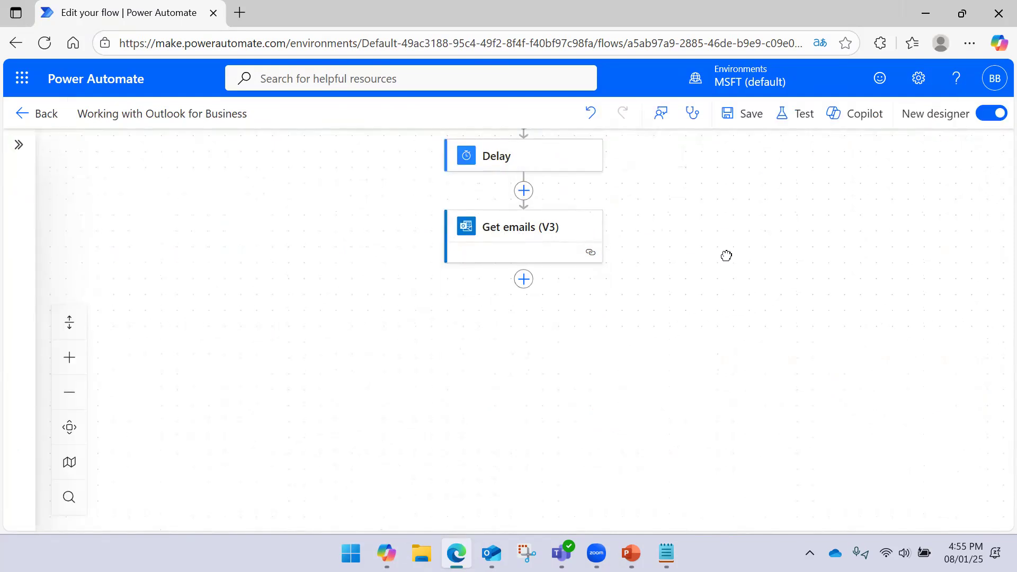
left_click_drag(726, 255, 717, 347)
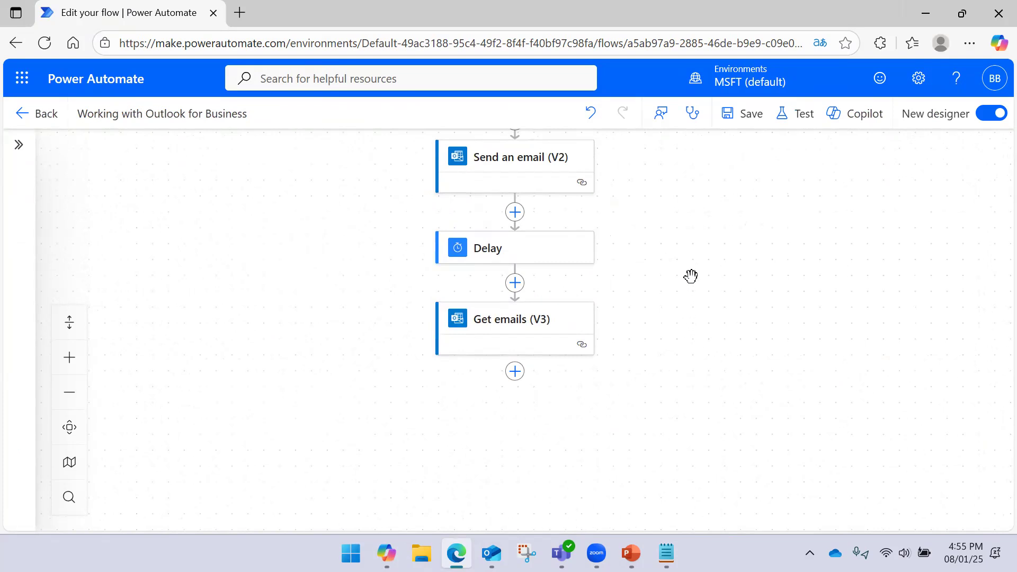
left_click_drag(689, 273, 695, 323)
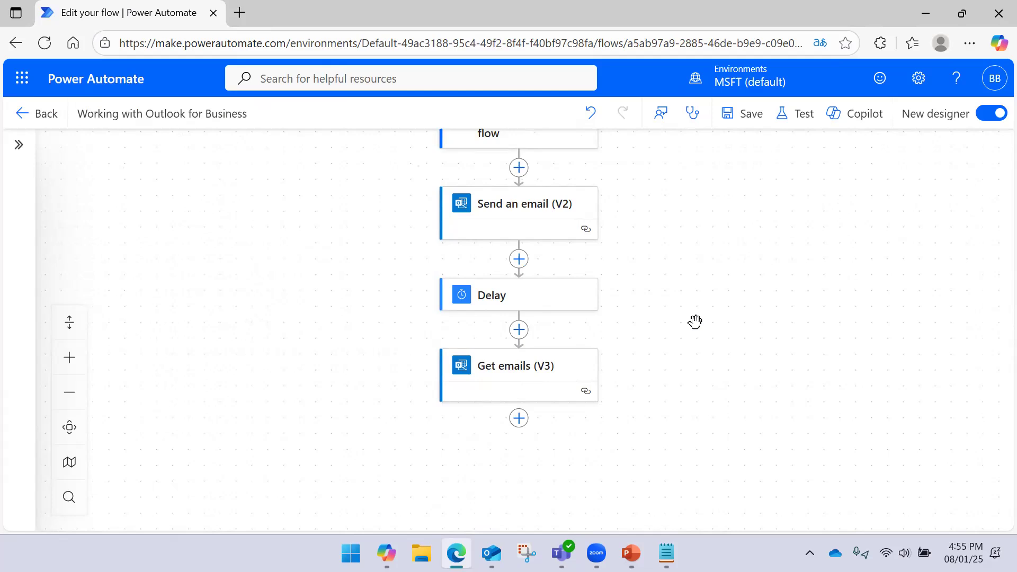
left_click_drag(680, 284, 674, 312)
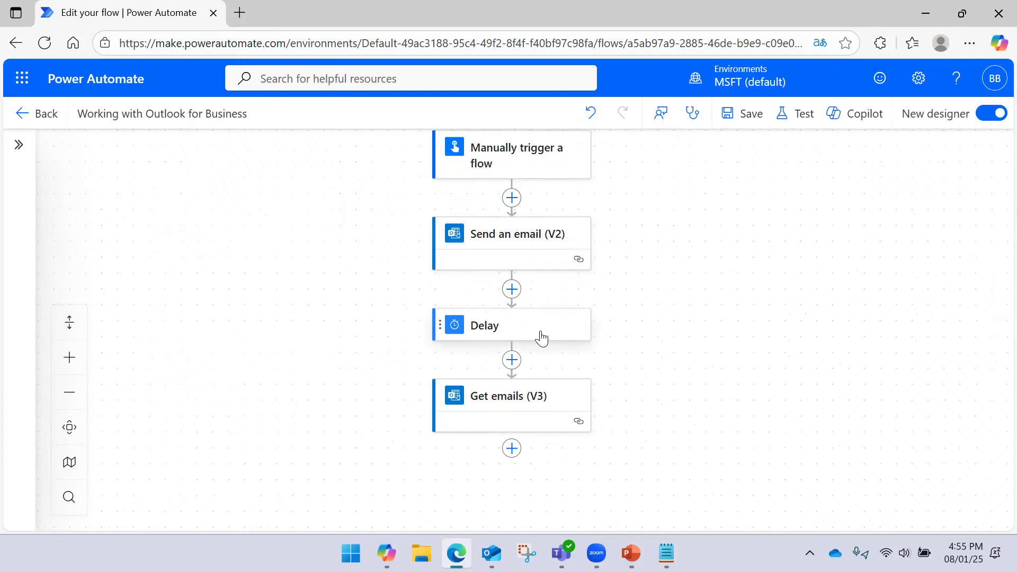
scroll(630, 302, "down", 2)
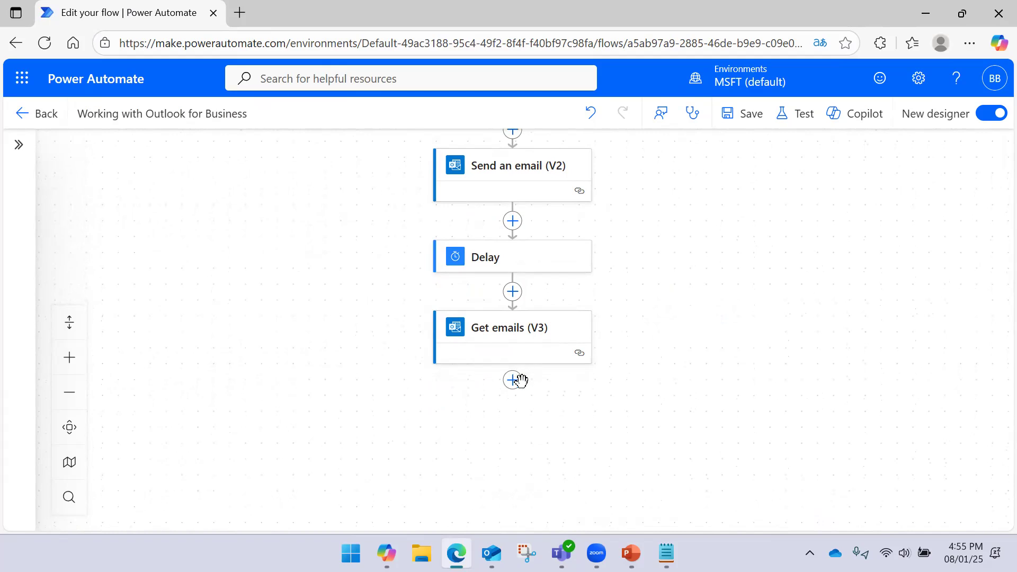
scroll(583, 352, "down", 1)
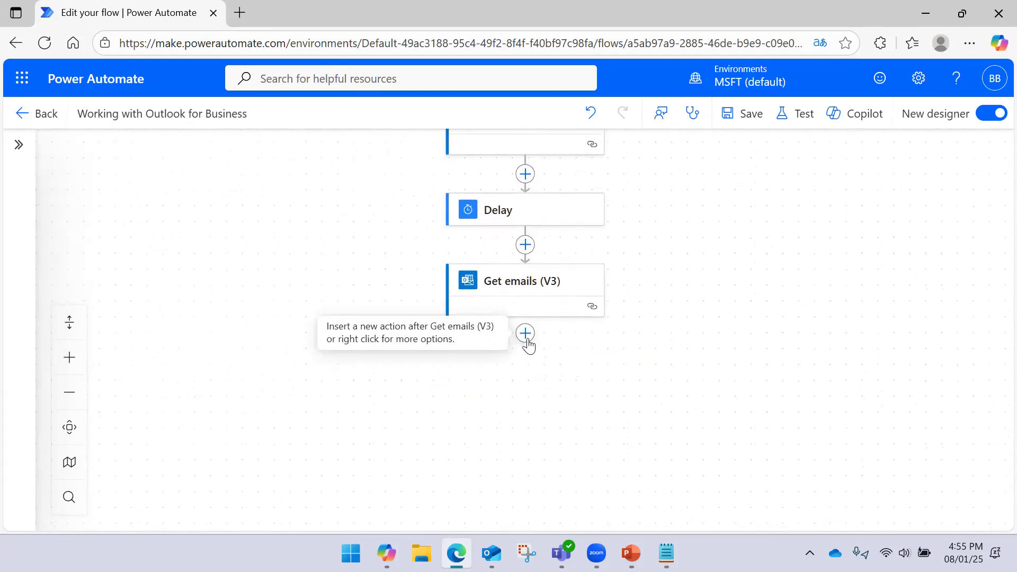
- Insert Office 365 Outlook's Reply to email (V3) action below Get emails (V3)
left_click(525, 333)
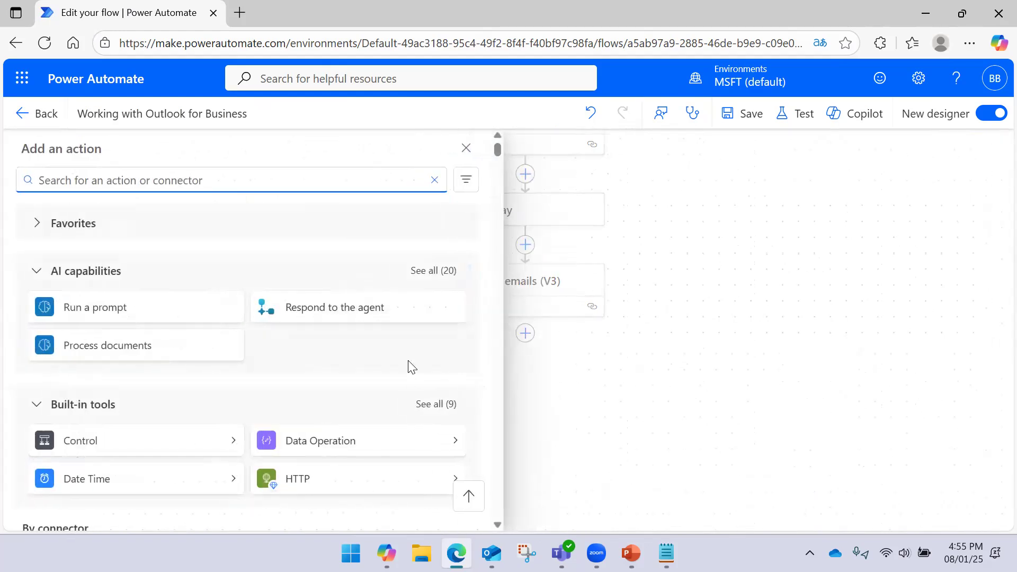
scroll(385, 370, "down", 5)
scroll(327, 359, "down", 5)
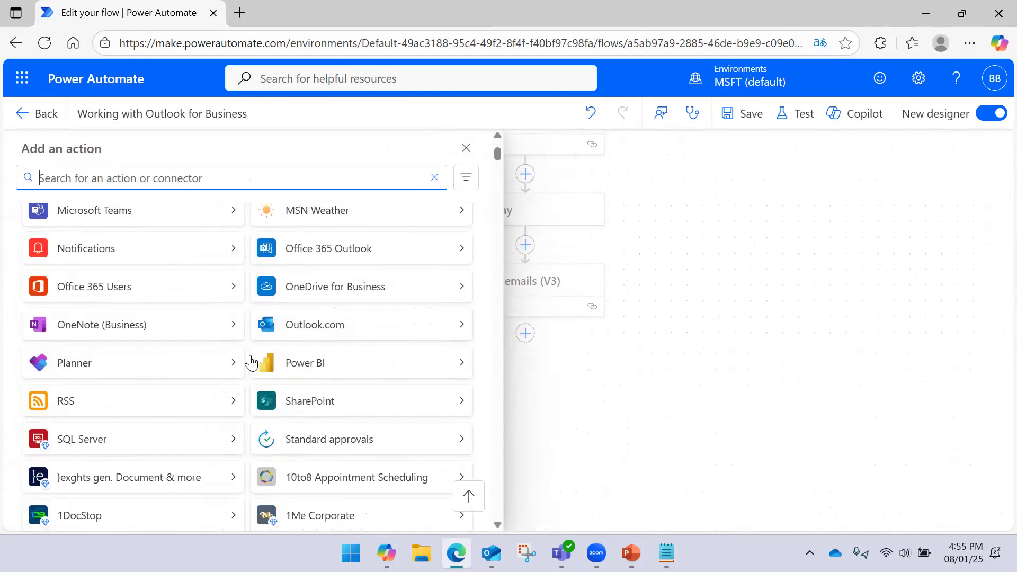
left_click(460, 258)
scroll(320, 339, "down", 5)
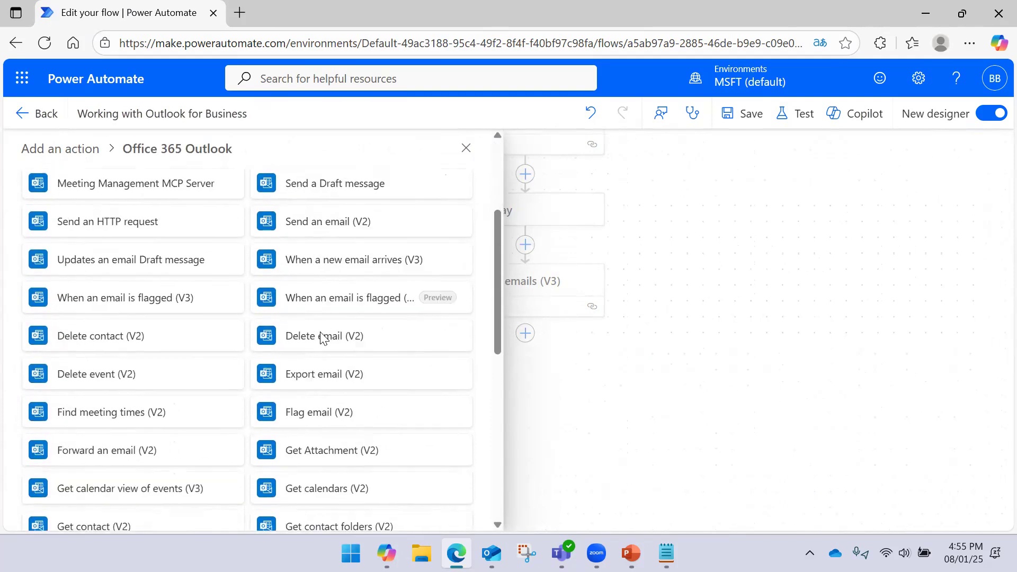
scroll(321, 339, "down", 5)
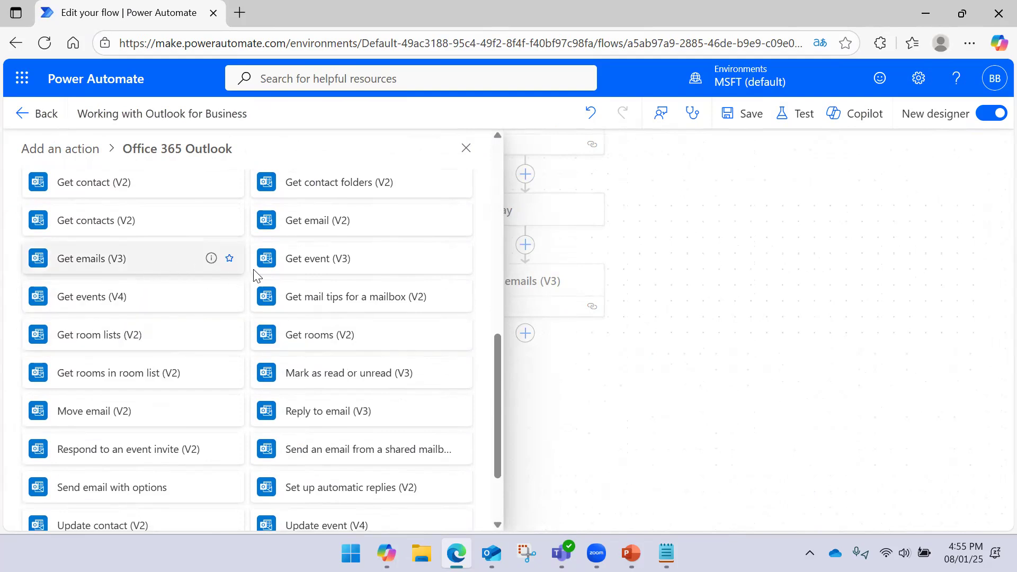
scroll(305, 308, "down", 2)
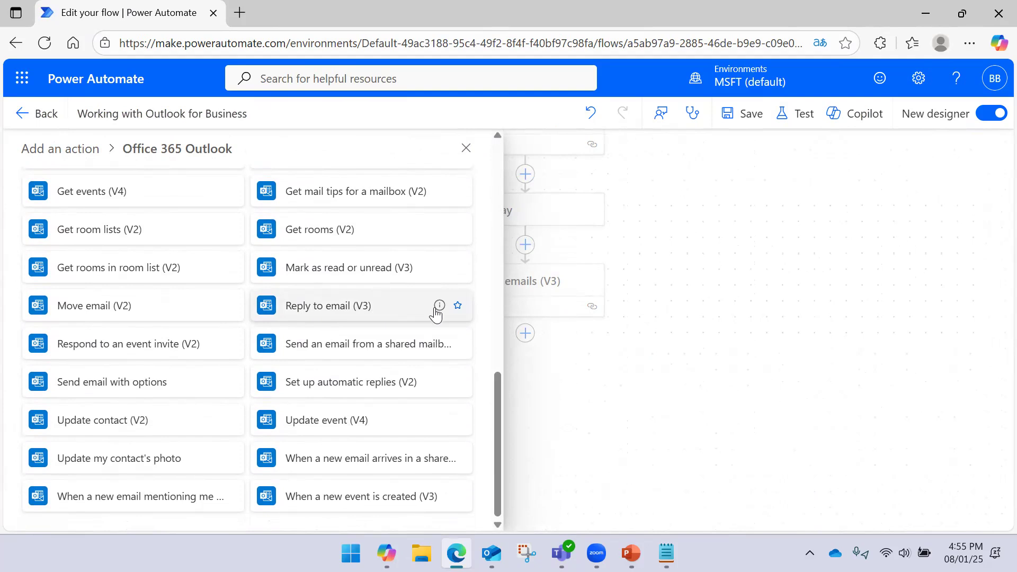
mouse_move(435, 314)
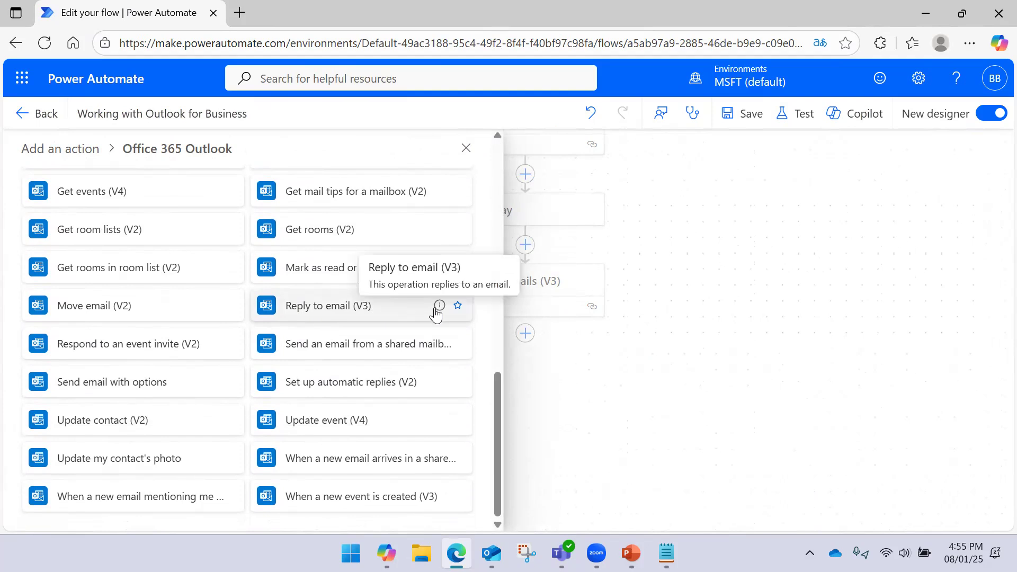
left_click(383, 314)
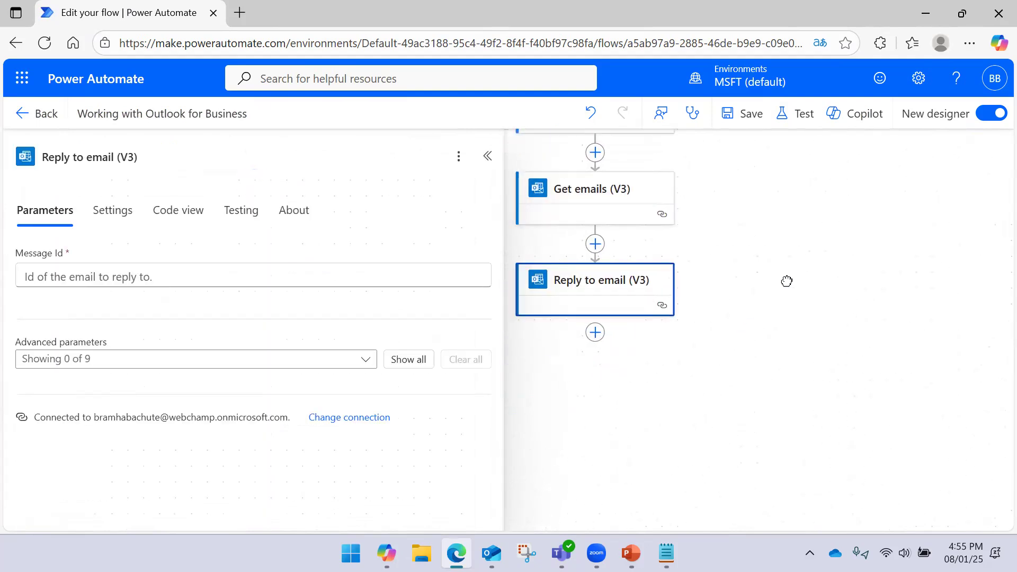
- Set the reply's Message Id to Get emails' Message Id, replacing the mistakenly inserted From value
left_click(228, 274)
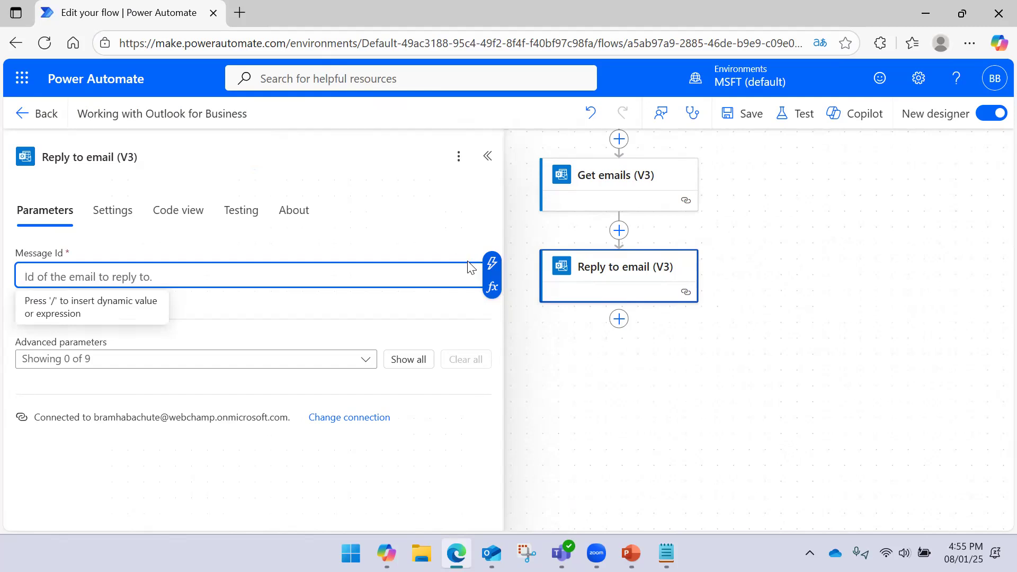
left_click(492, 263)
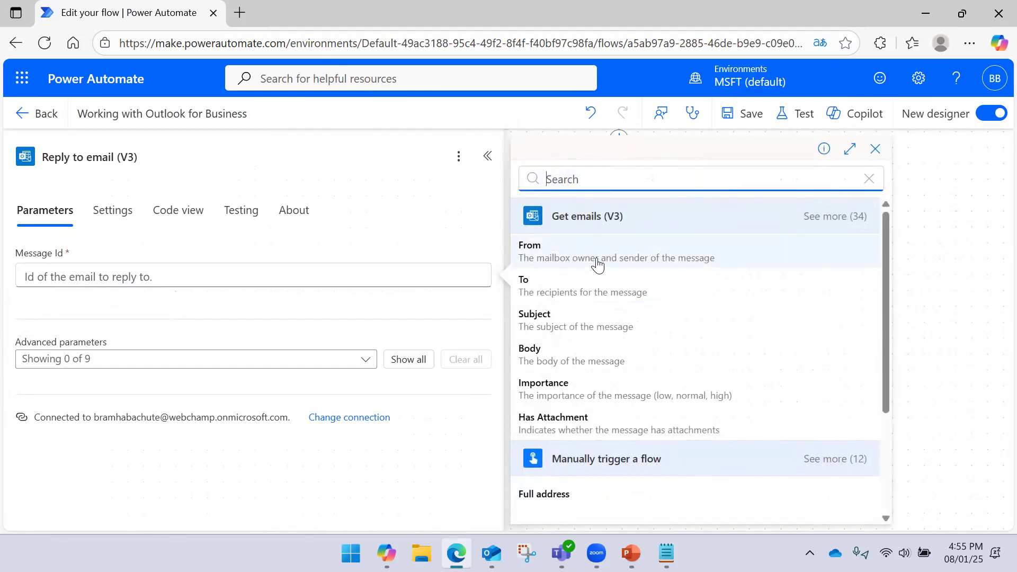
left_click(639, 258)
left_click(639, 259)
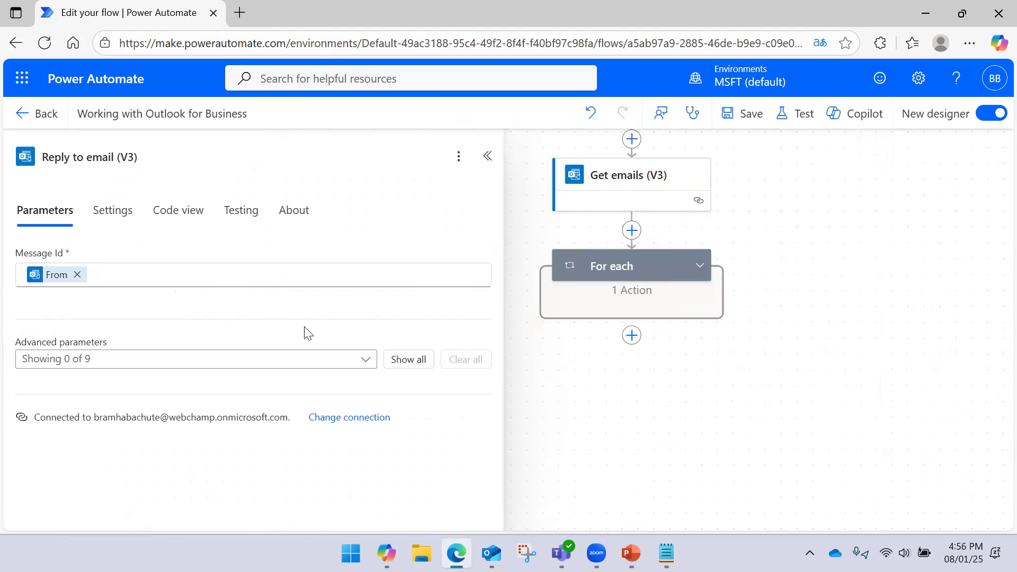
left_click(699, 265)
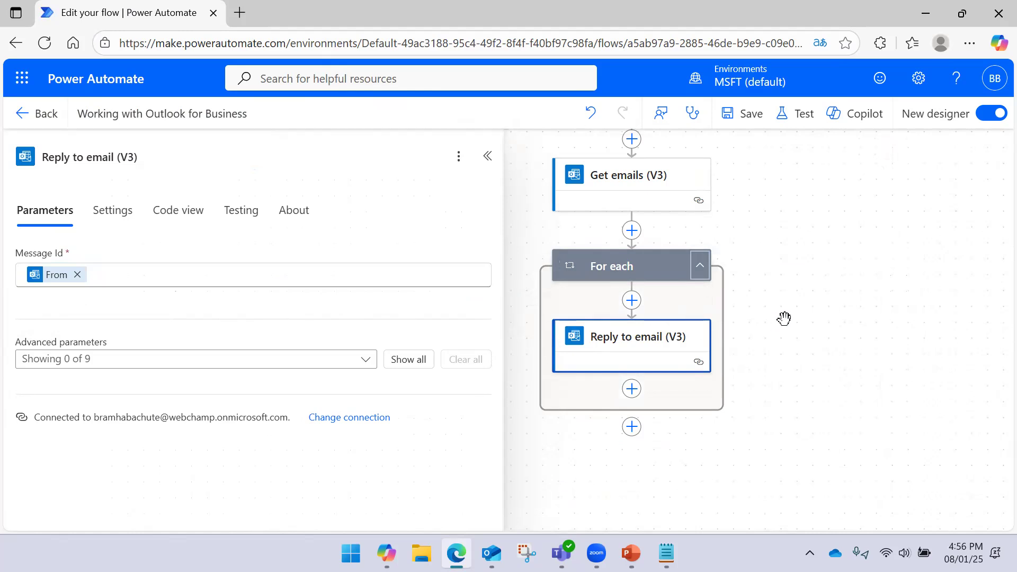
left_click(77, 274)
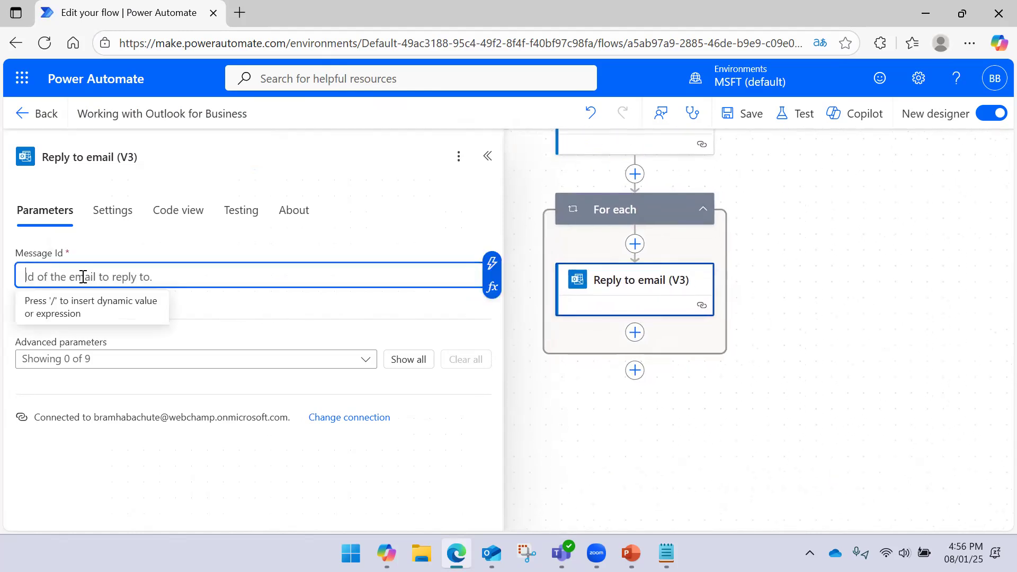
left_click(492, 267)
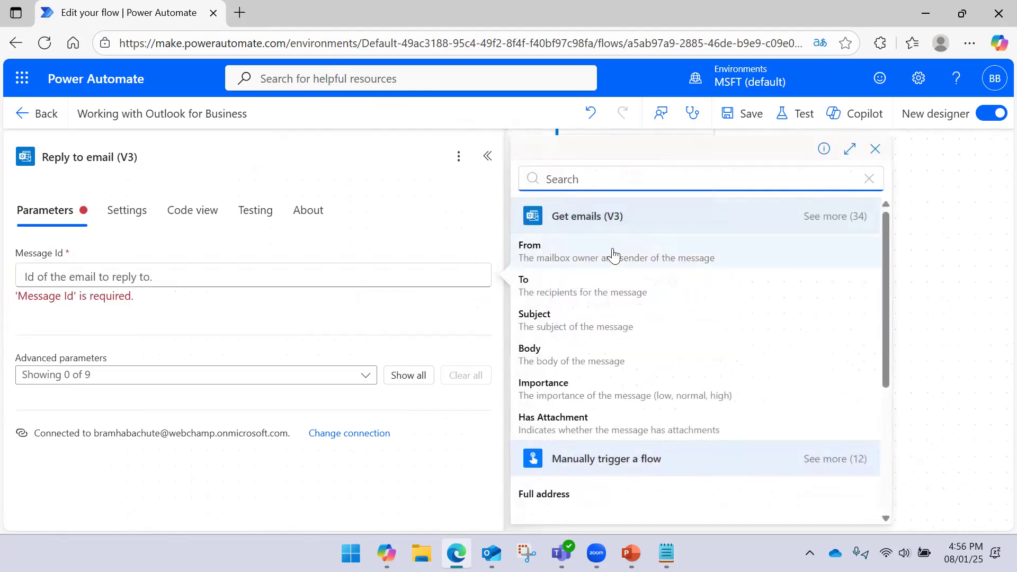
left_click(822, 217)
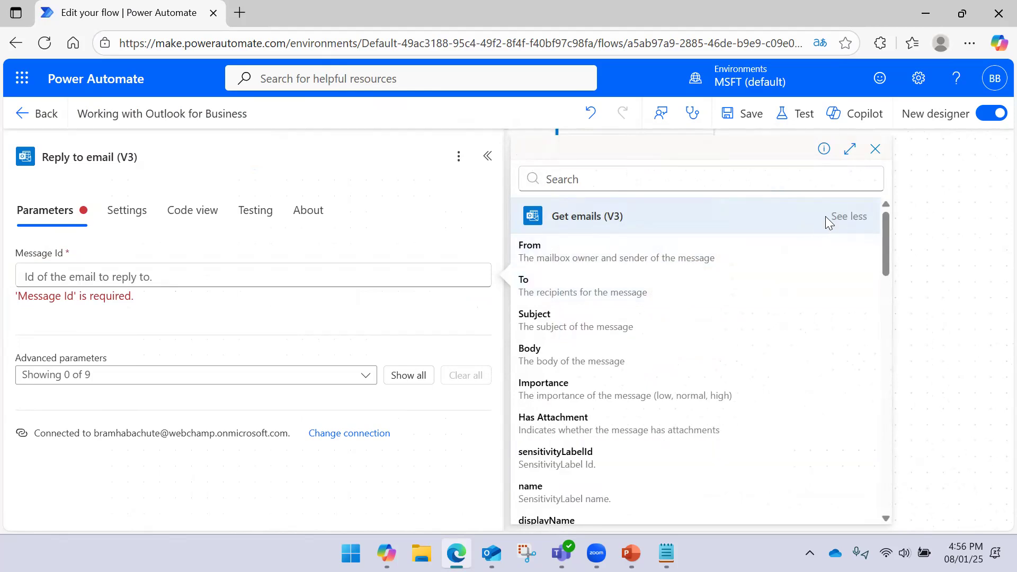
scroll(636, 304, "down", 6)
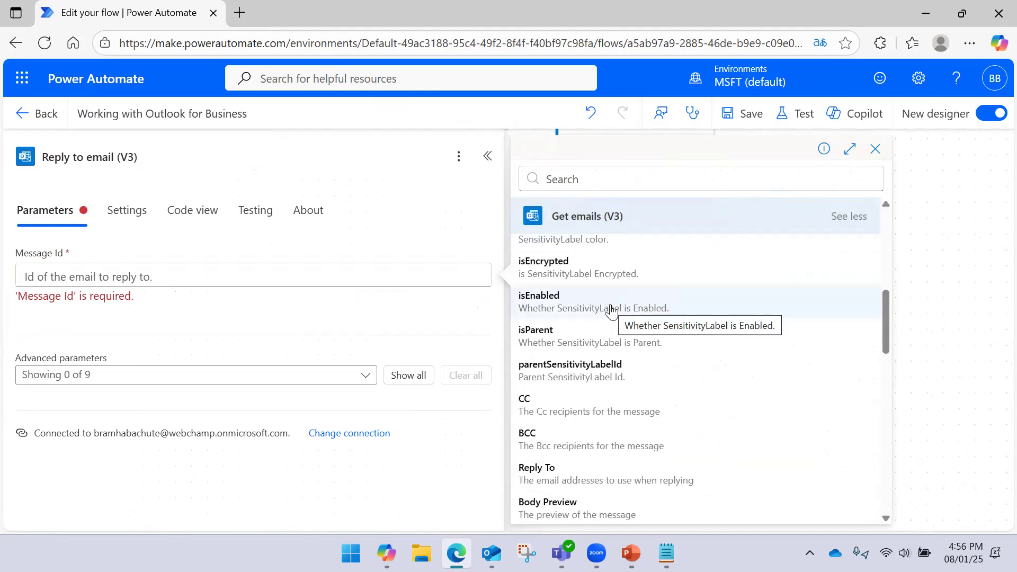
scroll(610, 311, "down", 5)
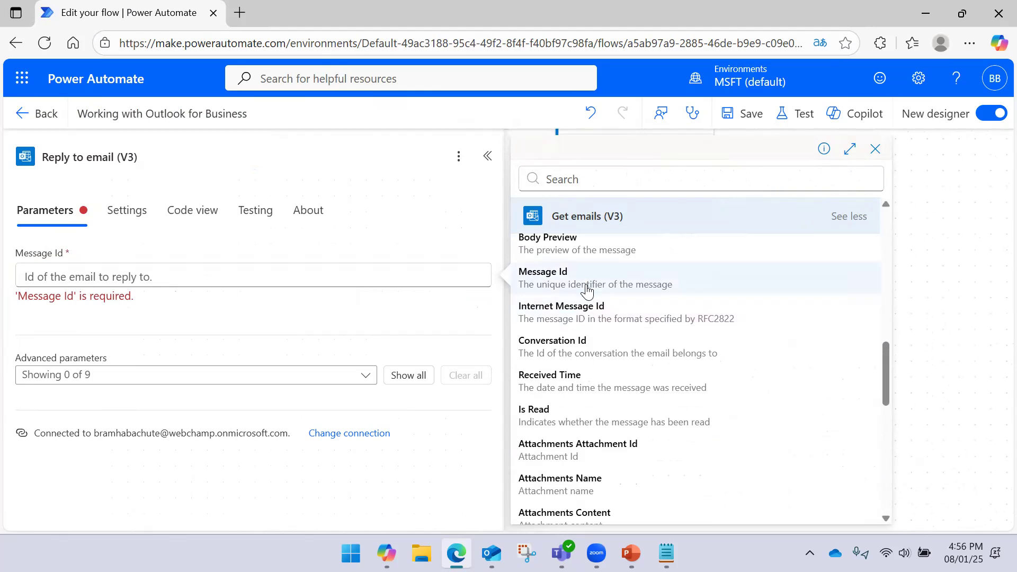
scroll(577, 307, "up", 3)
left_click(555, 405)
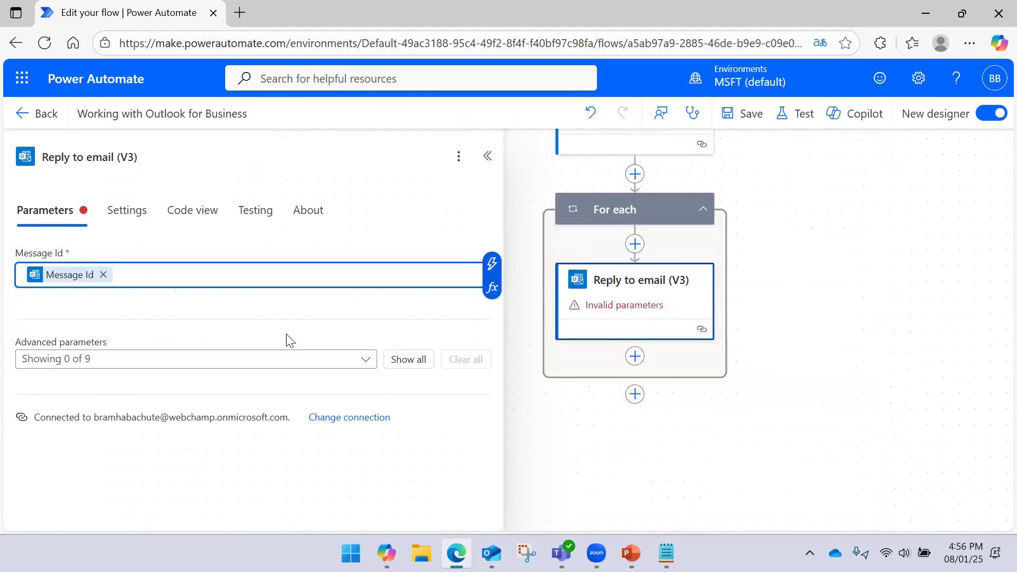
- Add a To parameter to the reply and fill it with the fetched email's From value
left_click(223, 360)
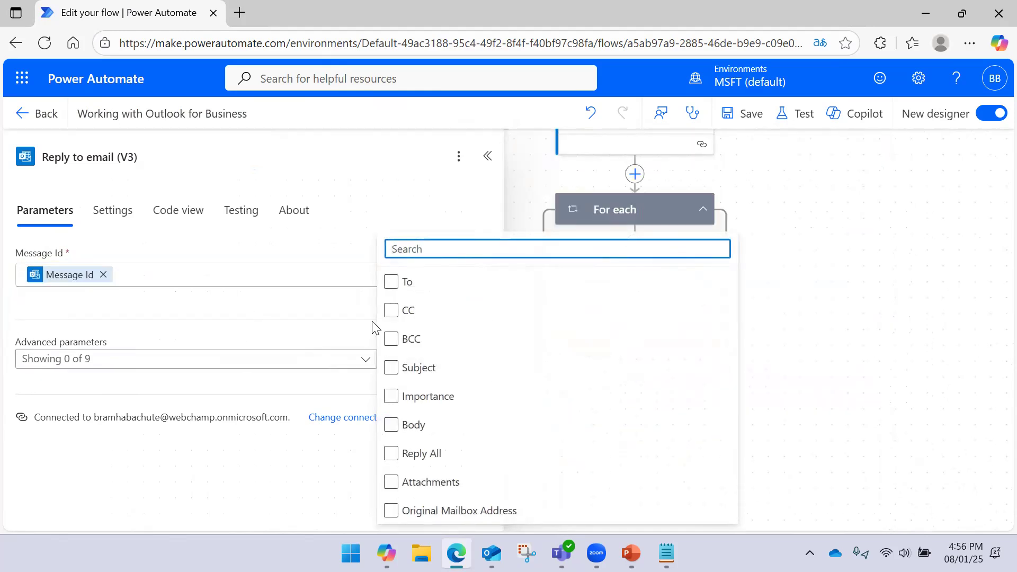
left_click(395, 286)
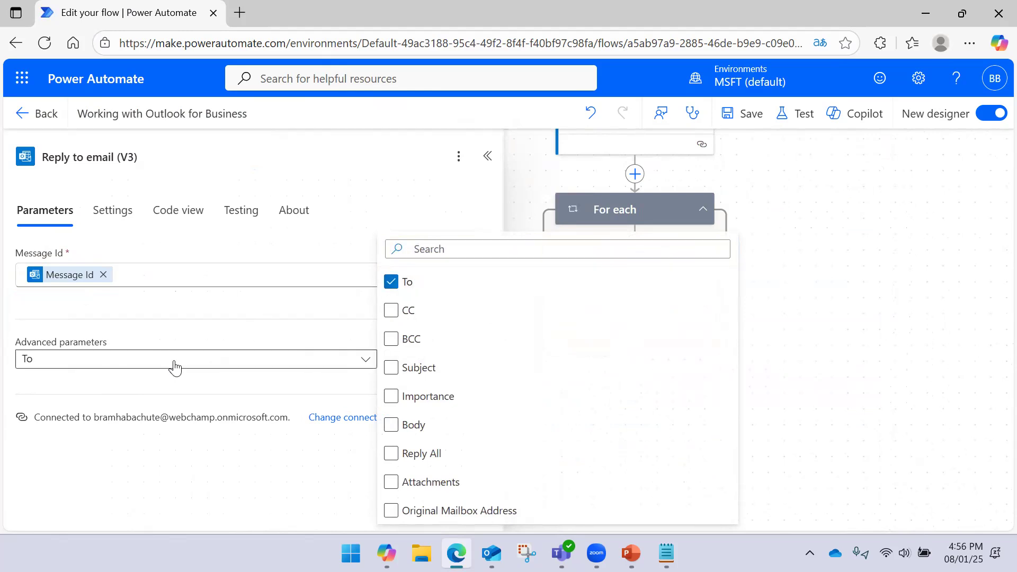
left_click(194, 336)
left_click(134, 418)
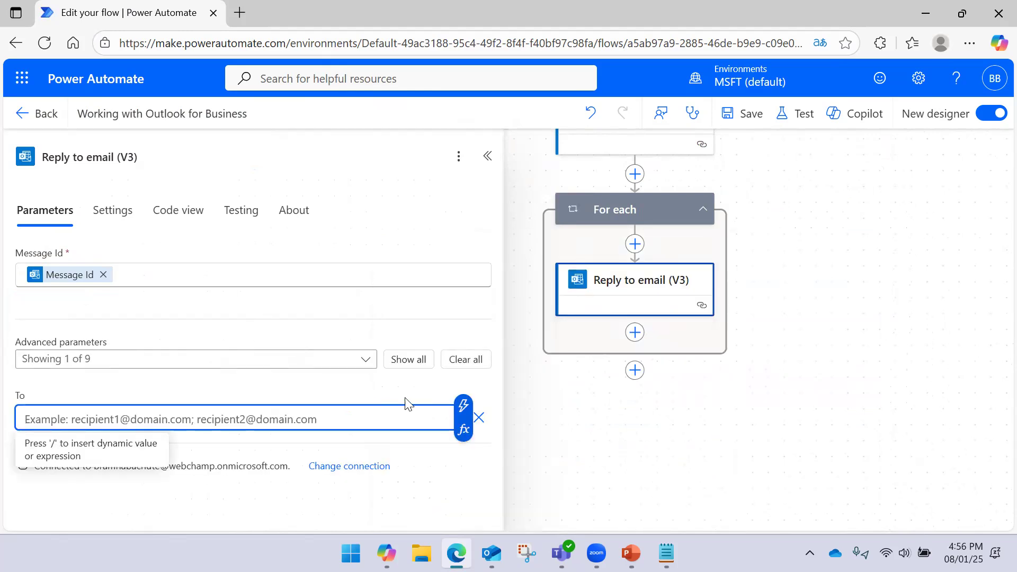
left_click(464, 406)
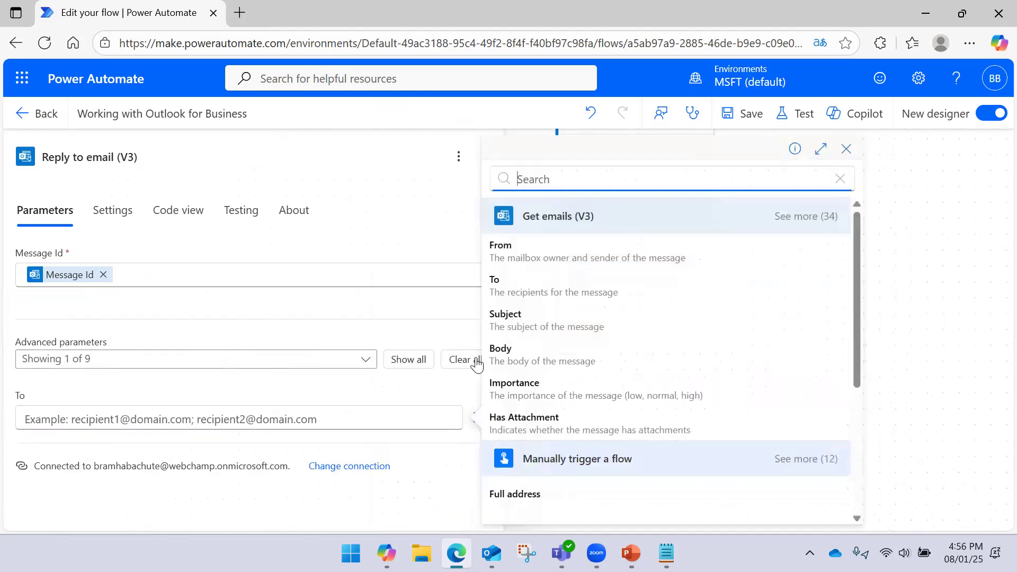
left_click(528, 254)
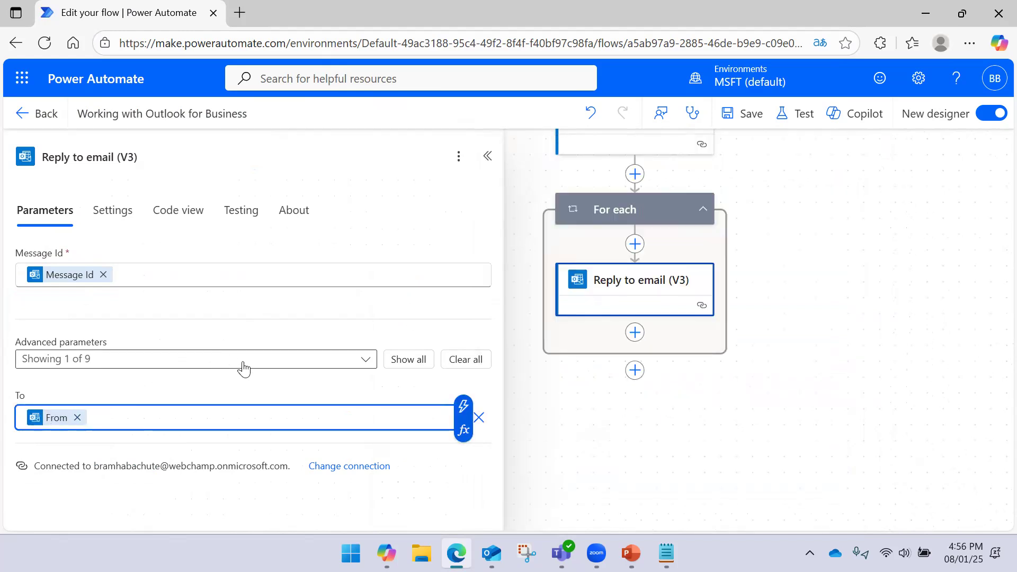
left_click(358, 363)
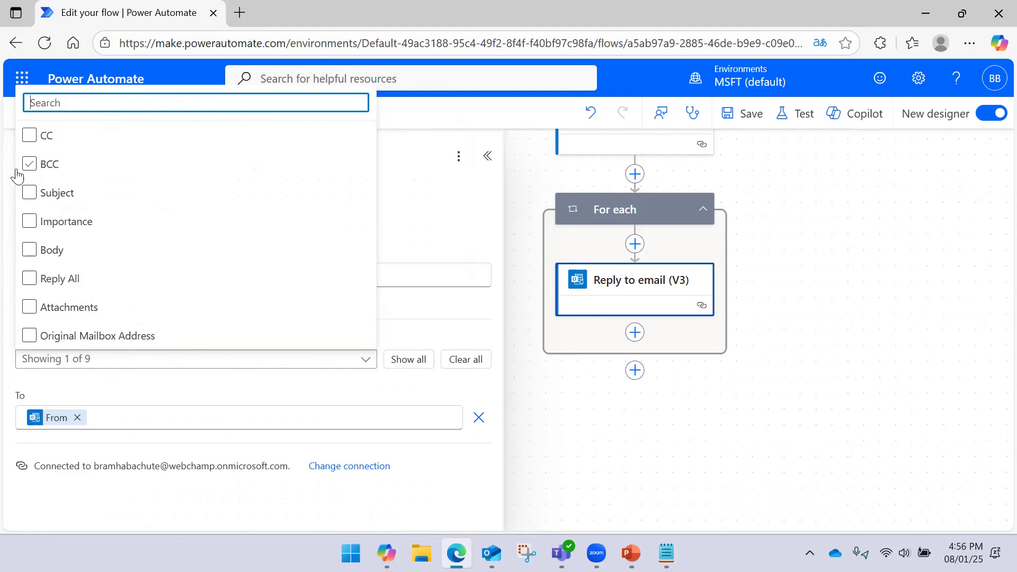
- Add Subject and Body parameters to the reply, leaving Subject empty
left_click(30, 194)
left_click(29, 250)
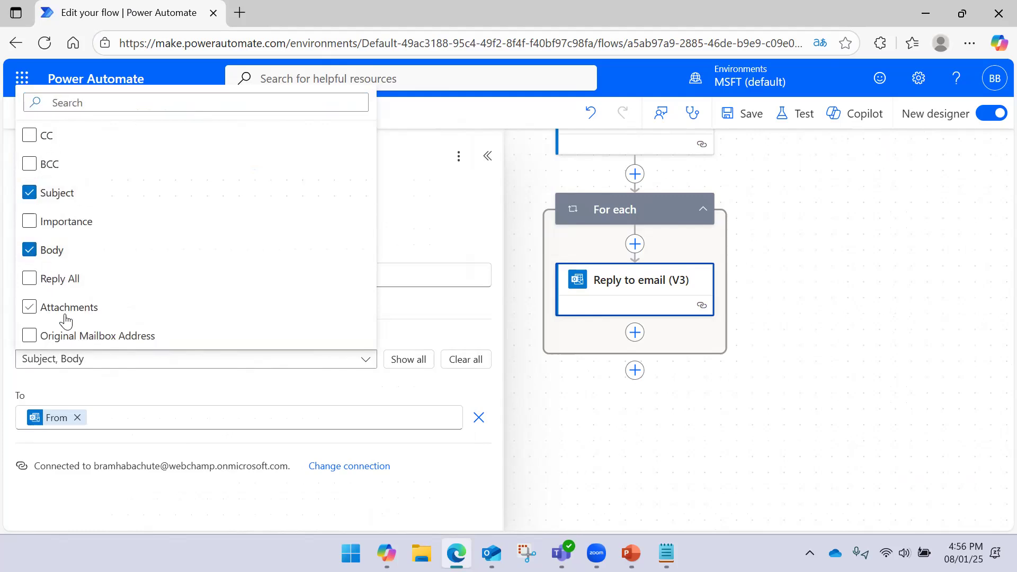
left_click(167, 392)
scroll(154, 365, "down", 3)
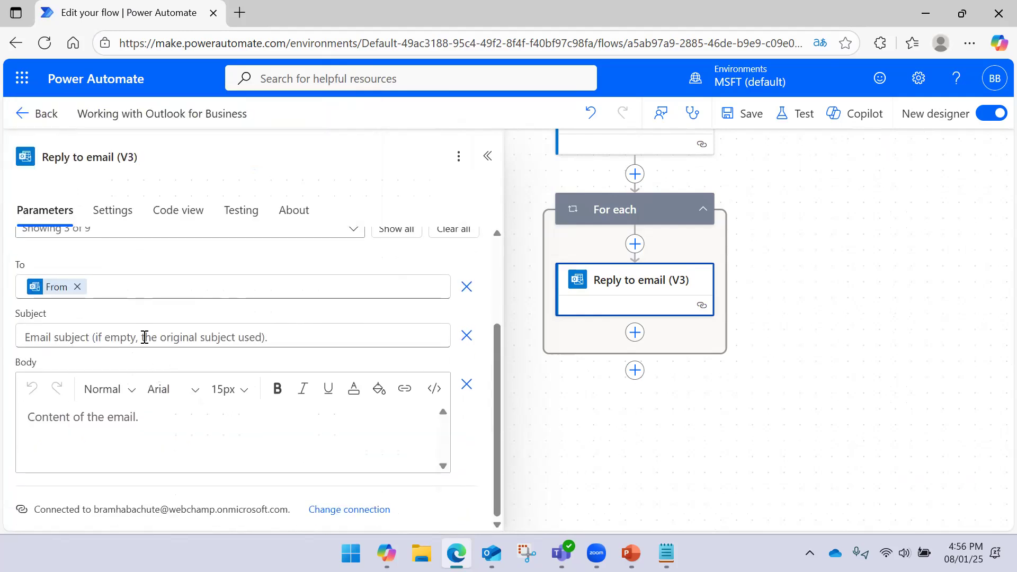
left_click(144, 337)
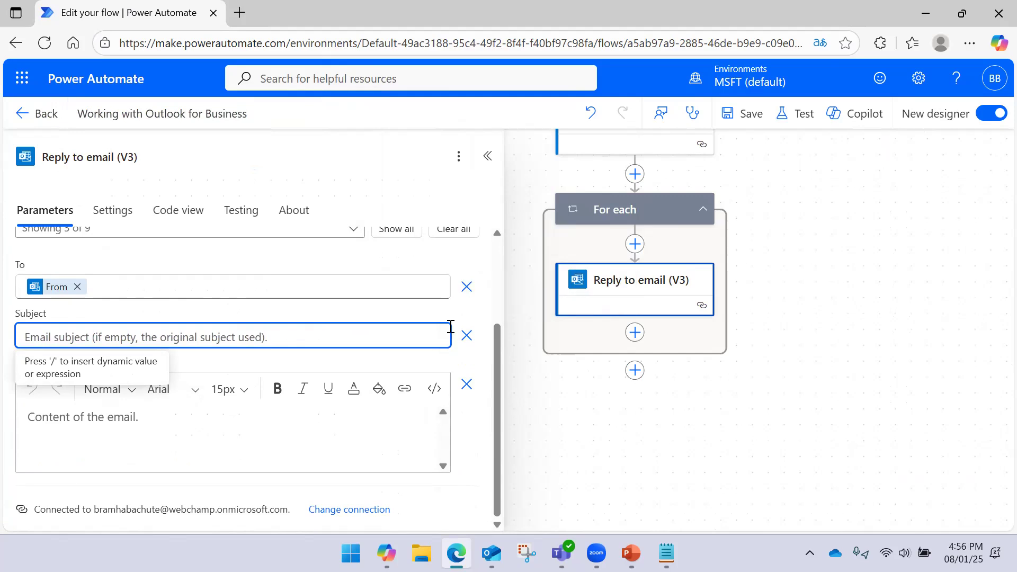
left_click(451, 323)
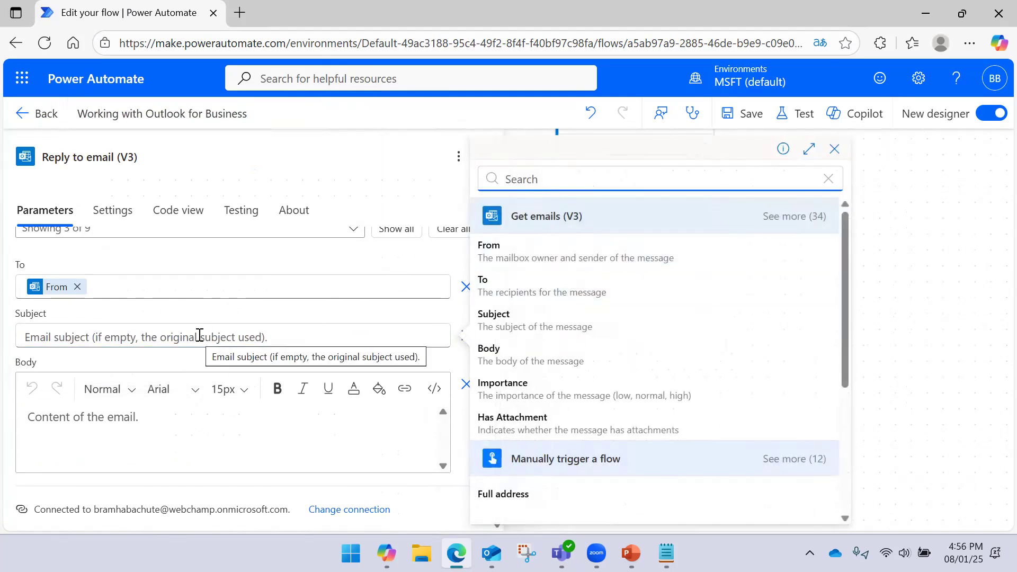
left_click(252, 334)
- Clear the stray 'This' text from the reply Body and bring Notepad forward
left_click(164, 422)
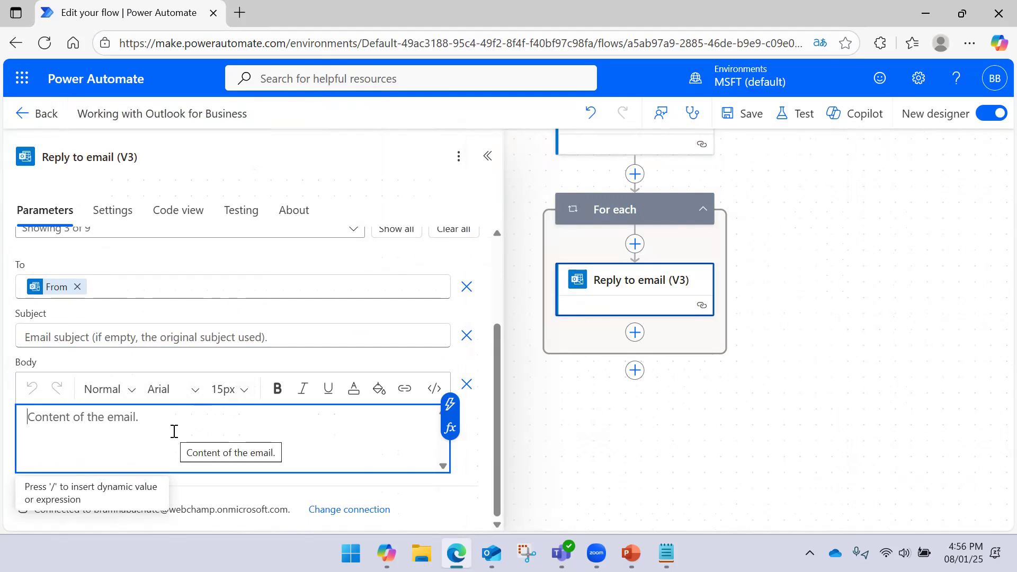
type("This")
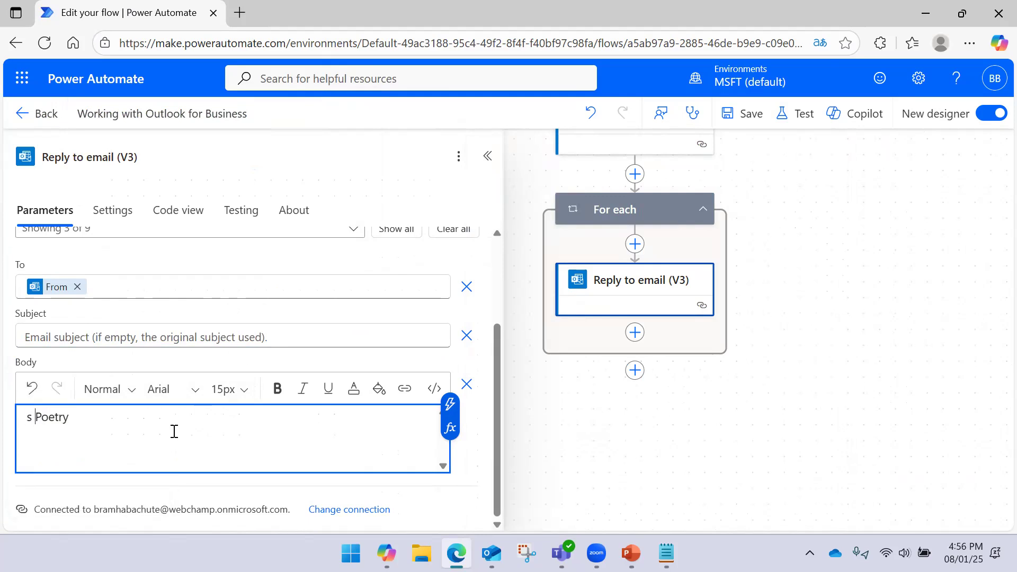
key("ctrl+a")
key("BackSpace")
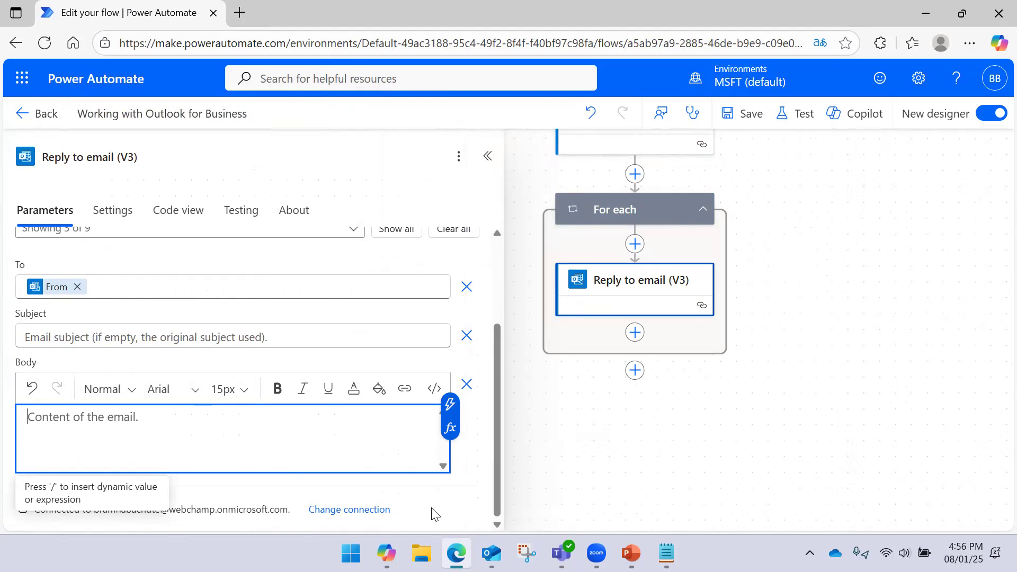
left_click(666, 553)
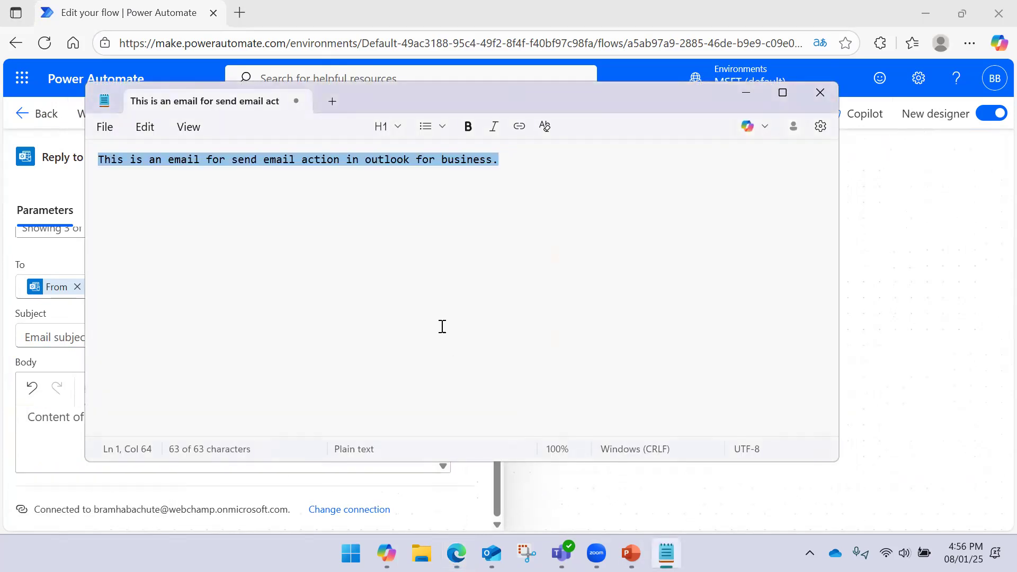
- Write the reply 'Thanks for your email. I will look and updated.' in Notepad and select it
type("This")
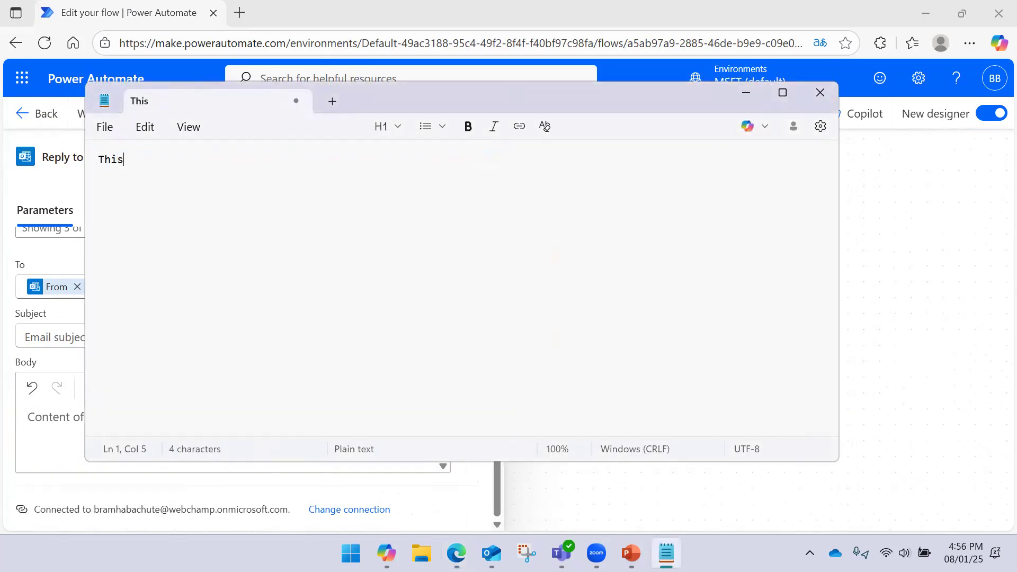
key("BackSpace")
key("BackSpace")
type("Thanks for yo")
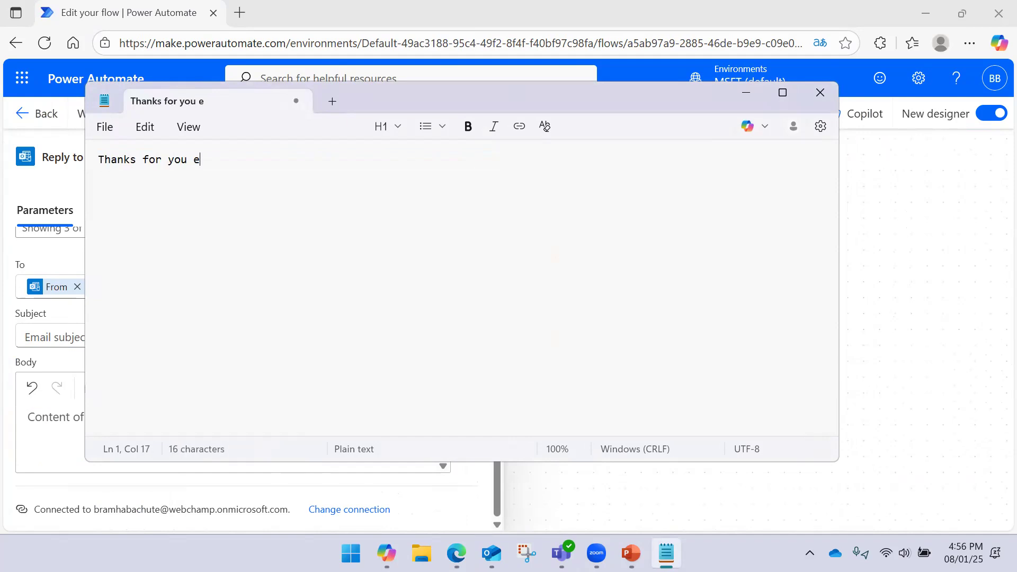
type("ur email. I will look")
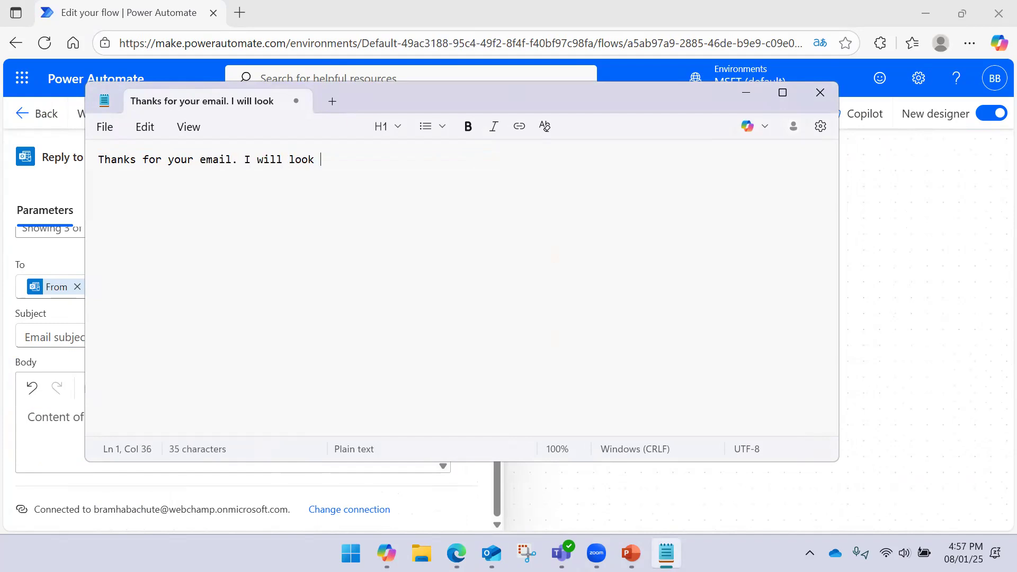
type(" and updated.")
key("ctrl+a")
key("ctrl+c")
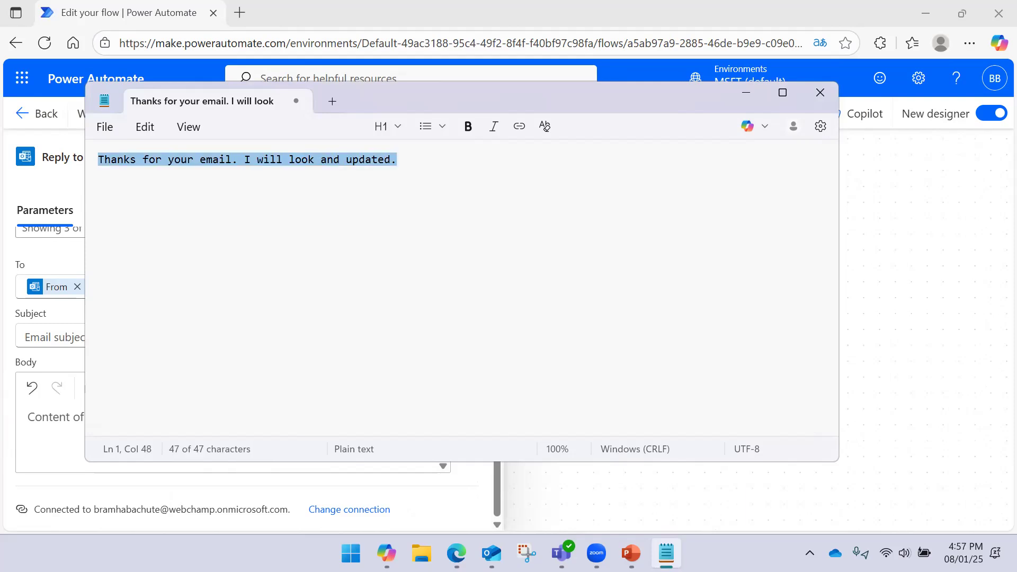
key("alt+Tab")
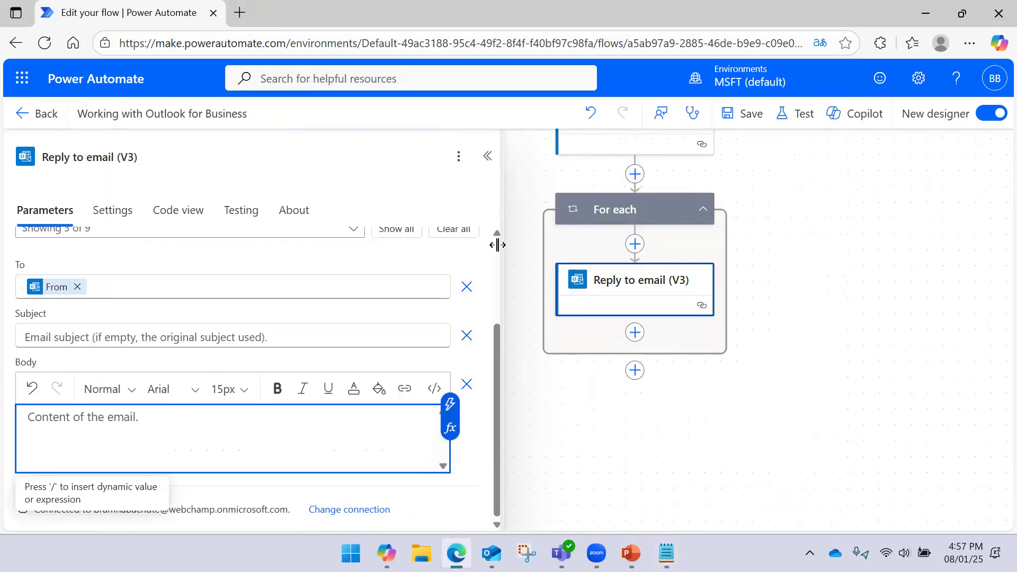
- Paste the copied reply into the Reply to email Body and save the flow
key("ctrl+v")
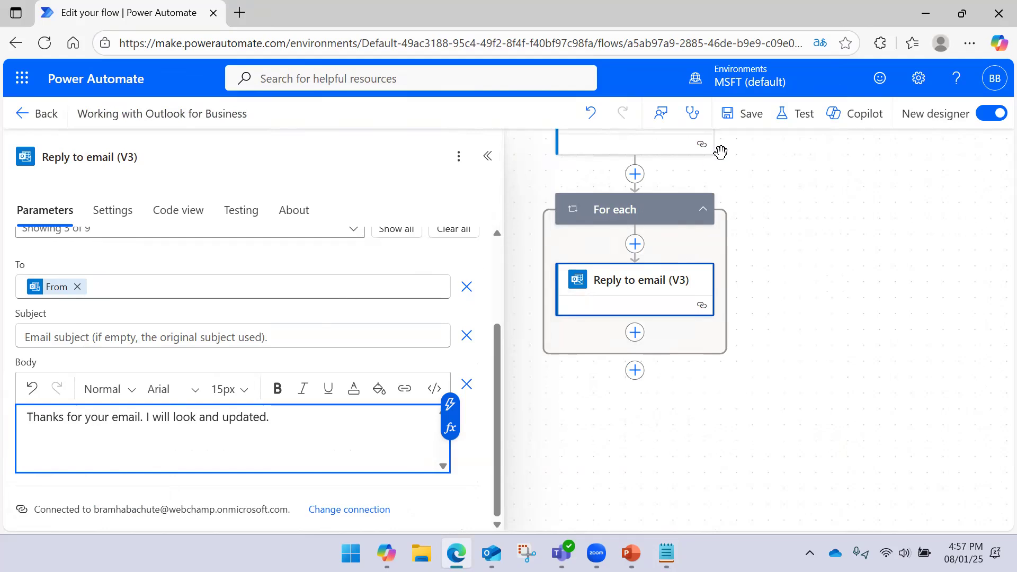
left_click(734, 117)
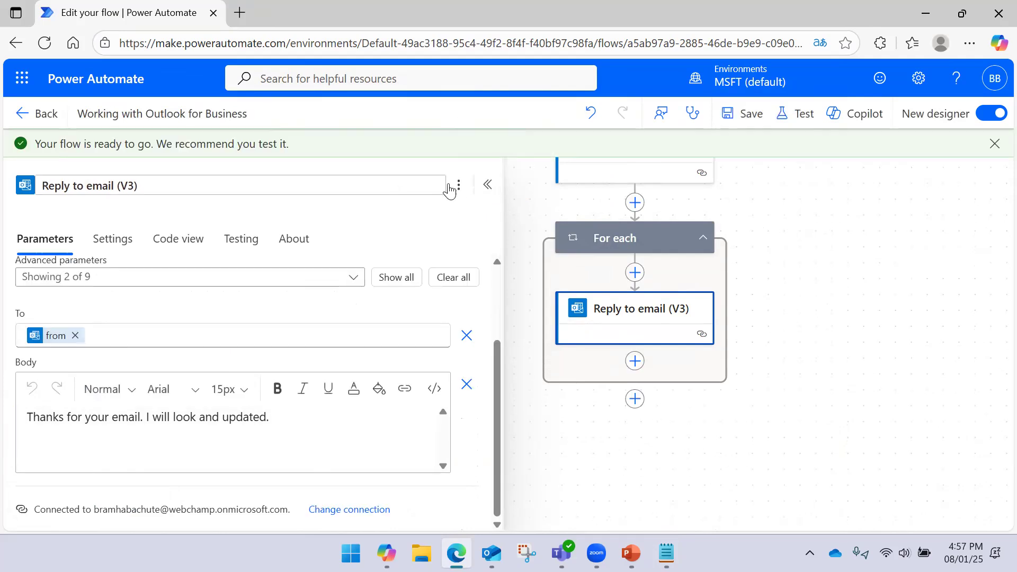
left_click(486, 185)
left_click(801, 300)
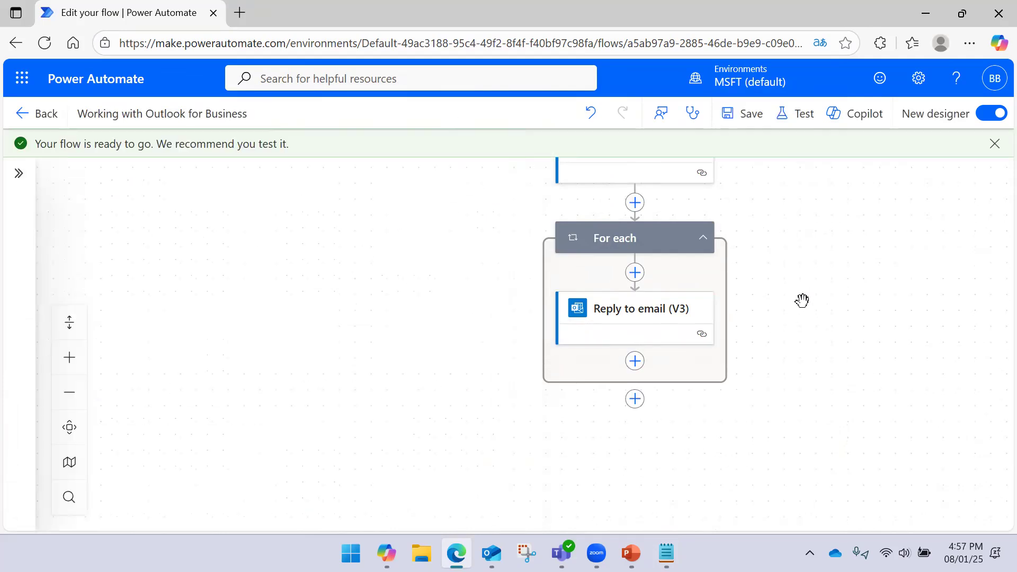
left_click_drag(794, 320, 788, 298)
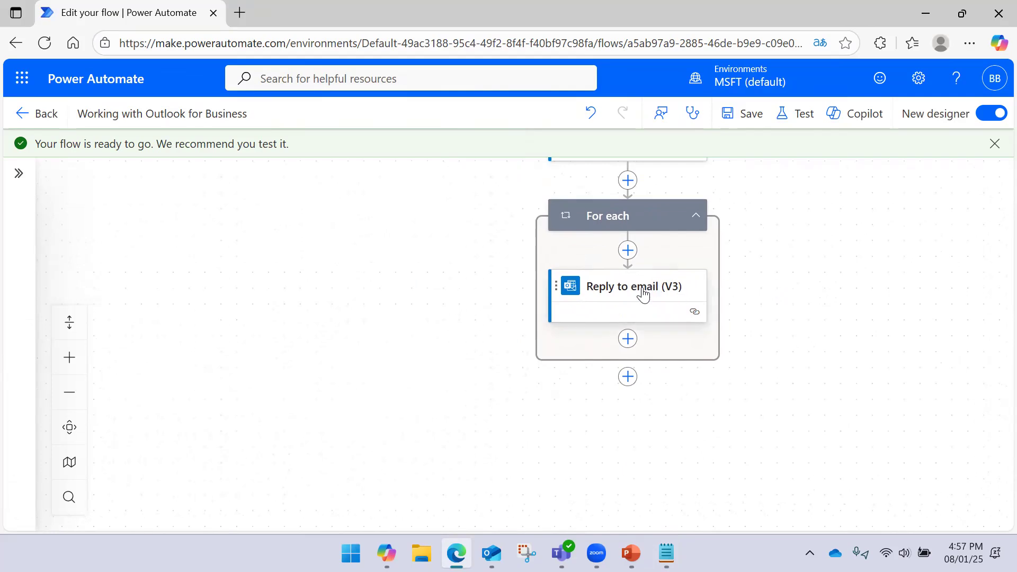
left_click(803, 123)
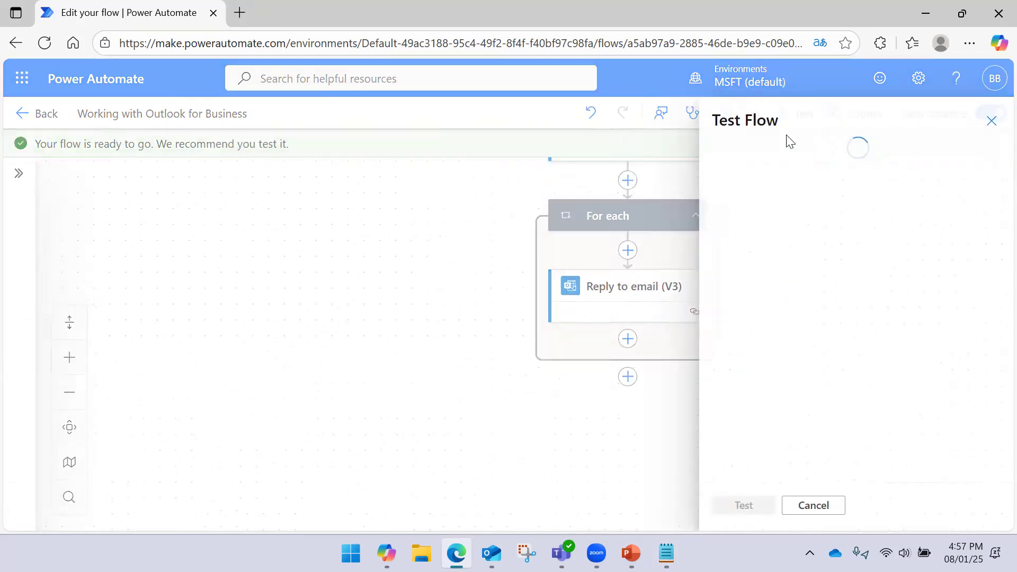
- Cancel testing and review the Reply to email step's recipient and Body
left_click(810, 505)
left_click(647, 293)
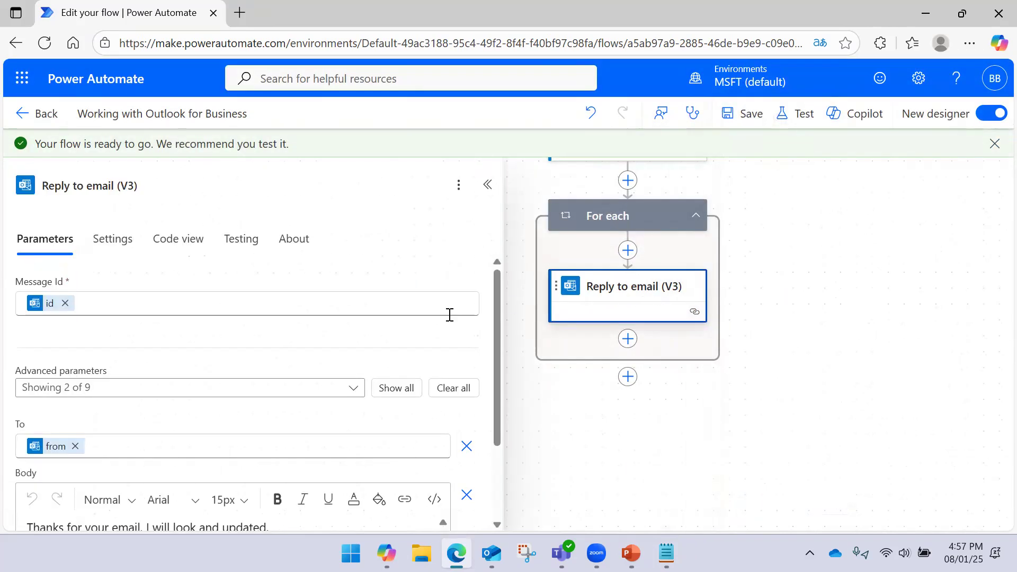
scroll(175, 331, "down", 2)
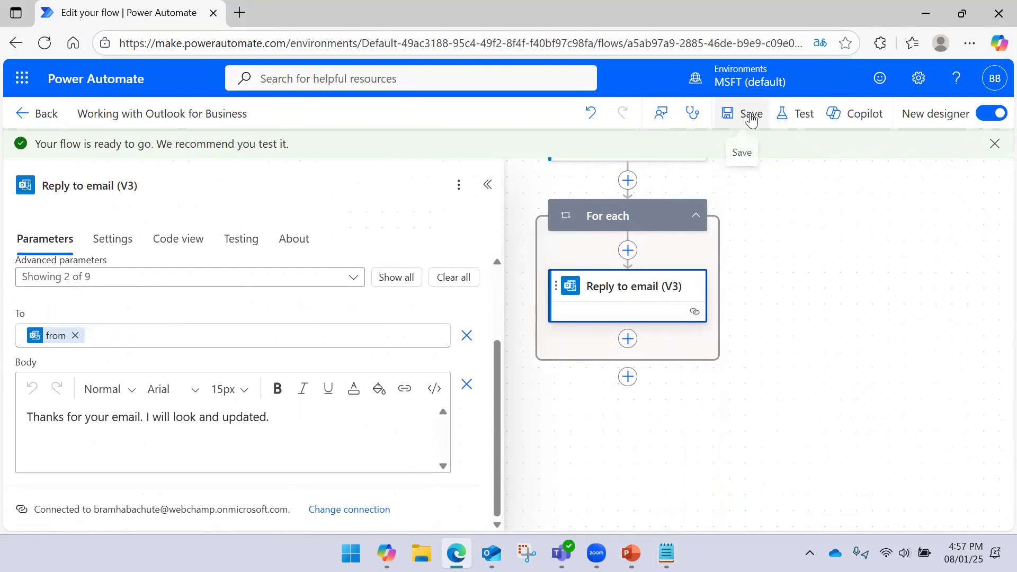
- Start a manual test run of the flow and bring Get emails into view
left_click(796, 113)
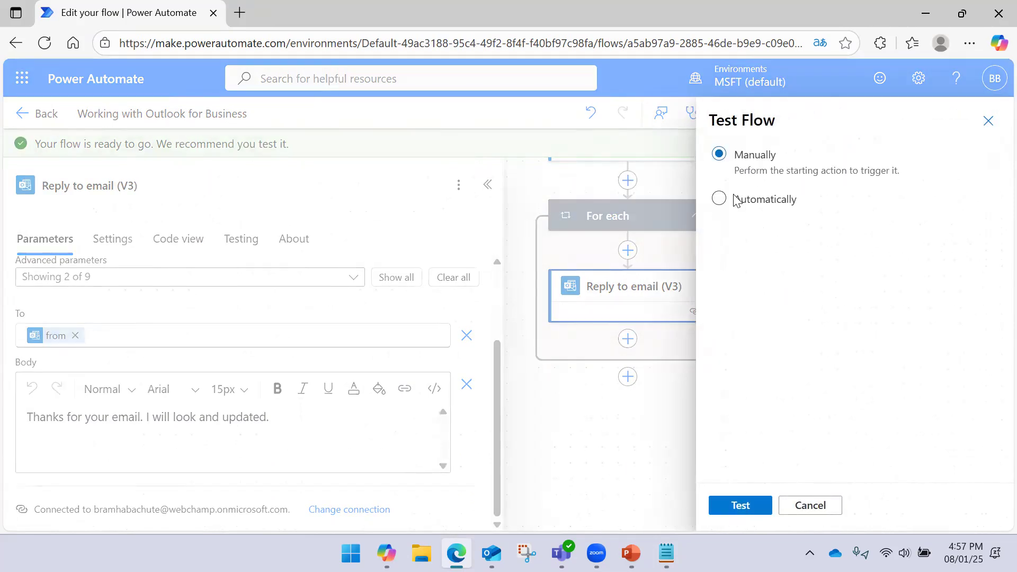
left_click(752, 504)
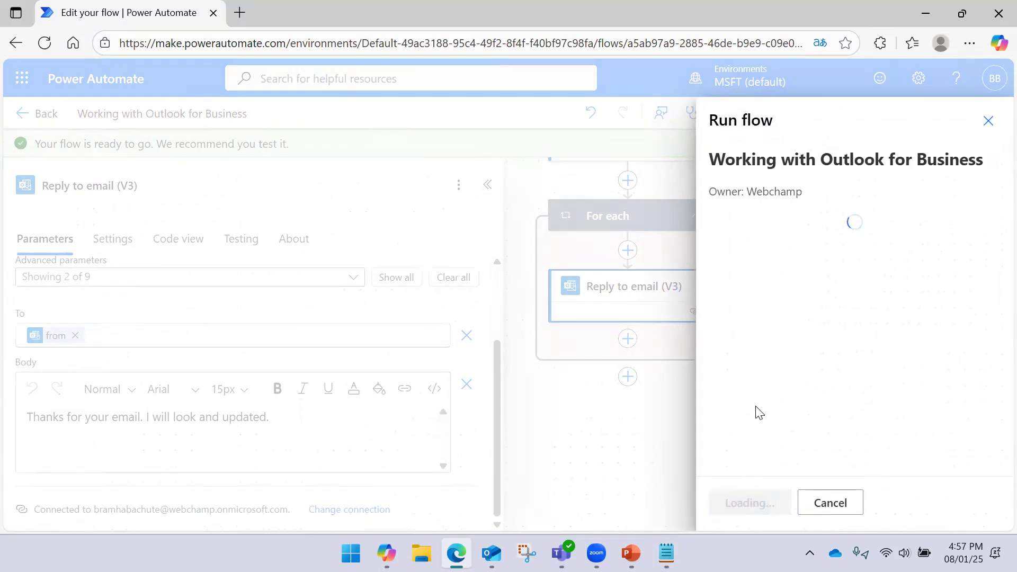
left_click(752, 513)
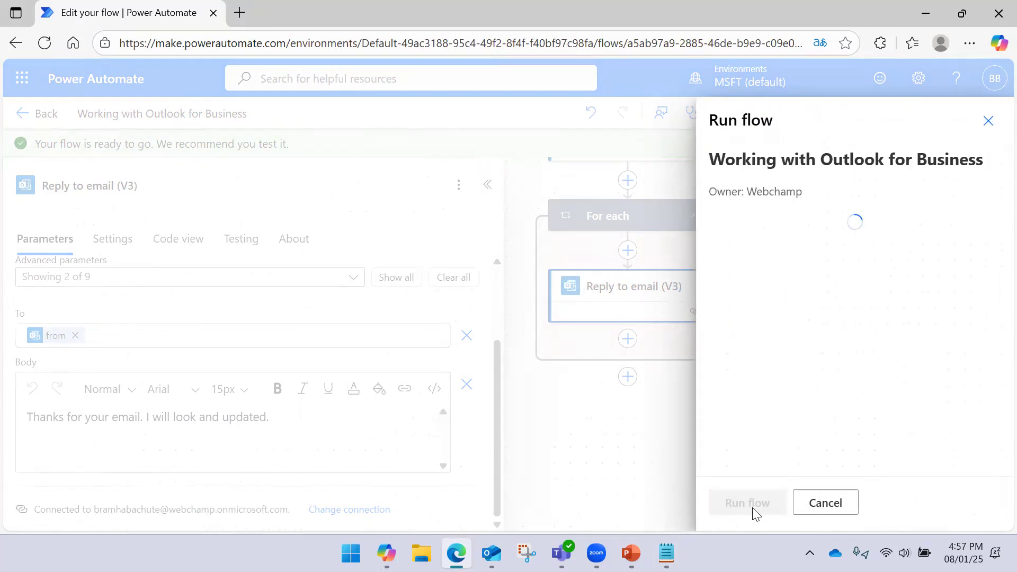
left_click(738, 500)
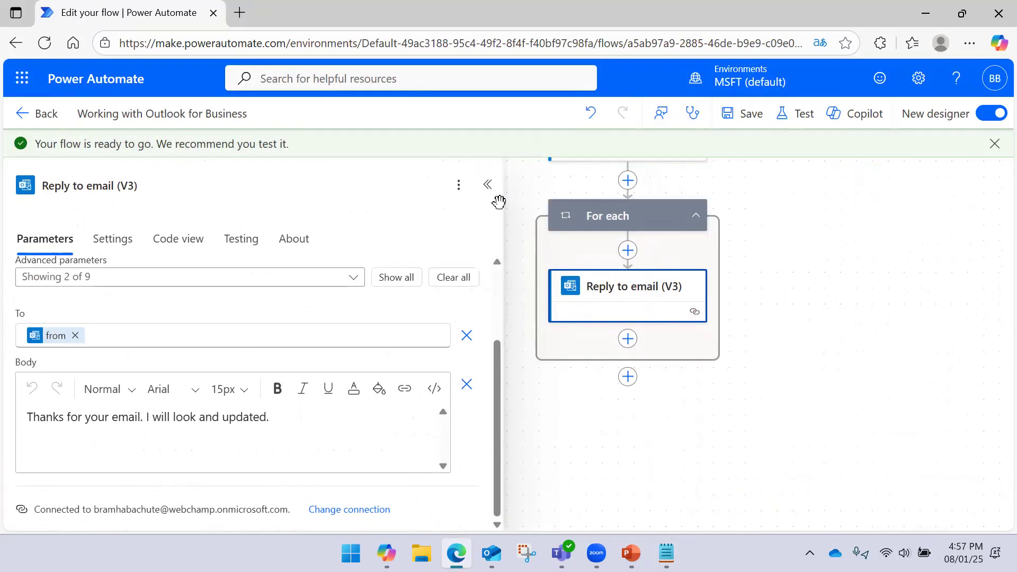
left_click(486, 185)
left_click_drag(813, 282, 767, 344)
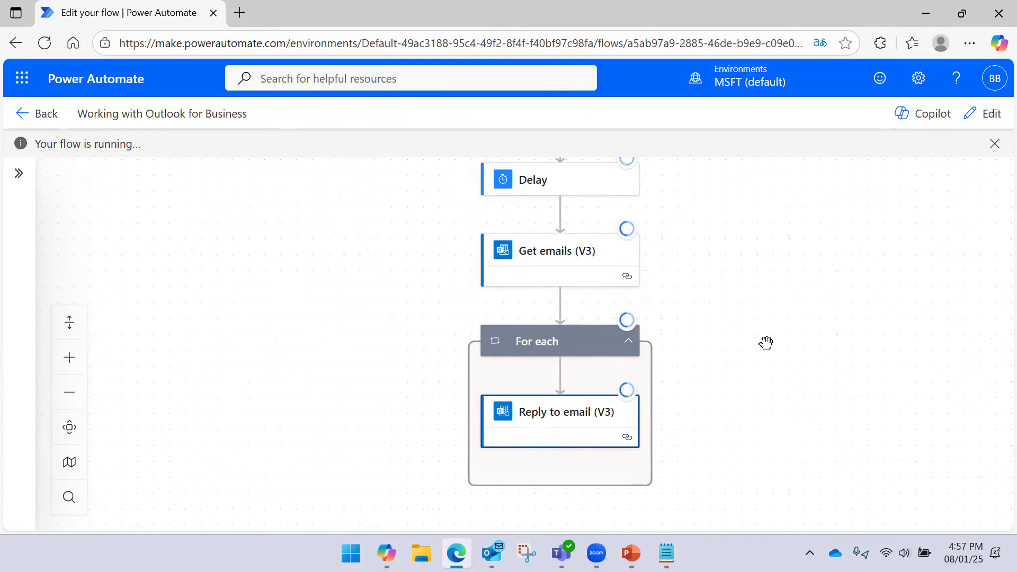
- Watch the run succeed with the loop replying to 3 emails, then switch to Outlook
left_click_drag(766, 342, 744, 361)
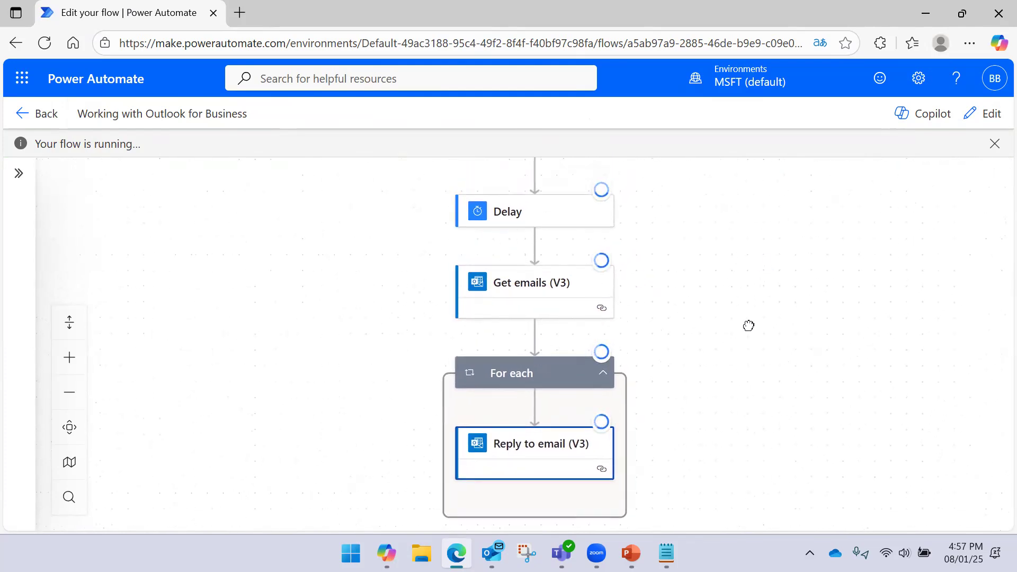
left_click_drag(778, 308, 749, 238)
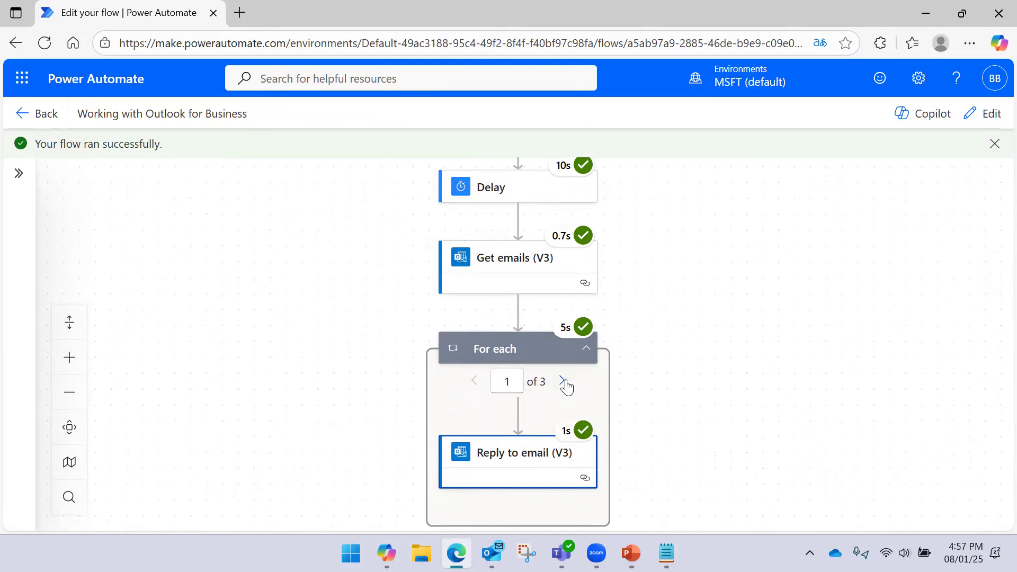
left_click(491, 552)
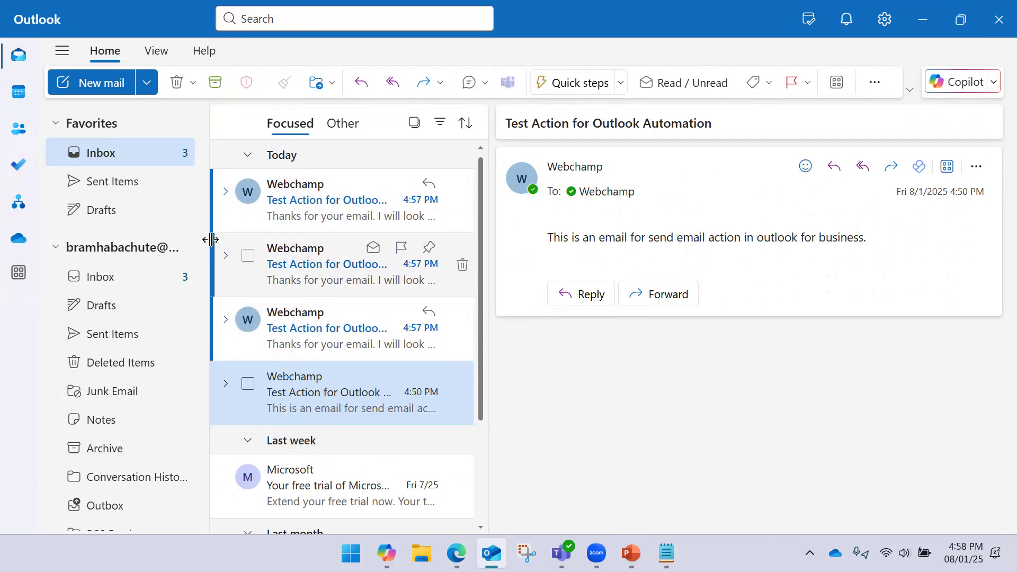
- Open the three automated replies in the Inbox and in Sent Items
left_click(328, 325)
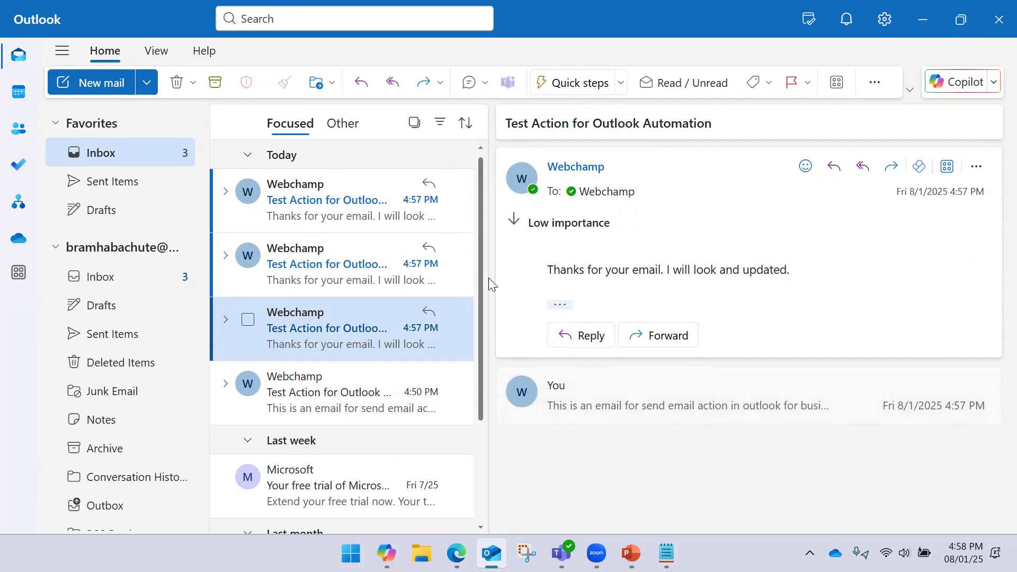
left_click(334, 283)
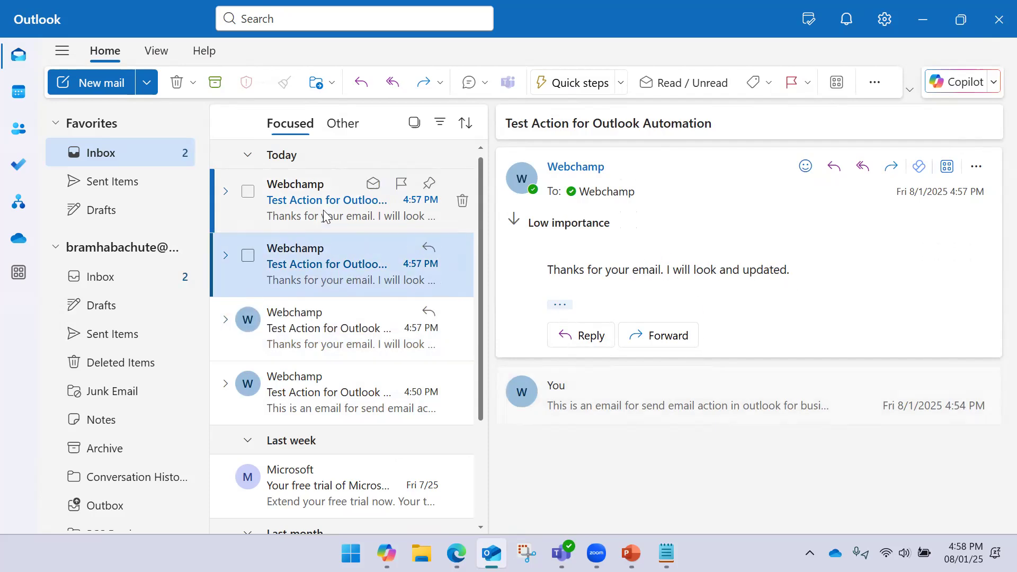
left_click(324, 225)
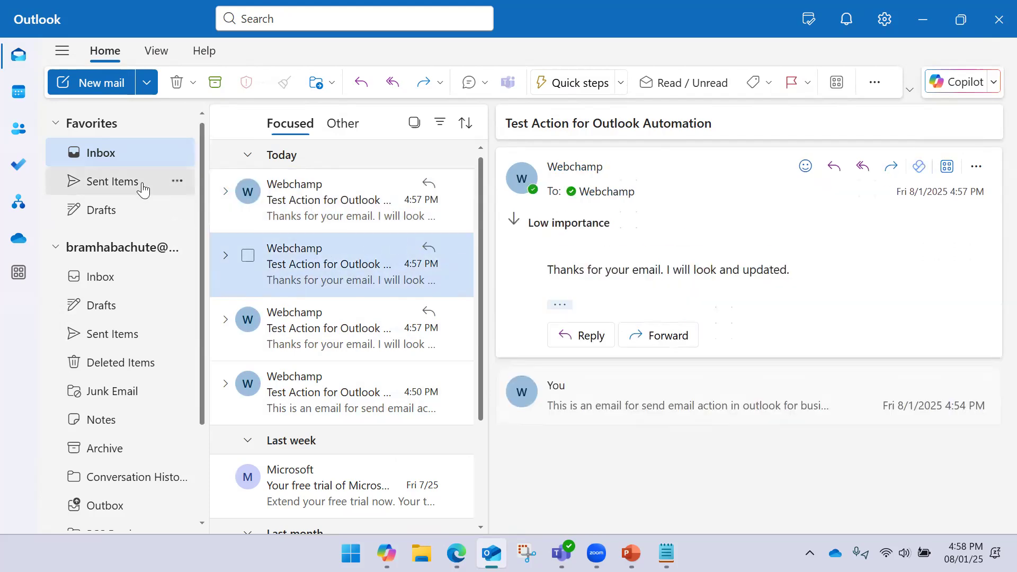
left_click(141, 183)
left_click(347, 222)
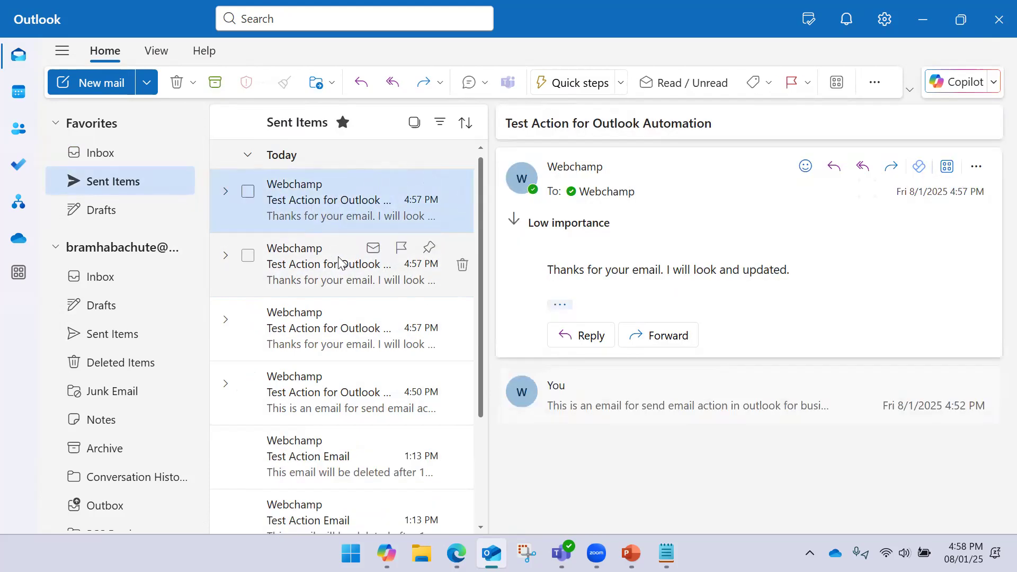
left_click(336, 259)
left_click(324, 331)
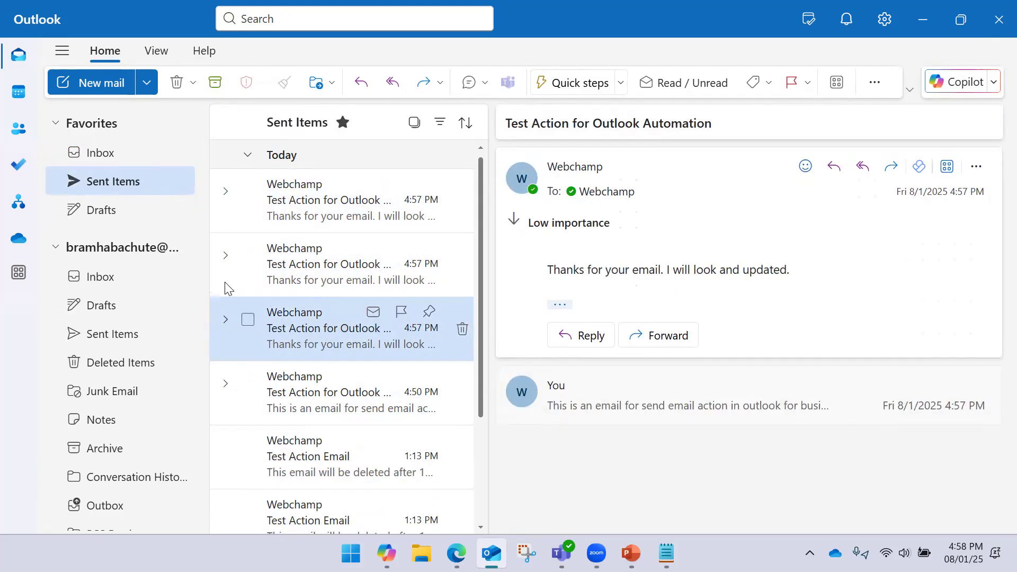
left_click(137, 164)
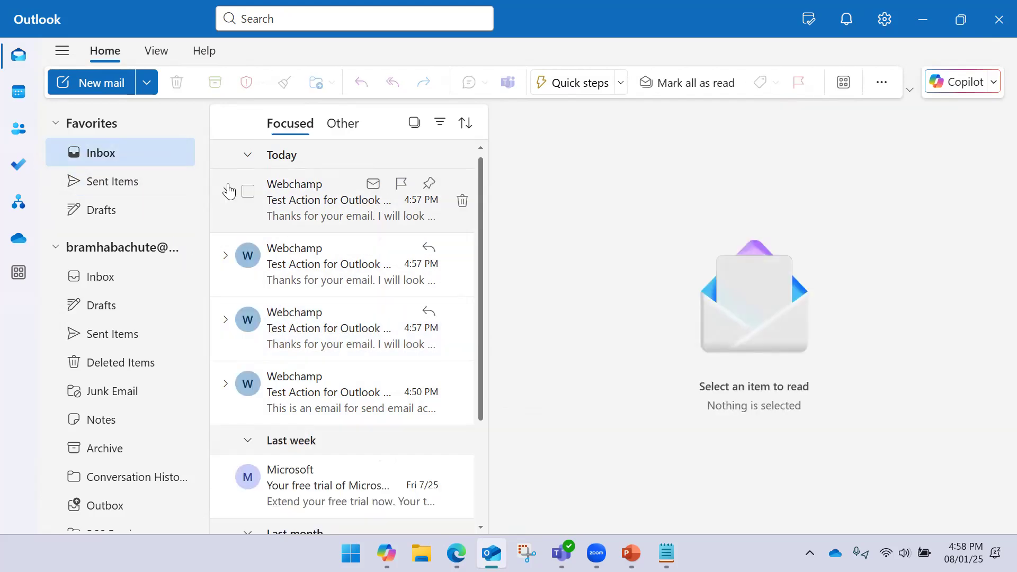
- Tick several inbox emails, then clear the whole Focused list selection
left_click(248, 192)
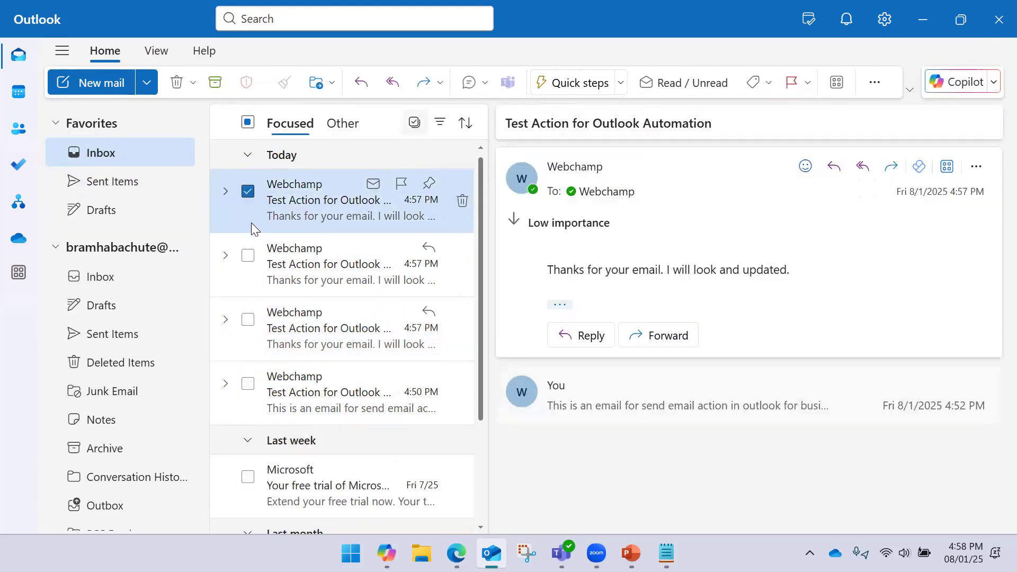
left_click(250, 256)
left_click(247, 319)
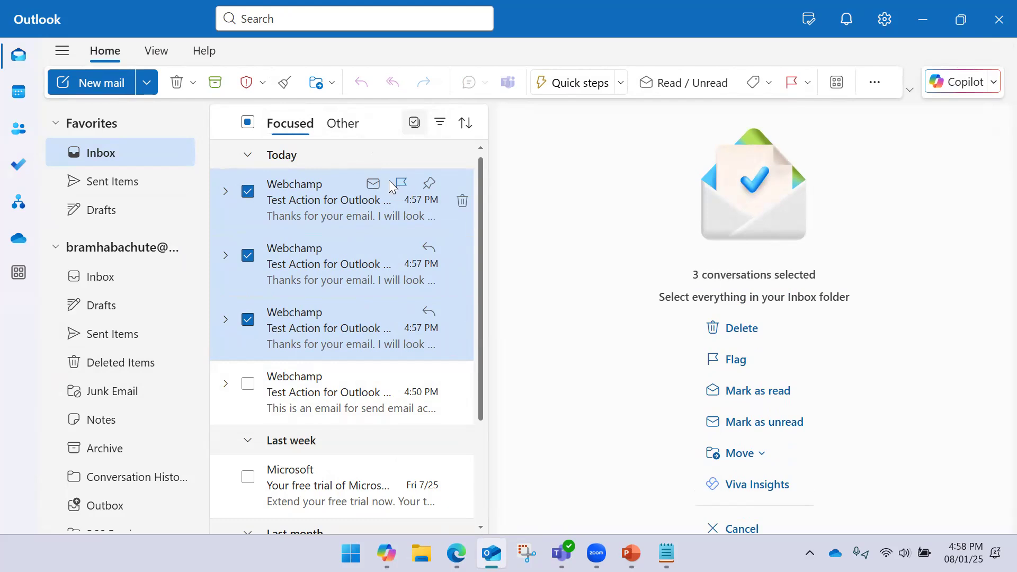
left_click(247, 191)
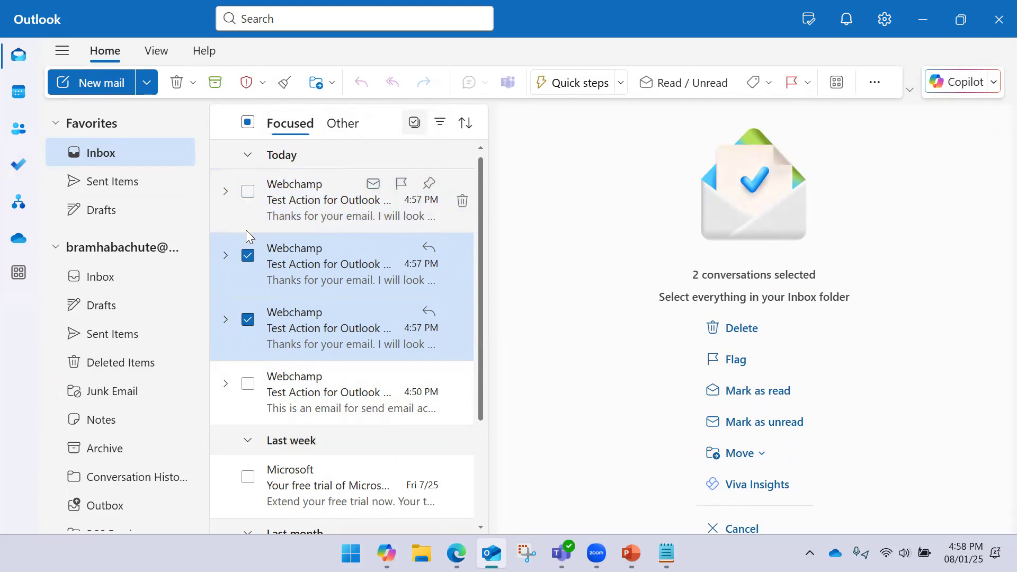
left_click(248, 123)
left_click(249, 127)
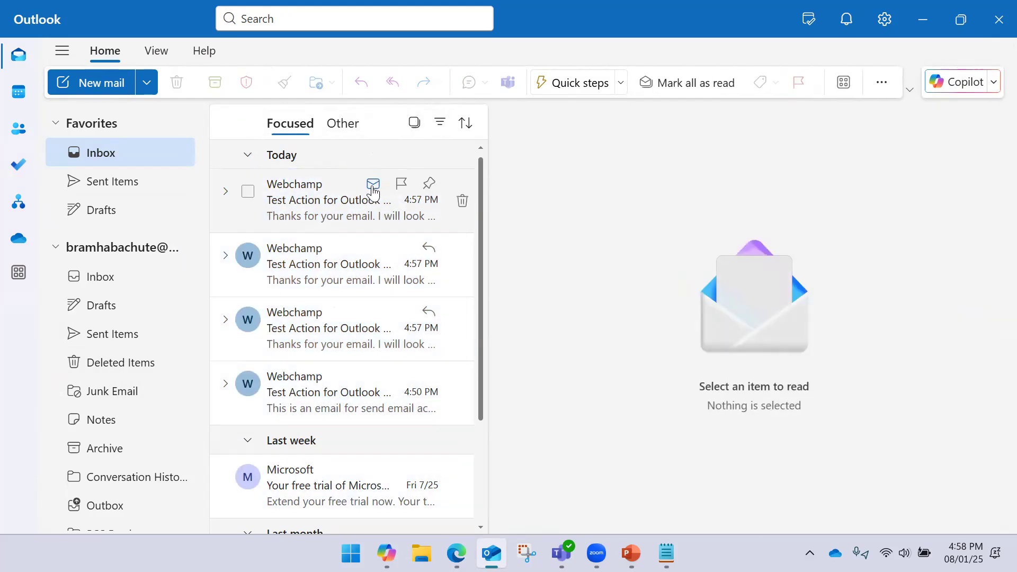
- Mark the four Webchamp test emails as unread and minimise Outlook
left_click(372, 185)
left_click(372, 257)
left_click(372, 322)
left_click(374, 376)
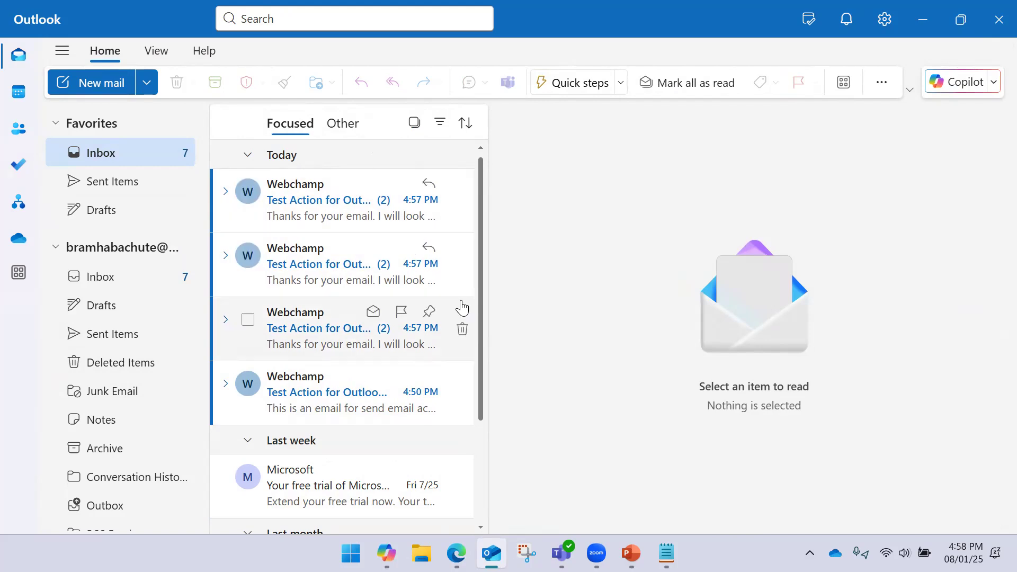
left_click(921, 21)
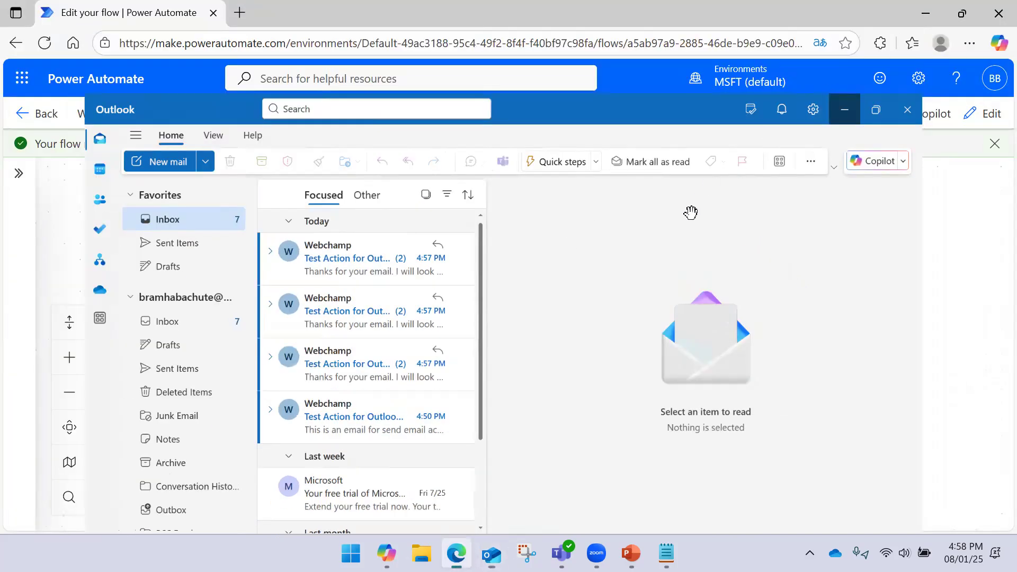
- Add an Office 365 Outlook Delete email (V2) step after the For each loop
scroll(741, 318, "down", 2)
scroll(722, 308, "down", 2)
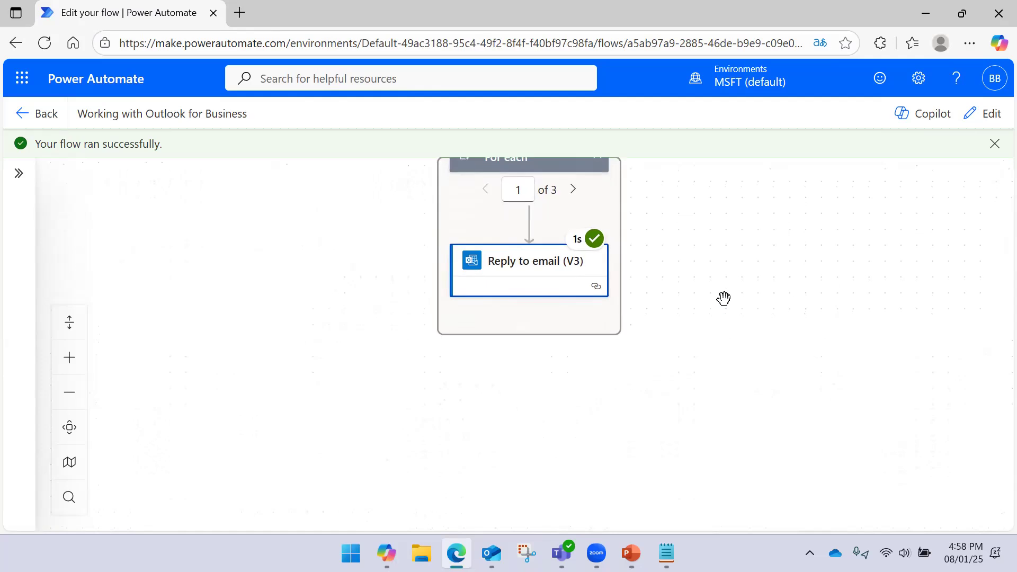
left_click(979, 114)
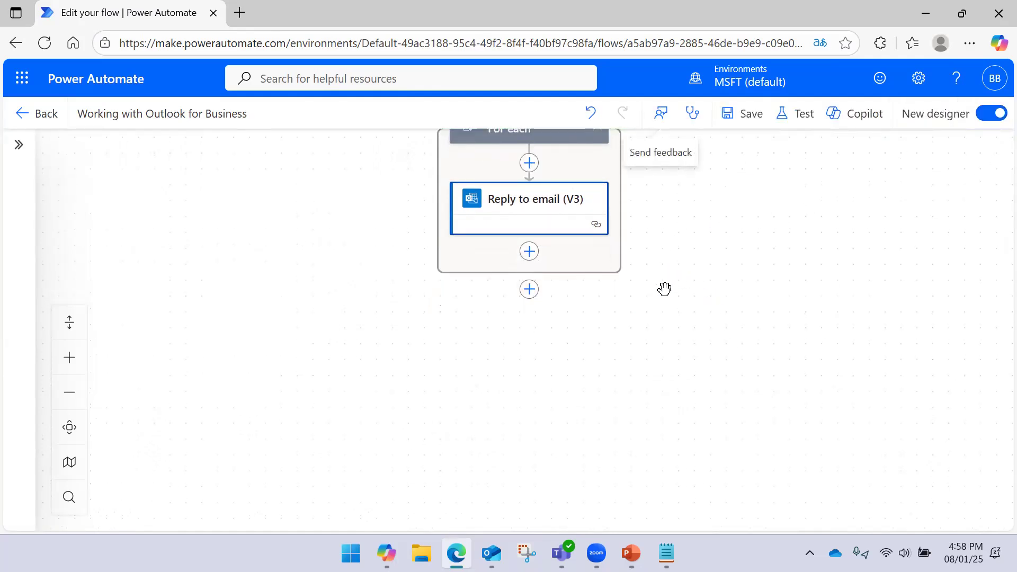
scroll(721, 261, "down", 1)
left_click(526, 248)
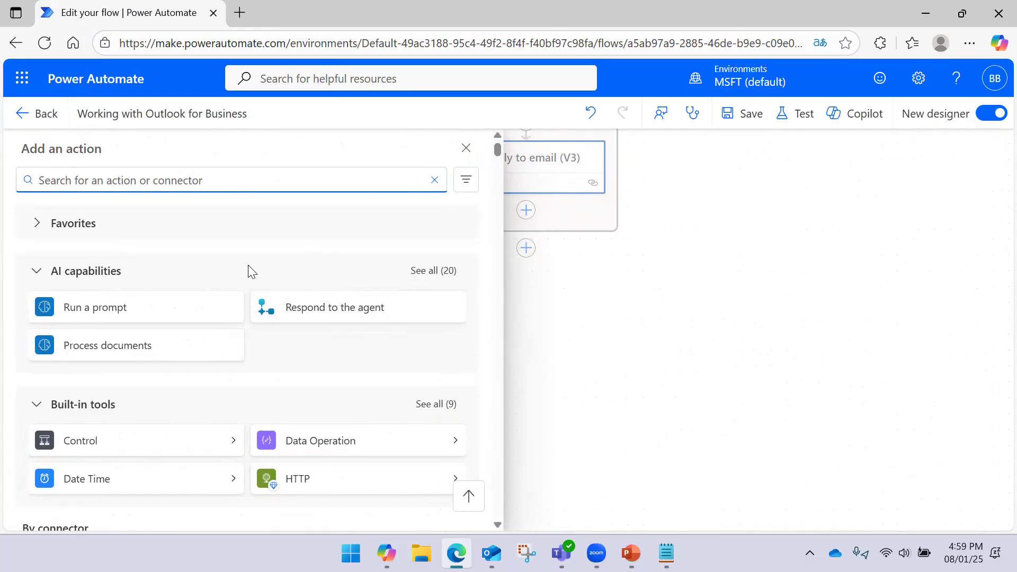
scroll(247, 265, "down", 5)
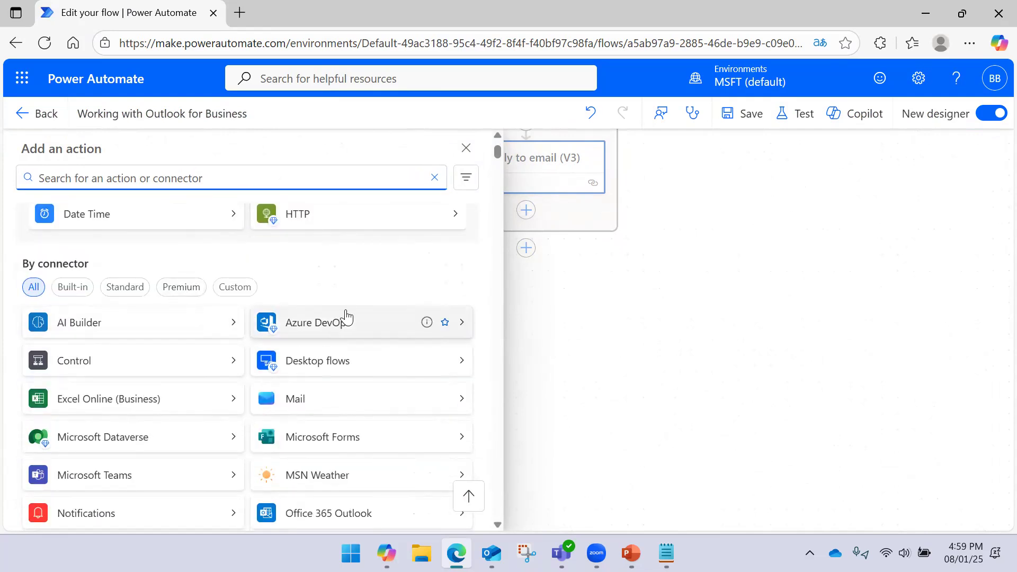
scroll(346, 315, "down", 3)
left_click(461, 382)
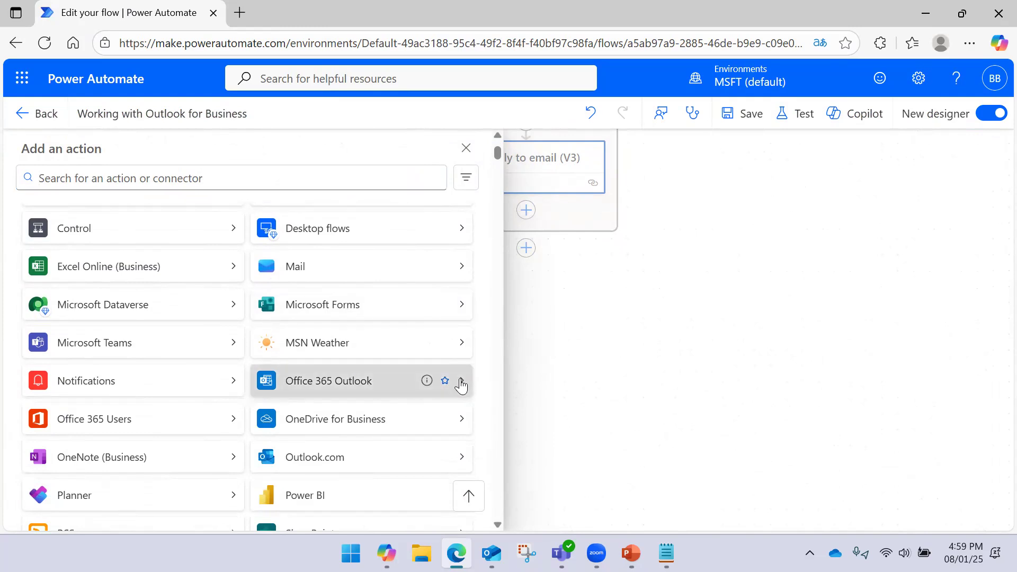
scroll(423, 334, "down", 3)
left_click(348, 387)
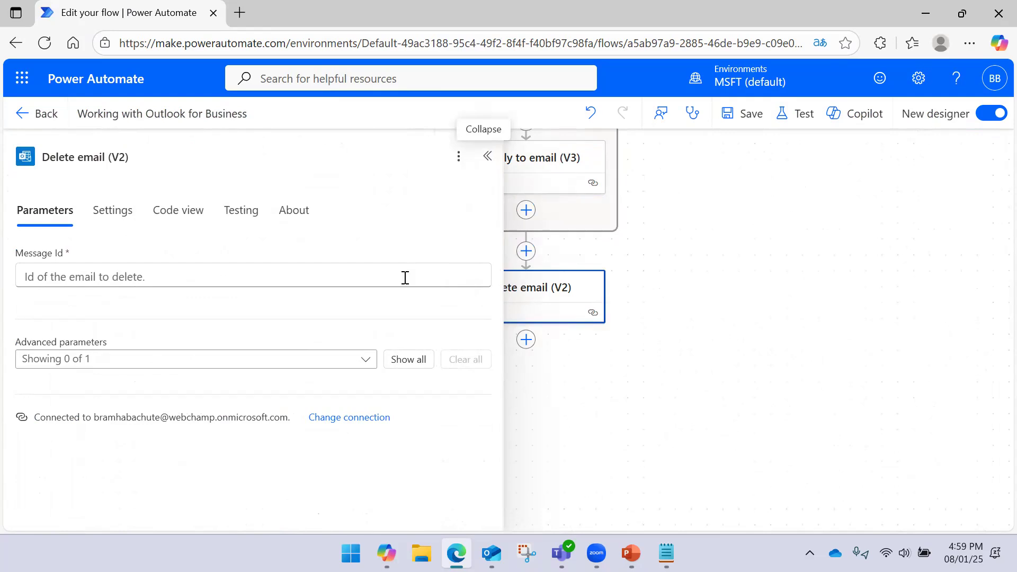
- Delete the Delete email (V2) step below the loop and confirm with OK
left_click(483, 159)
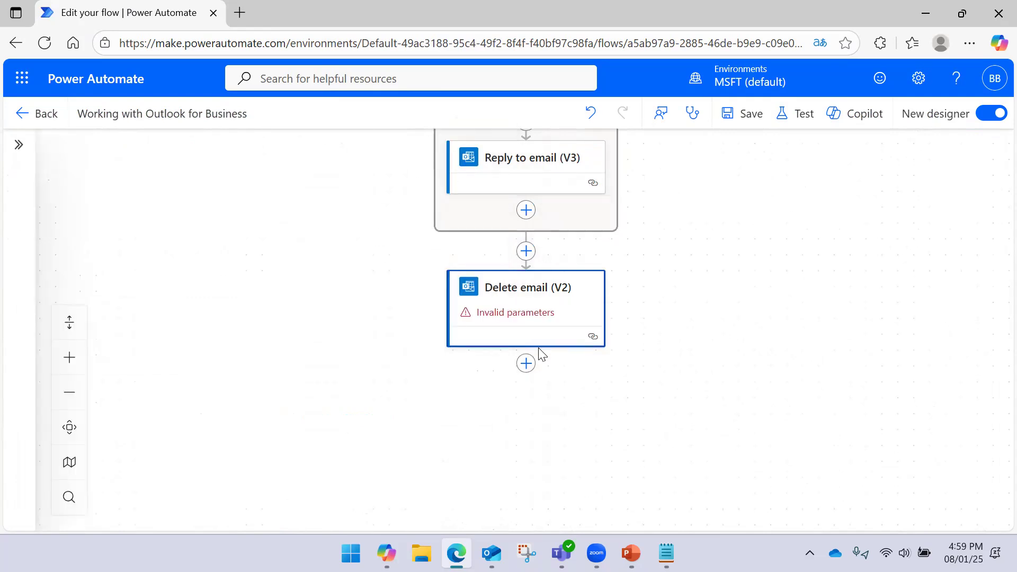
left_click(524, 297)
right_click(551, 288)
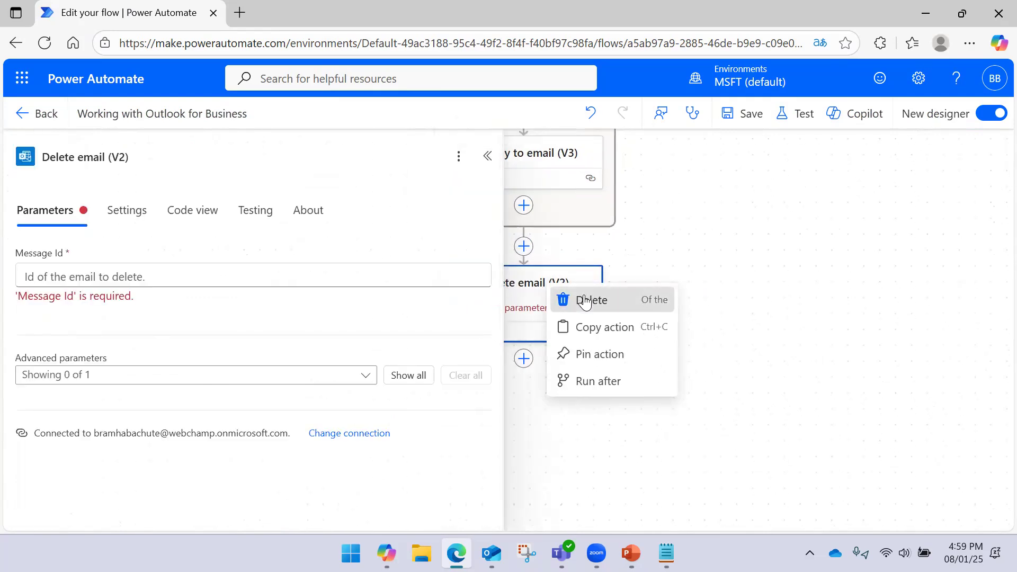
left_click(567, 297)
left_click(669, 339)
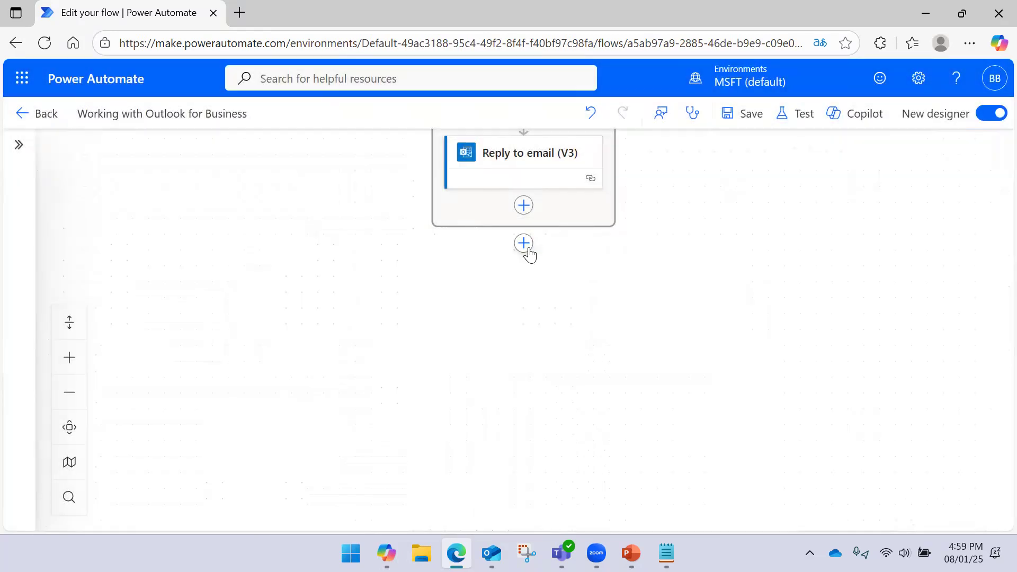
- Add a new Office 365 Outlook Delete email (V2) action to the flow
left_click(523, 243)
scroll(406, 321, "down", 7)
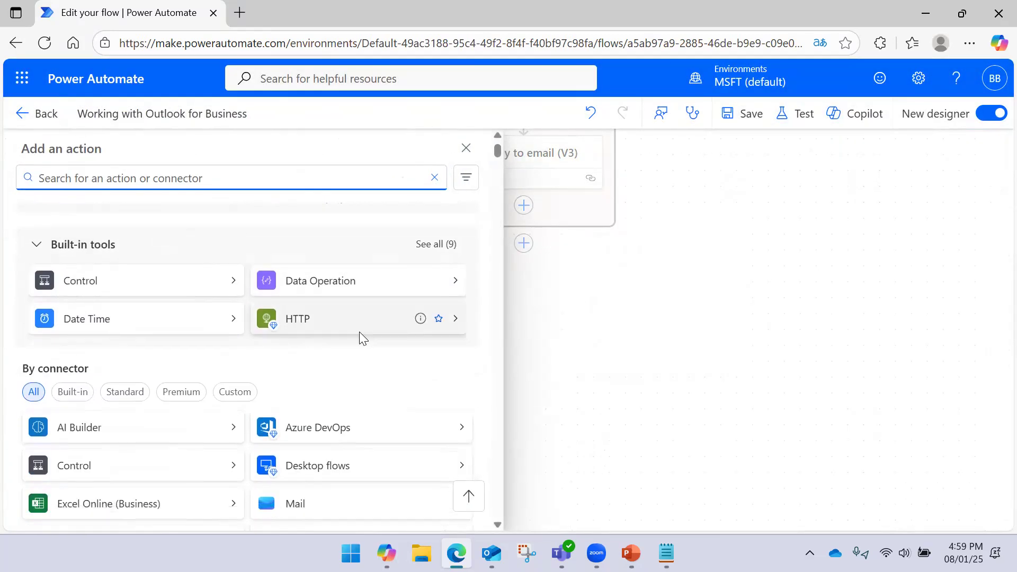
left_click(463, 381)
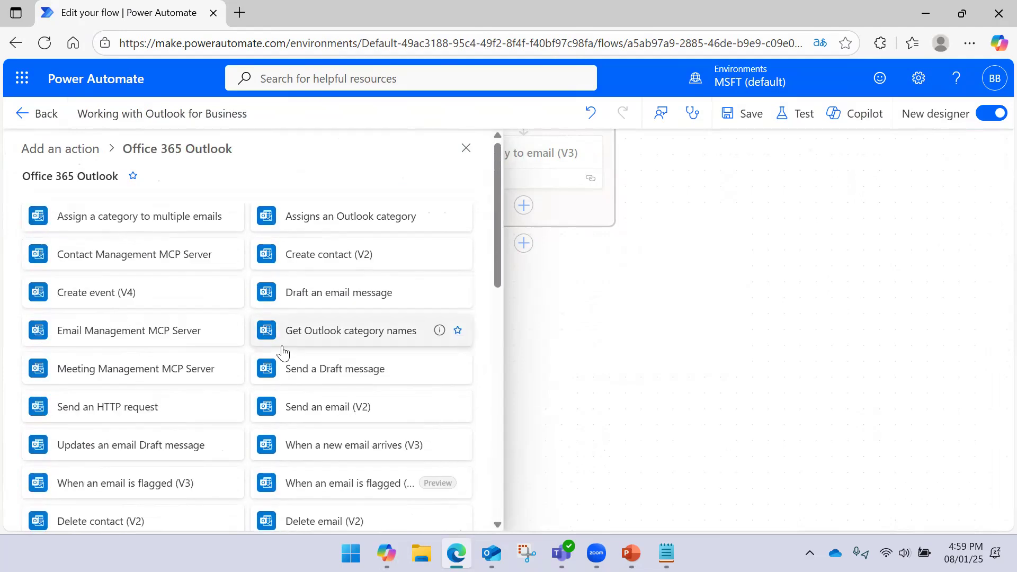
scroll(259, 332, "down", 3)
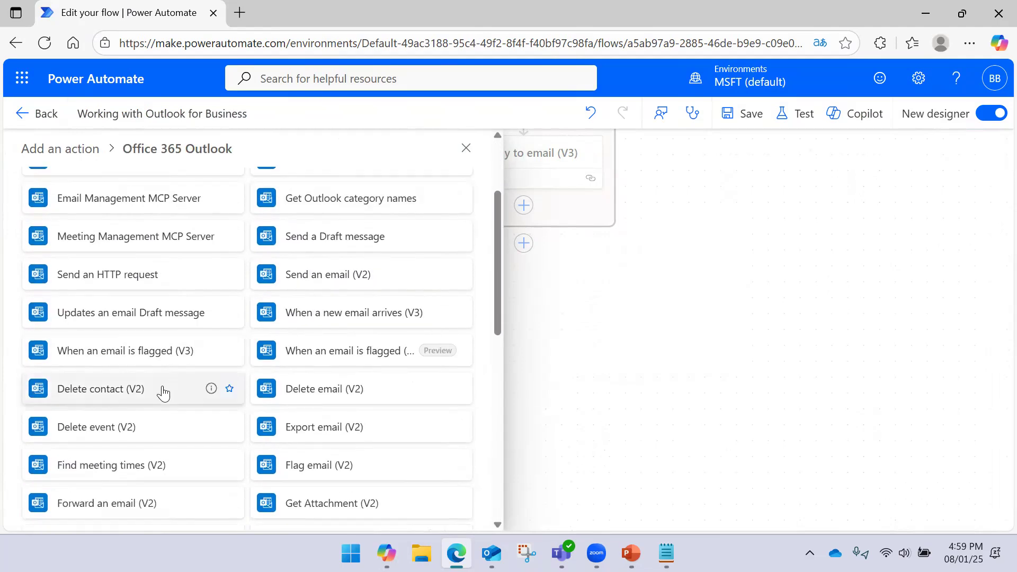
left_click(322, 382)
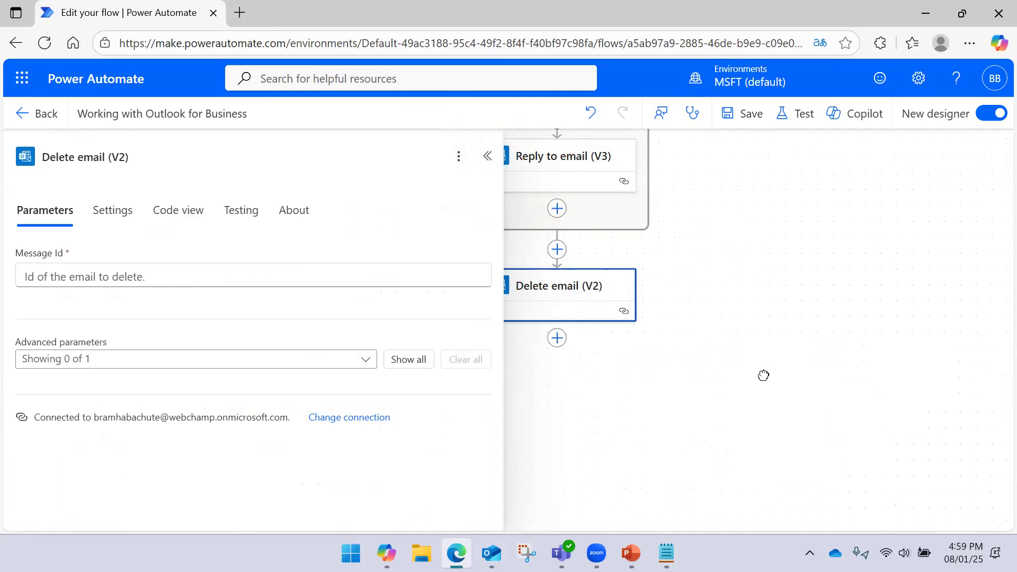
- Set its Message Id to Current item and move it into the loop under Reply to email
left_click(345, 273)
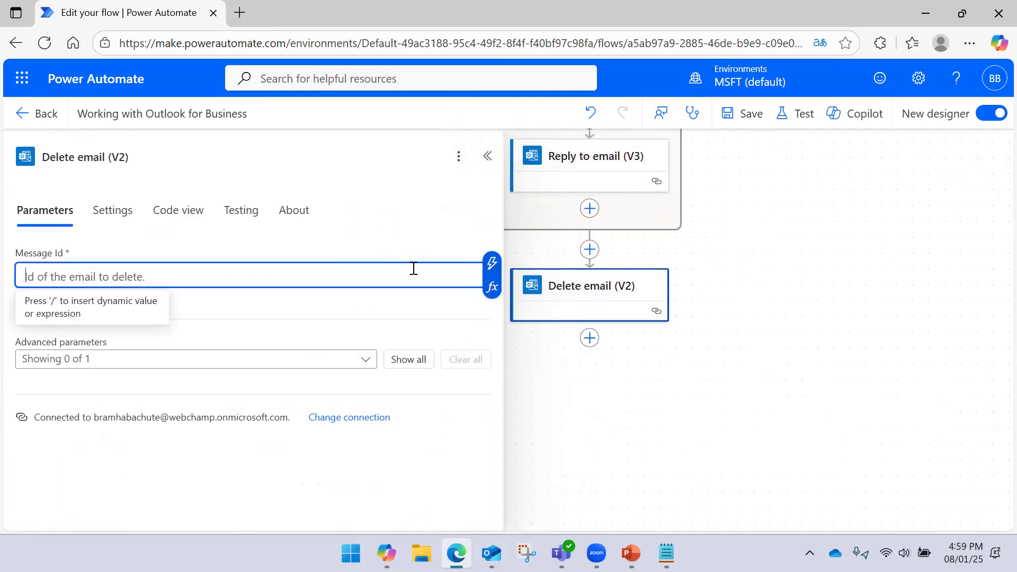
left_click(486, 266)
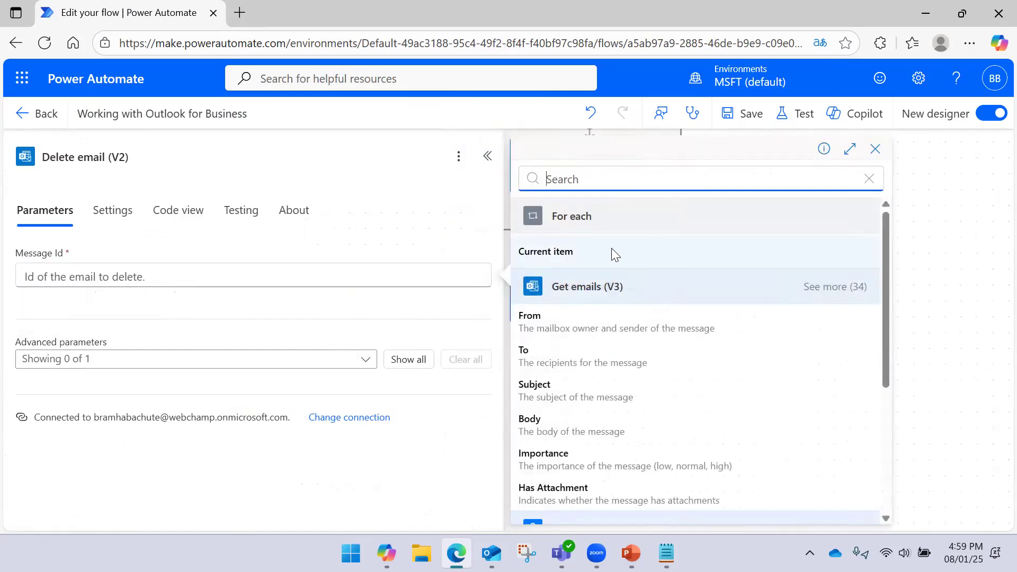
left_click(611, 251)
left_click(693, 385)
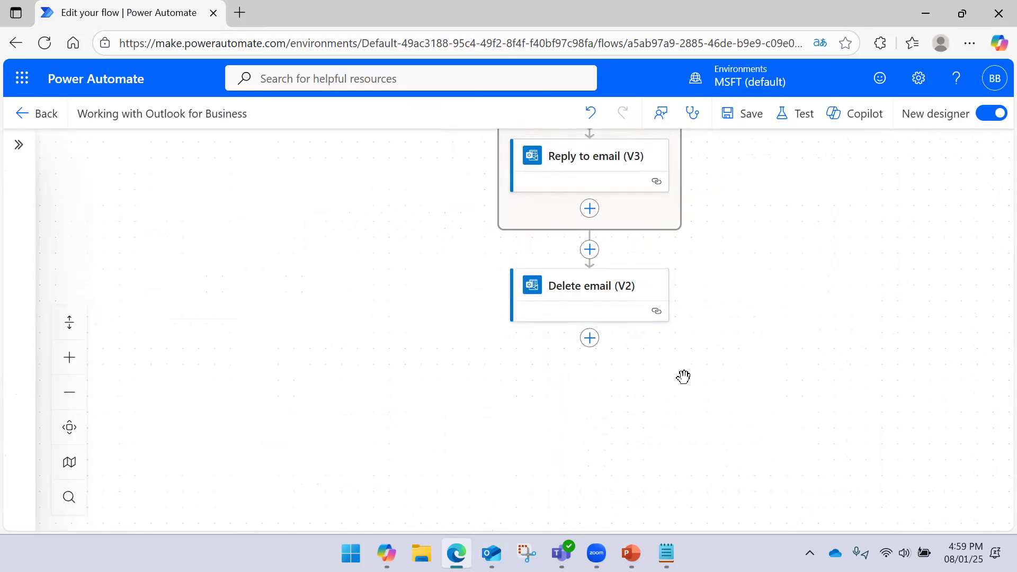
left_click_drag(590, 286, 588, 210)
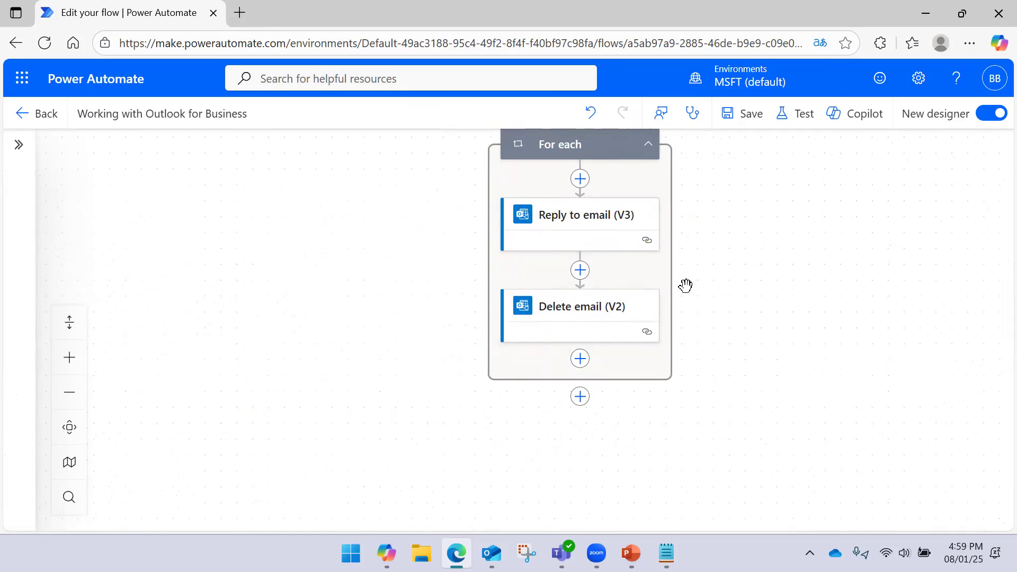
- Insert a Delay of 10 Second between Reply to email and Delete email
left_click(580, 270)
type("delay")
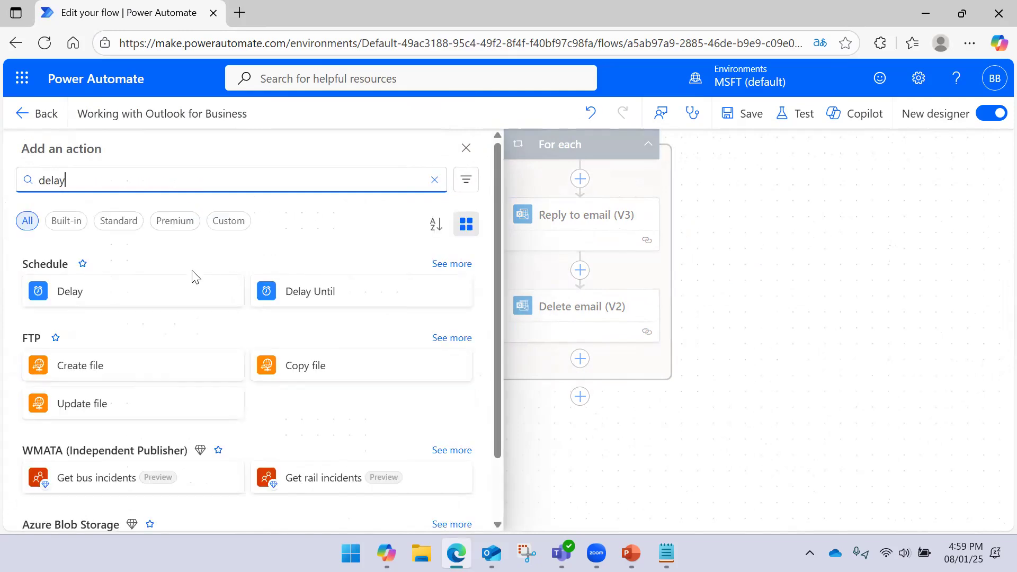
left_click(164, 288)
left_click(166, 271)
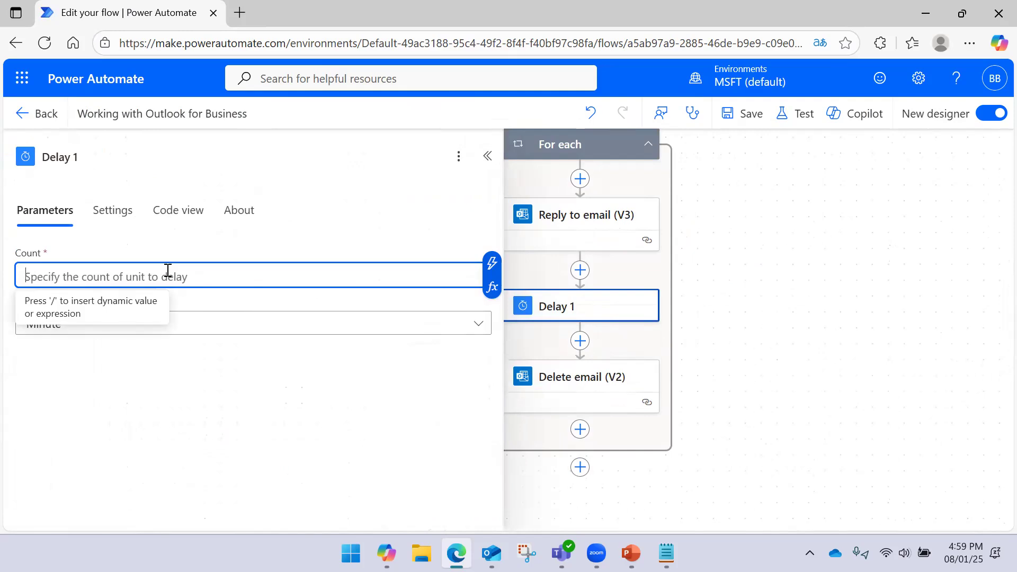
type("10")
left_click(151, 328)
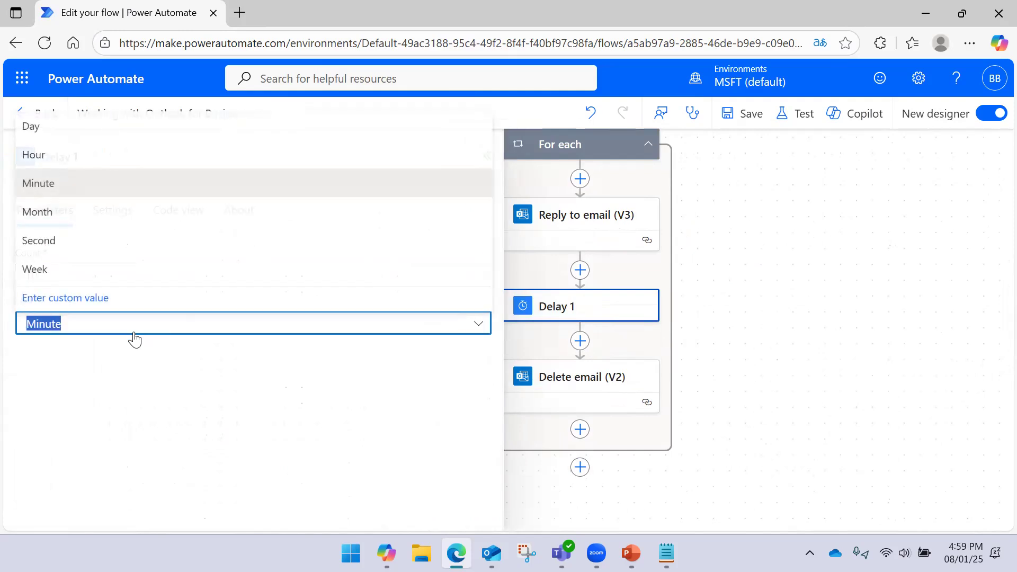
left_click(113, 258)
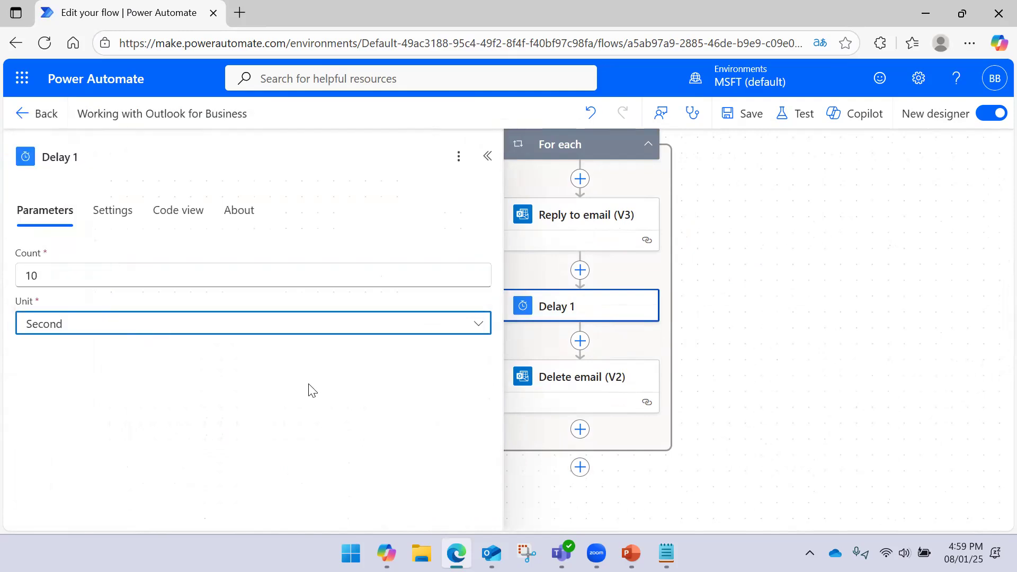
left_click(767, 296)
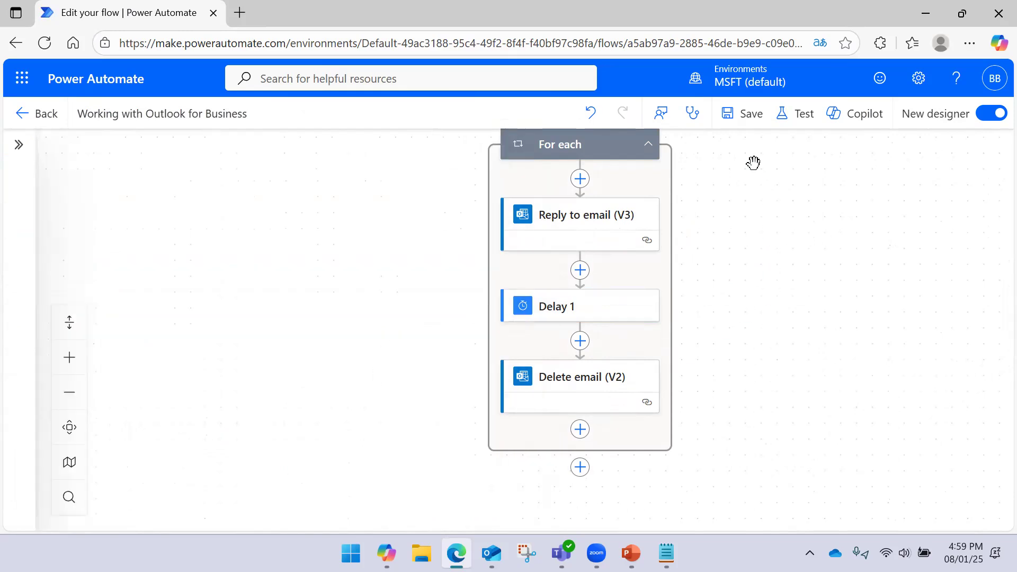
- Save the flow and start a manual test run
left_click(754, 118)
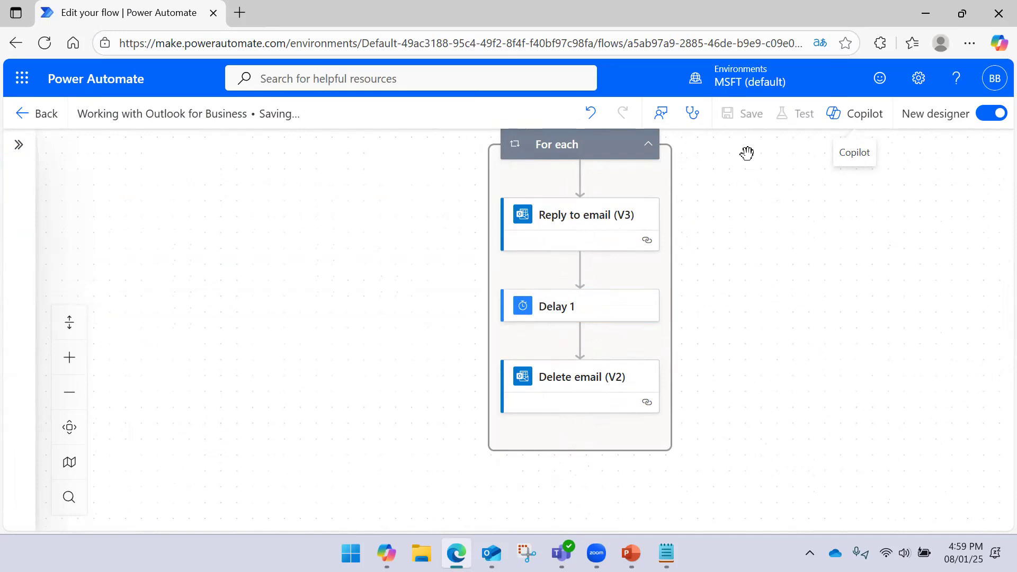
left_click(774, 114)
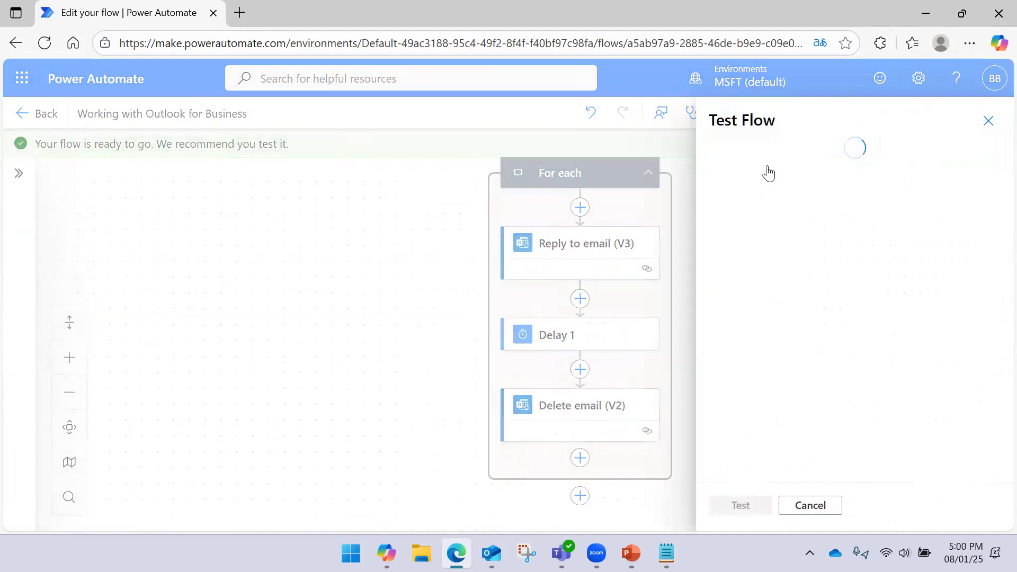
left_click(747, 506)
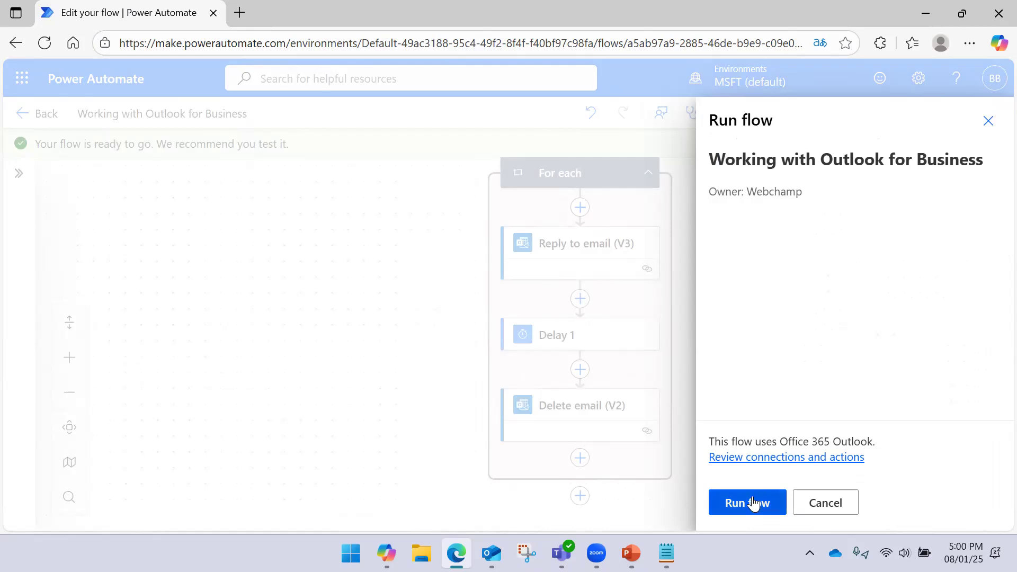
left_click(748, 500)
- Dismiss the run confirmation and scroll the run view down to the loop's Delay 1 status
left_click(743, 495)
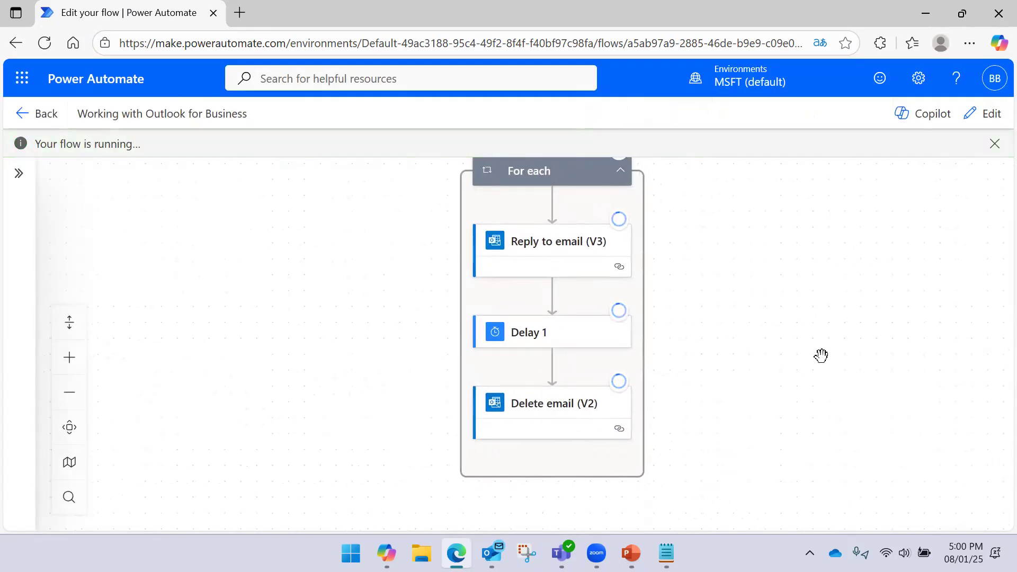
scroll(813, 345, "up", 3)
scroll(766, 306, "up", 3)
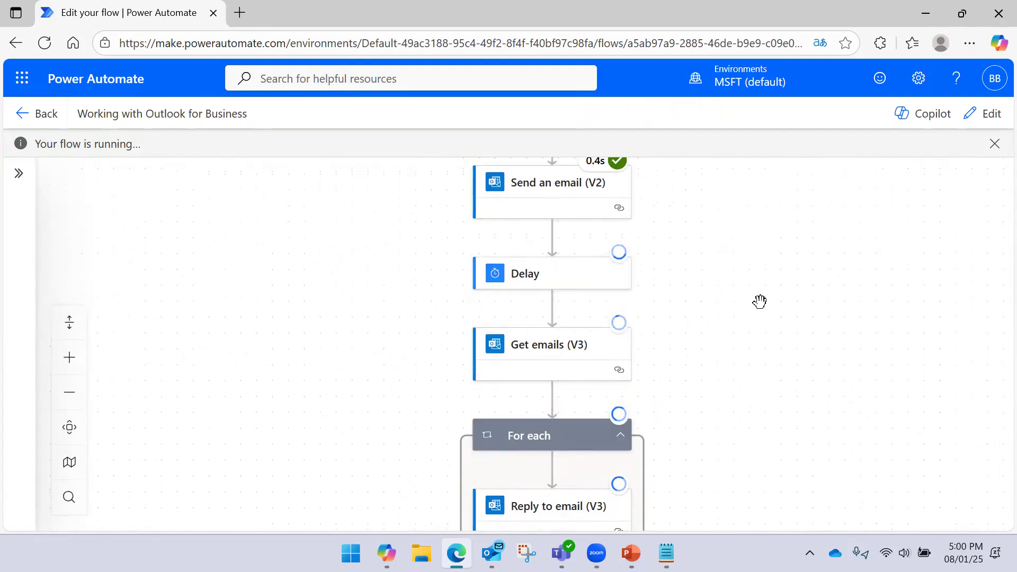
scroll(687, 242, "up", 3)
scroll(687, 242, "up", 3)
scroll(687, 242, "down", 6)
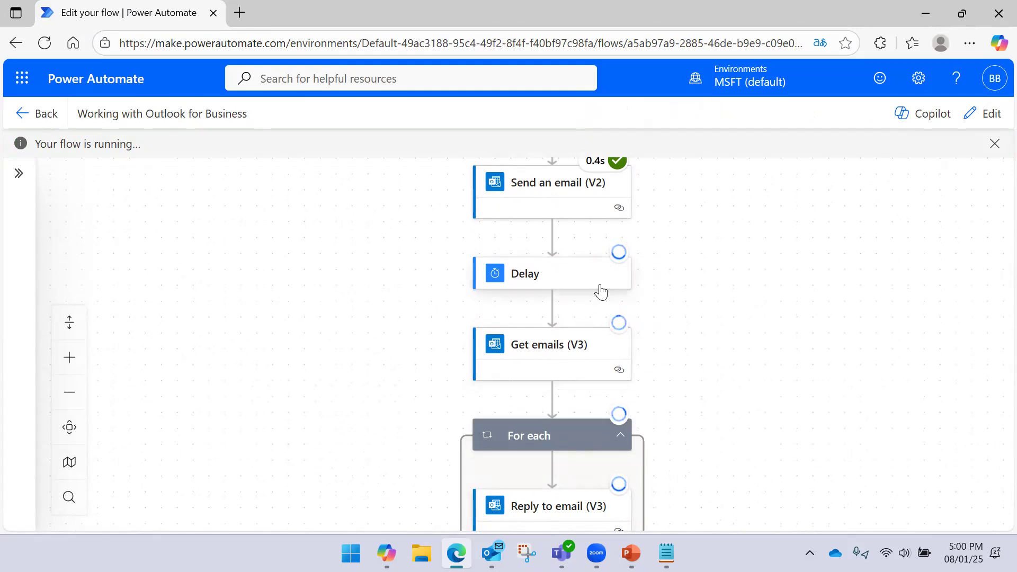
scroll(713, 357, "down", 3)
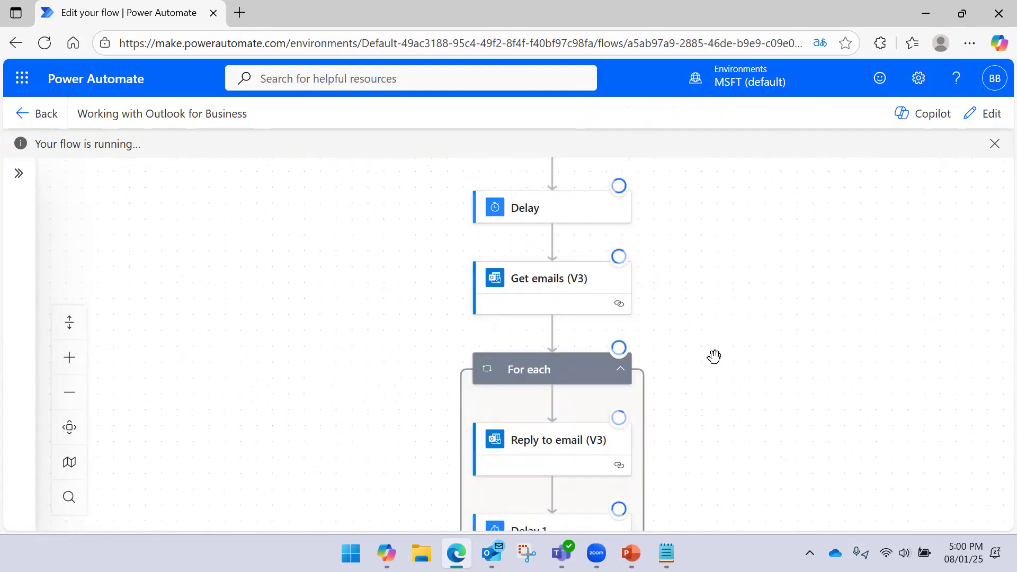
scroll(714, 357, "down", 3)
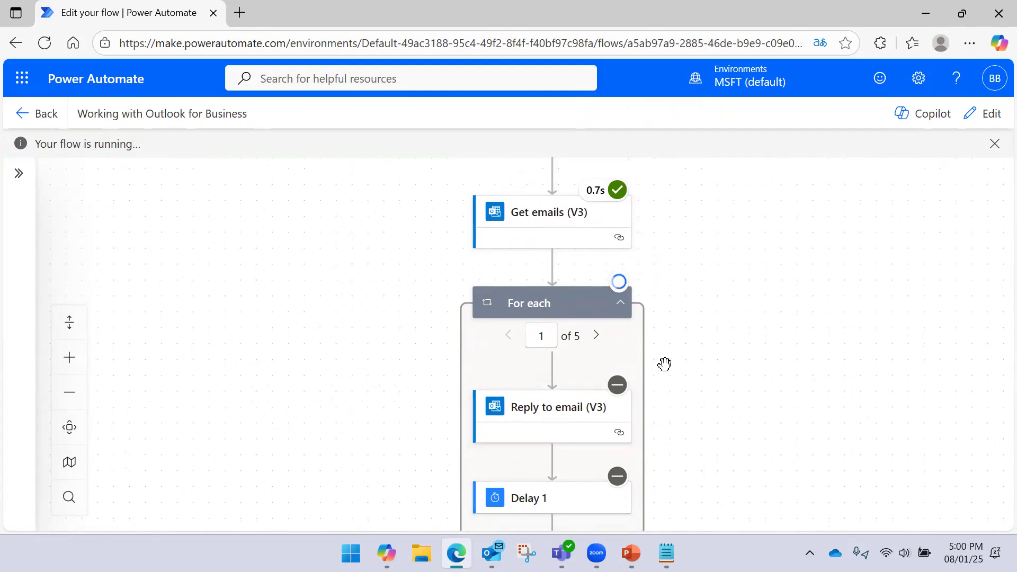
scroll(727, 382, "down", 3)
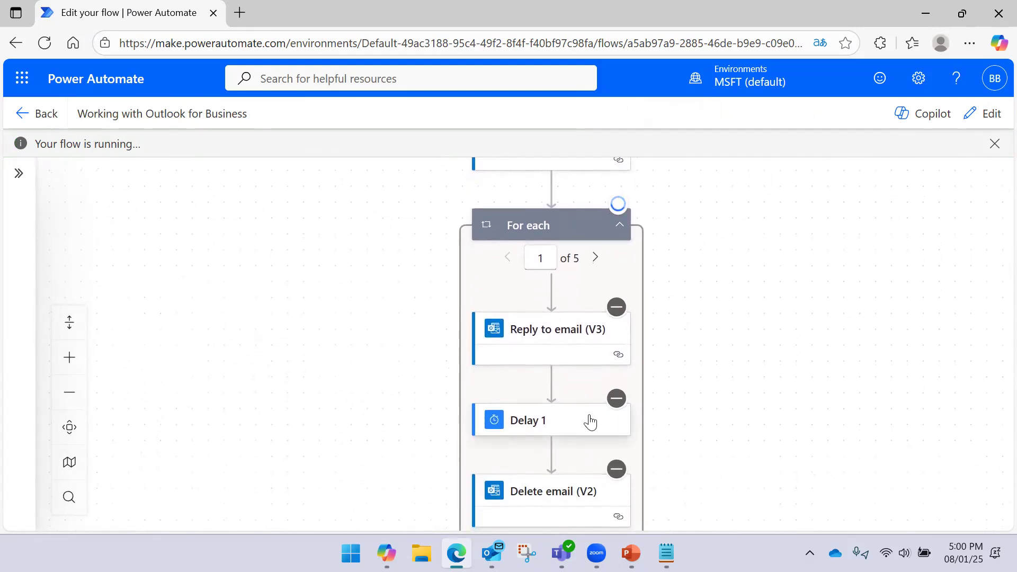
scroll(717, 381, "down", 1)
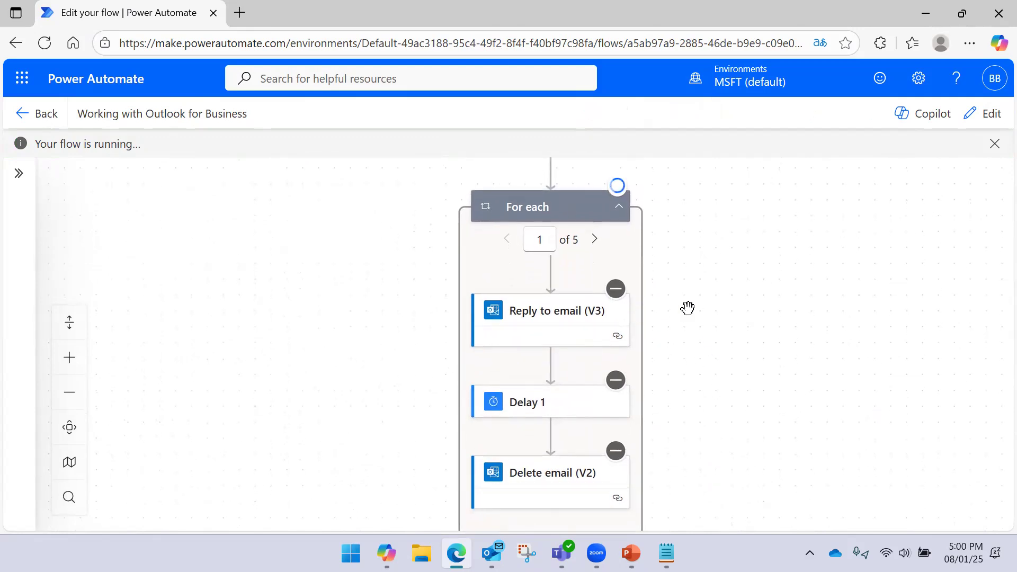
scroll(678, 282, "down", 1)
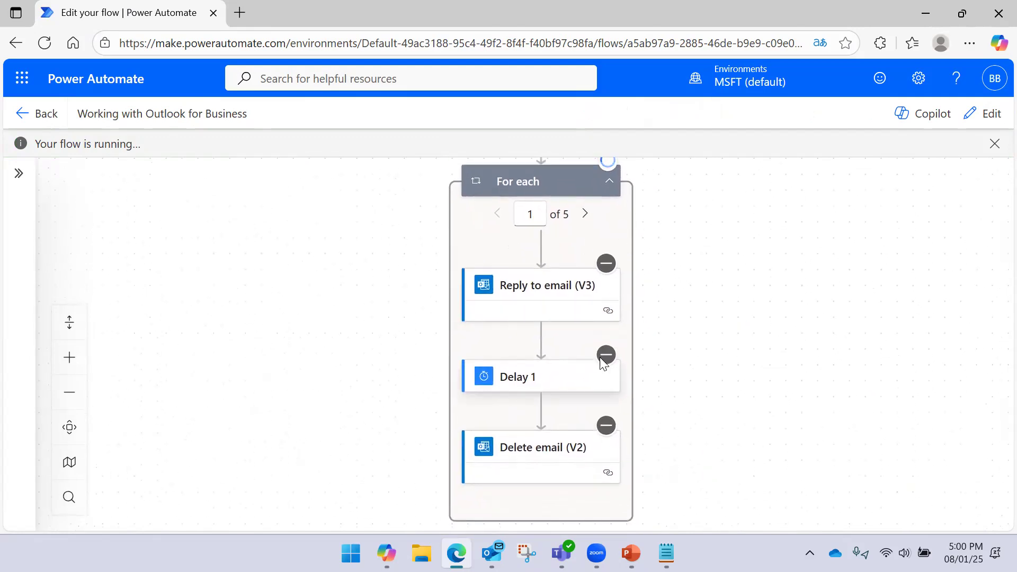
mouse_move(605, 359)
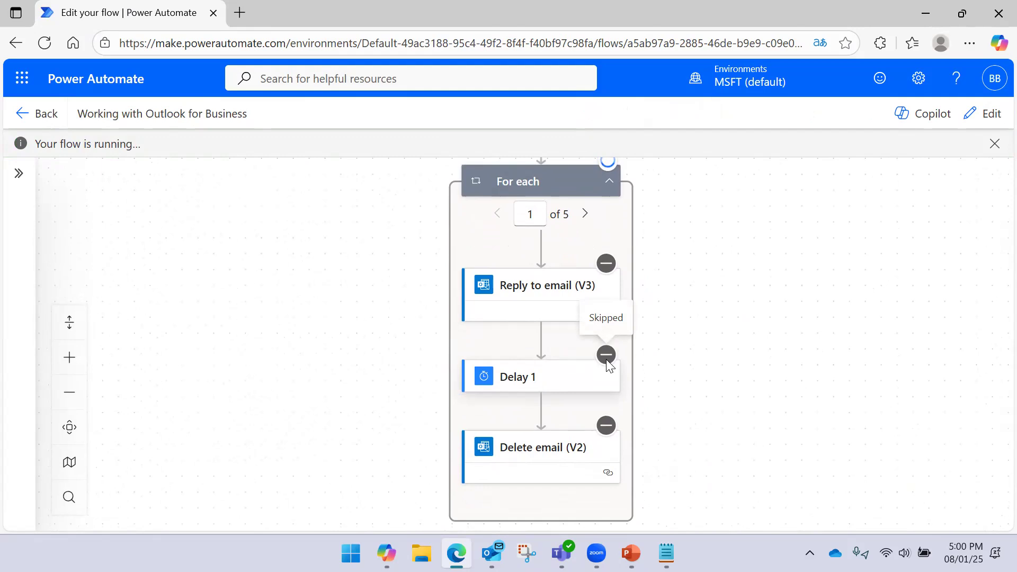
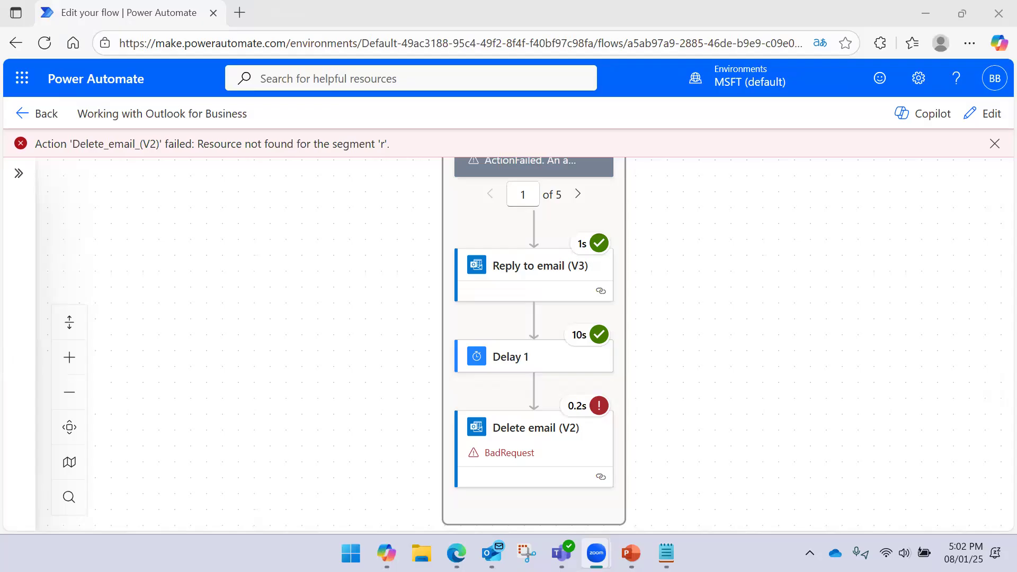
- Inspect the failed Delete email step's run results alongside the Reply and Delay steps
left_click_drag(745, 276, 741, 272)
left_click(510, 424)
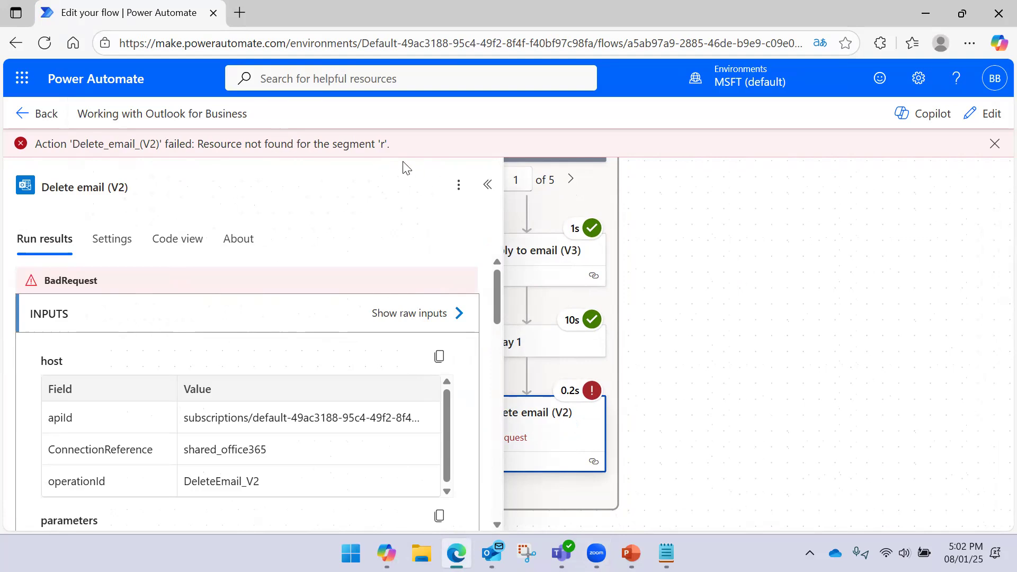
left_click_drag(649, 223, 776, 221)
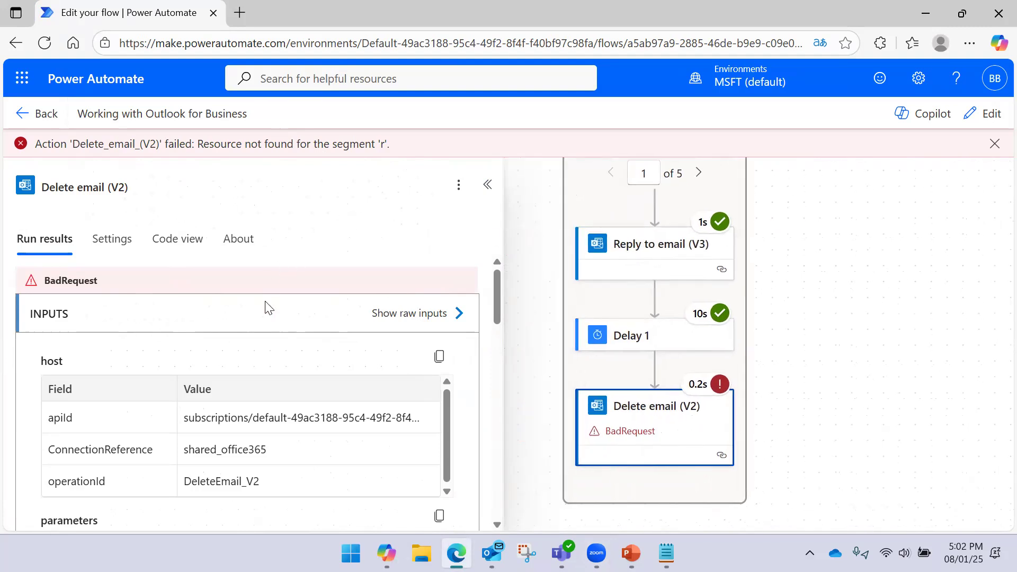
scroll(262, 323, "down", 5)
scroll(243, 339, "down", 5)
scroll(240, 343, "up", 3)
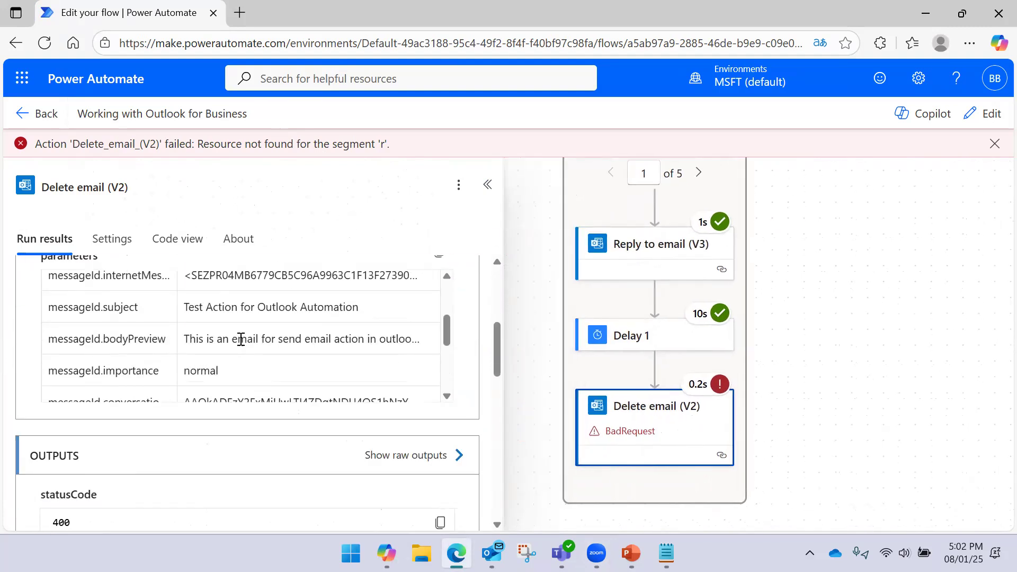
scroll(233, 339, "down", 4)
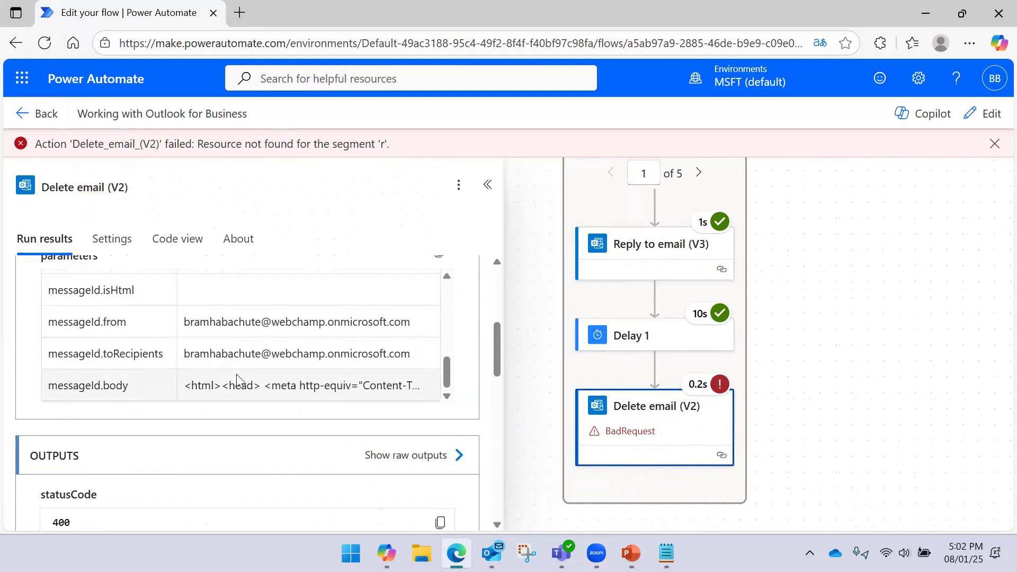
scroll(204, 321, "up", 3)
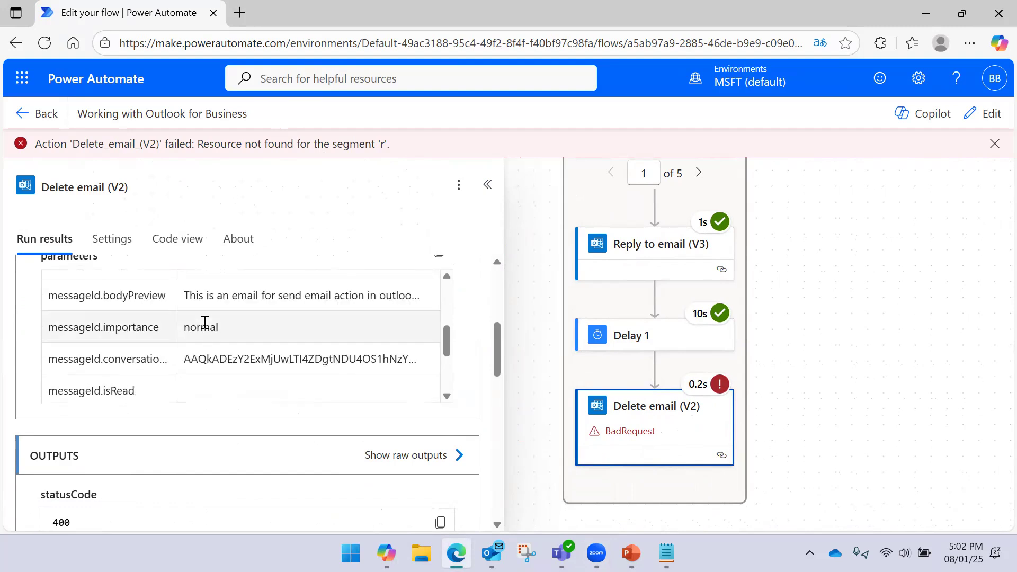
scroll(204, 339, "up", 5)
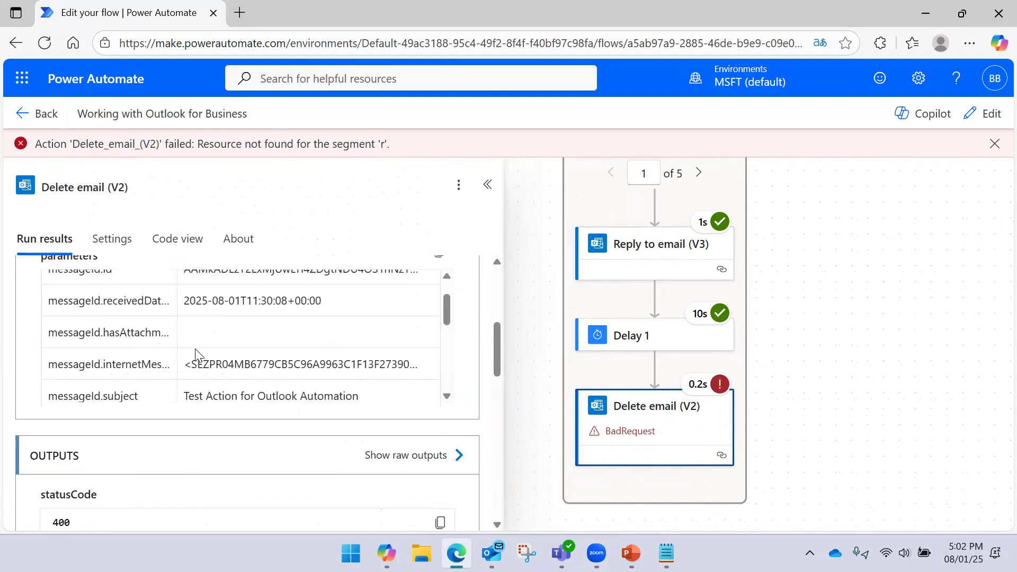
left_click(521, 265)
left_click_drag(480, 355, 395, 429)
mouse_move(422, 270)
left_mouse_down()
mouse_move(434, 369)
mouse_move(425, 376)
mouse_move(440, 263)
left_mouse_up()
- In Outlook, review Sent Items and the inbox's latest test conversation
left_click(491, 552)
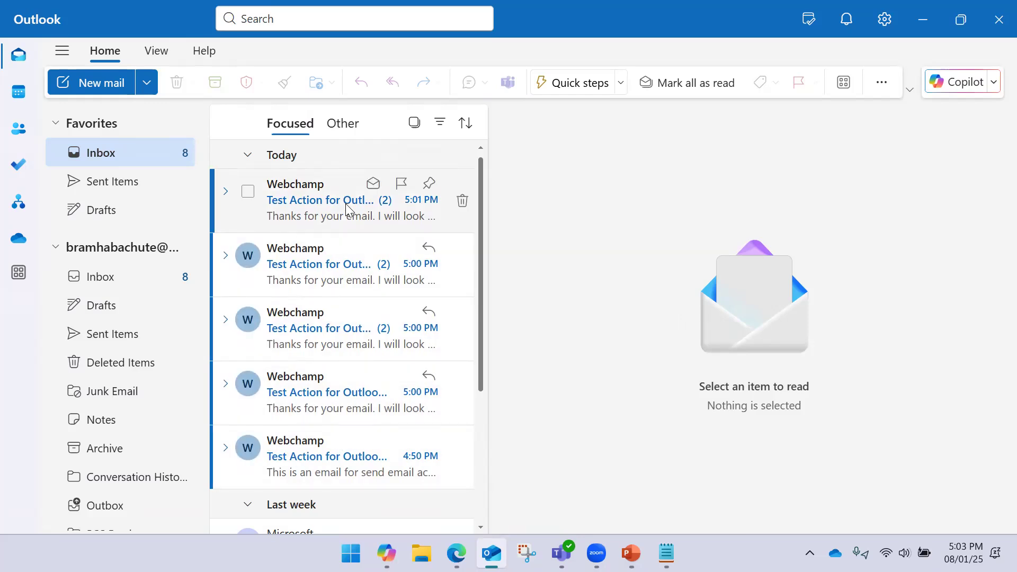
left_click(145, 183)
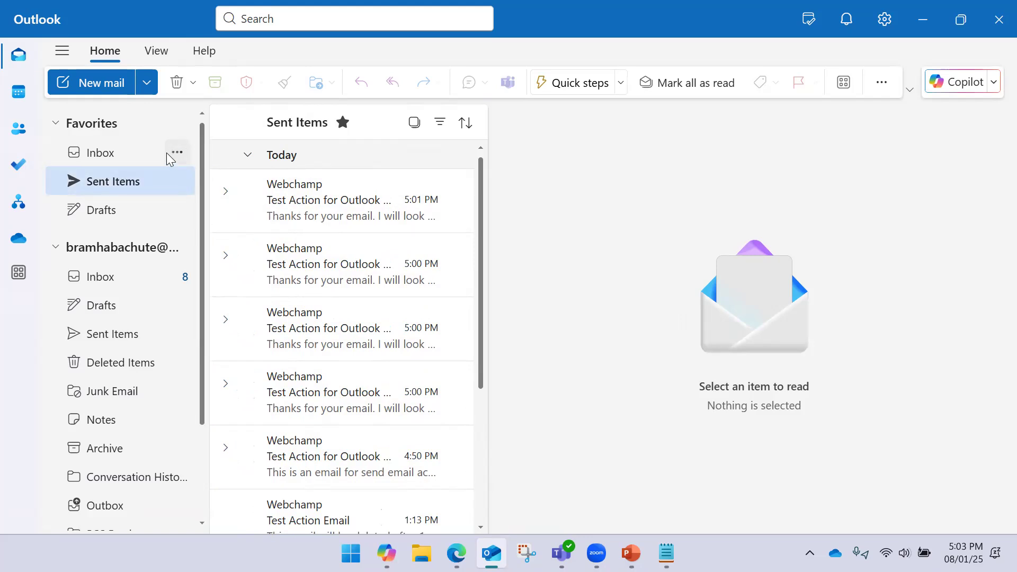
left_click(125, 154)
scroll(313, 228, "down", 4)
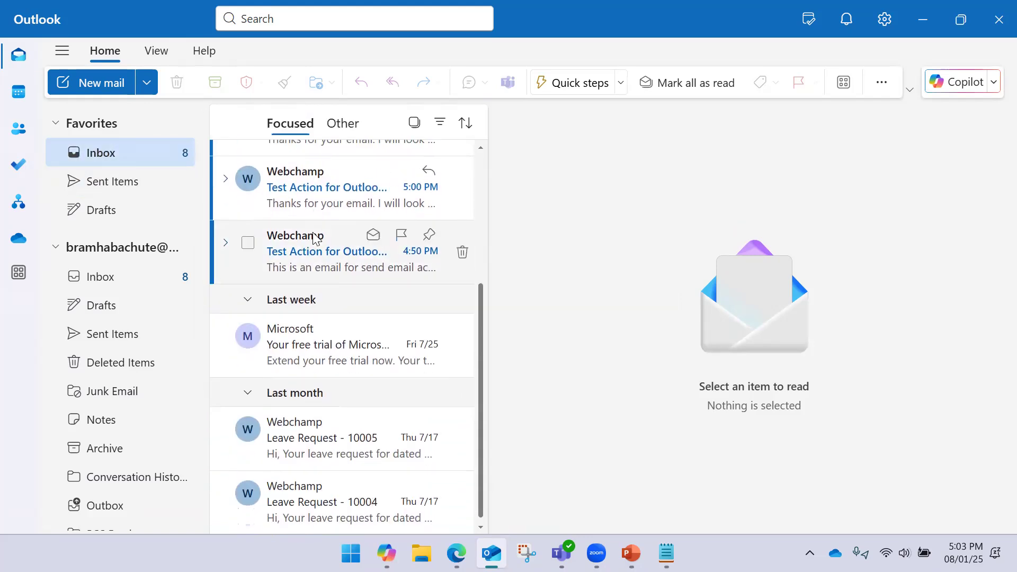
scroll(314, 235, "up", 4)
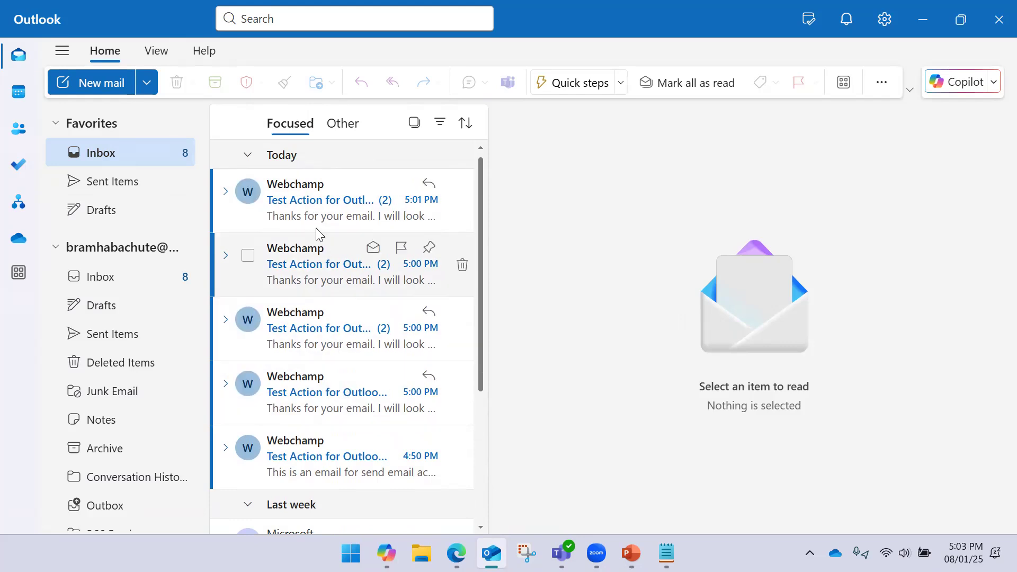
left_click(321, 204)
scroll(691, 260, "down", 5)
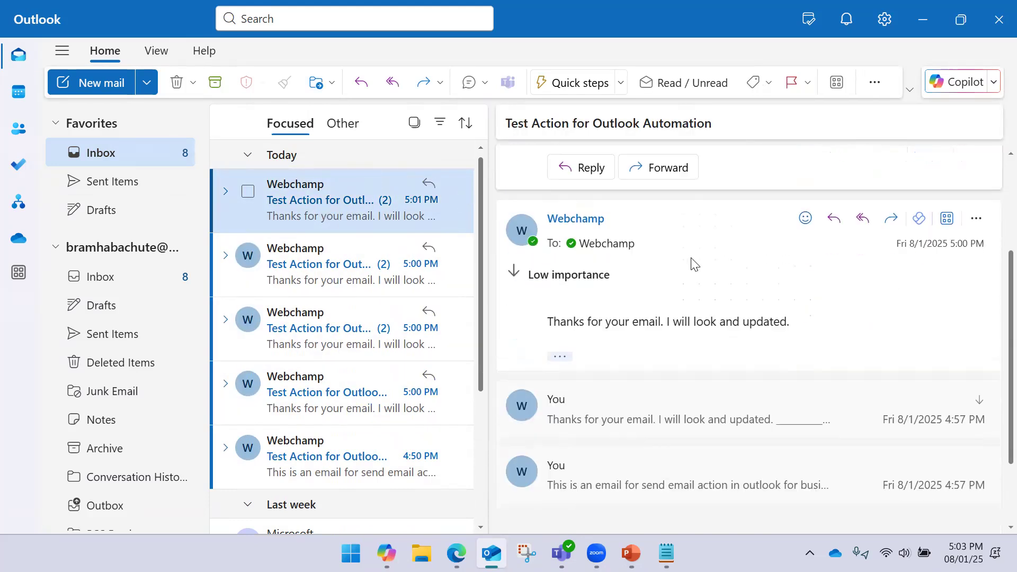
scroll(681, 290, "up", 5)
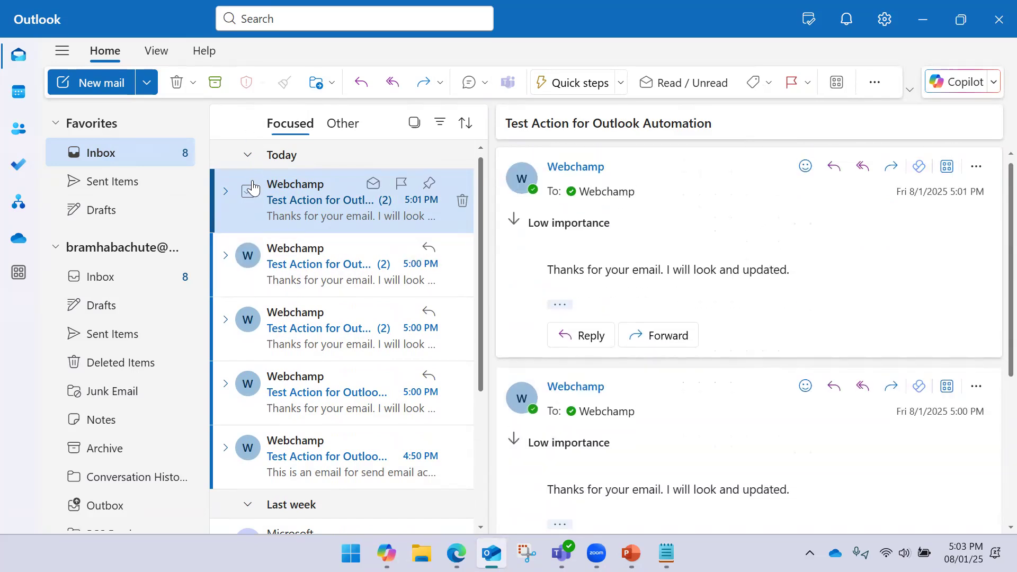
- Select all inbox conversations except Leave Request 10005 and 10004, and delete them
left_click(248, 122)
scroll(354, 286, "down", 3)
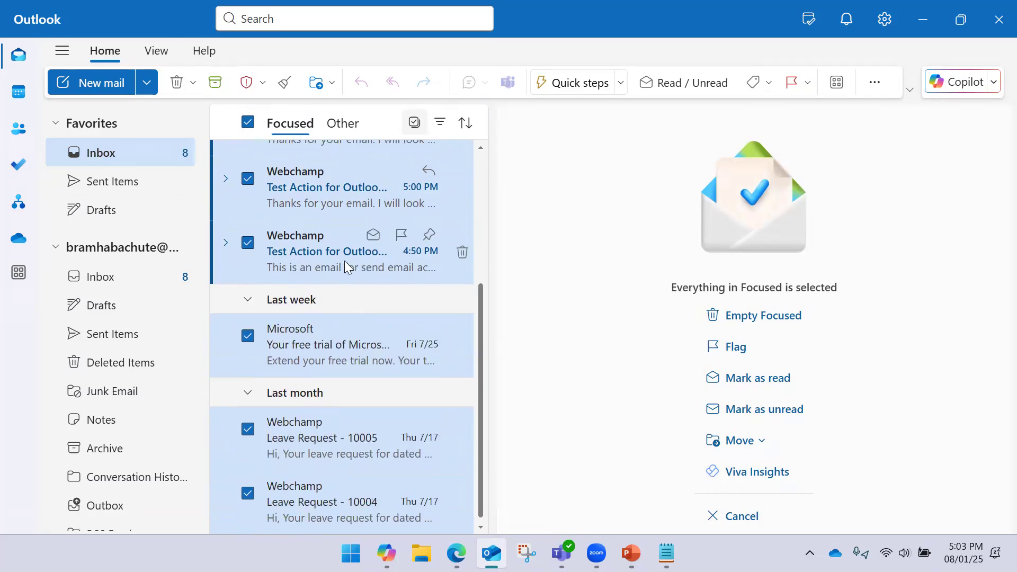
left_click(248, 428)
left_click(248, 486)
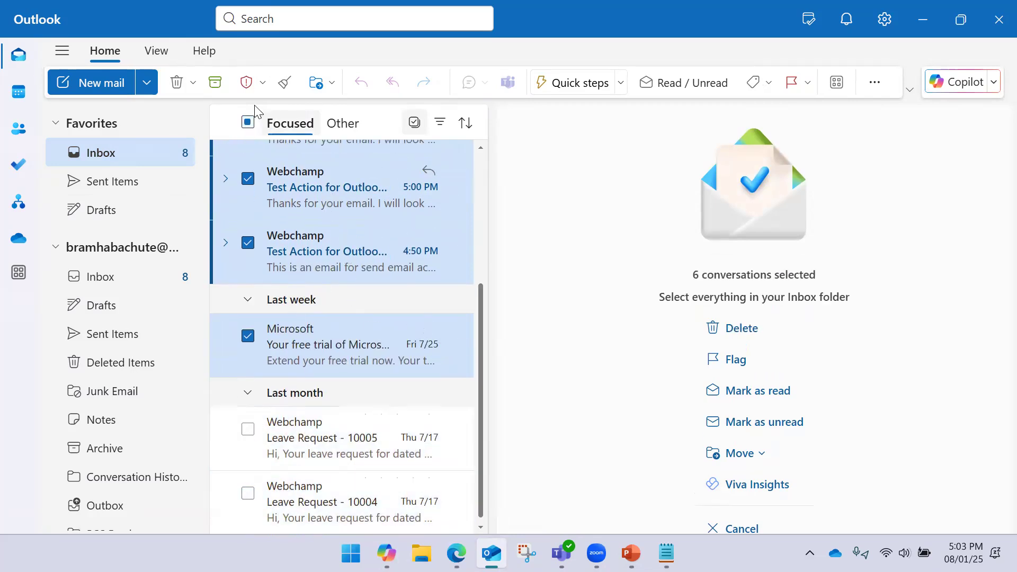
left_click(177, 85)
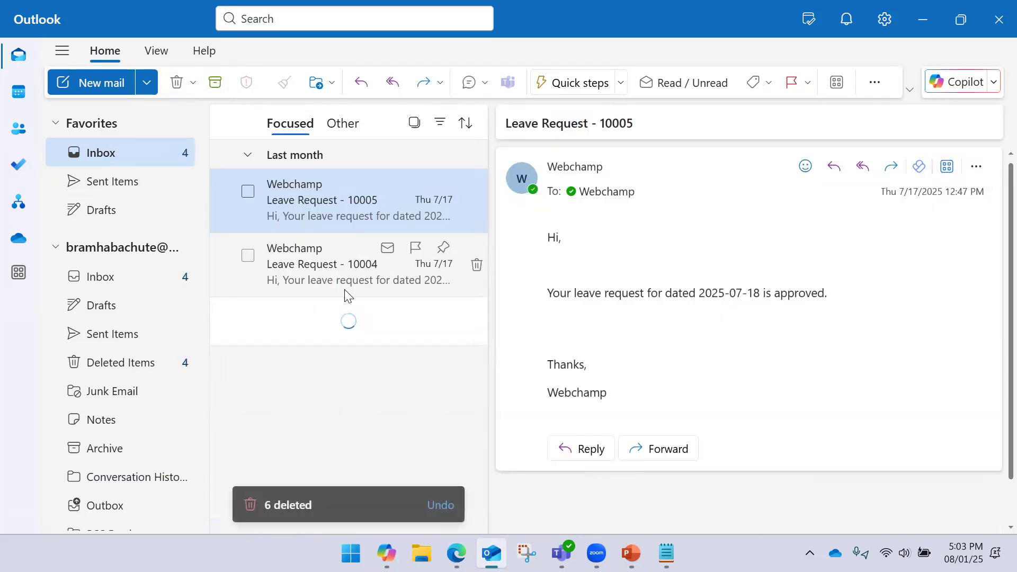
- Permanently delete all seven conversations in Deleted Items
left_click(156, 362)
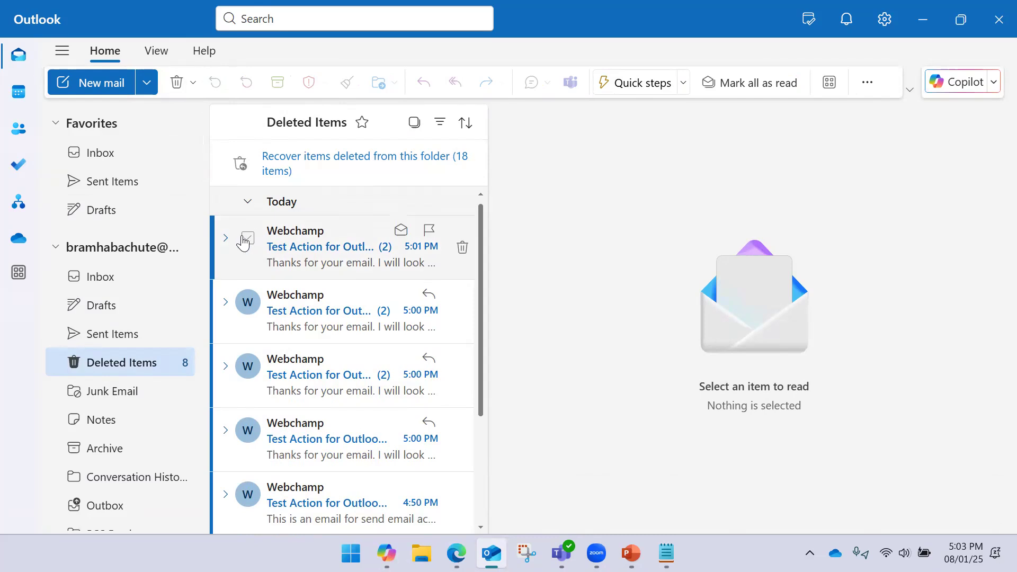
left_click(248, 238)
left_click(248, 122)
left_click(177, 84)
left_click(598, 311)
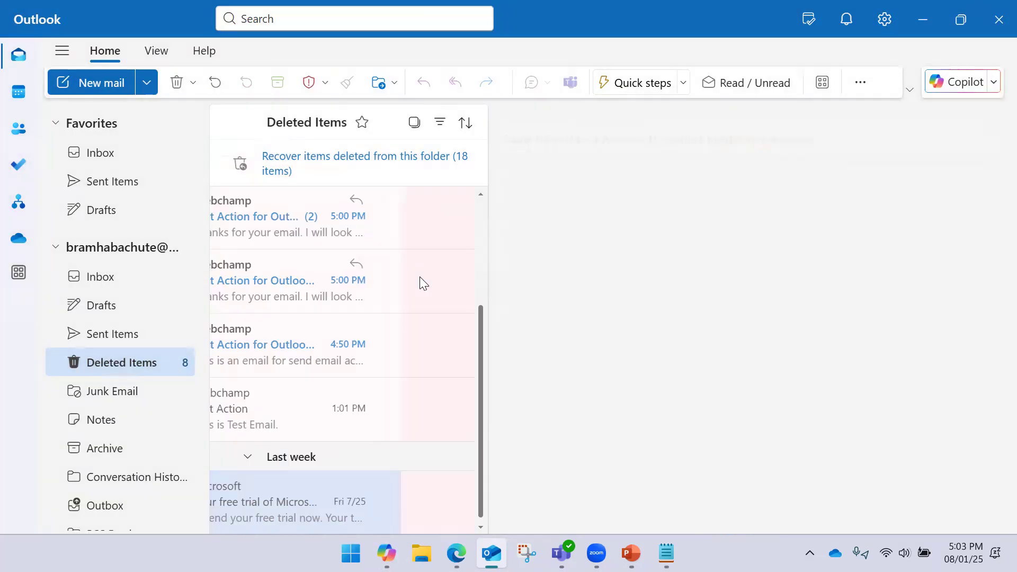
- Delete every email in Sent Items and return to the inbox
left_click(124, 189)
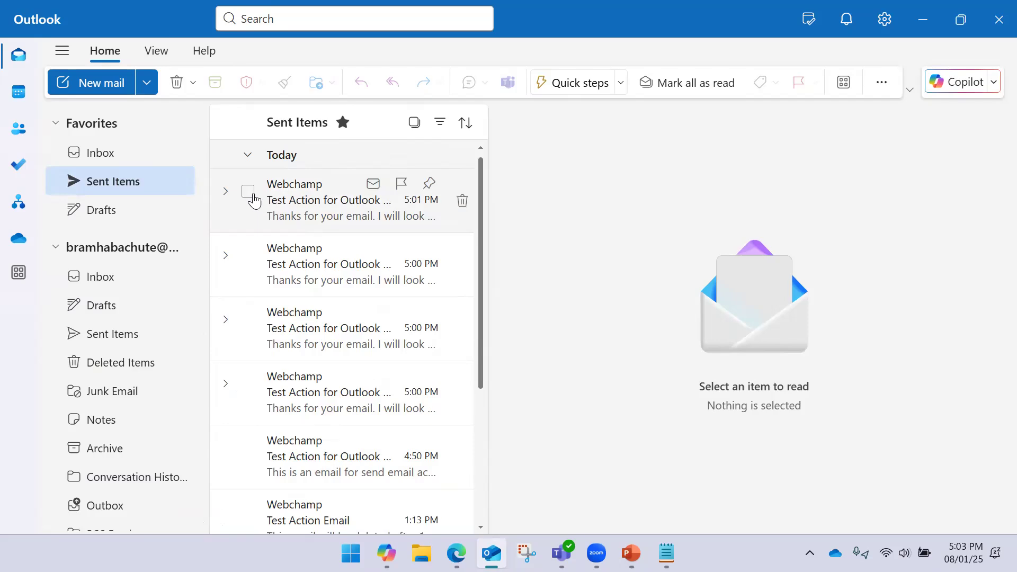
left_click(249, 192)
left_click(246, 124)
left_click(177, 82)
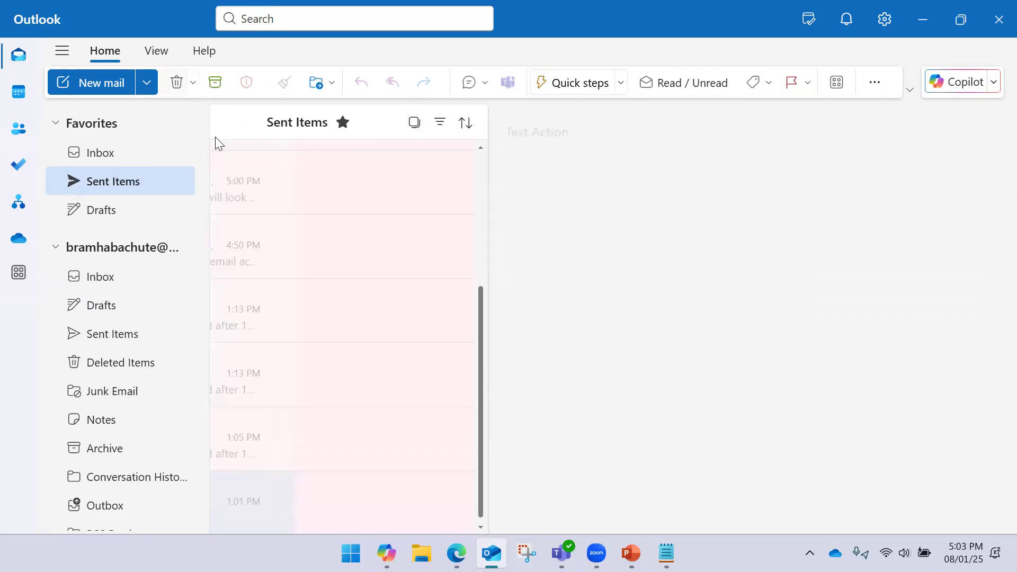
left_click(141, 155)
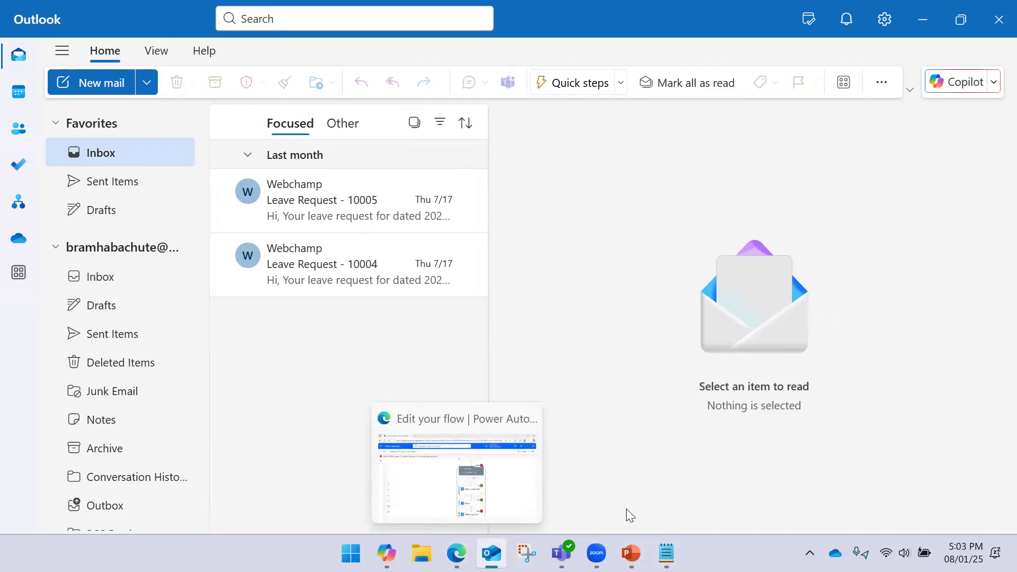
mouse_move(632, 548)
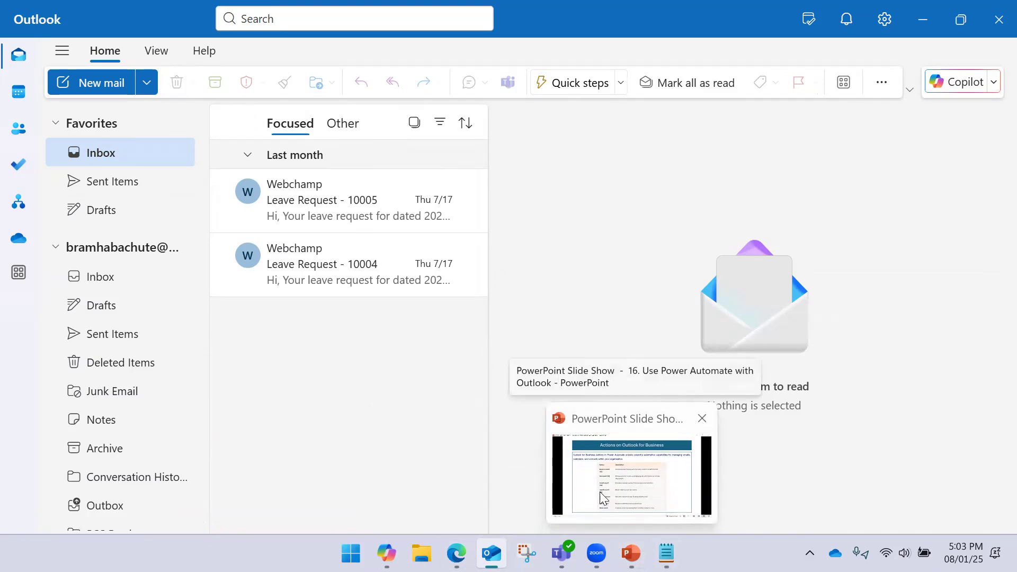
- Back in Power Automate, check the Delay 1 step's run details and options
left_click(458, 477)
left_click_drag(771, 279, 755, 238)
left_click_drag(765, 343, 758, 283)
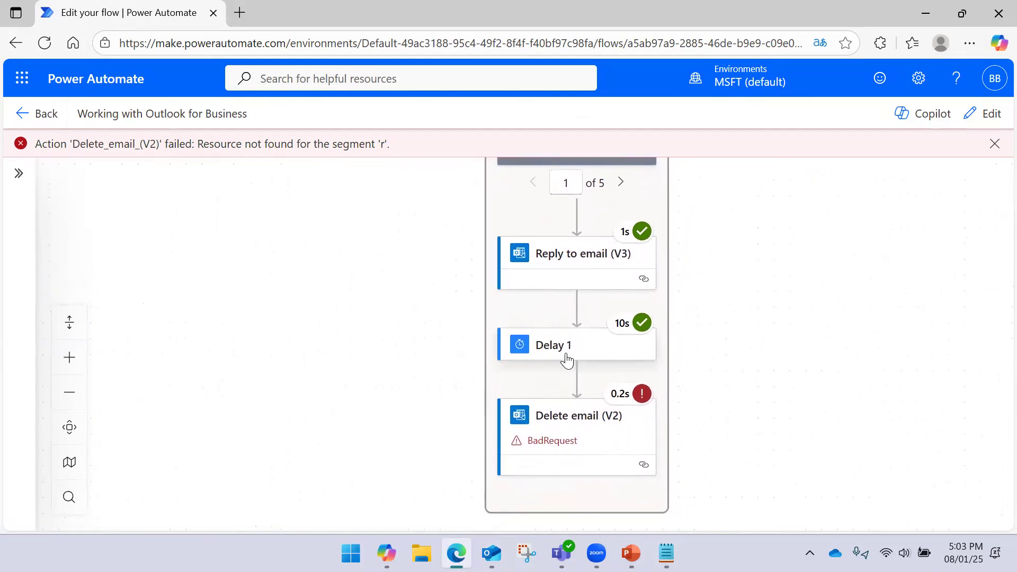
left_click(566, 361)
right_click(566, 360)
left_click(793, 343)
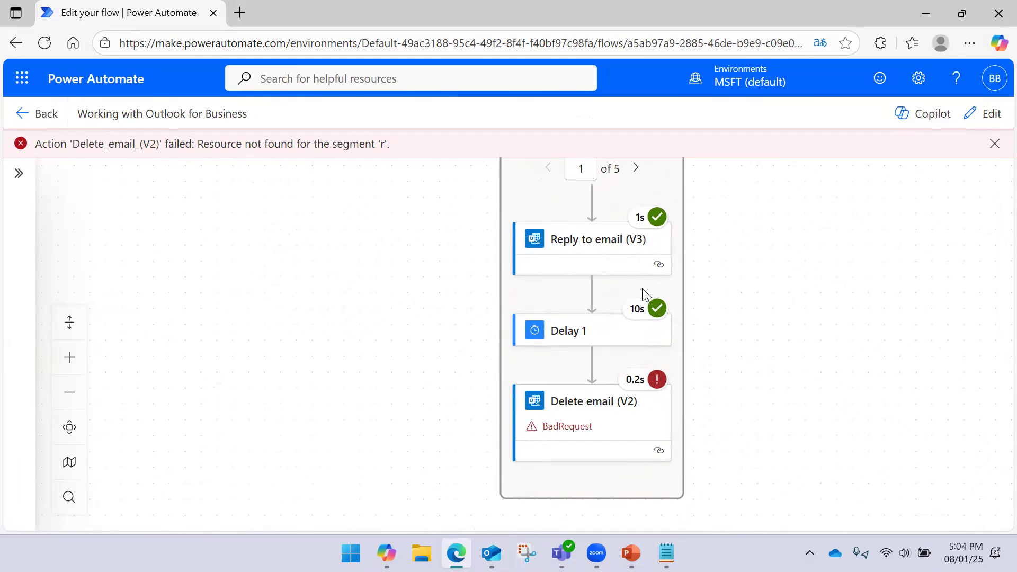
- Review the failed Delete email (V2) step's BadRequest run results
mouse_move(627, 305)
scroll(736, 408, "down", 1)
scroll(742, 424, "up", 2)
scroll(752, 318, "down", 5)
scroll(672, 309, "down", 1)
left_click(656, 283)
left_click(623, 417)
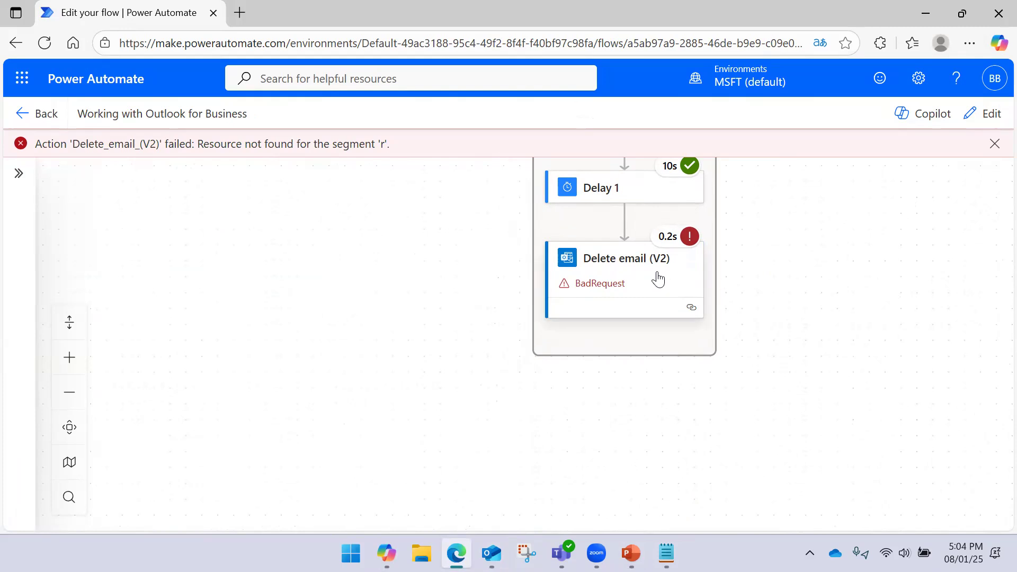
left_click(657, 279)
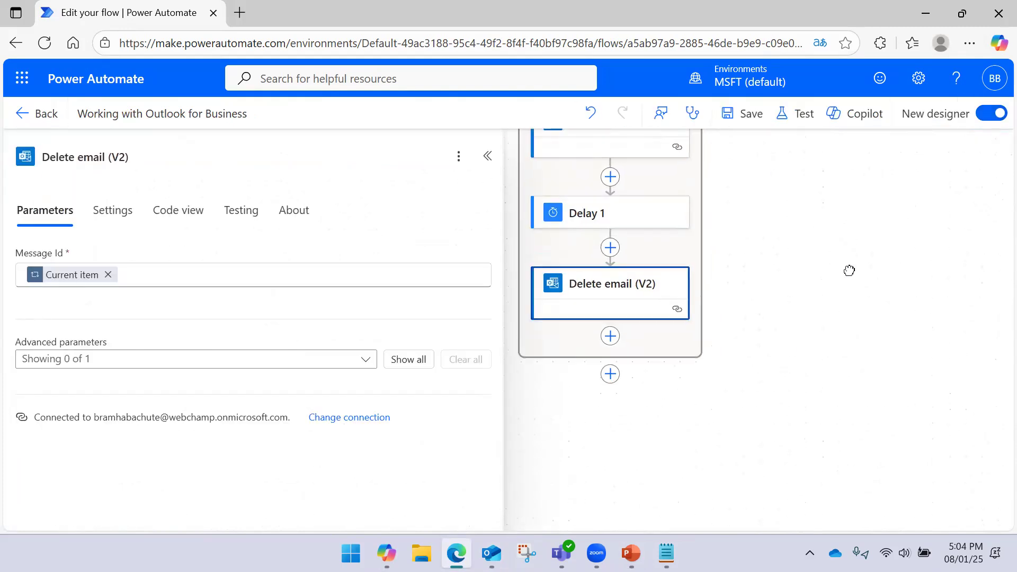
- Move Delay 1 and Delete email (V2) below the loop and clear Delete email's Message Id
left_click(655, 233)
right_click(657, 236)
key("Escape")
left_click_drag(636, 238, 623, 401)
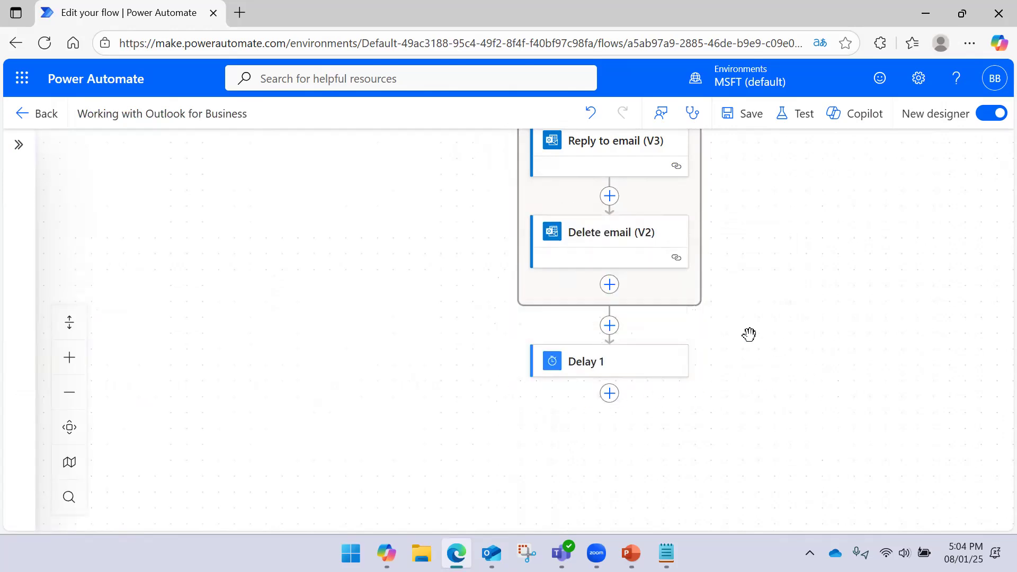
left_click_drag(641, 256, 617, 404)
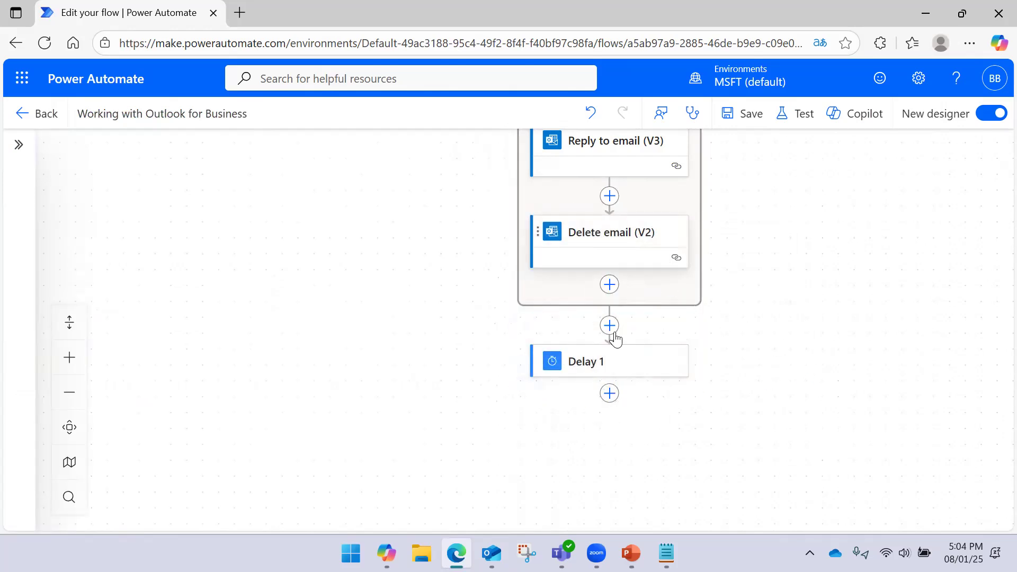
left_click_drag(588, 233, 610, 392)
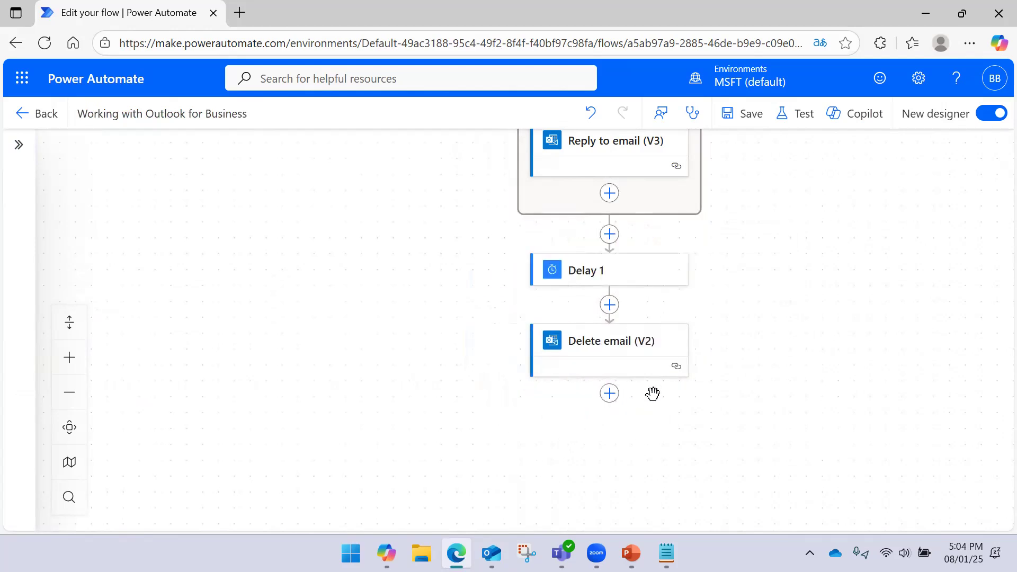
left_click_drag(802, 377, 813, 301)
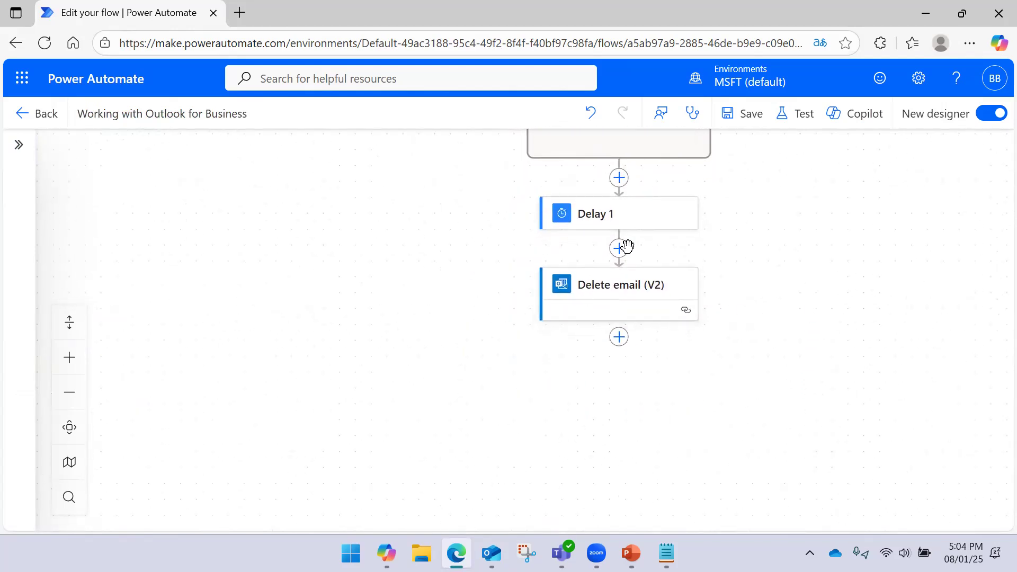
left_click(625, 288)
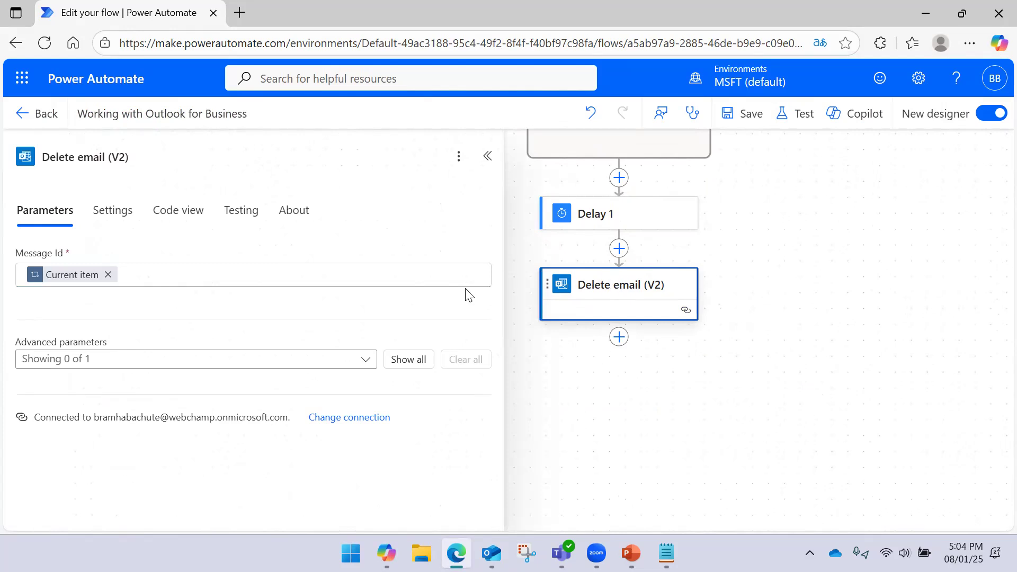
left_click(108, 275)
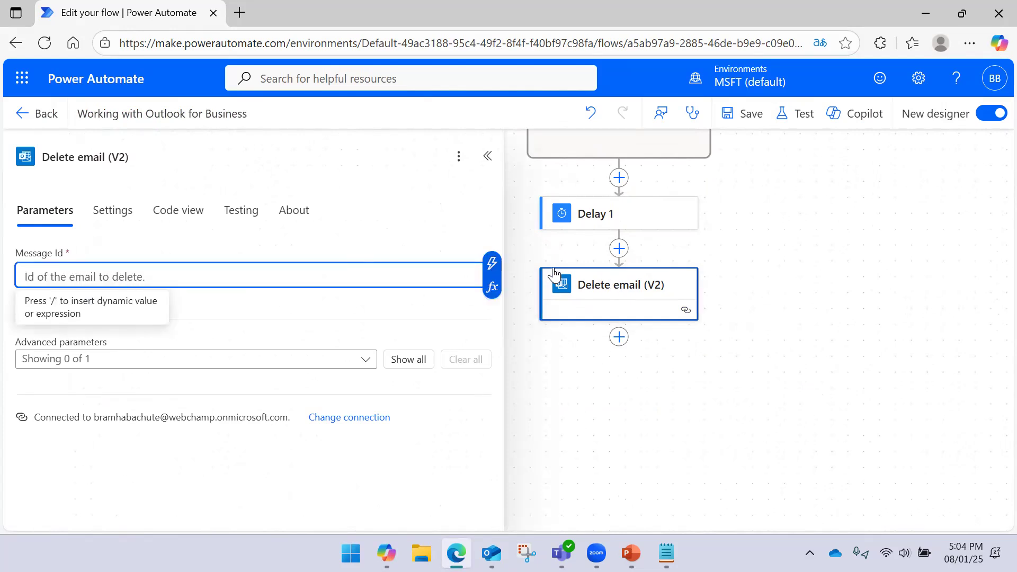
- Browse the Get emails (V3) dynamic outputs available for Message Id
left_click(492, 270)
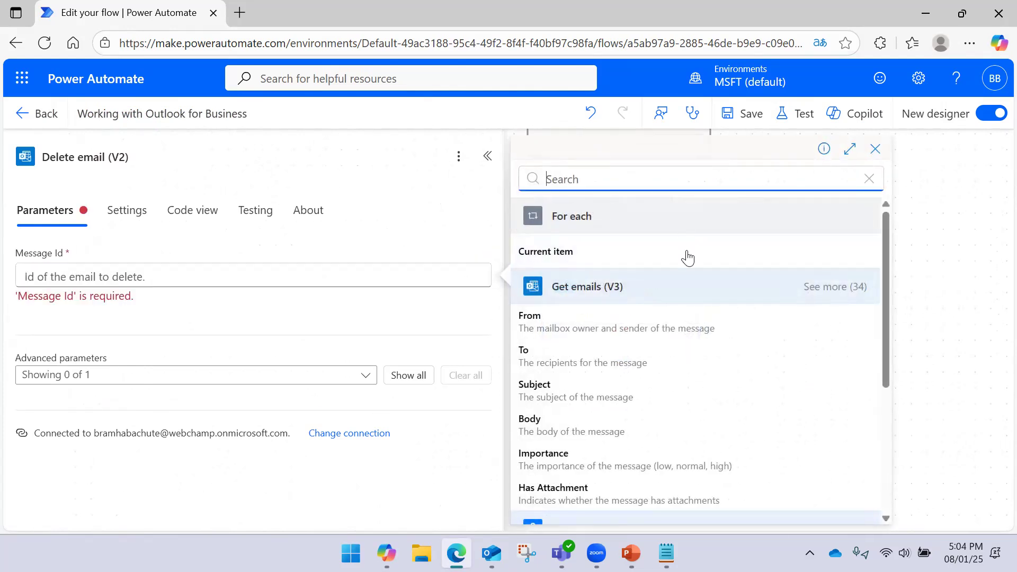
left_click(853, 288)
scroll(689, 325, "down", 3)
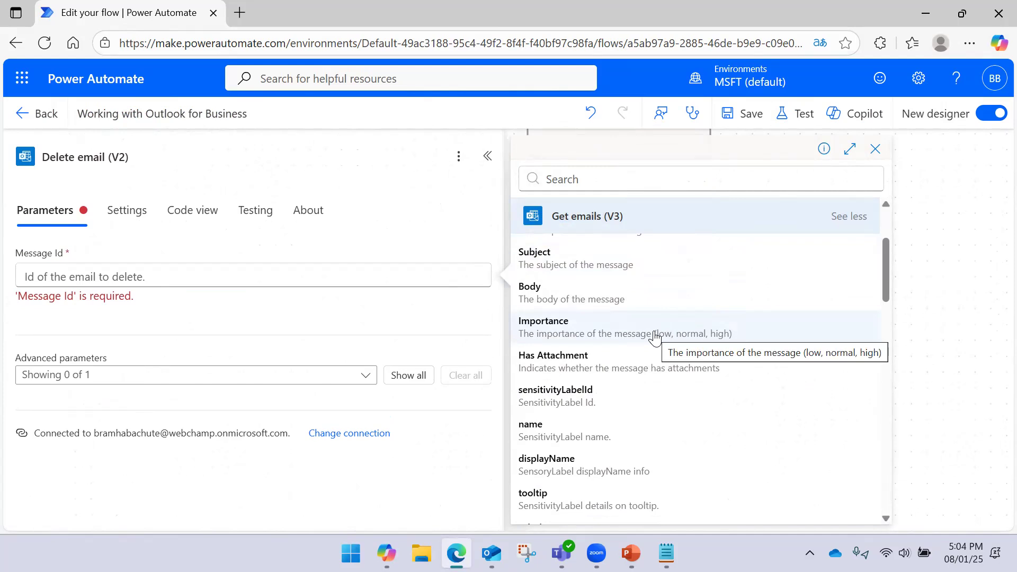
left_click(874, 149)
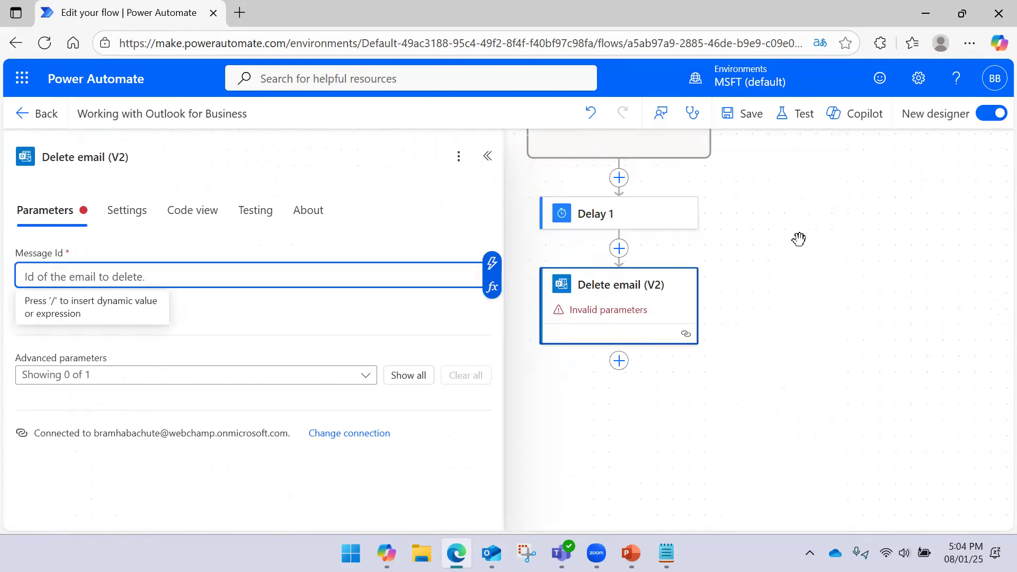
scroll(815, 322, "up", 1)
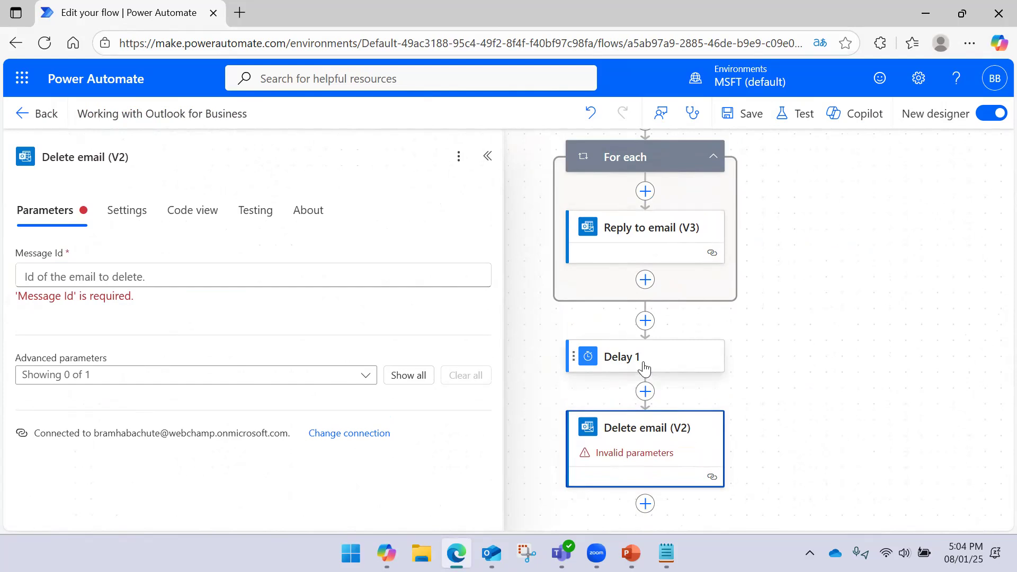
left_click(644, 437)
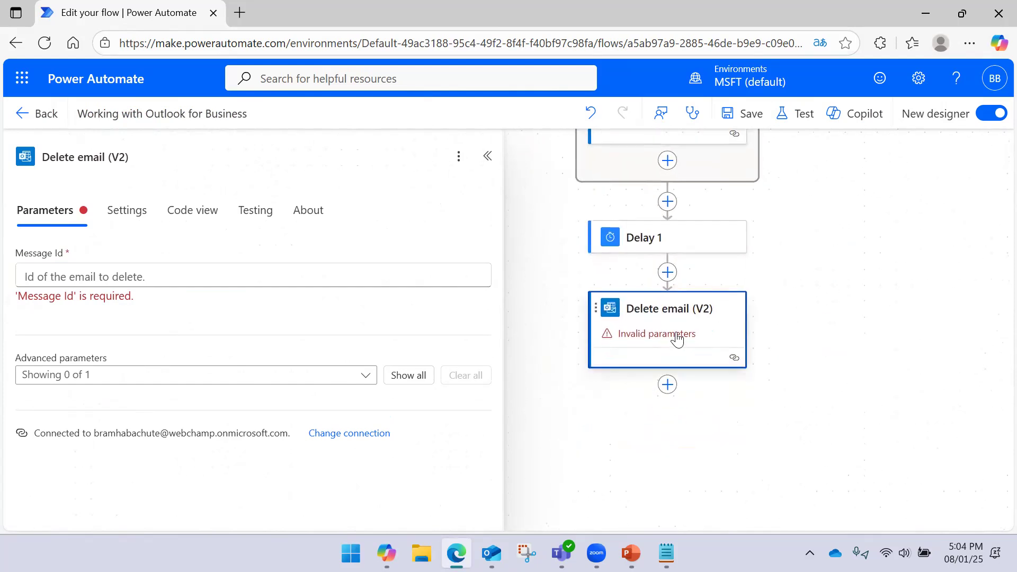
- Set Message Id to Get emails' Message Id, wrapping Delete email in For each 1
left_click(254, 282)
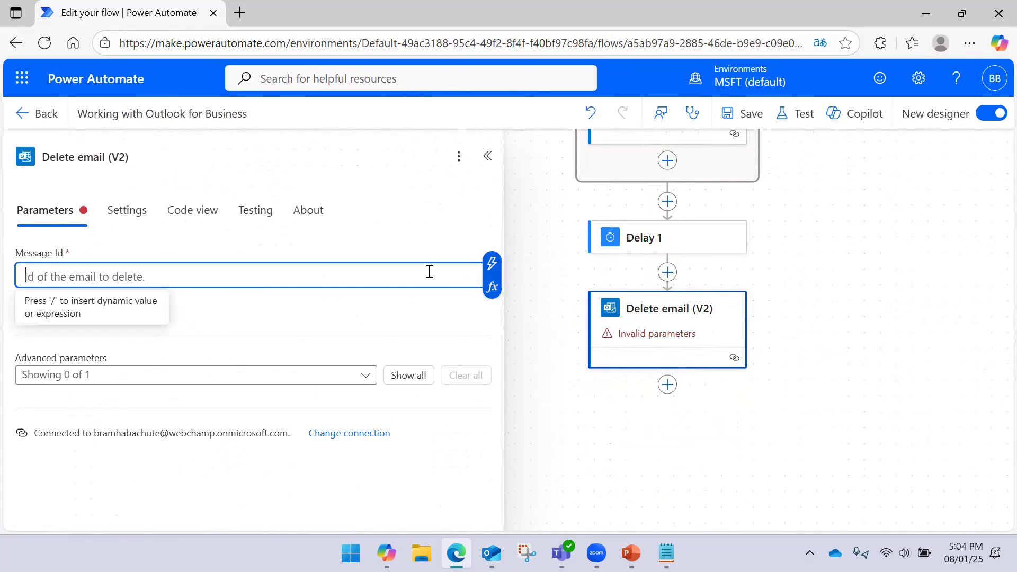
left_click(488, 263)
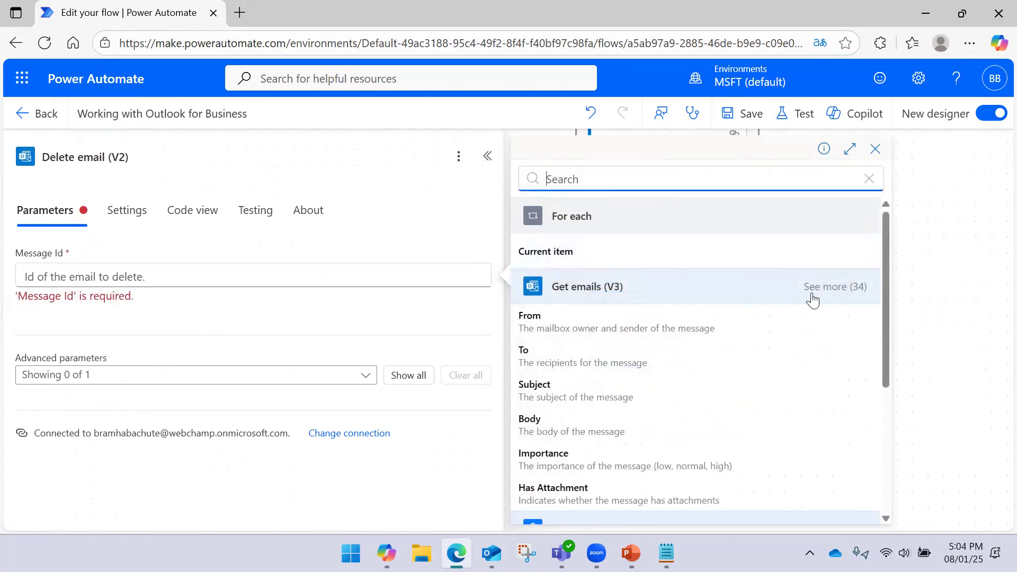
left_click(850, 286)
scroll(647, 338, "down", 5)
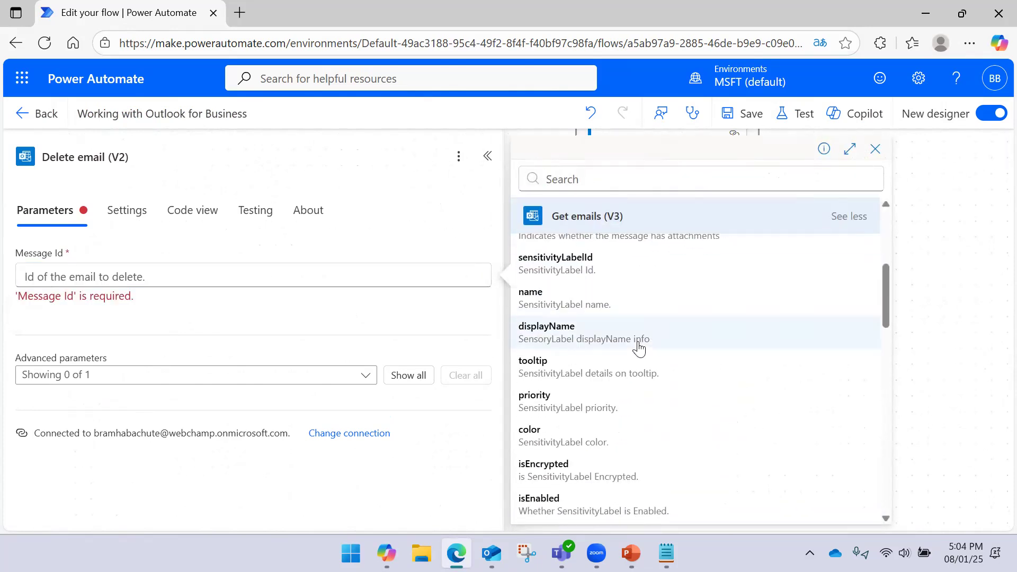
scroll(639, 347, "down", 7)
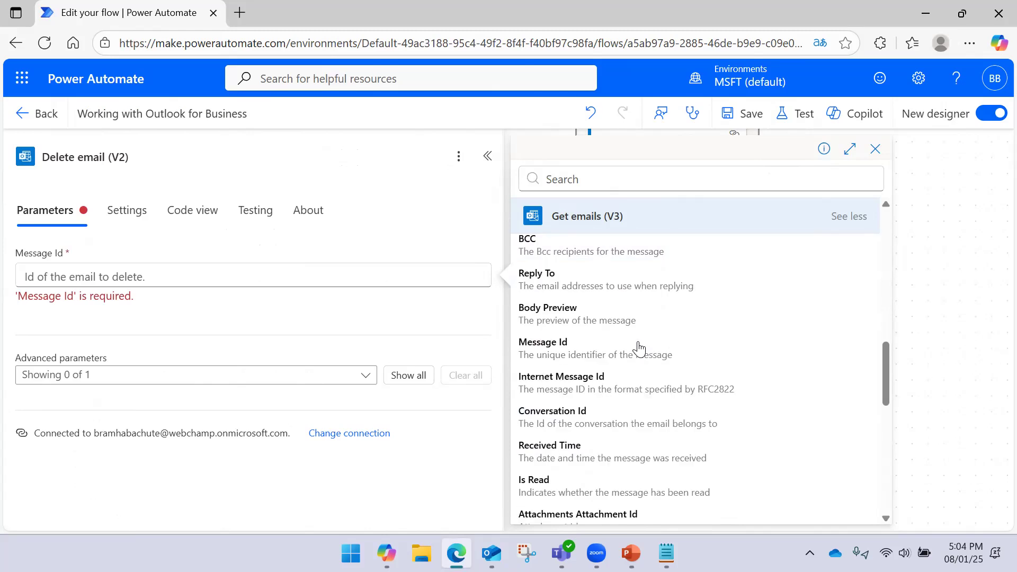
left_click(633, 349)
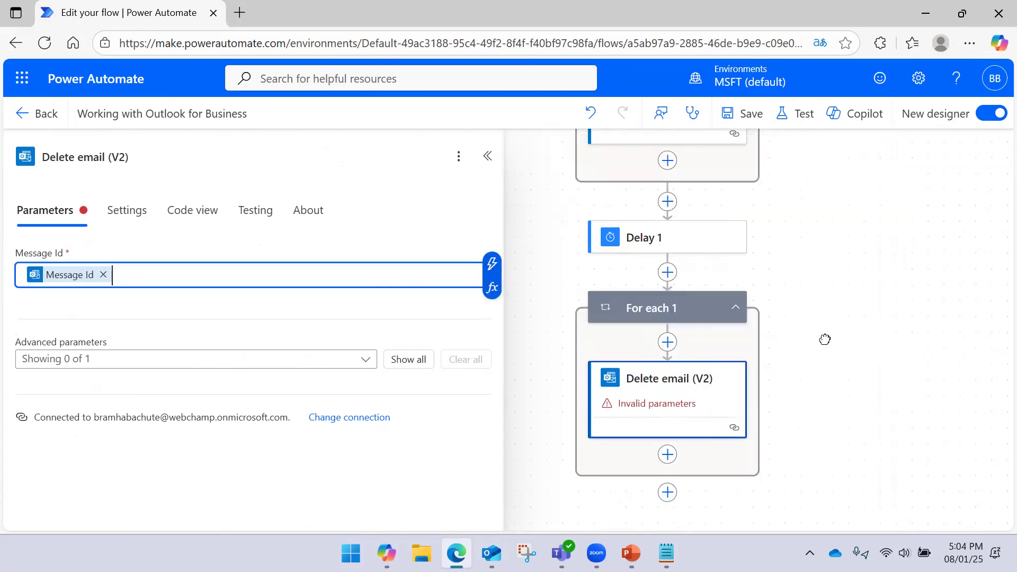
left_click(266, 367)
- Close Delete email's advanced parameters and save the flow
left_click(254, 382)
left_click(274, 342)
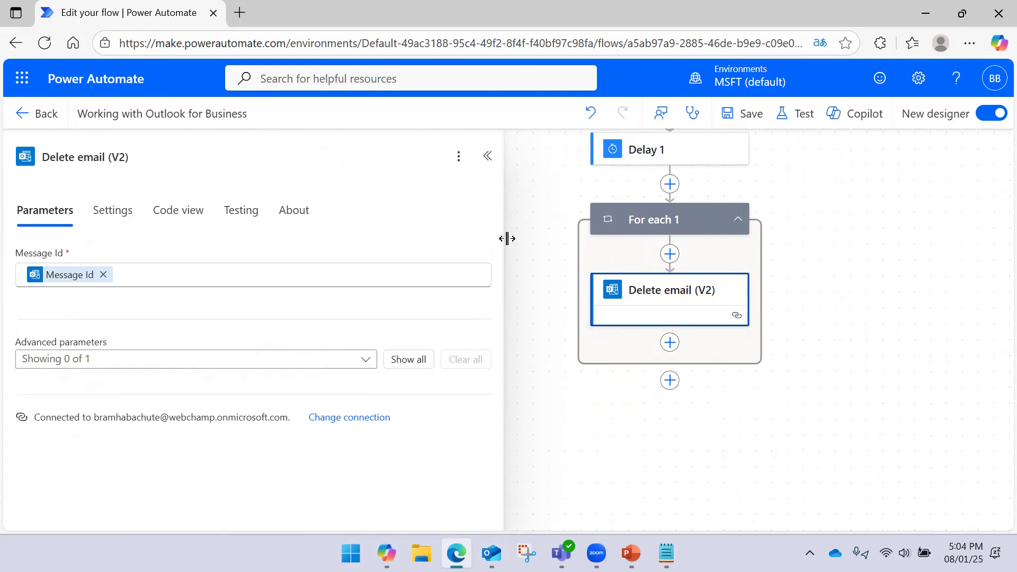
left_click(487, 156)
left_click(741, 114)
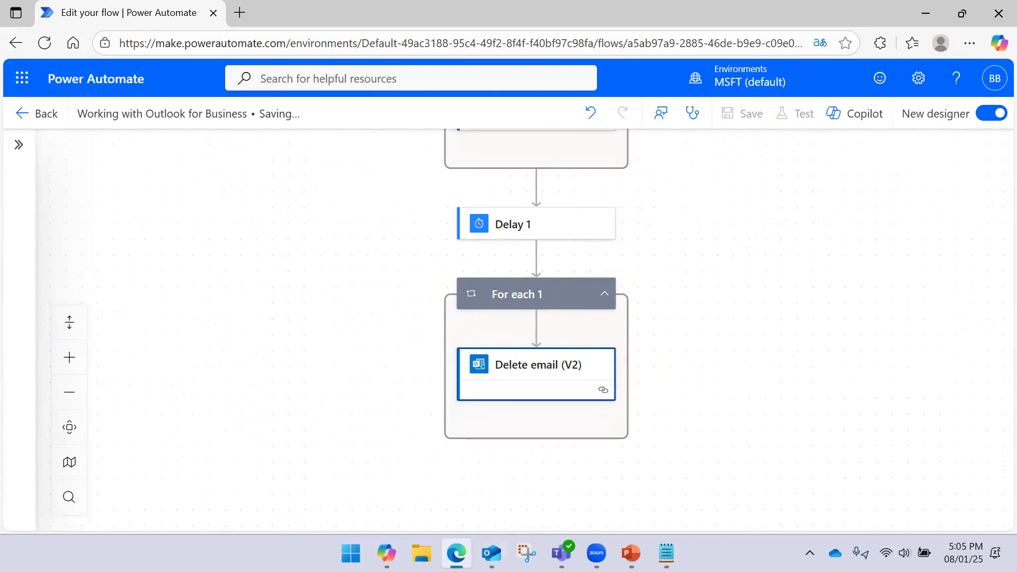
- Check Outlook's Sent Items and inbox, review Delay 1, then start a flow test
left_click(492, 552)
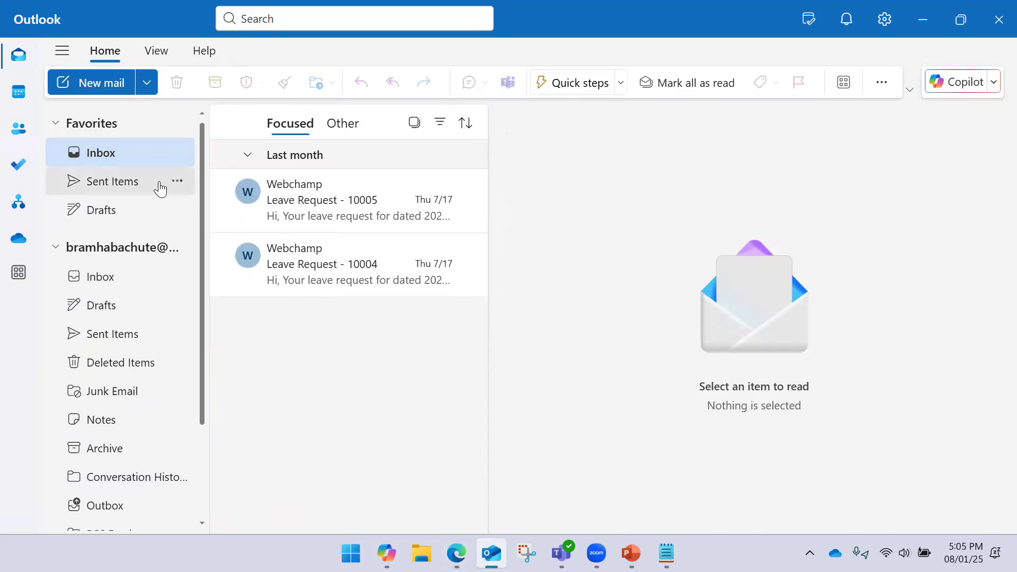
left_click(158, 188)
left_click(136, 157)
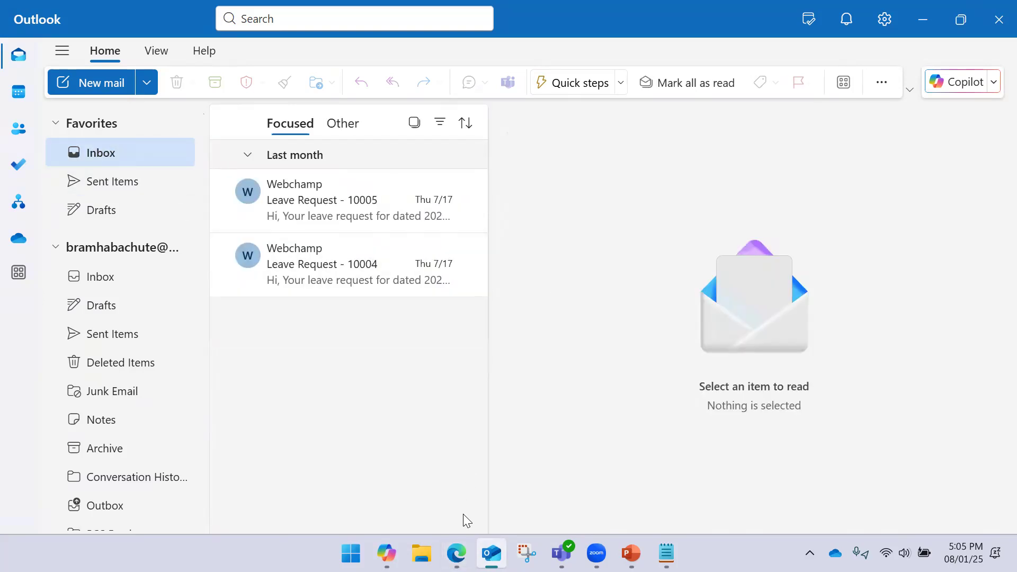
left_click(456, 552)
left_click(567, 264)
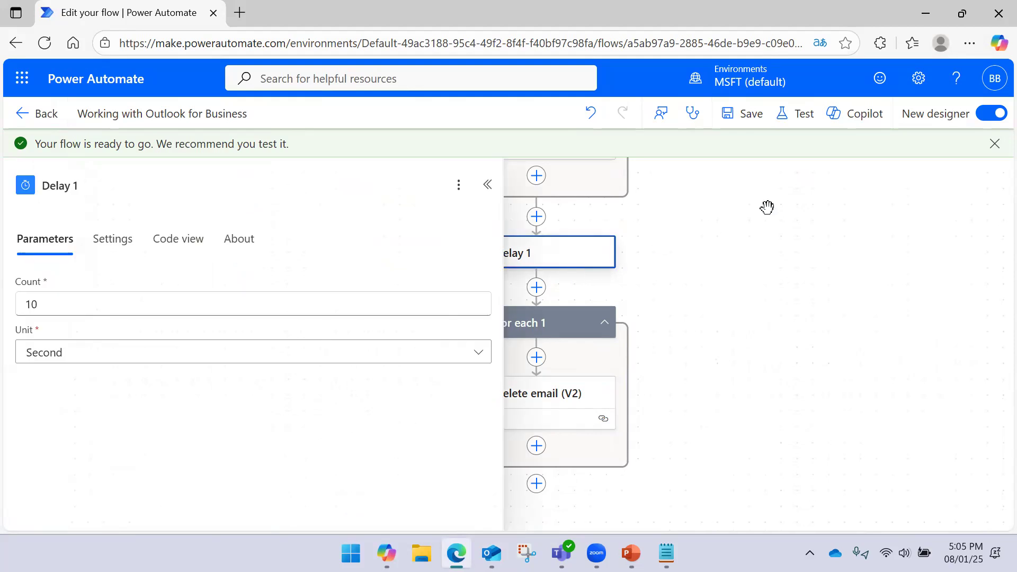
left_click(487, 184)
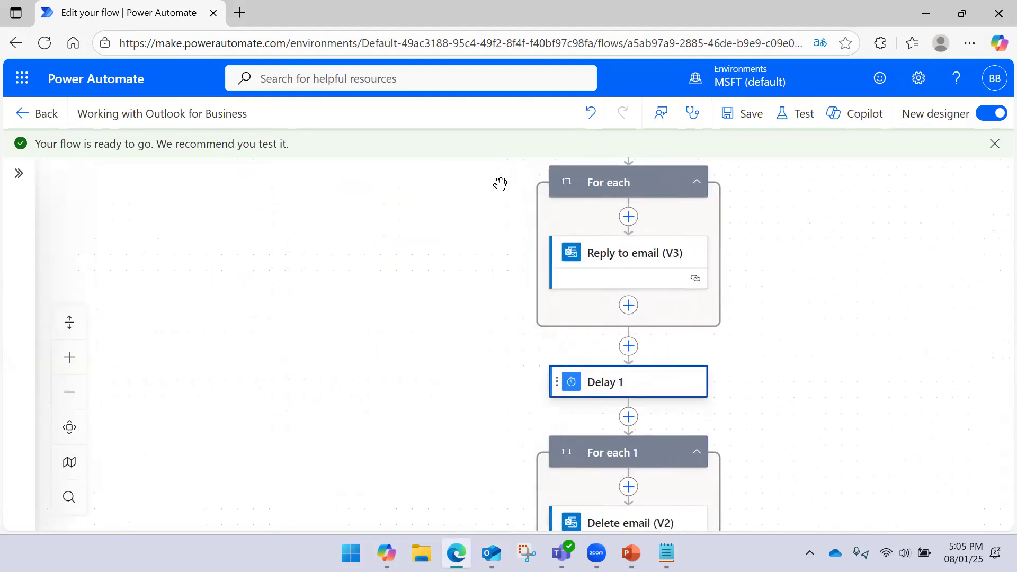
left_click(795, 113)
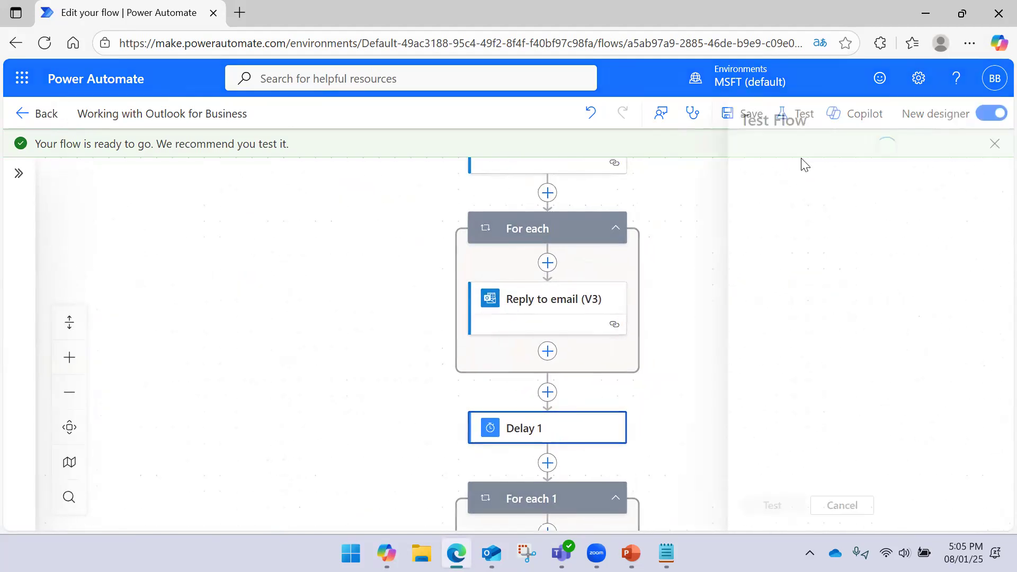
- Run a manual test, dismiss the confirmation, and follow the run's progress
left_click(740, 506)
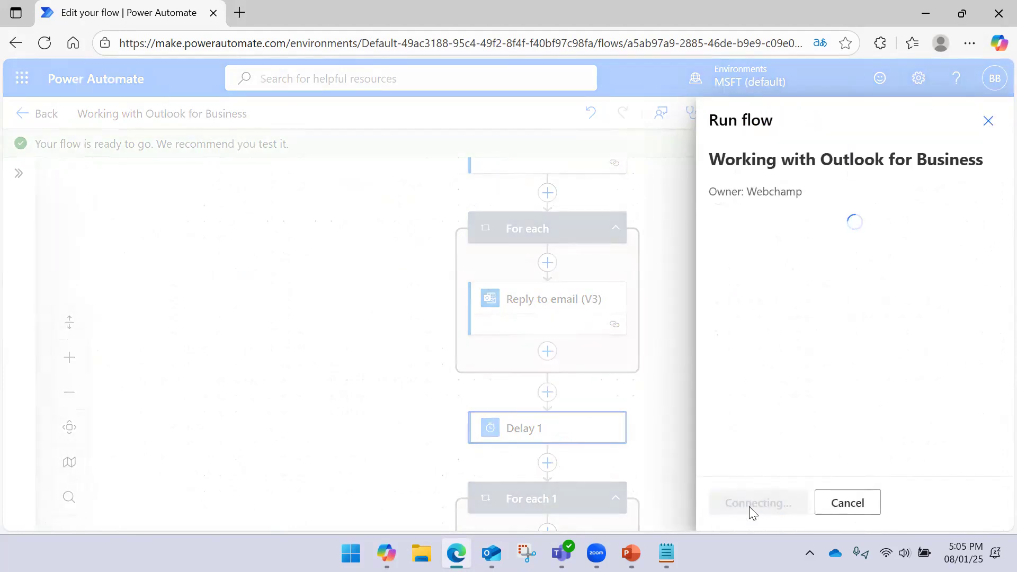
left_click(748, 504)
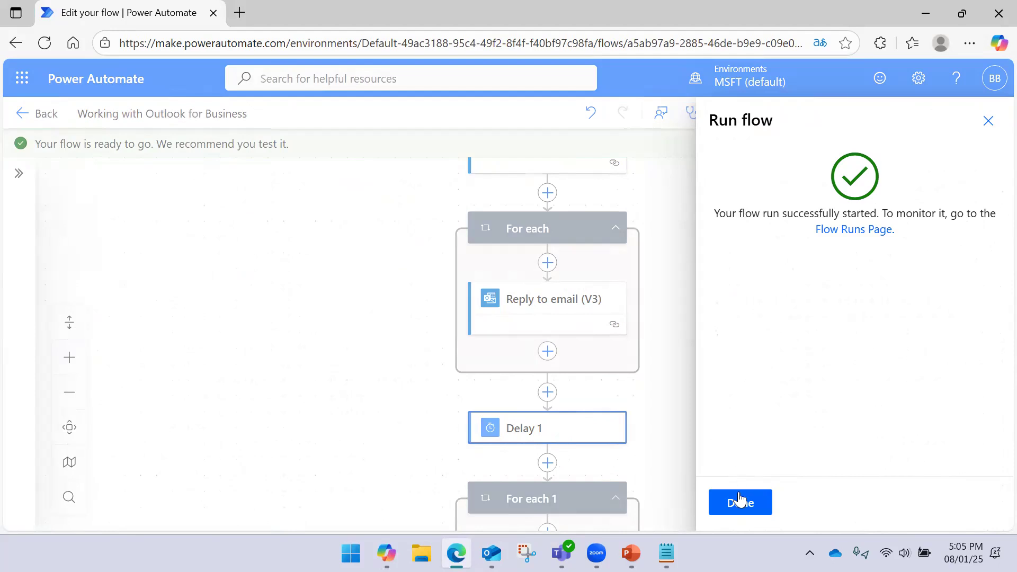
left_click(740, 501)
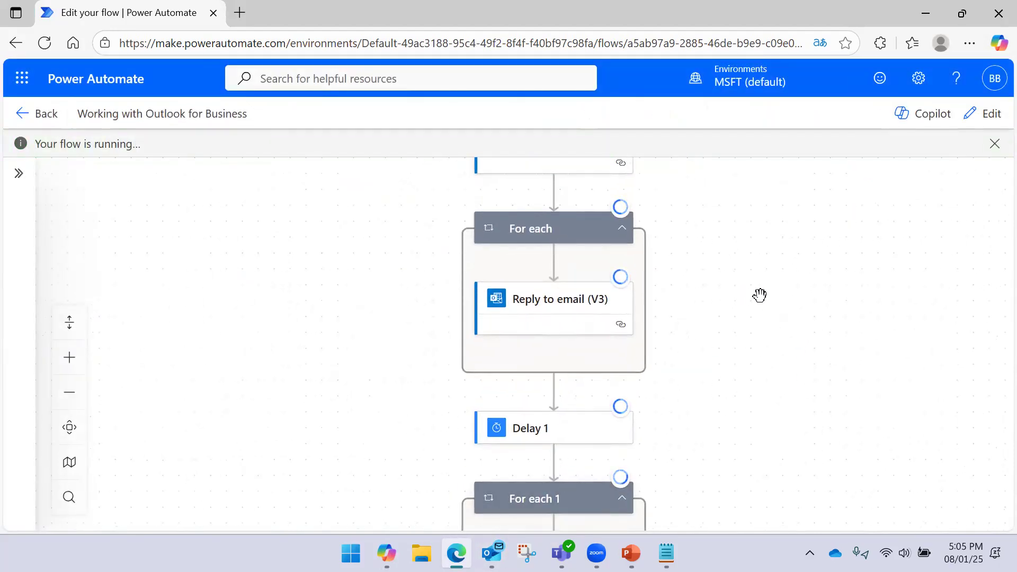
scroll(760, 295, "up", 3)
left_click(491, 554)
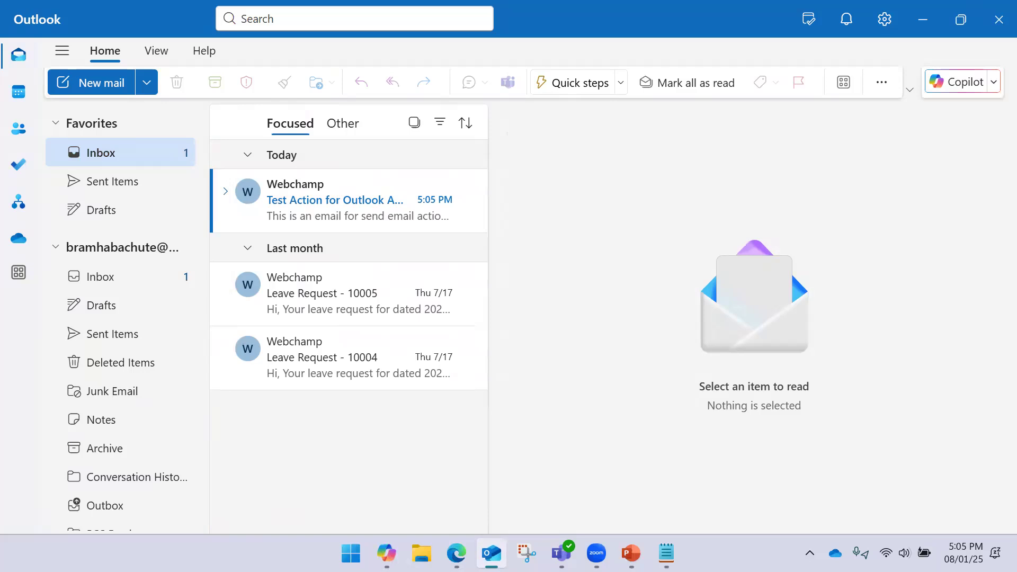
left_click(492, 553)
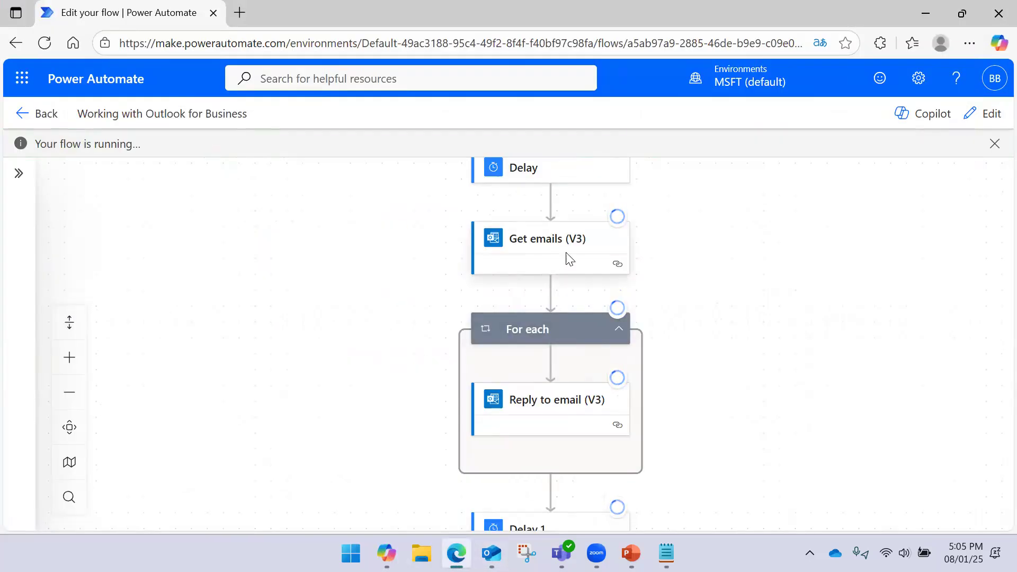
scroll(749, 254, "up", 2)
scroll(741, 291, "down", 4)
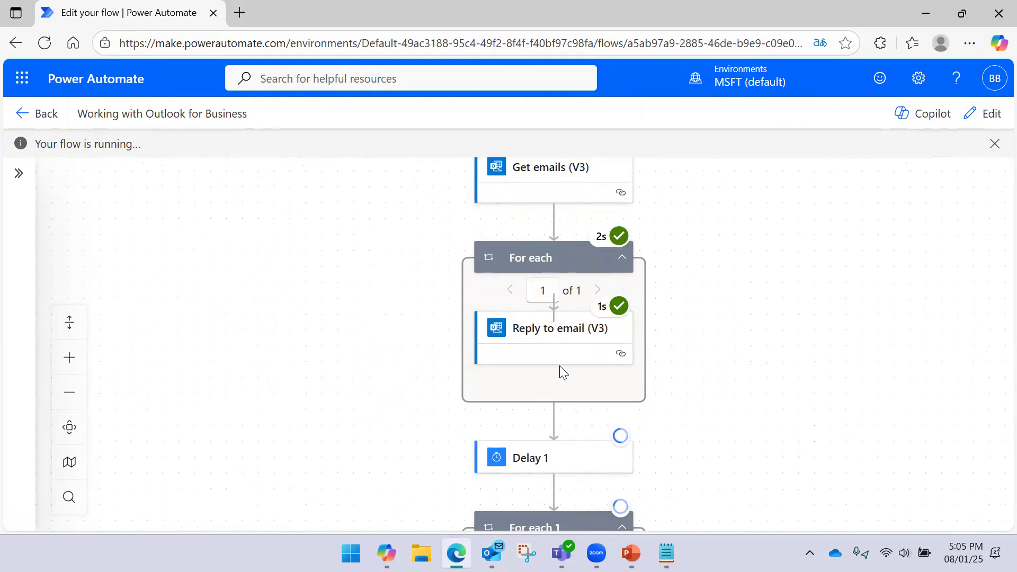
scroll(708, 354, "down", 1)
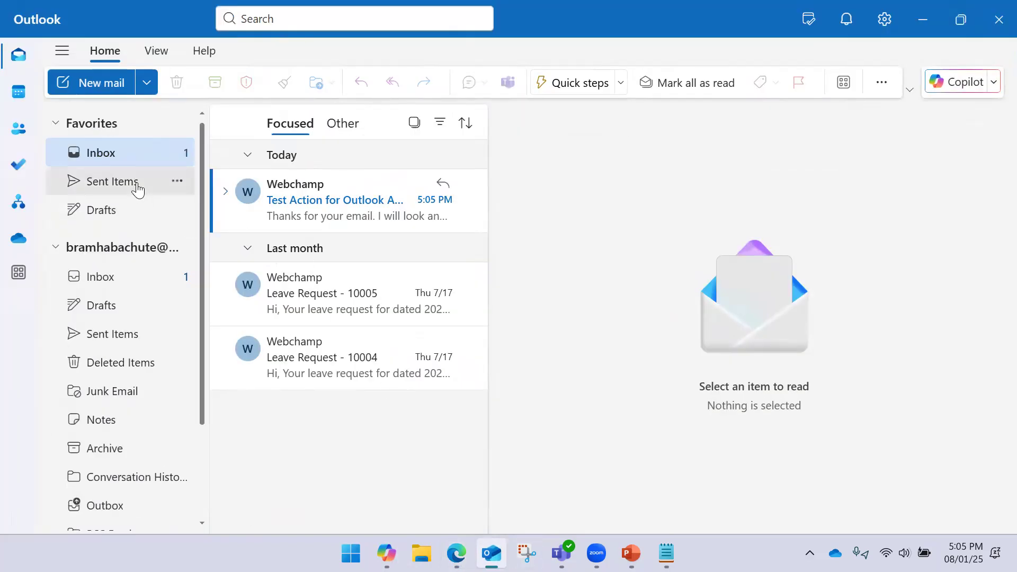
- Check the automatic reply in Sent Items, then return to the inbox
left_click(137, 189)
left_click(344, 203)
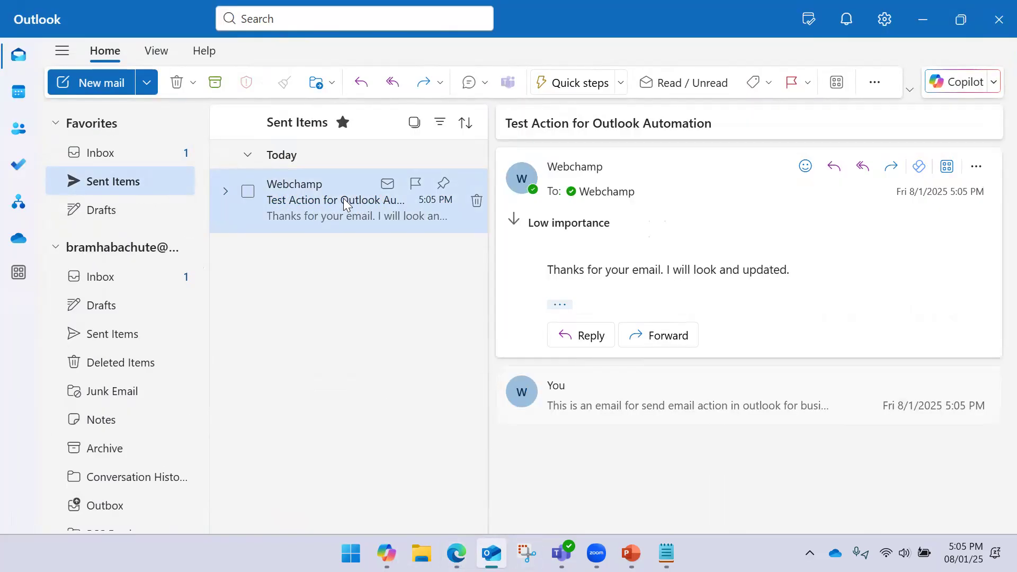
left_click(113, 153)
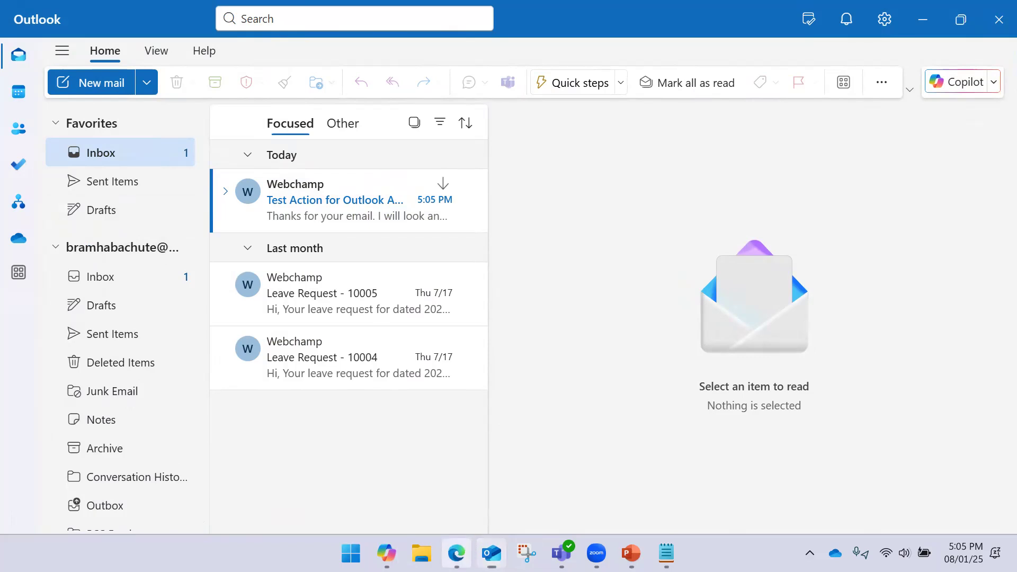
left_click(456, 553)
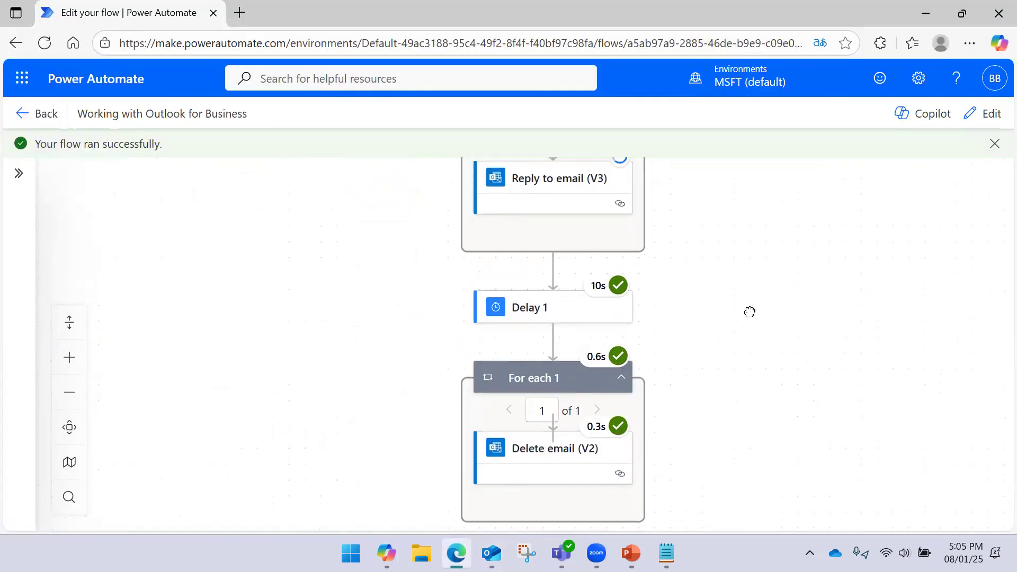
left_click(492, 553)
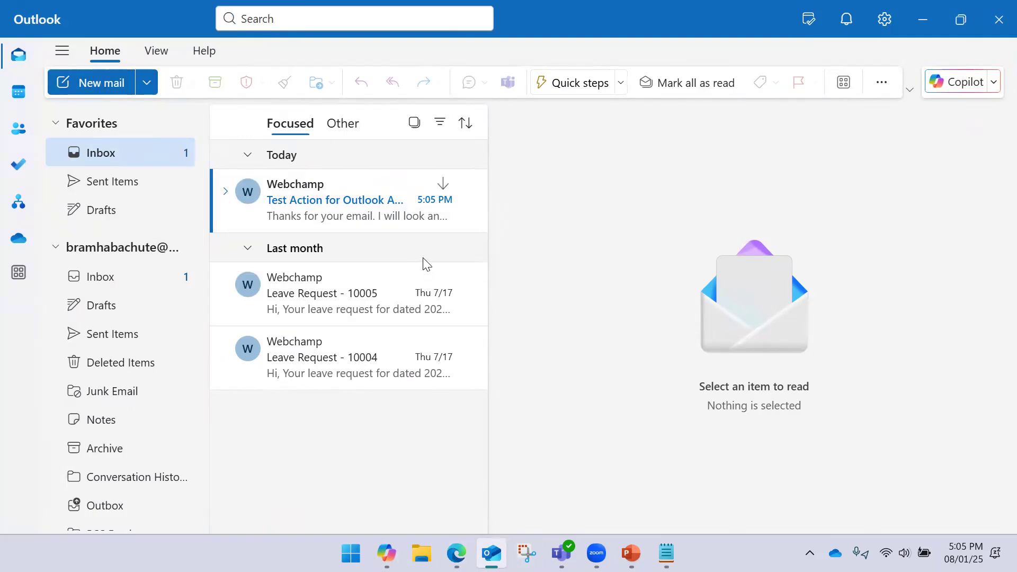
- Open the Test Action for Outlook Automation conversation and expand its original message
left_click(373, 225)
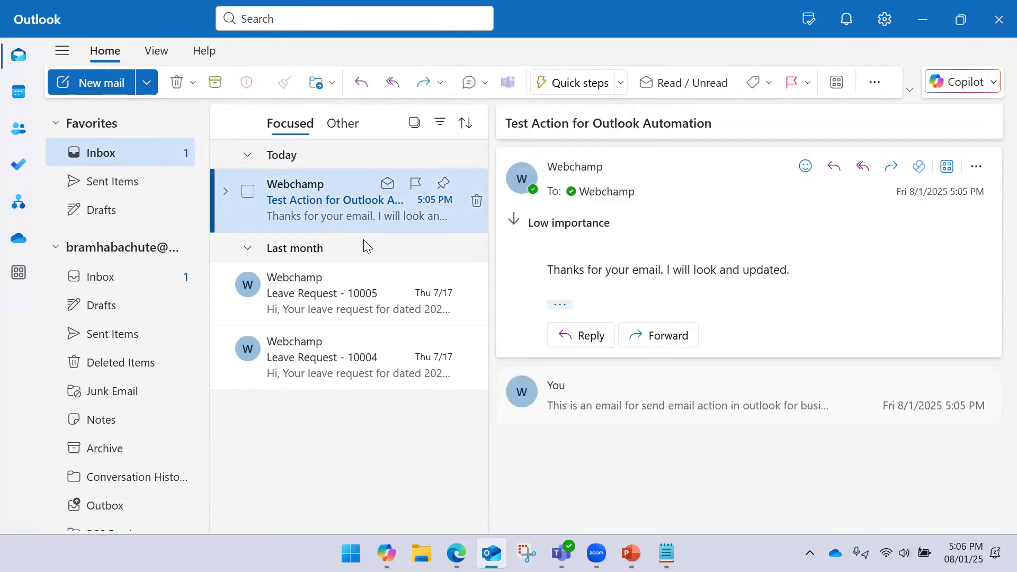
left_click(326, 153)
left_click(246, 155)
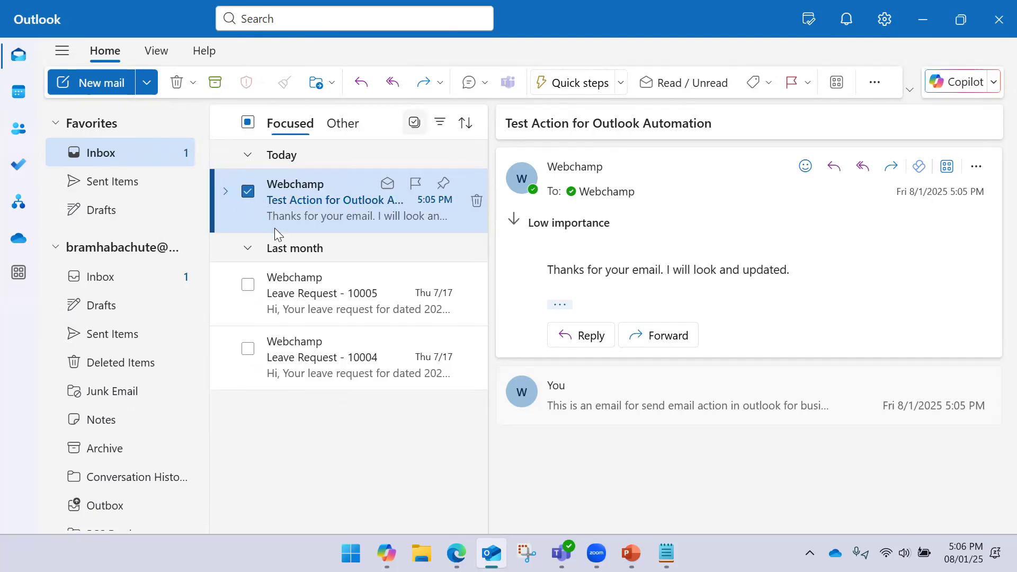
left_click(251, 193)
left_click(253, 200)
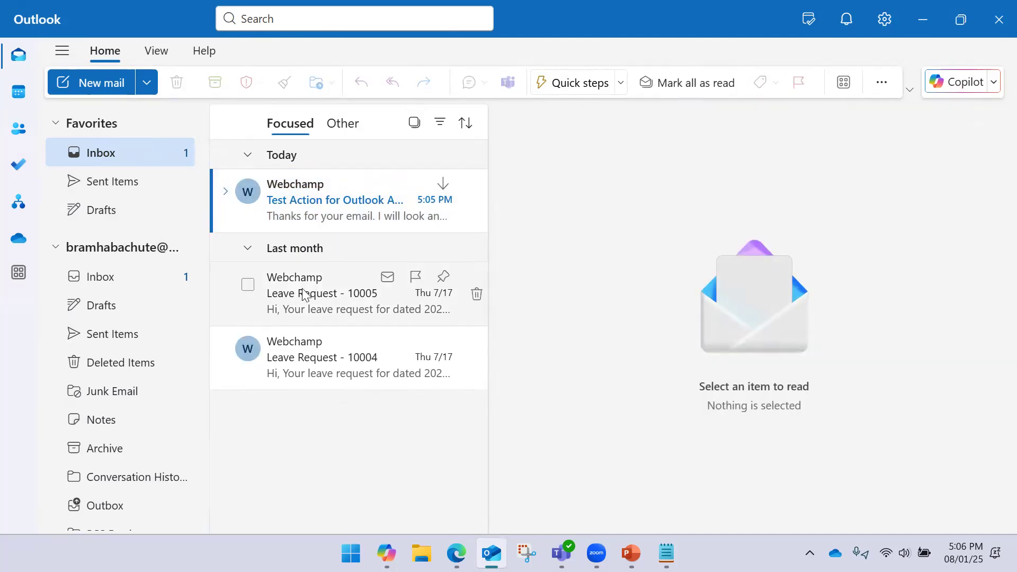
left_click(301, 288)
left_click(300, 197)
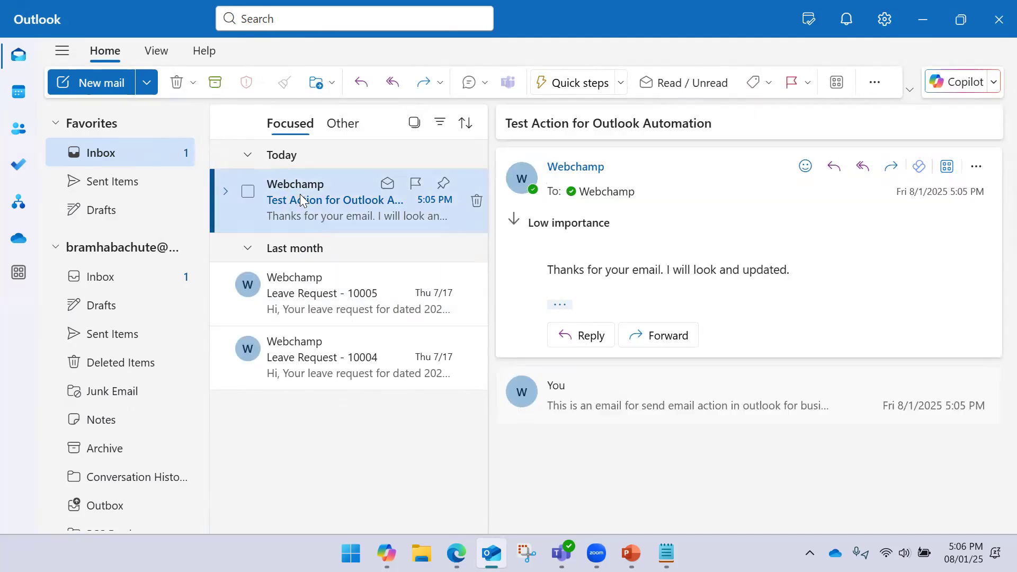
left_click(633, 399)
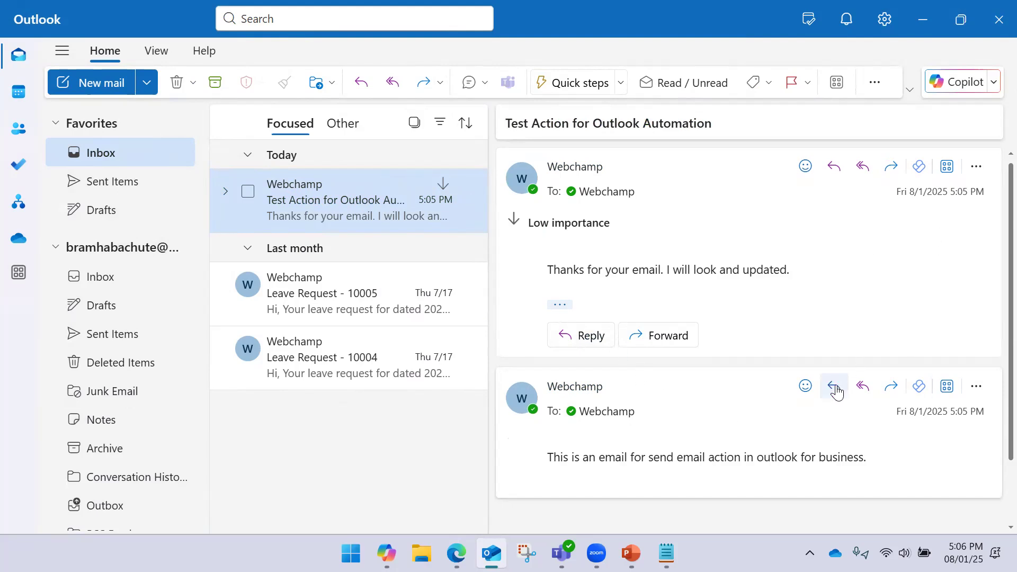
- Recheck Sent Items and the Test Action email, then view the successful run's Delete email step
left_click(96, 180)
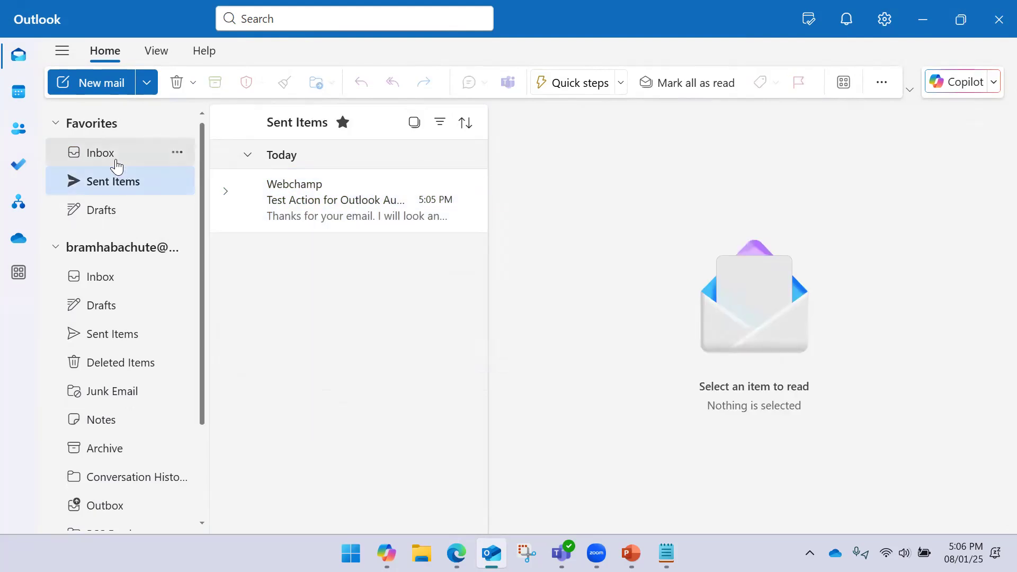
left_click(118, 159)
left_click(336, 220)
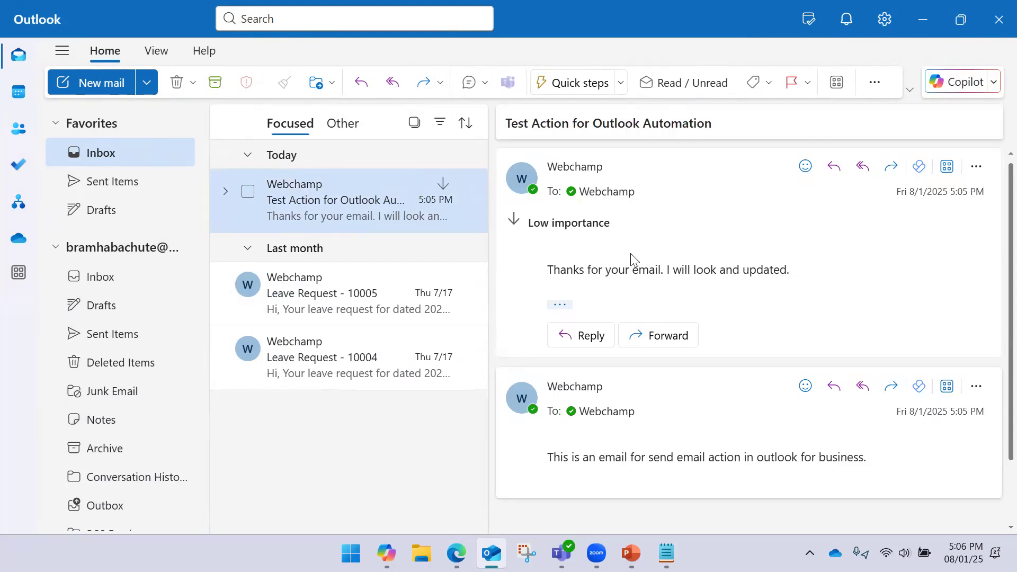
scroll(694, 252, "down", 2)
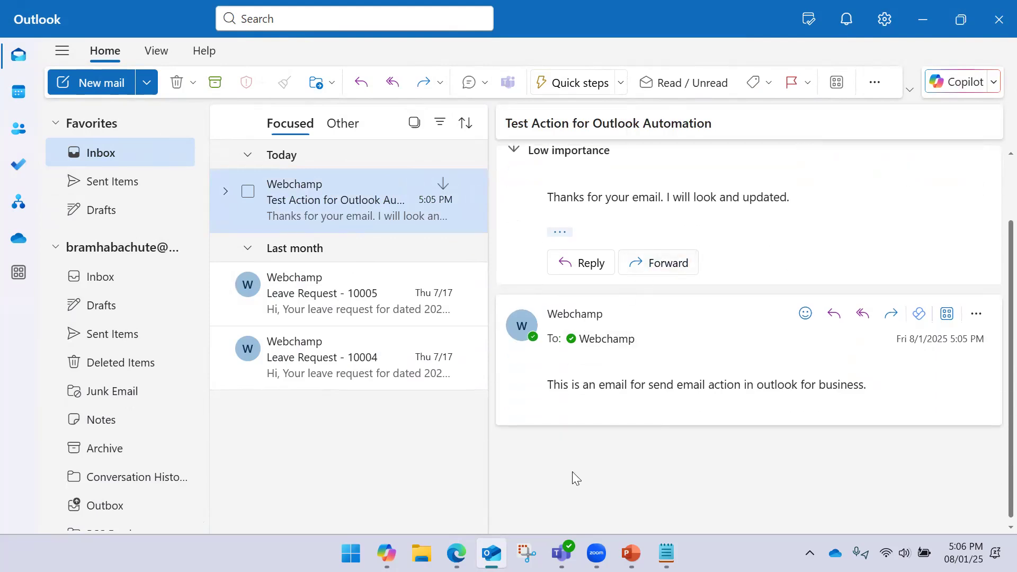
left_click(456, 552)
left_click_drag(742, 399, 748, 318)
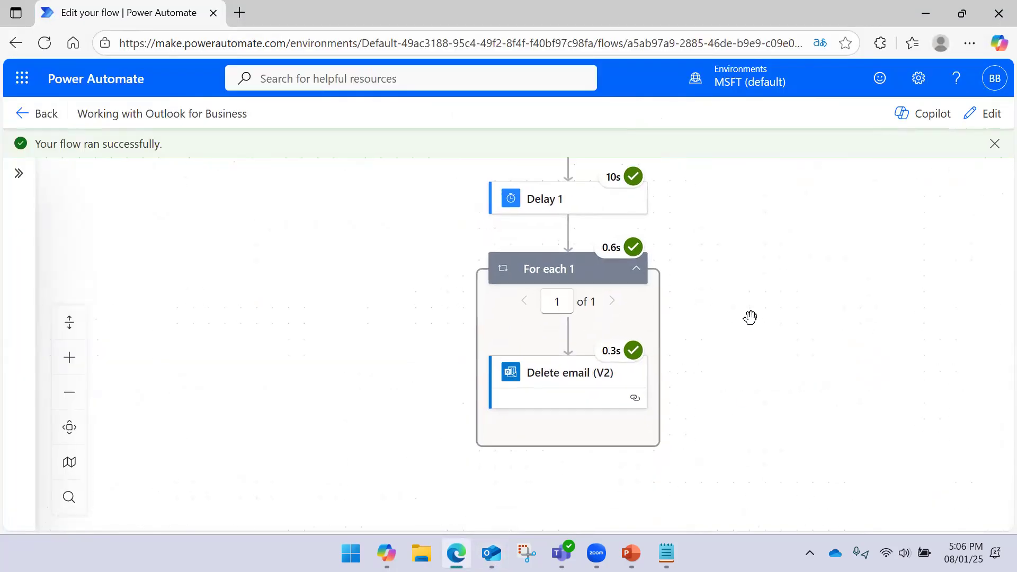
left_click(563, 381)
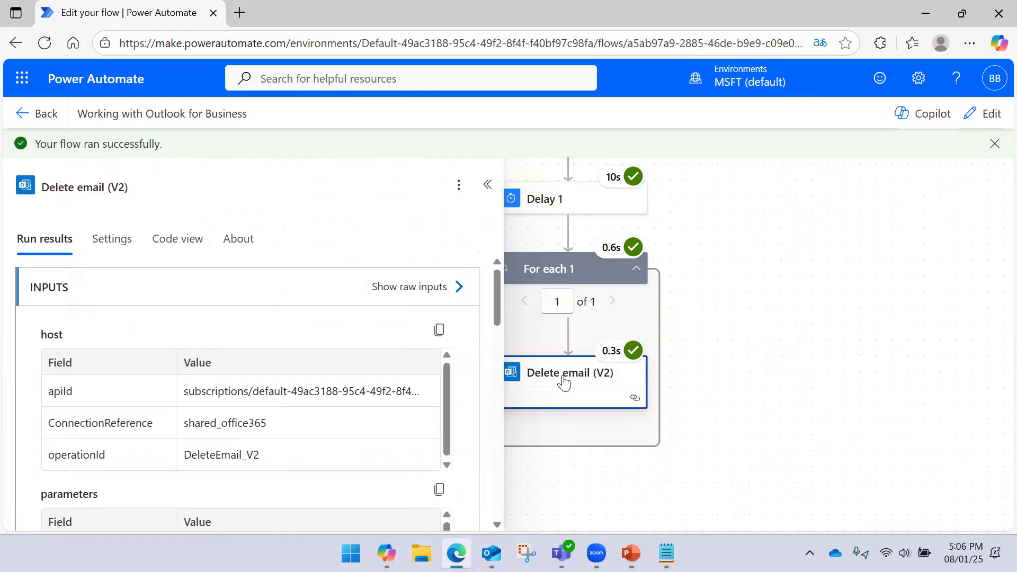
scroll(300, 340, "down", 6)
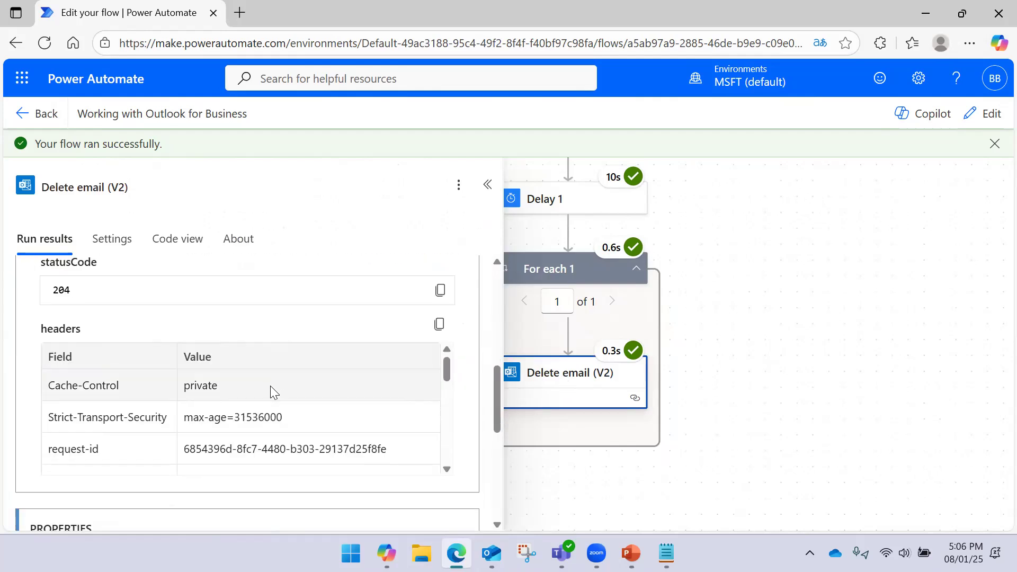
scroll(375, 353, "up", 3)
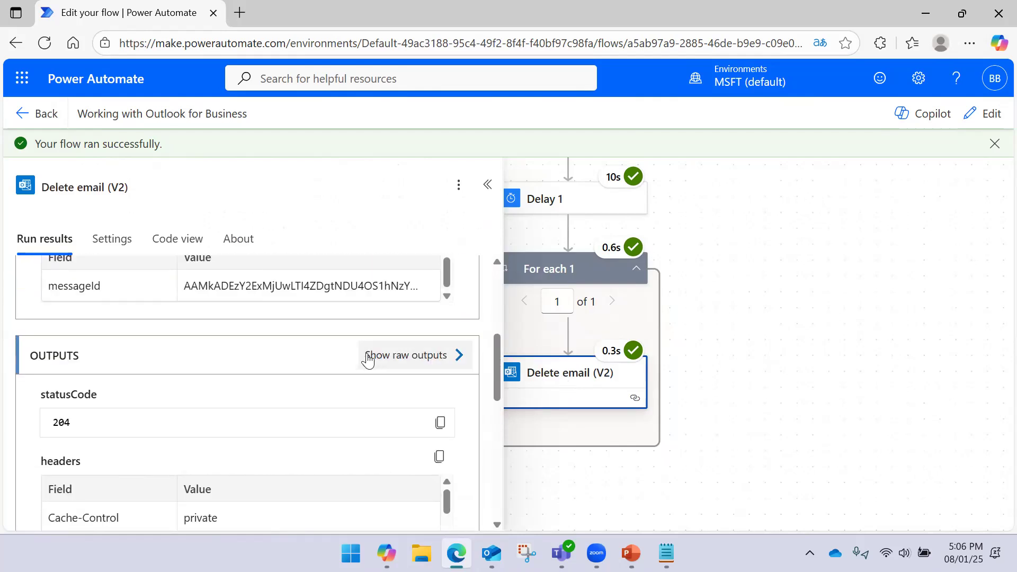
left_click(458, 355)
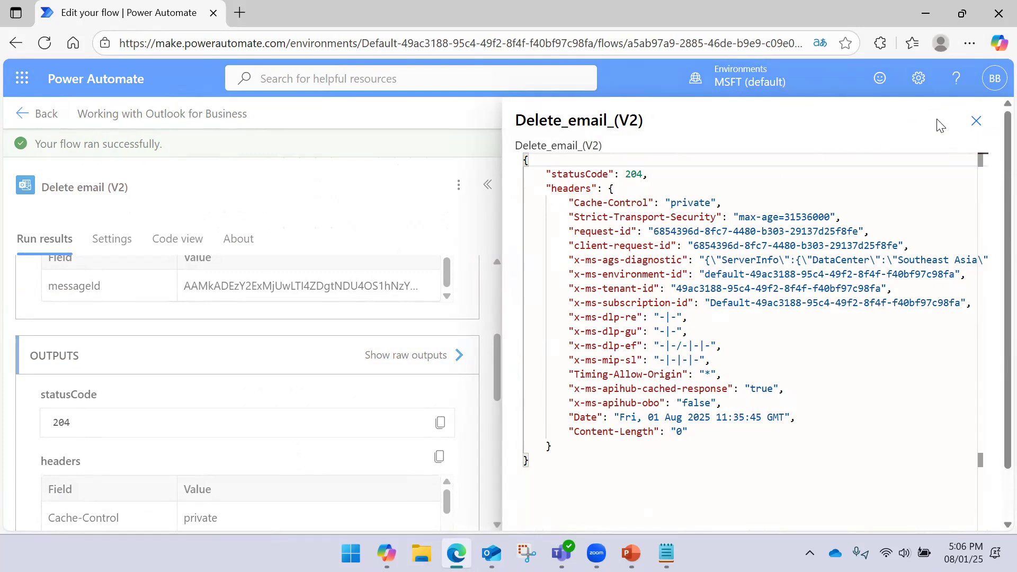
left_click(976, 121)
left_click(486, 186)
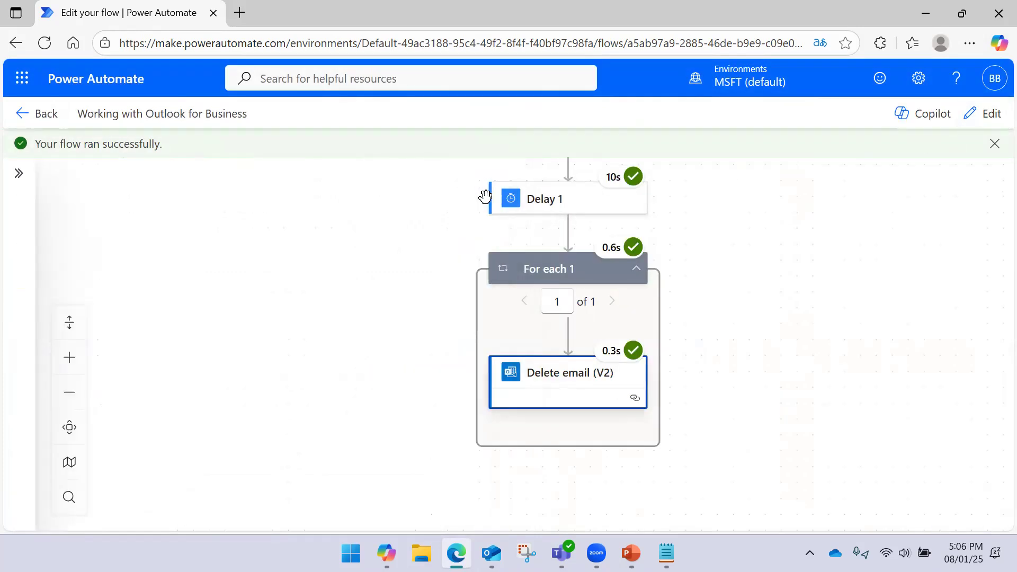
- Open the Send an email (V2) run results, succeeded in 0.4s, then switch to edit mode
scroll(758, 357, "up", 5)
left_click_drag(737, 316, 742, 220)
left_click_drag(733, 357, 747, 263)
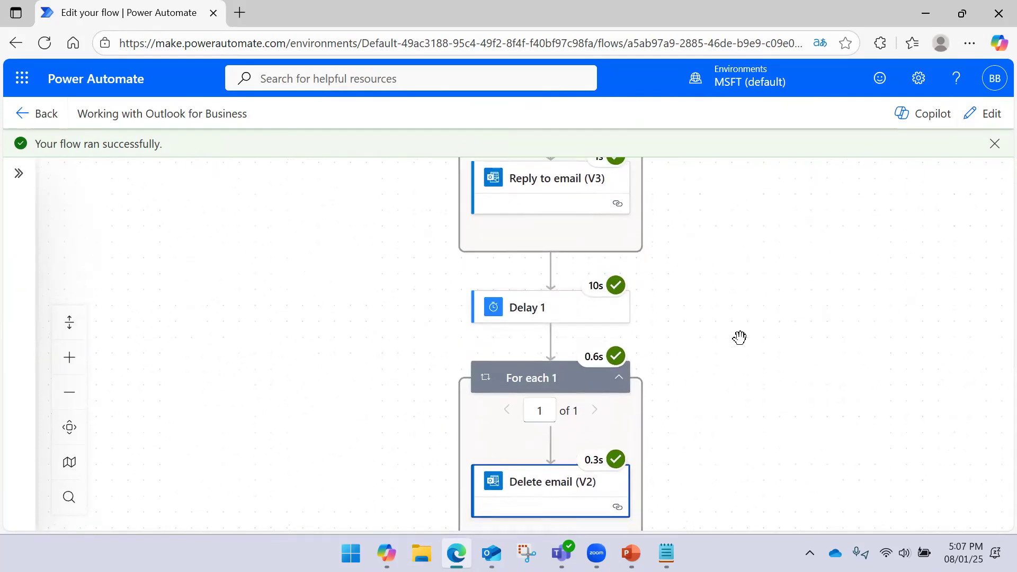
scroll(739, 337, "down", 2)
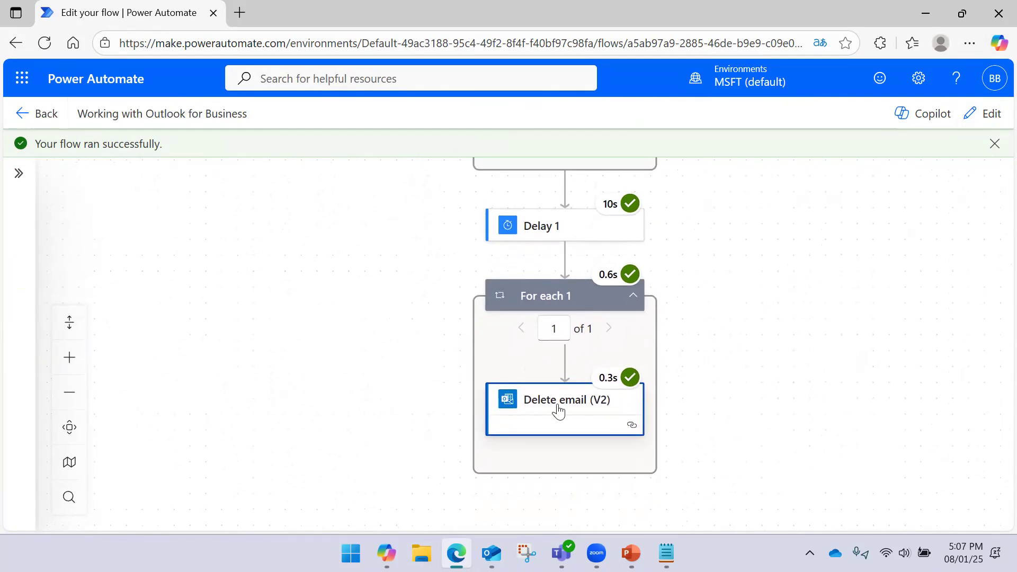
scroll(767, 304, "up", 6)
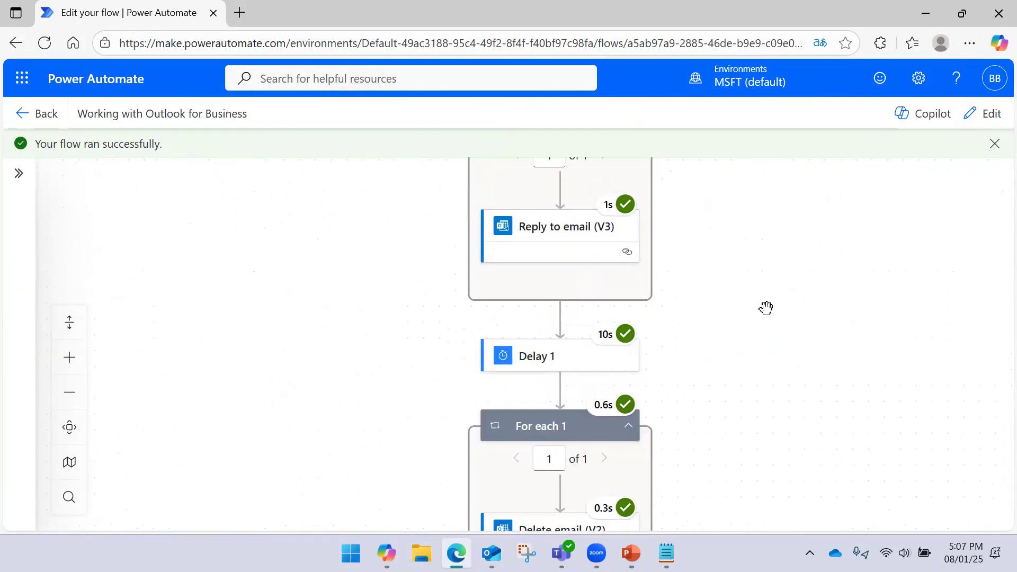
scroll(745, 316, "up", 2)
left_click_drag(735, 251, 703, 303)
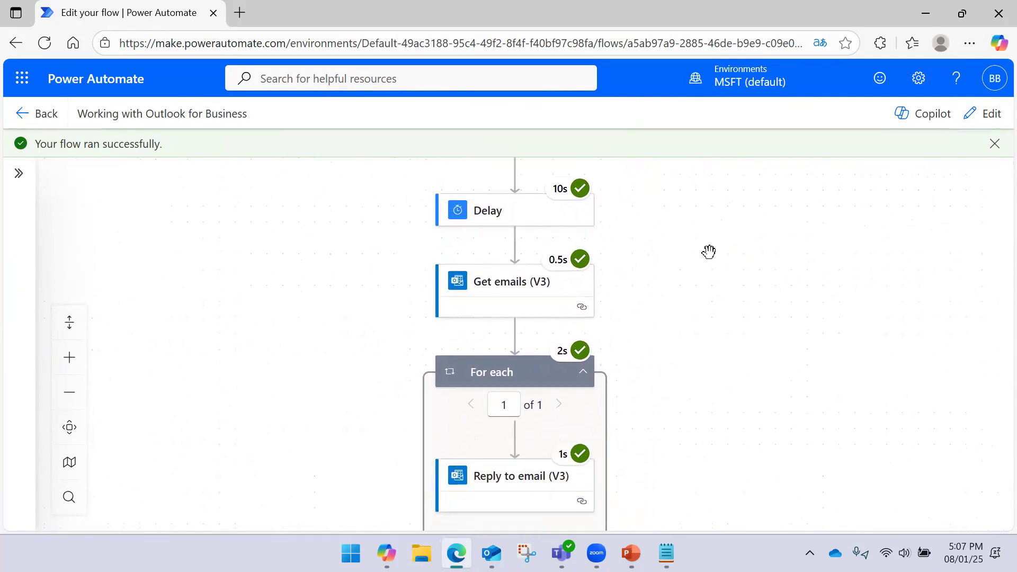
scroll(709, 251, "up", 4)
left_click(511, 266)
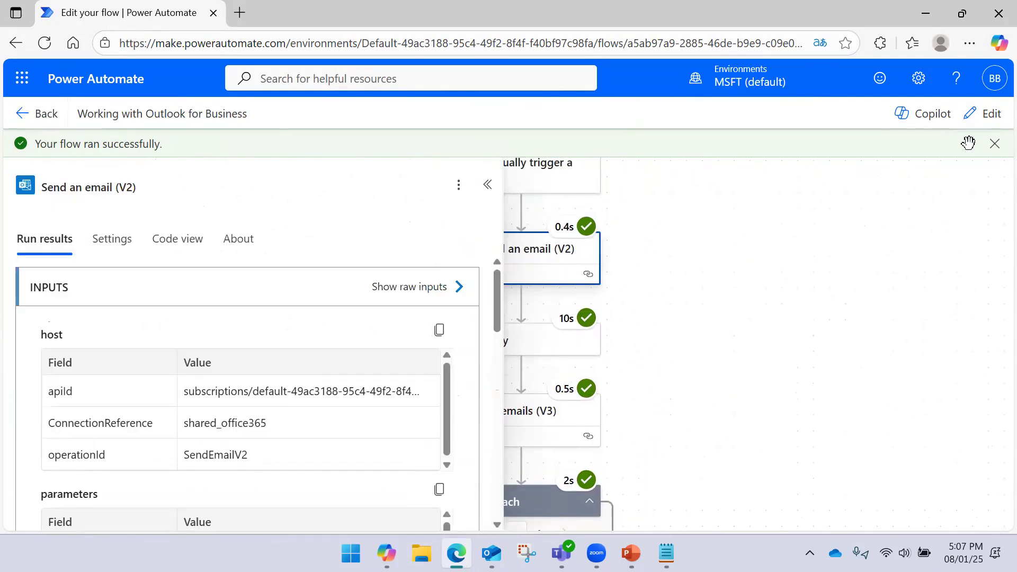
left_click(998, 125)
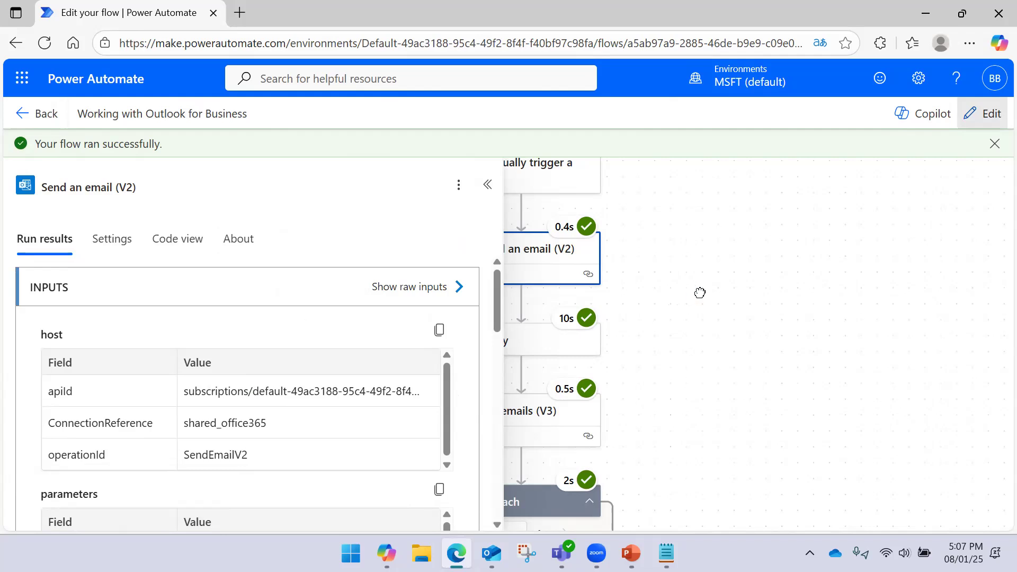
- Delete the Send an email and Delay steps from the flow
right_click(607, 221)
left_click(640, 239)
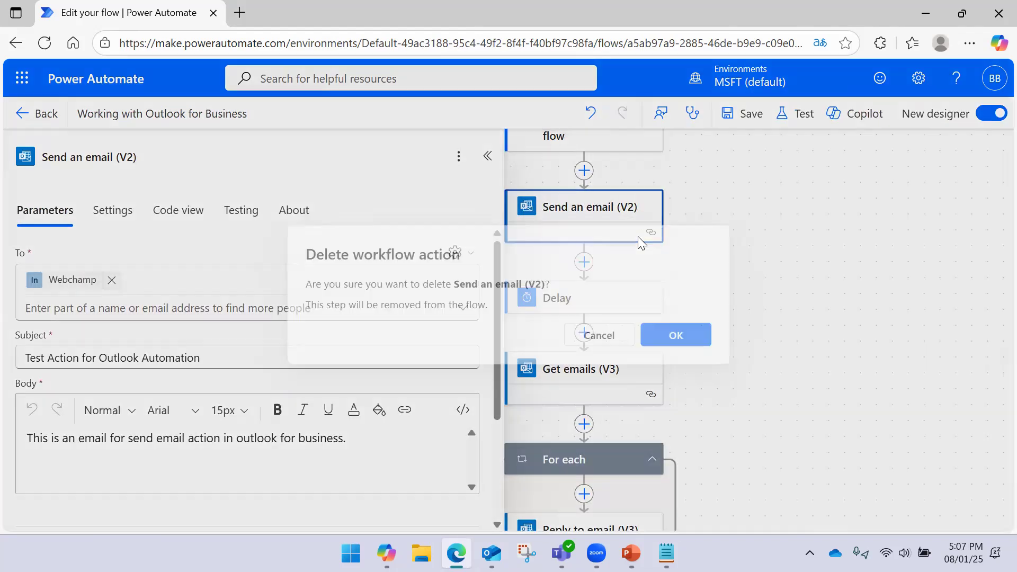
left_click(680, 333)
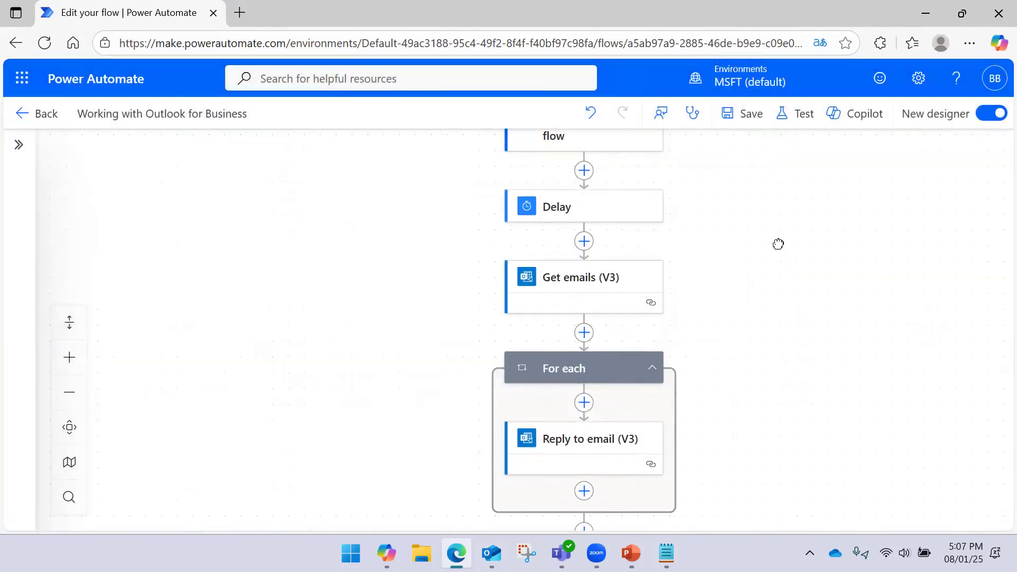
left_click(522, 243)
right_click(522, 241)
left_click(560, 257)
left_click(698, 340)
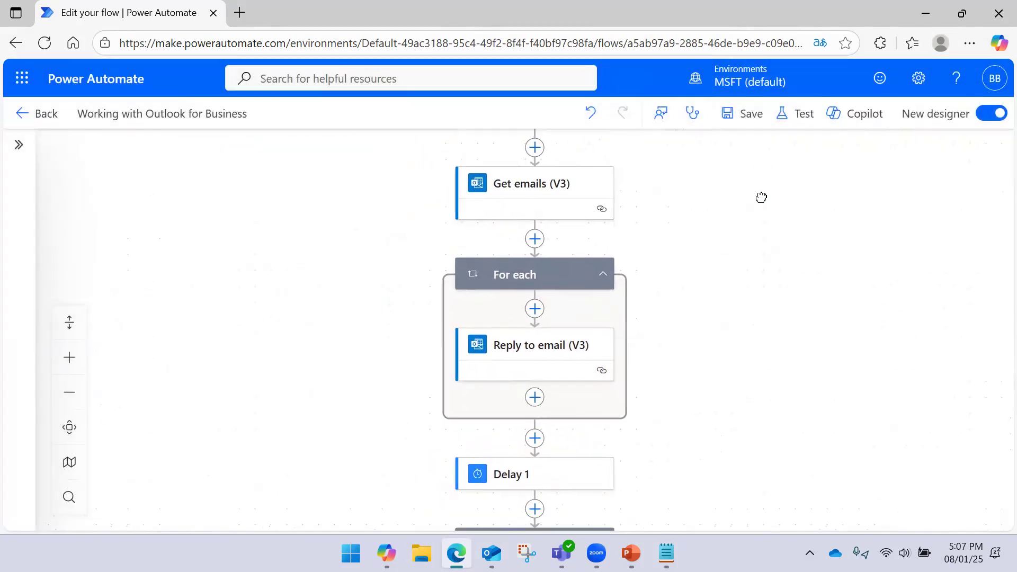
- In Outlook, mark the Test Action email as unread
left_click(492, 553)
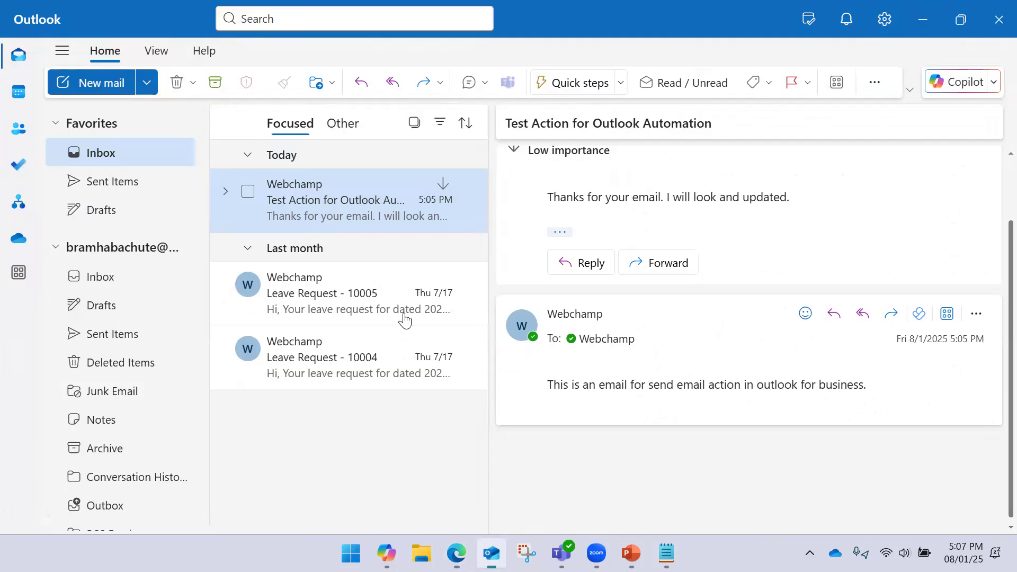
right_click(370, 198)
left_click(350, 198)
left_click(386, 185)
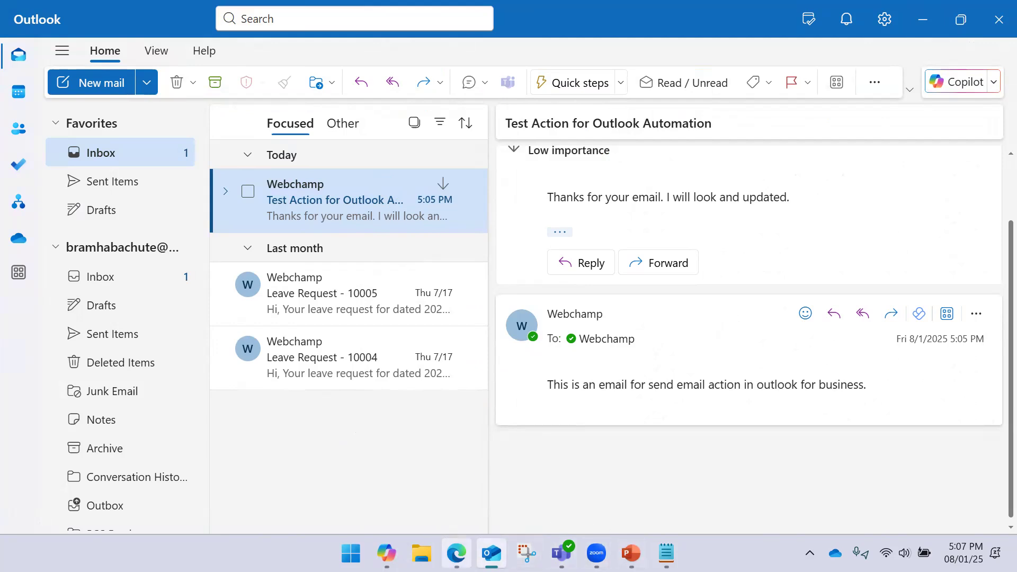
- Delete the For each loop from the flow
left_click(456, 553)
scroll(757, 289, "down", 1)
scroll(757, 289, "down", 3)
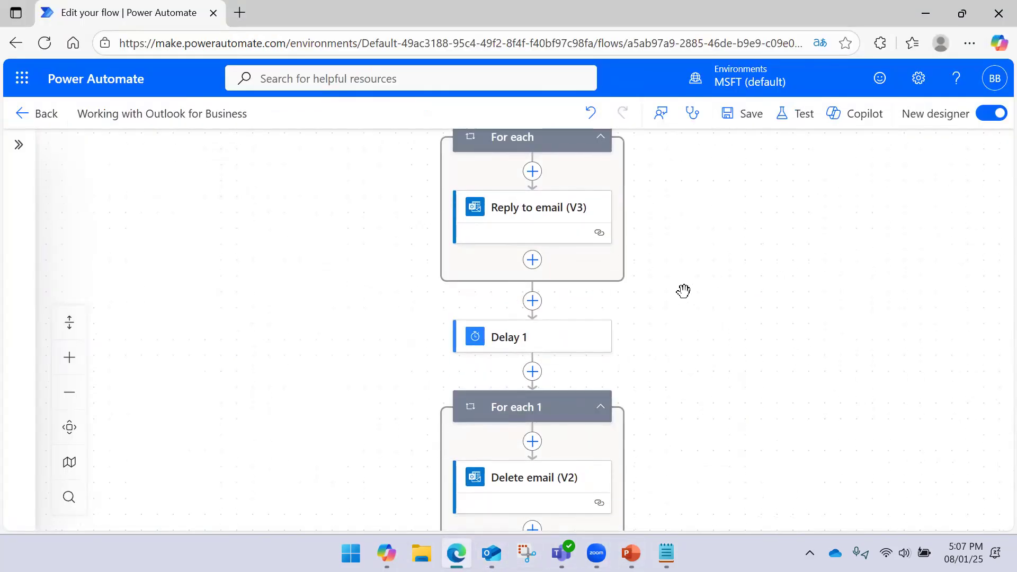
scroll(742, 217, "up", 1)
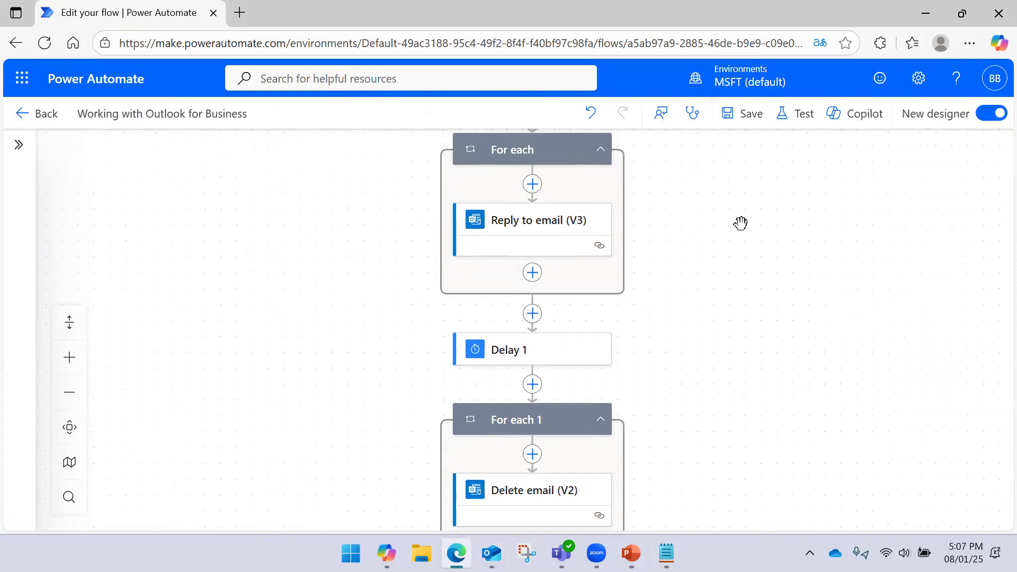
left_click(561, 189)
right_click(562, 191)
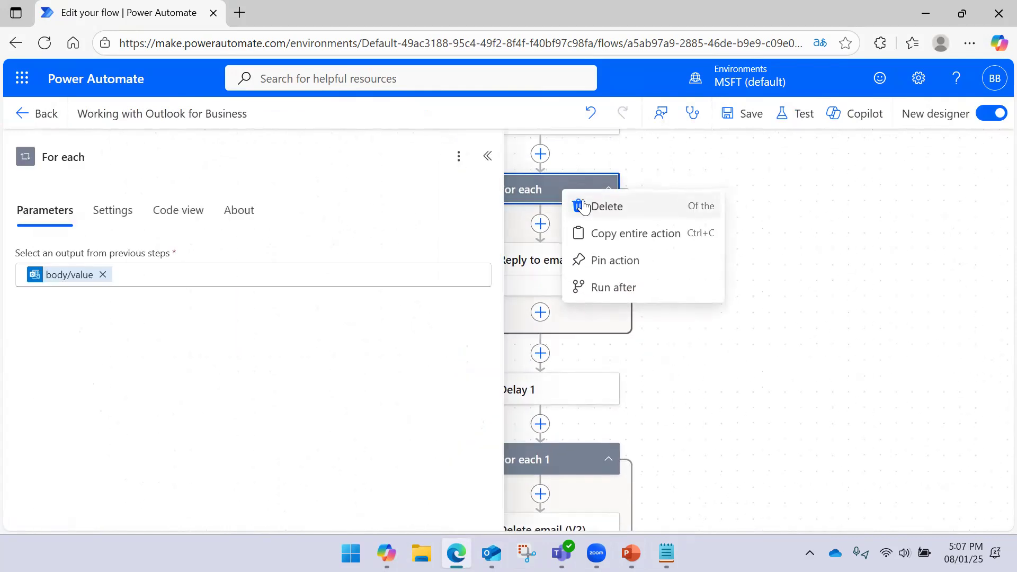
left_click(593, 206)
left_click(689, 338)
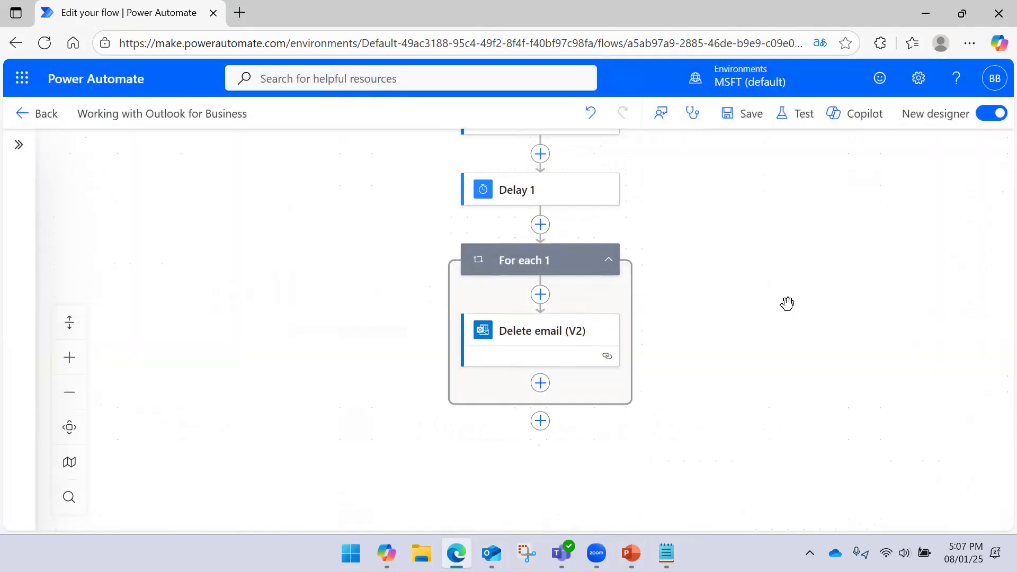
- Delete the Delay 1 step and save the flow
left_click(597, 263)
right_click(598, 261)
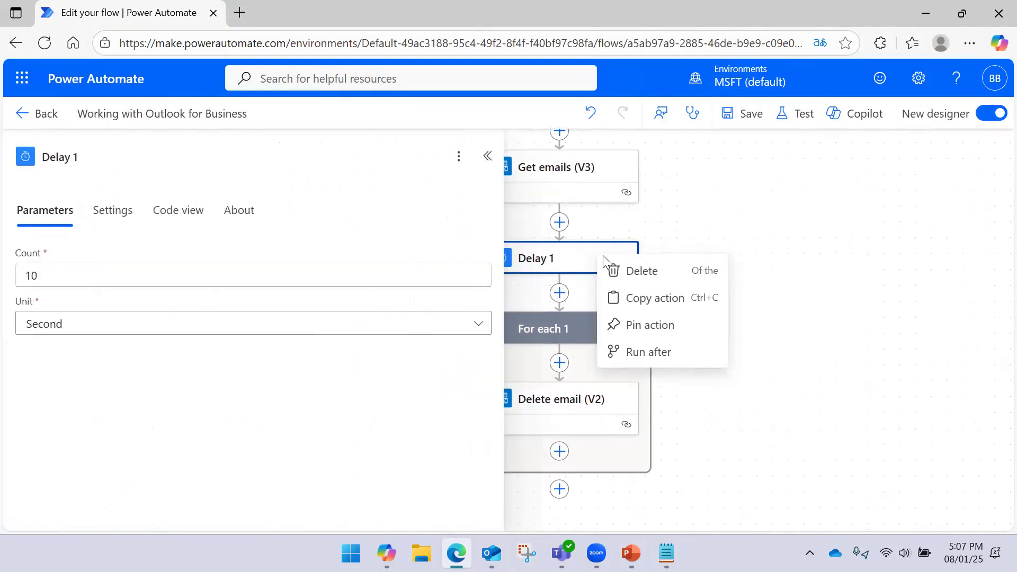
left_click(641, 273)
left_click(681, 336)
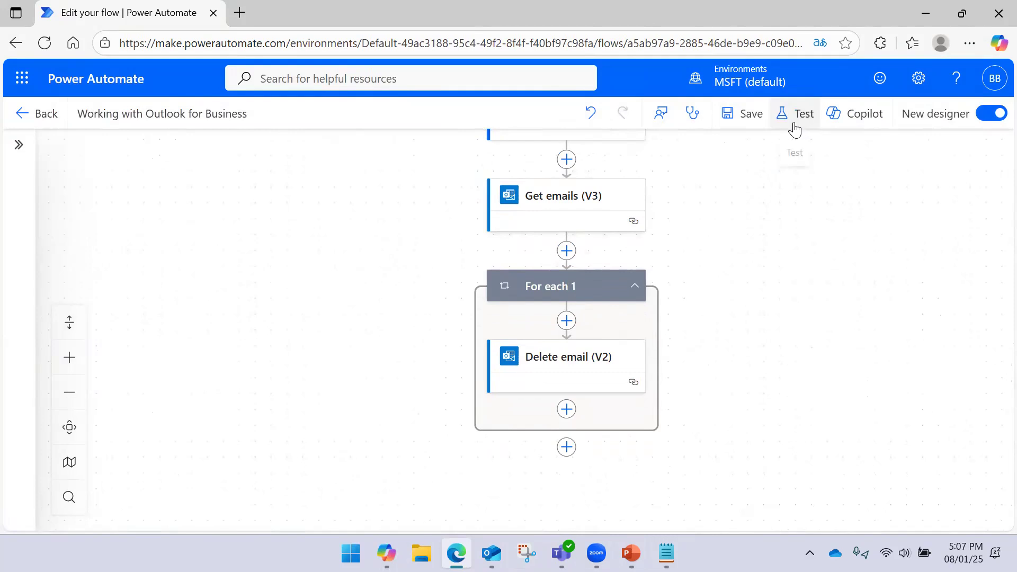
left_click(757, 124)
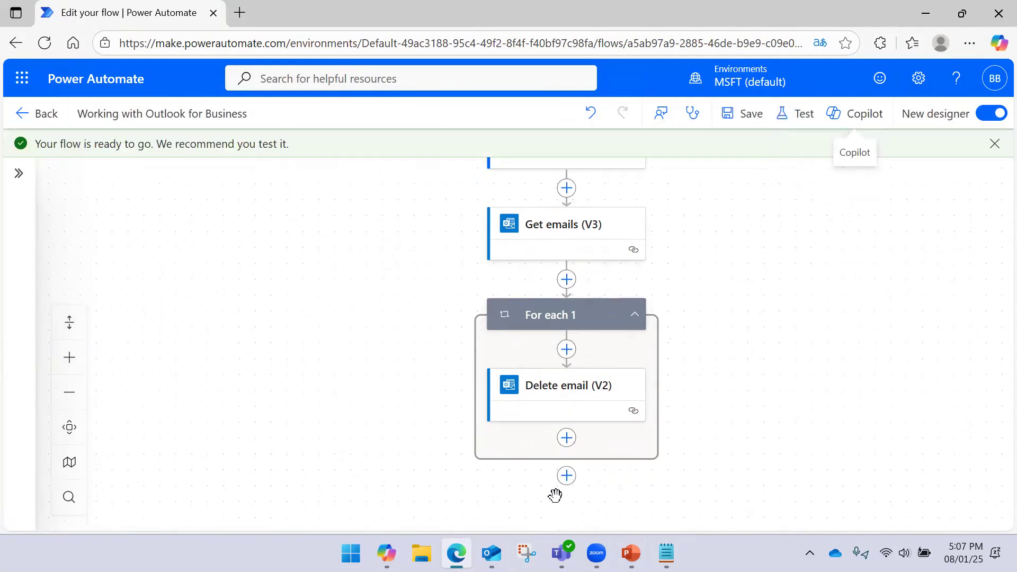
left_click(491, 553)
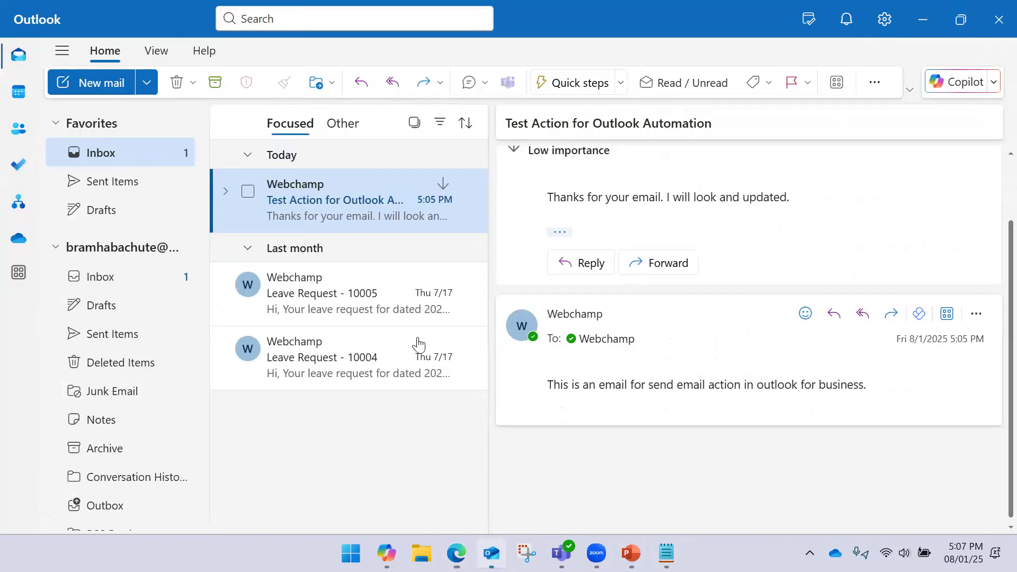
- Mark Leave Request - 10005 and Leave Request - 10004 as unread, then return to the flow
left_click(345, 302)
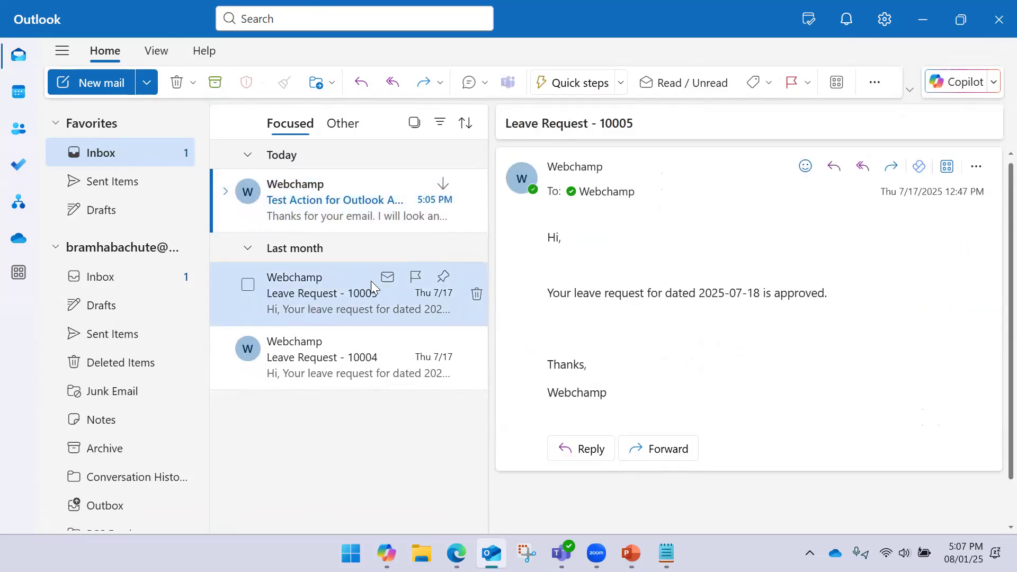
left_click(385, 283)
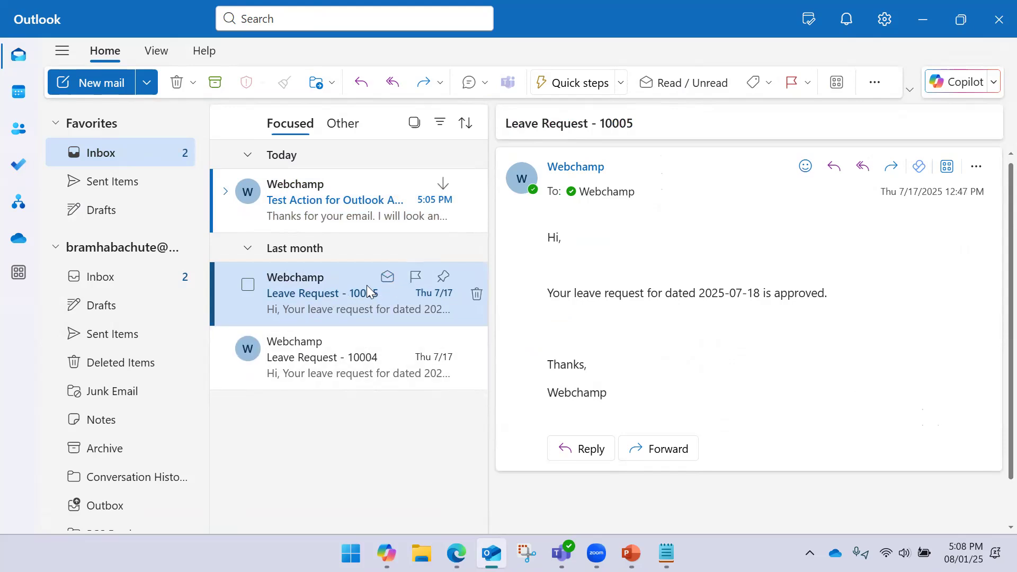
left_click(388, 343)
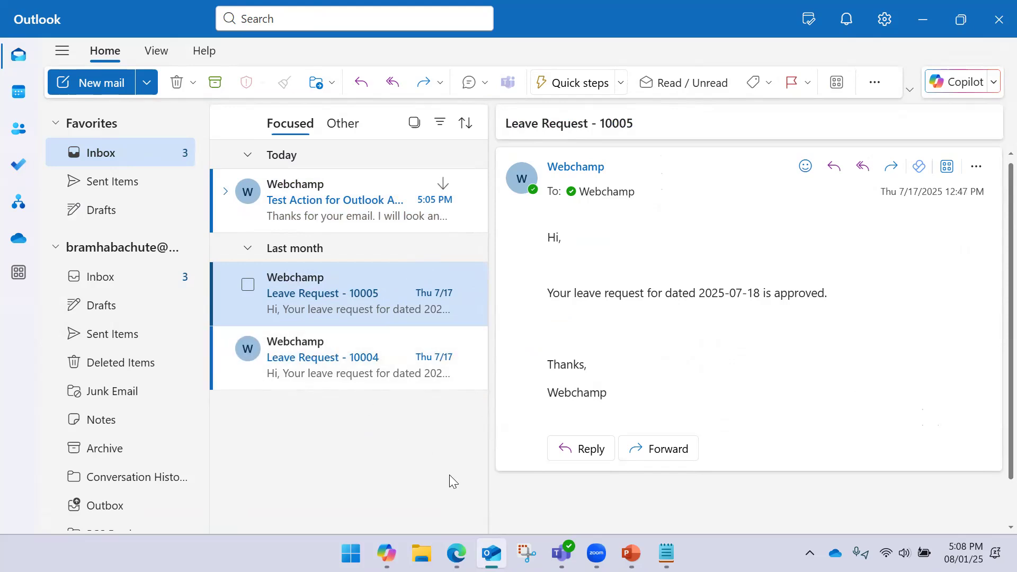
left_click(455, 553)
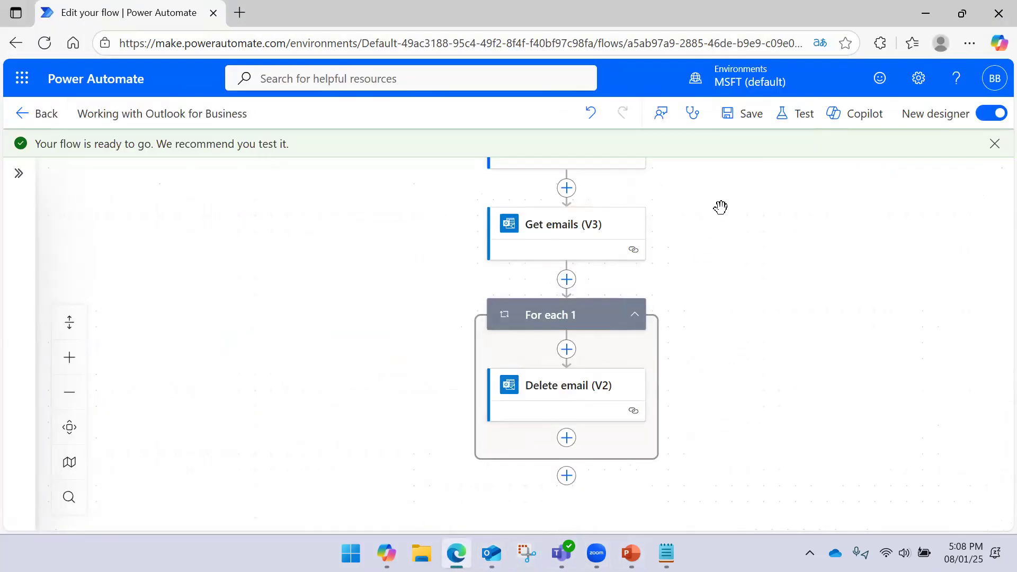
- Run a manual test of the flow and check Outlook's now-empty inbox
left_click(788, 114)
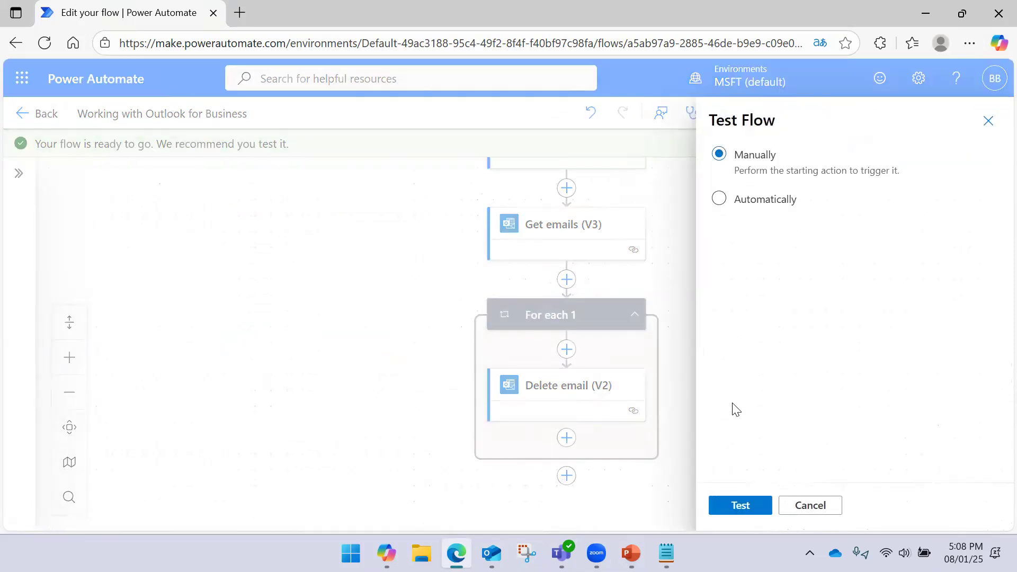
left_click(733, 509)
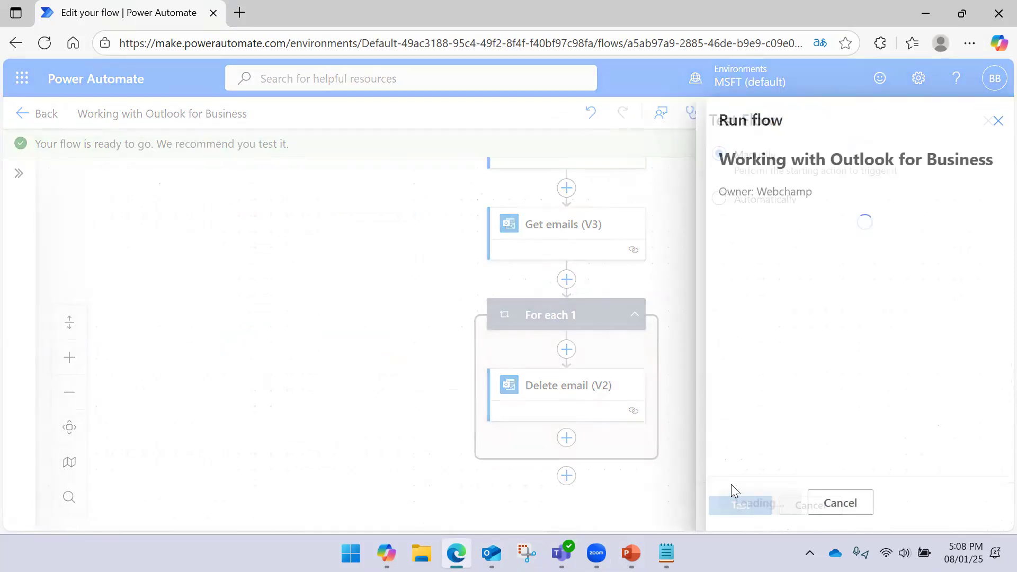
left_click(749, 506)
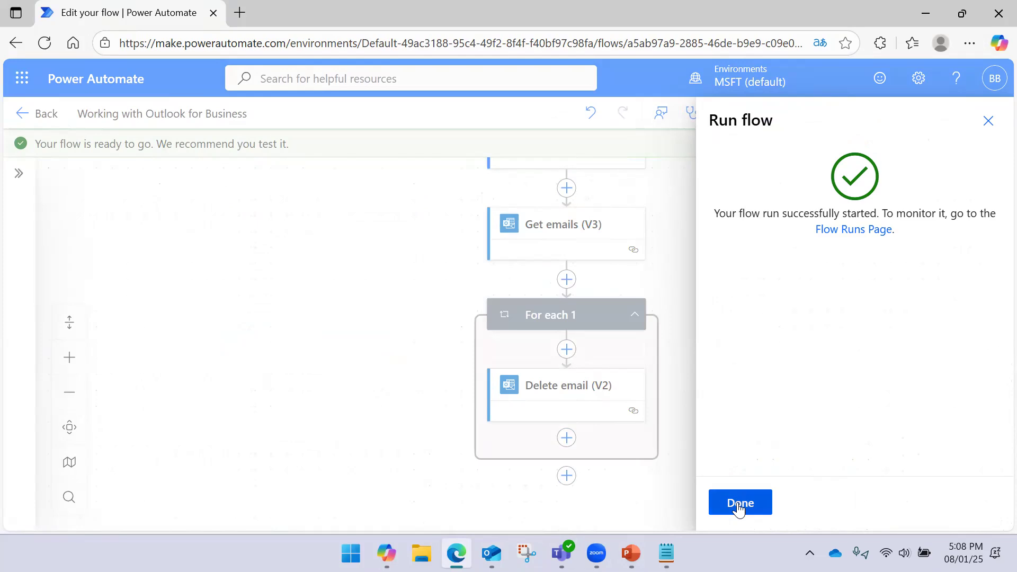
left_click(740, 503)
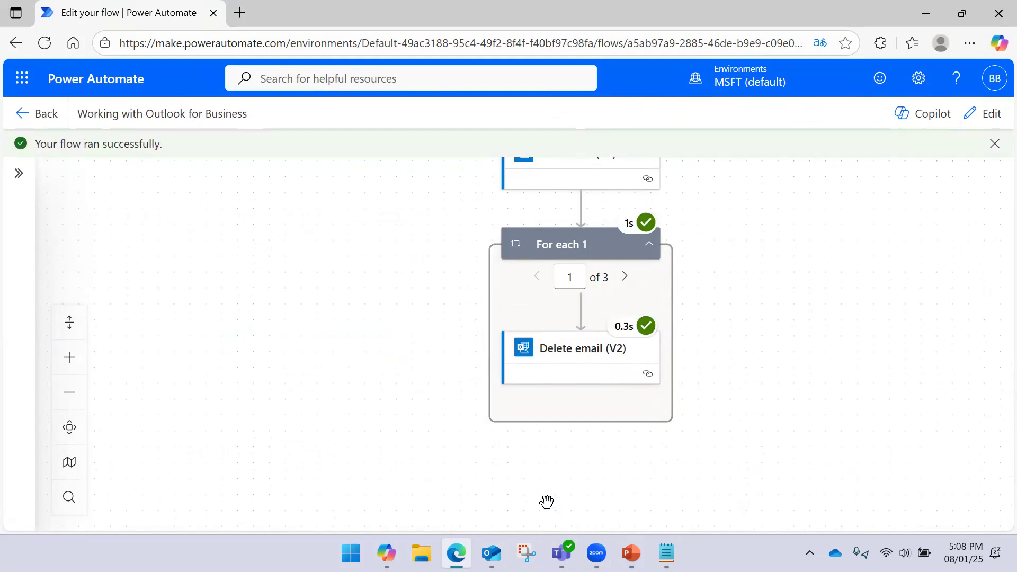
left_click(492, 553)
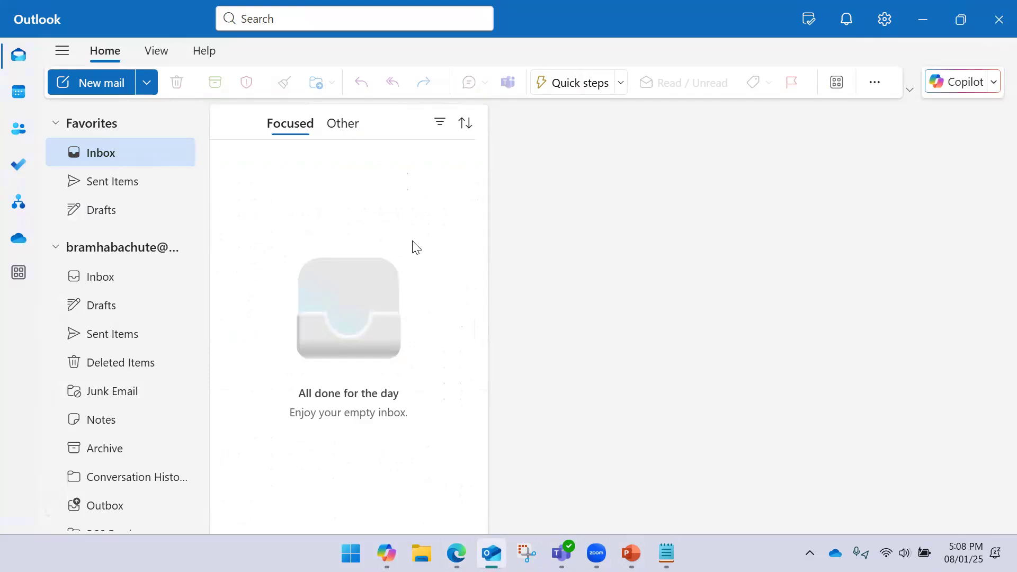
- Delete the sent Test Action message from Sent Items, then return to the flow
left_click(129, 185)
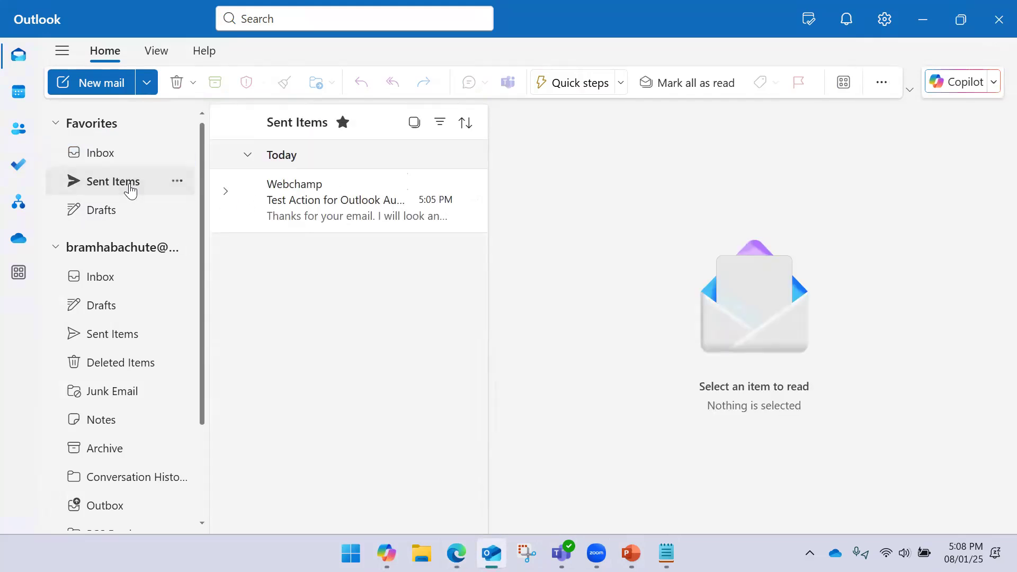
left_click(318, 205)
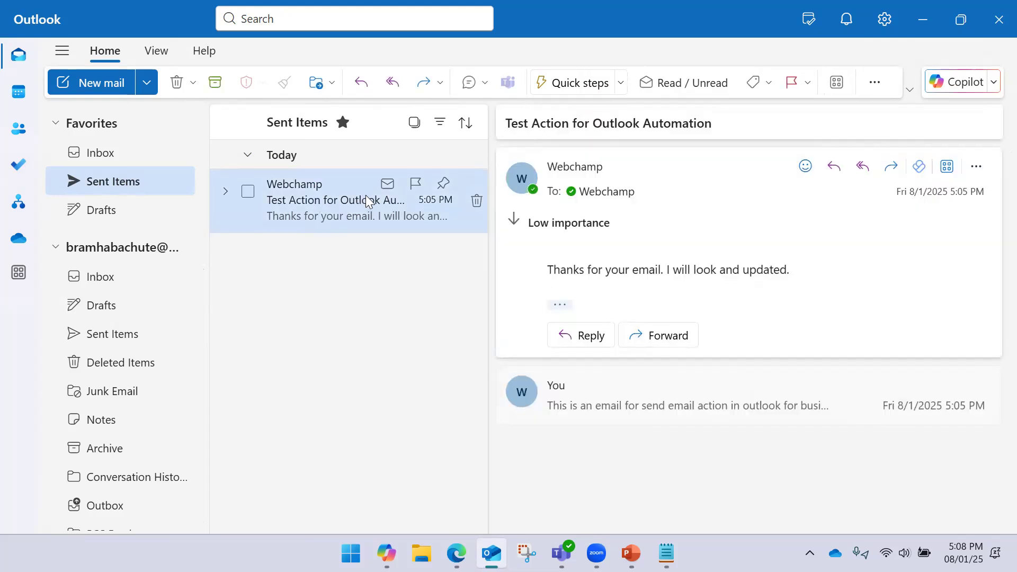
left_click(477, 202)
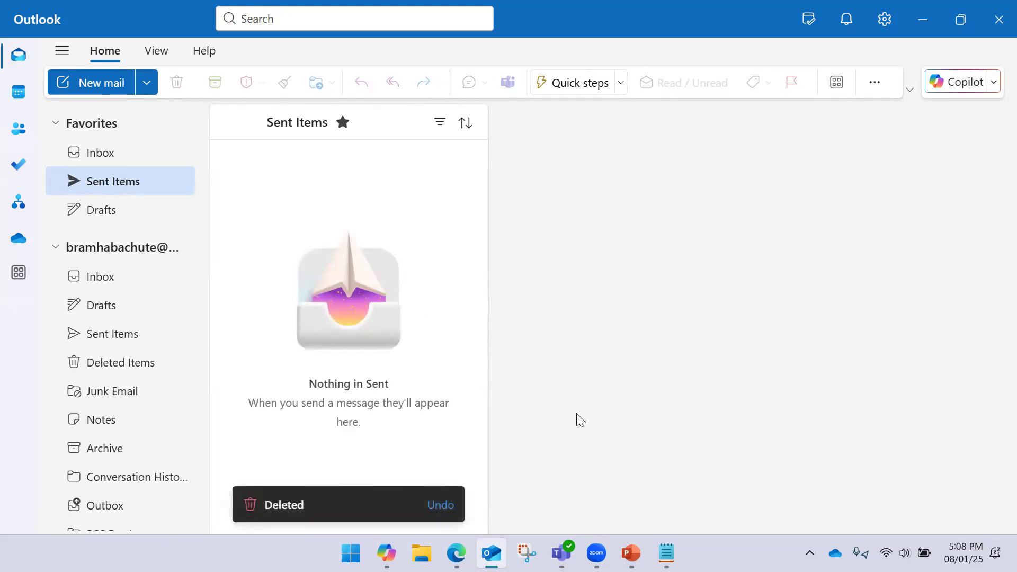
left_click(456, 552)
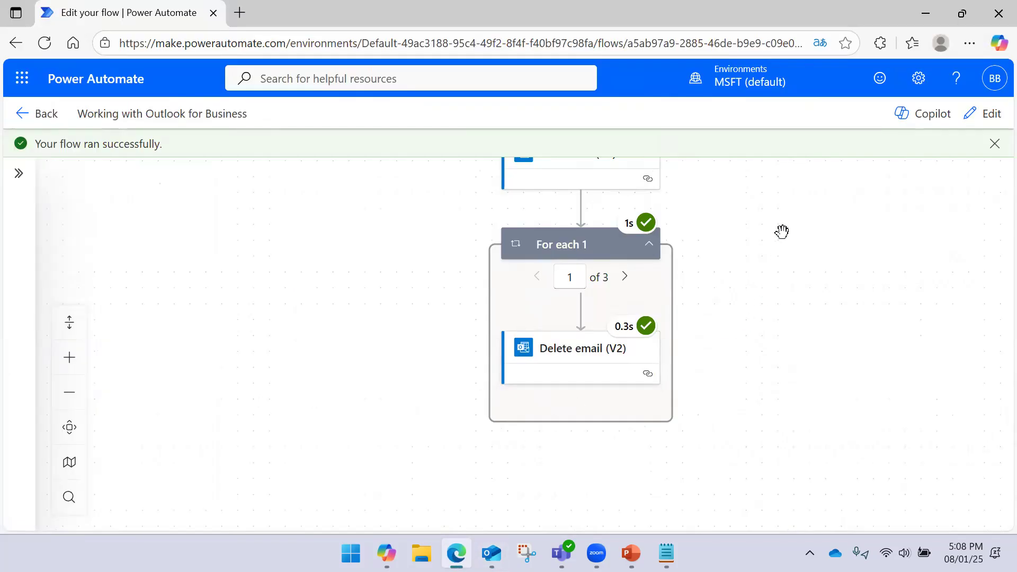
- Enter edit mode and insert a new step below the manual trigger
left_click_drag(780, 229, 769, 363)
left_click_drag(763, 286, 742, 245)
mouse_move(740, 319)
left_mouse_down()
mouse_move(746, 268)
mouse_move(738, 328)
left_mouse_up()
left_click_drag(724, 256, 726, 281)
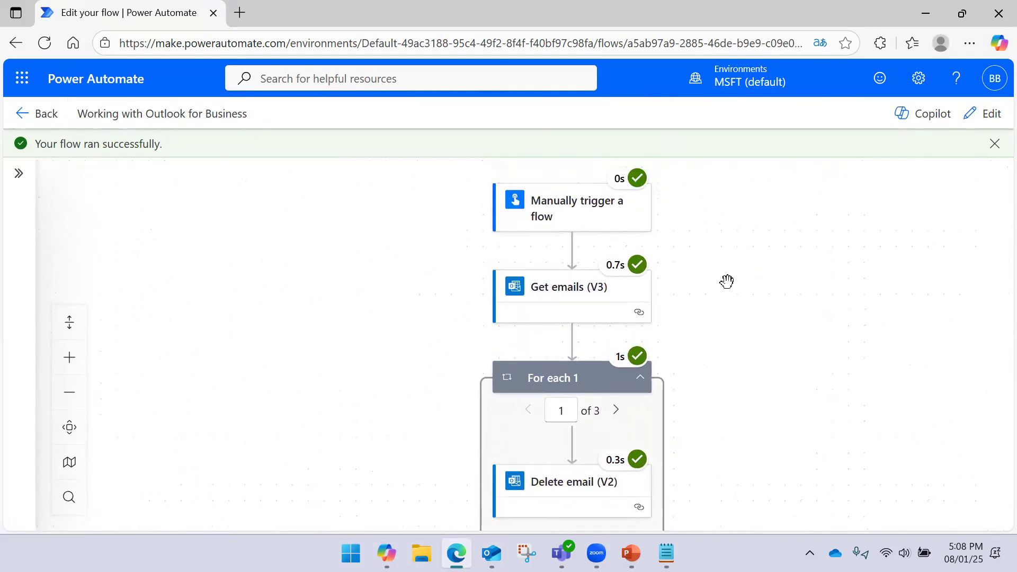
left_click(980, 118)
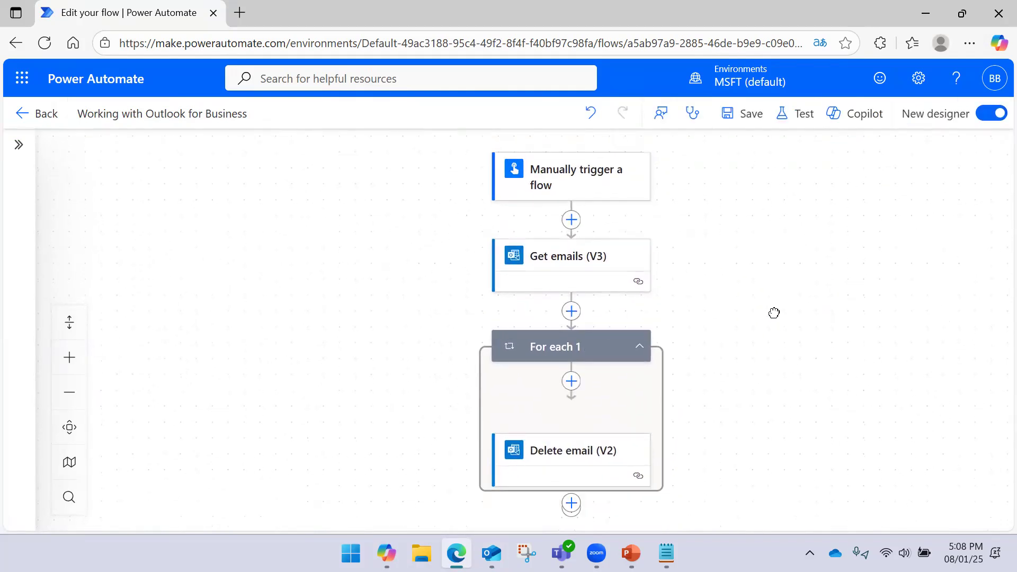
left_click(568, 212)
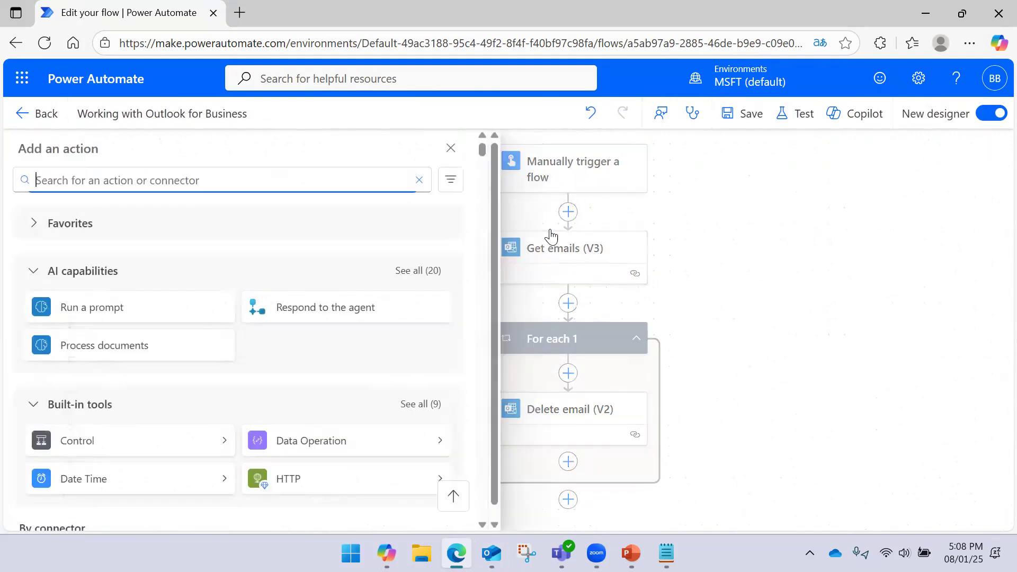
- Choose Office 365 Outlook's Send an email (V2) as the new step
scroll(307, 307, "down", 5)
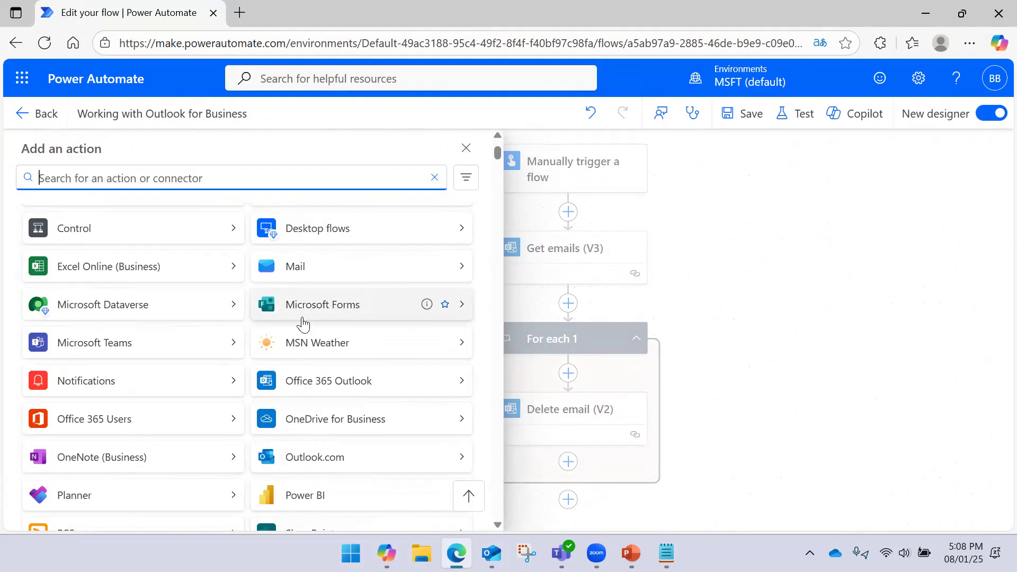
left_click(460, 418)
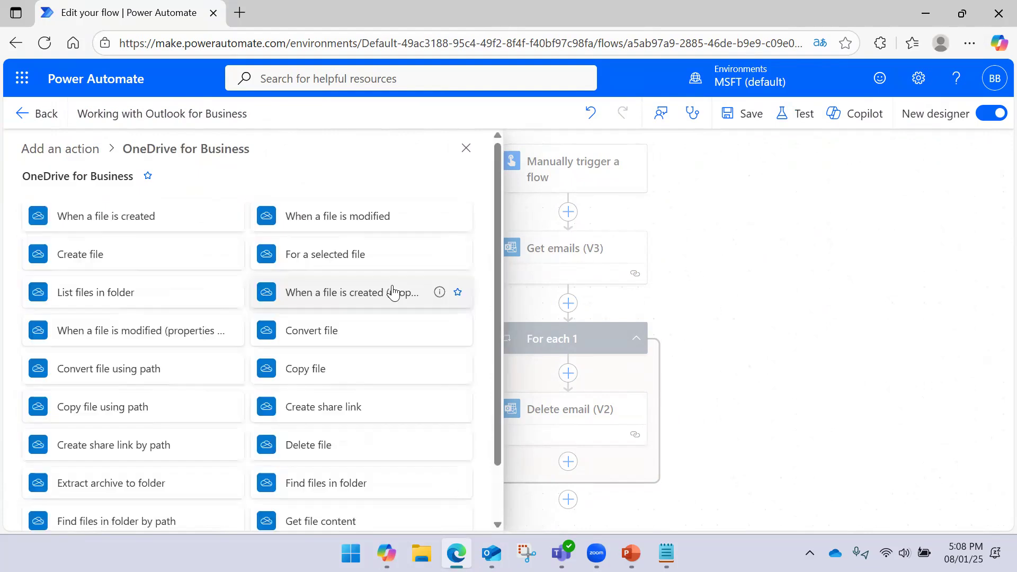
scroll(345, 328, "down", 3)
scroll(344, 333, "down", 2)
scroll(345, 323, "up", 5)
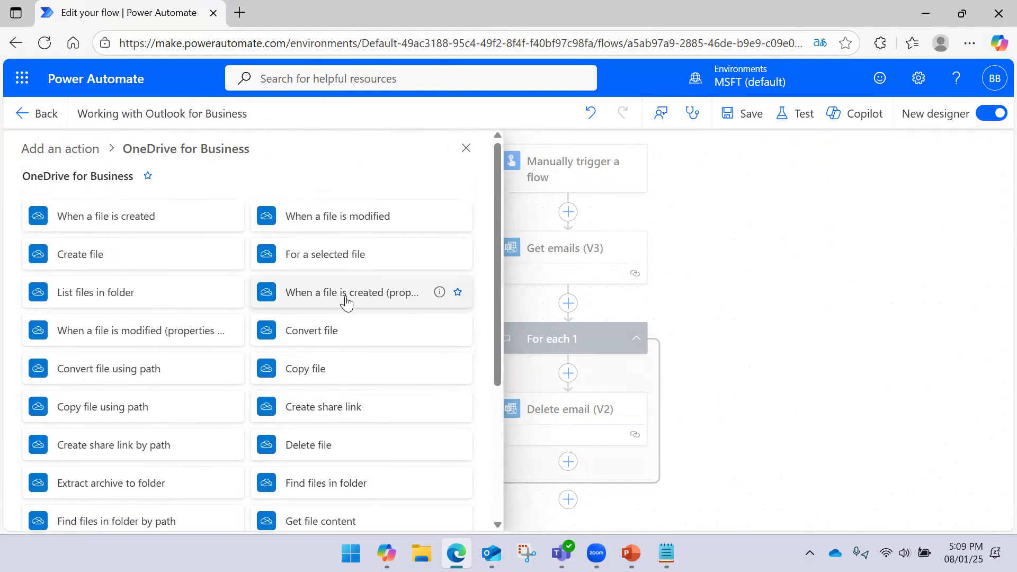
left_click(82, 152)
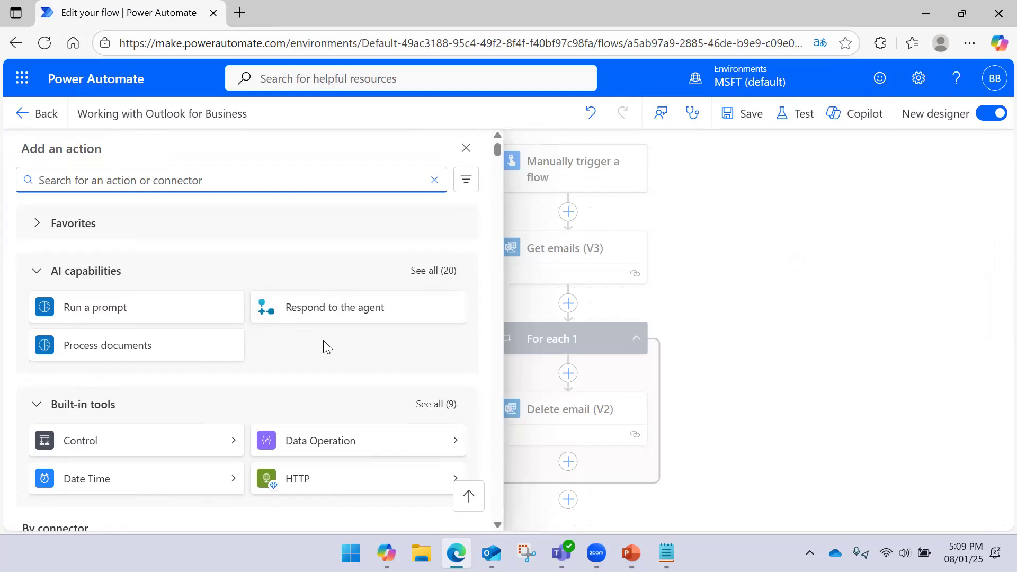
scroll(325, 345, "down", 10)
left_click(463, 250)
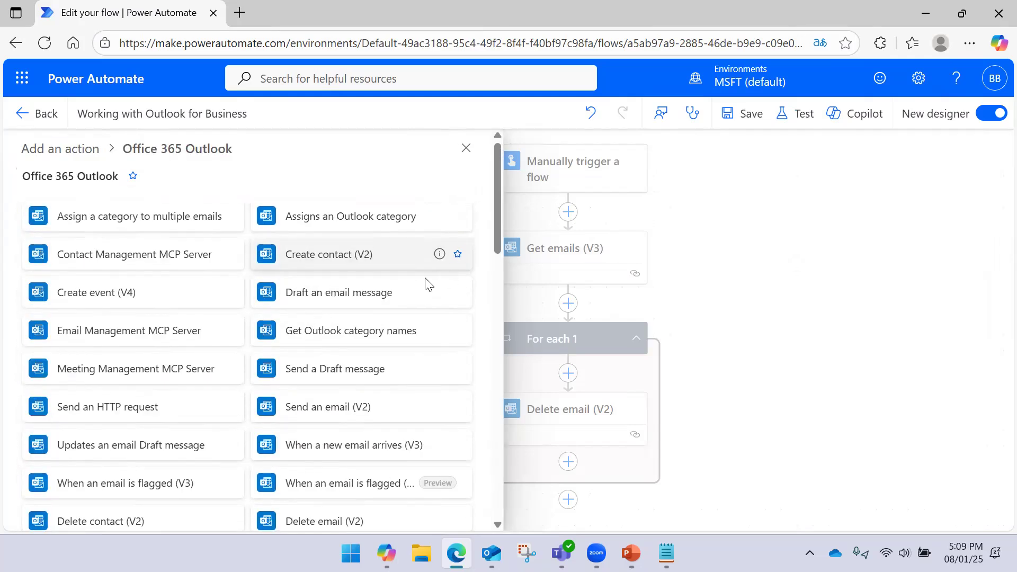
left_click(341, 412)
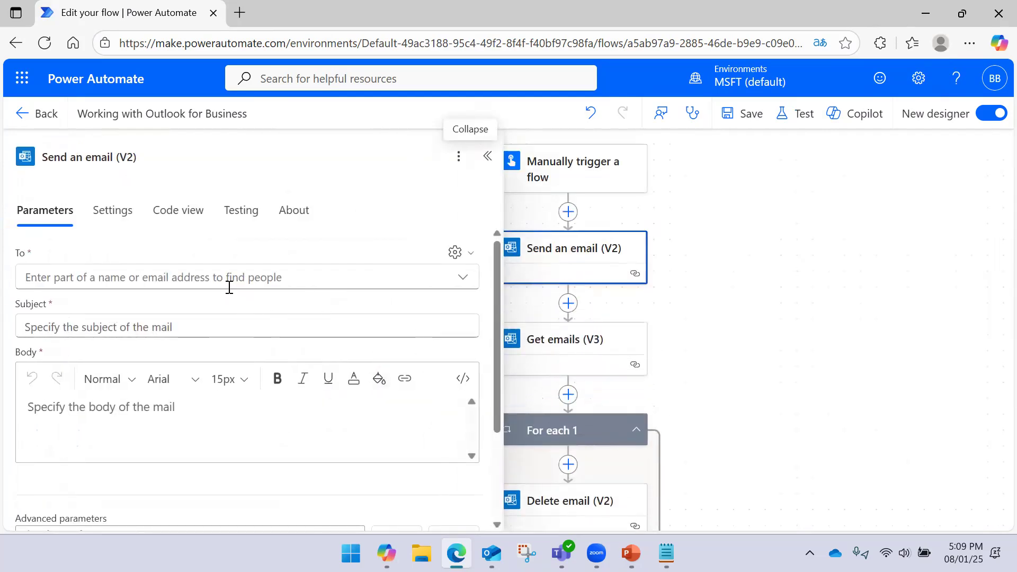
- Set the email recipient to the suggested contact
left_click(222, 278)
type("we")
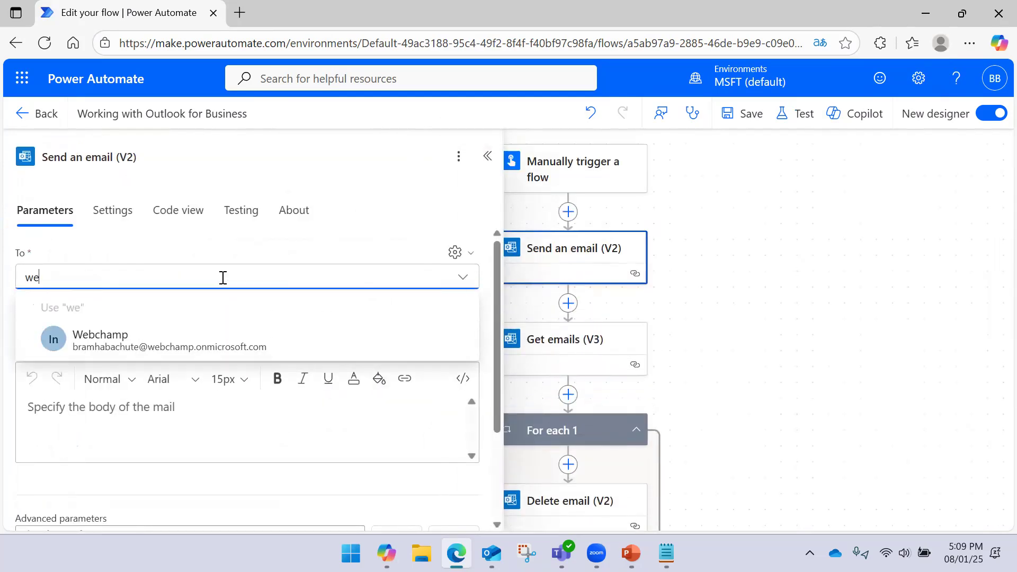
left_click(168, 343)
left_click(154, 308)
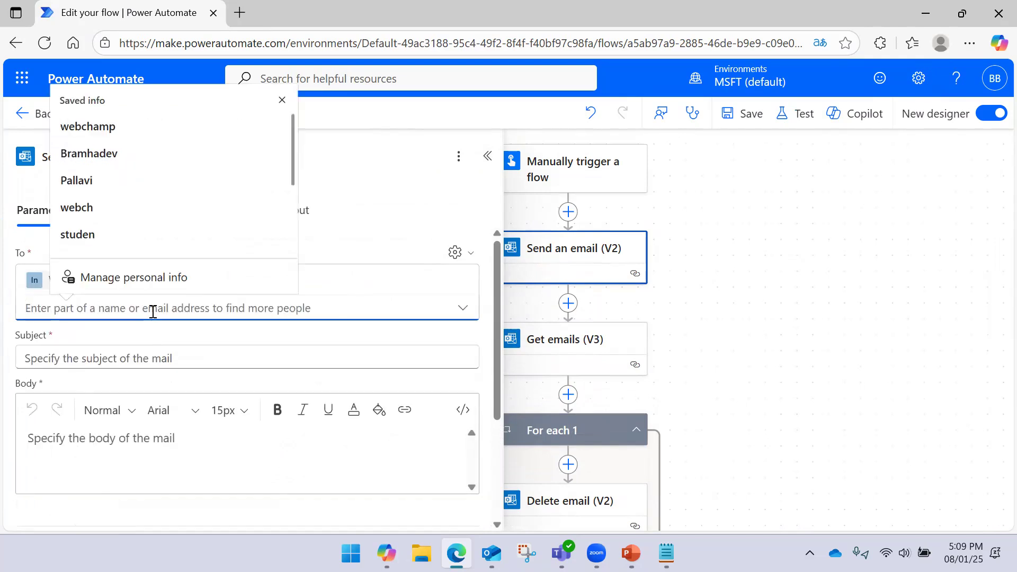
- Set the email subject to 'Thanks', replacing the mistyped text
left_click(134, 359)
type("Gather")
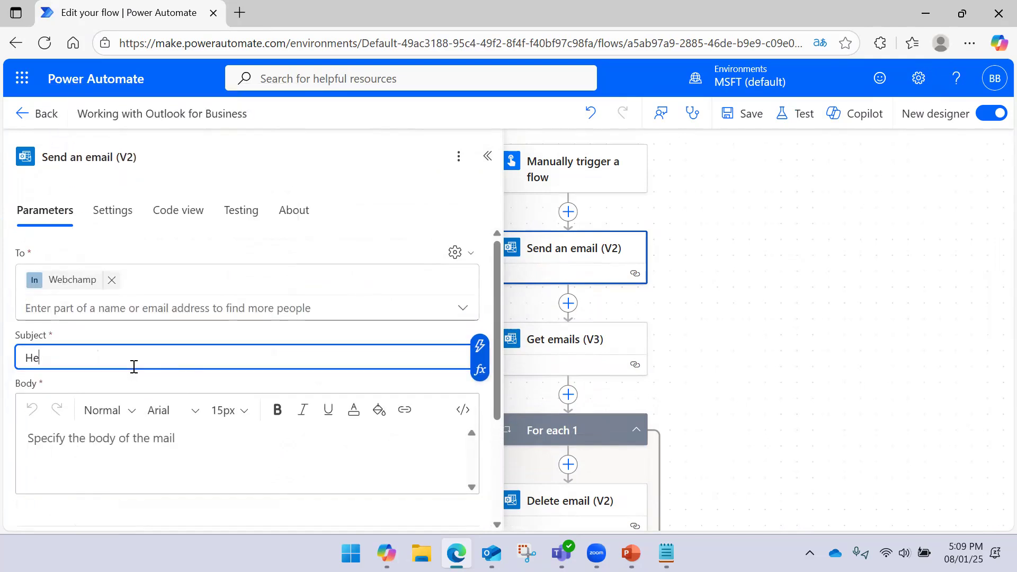
type("oGather")
key("ctrl+a")
key("BackSpace")
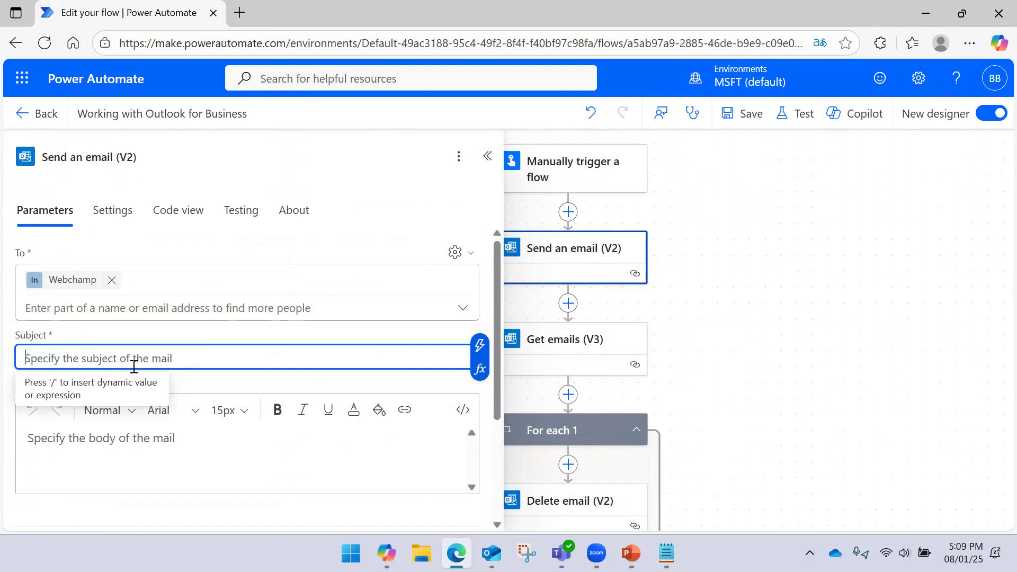
left_click(665, 553)
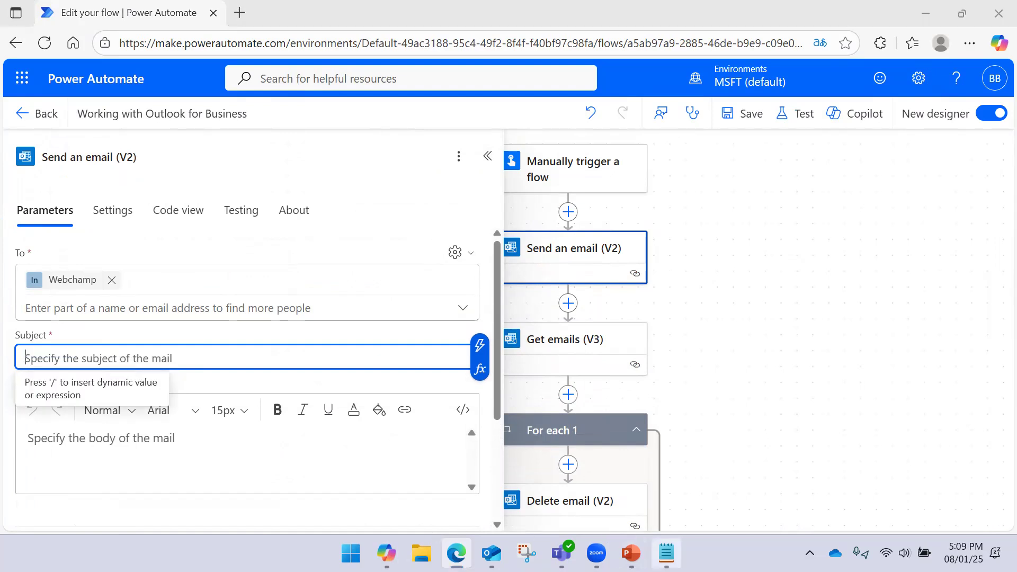
left_click(411, 159)
left_click_drag(411, 159, 9, 168)
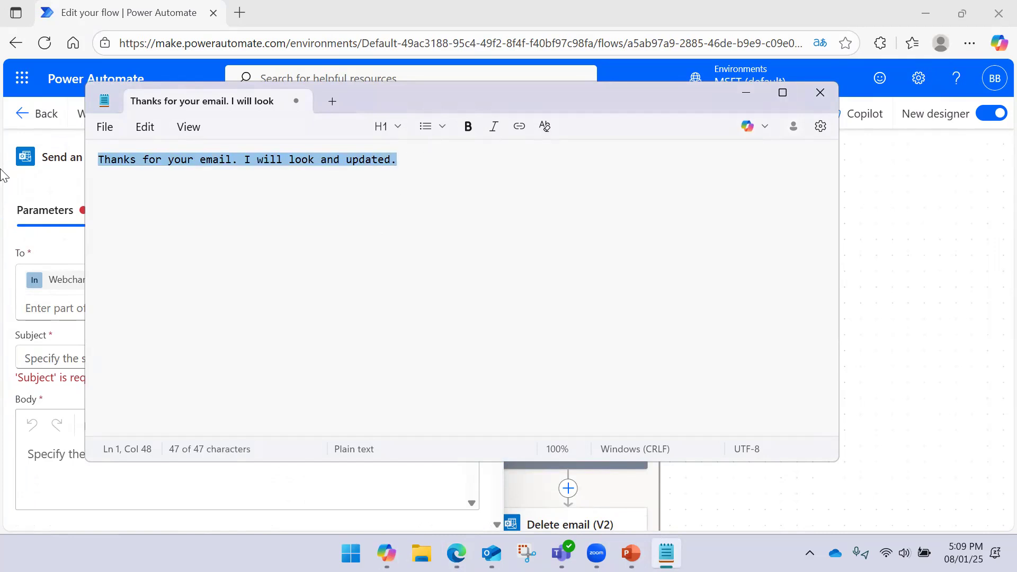
left_click(44, 459)
left_click(164, 356)
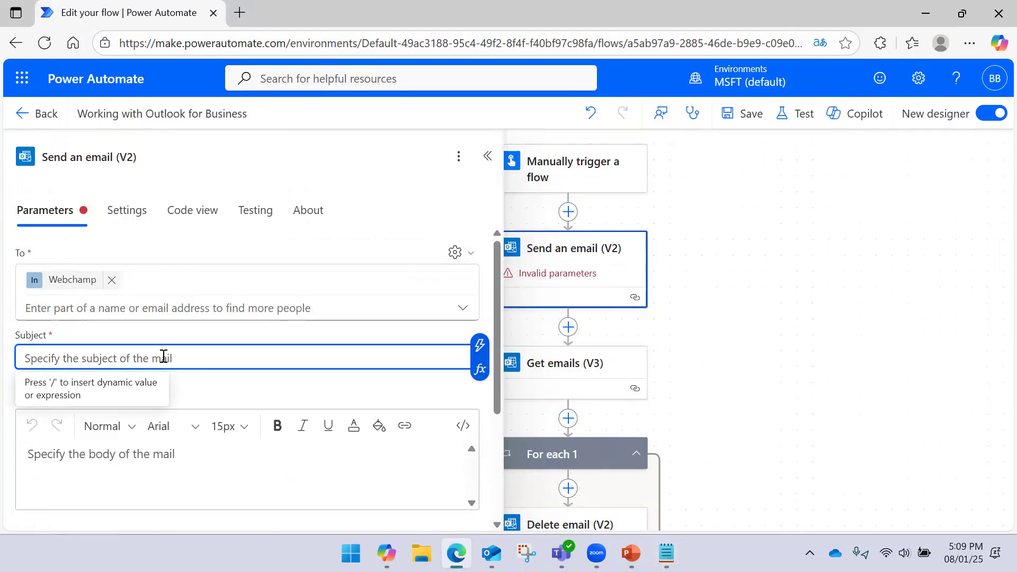
type("Thanks")
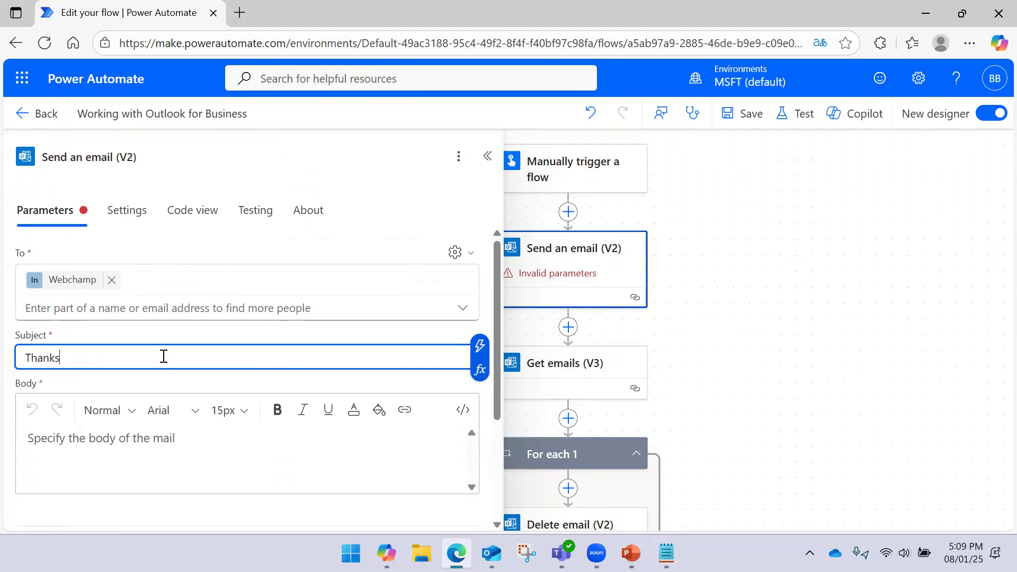
- Write the 'Hello' email body, undoing an unwanted auto-replacement
left_click(139, 451)
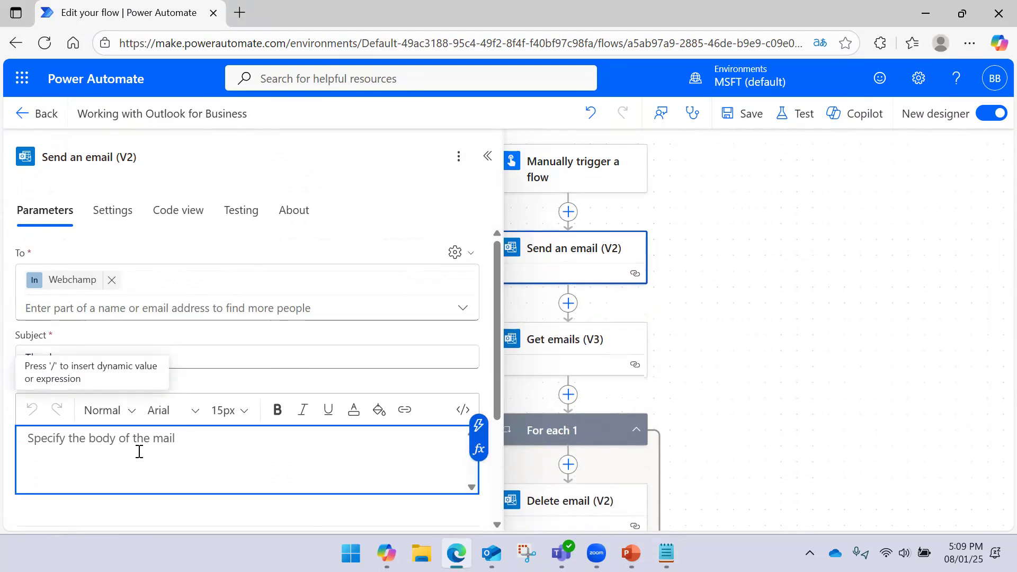
type("Hello")
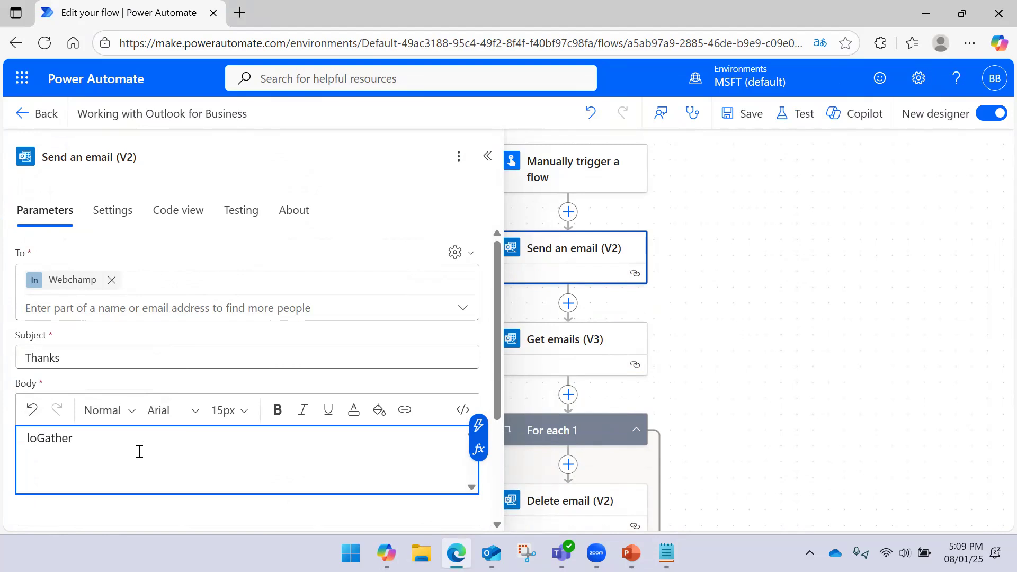
key("ctrl+a")
key("BackSpace")
type("Hello")
key("ctrl+a")
key("BackSpace")
type("Hello")
key("ctrl+a")
key("BackSpace")
type("H")
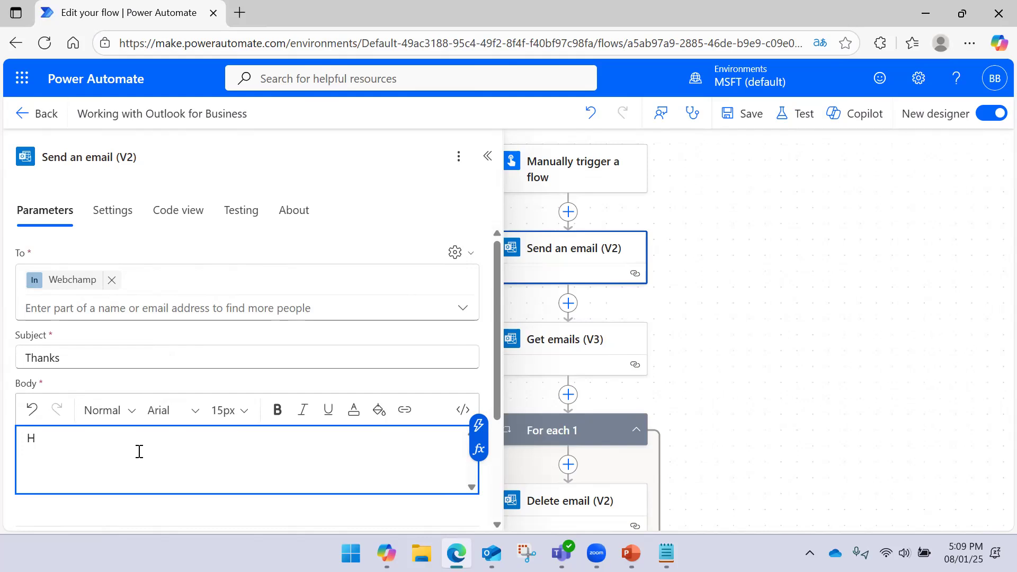
type("el")
key("ctrl+z")
key("ctrl+z")
key("ctrl+z")
- Close the step settings and save the flow
left_click(719, 333)
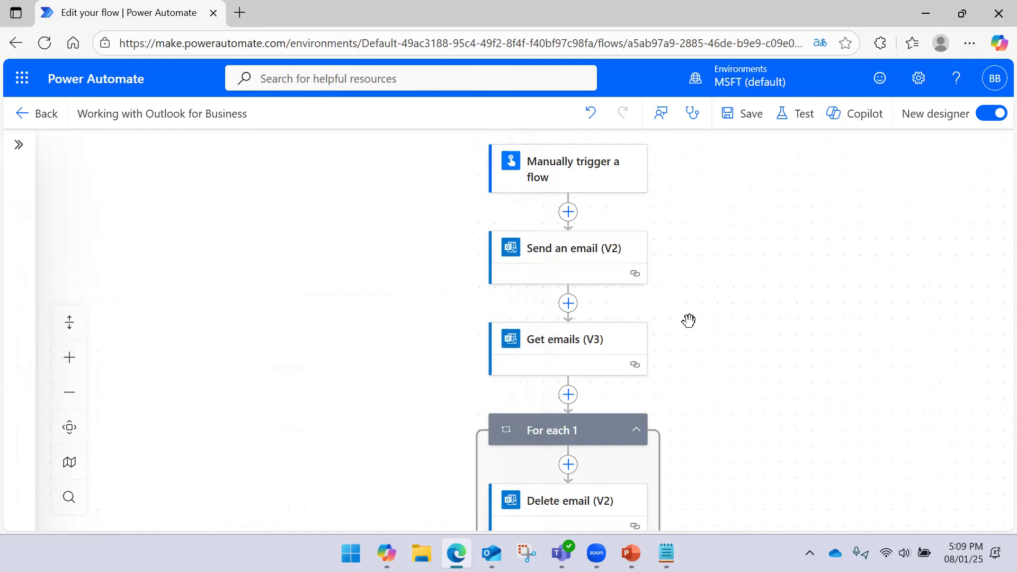
left_click(758, 127)
left_click_drag(719, 402, 697, 302)
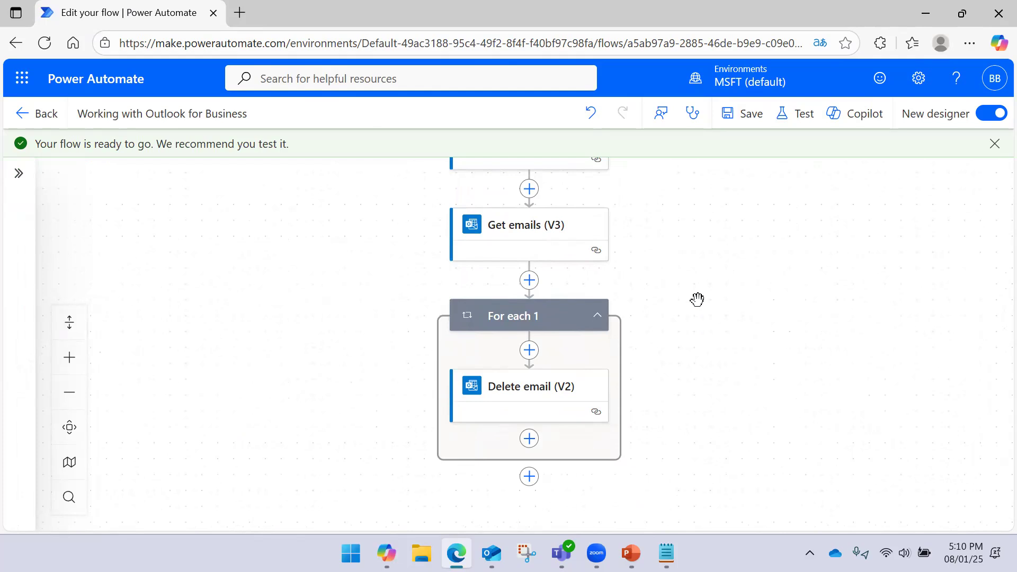
- Delete the Delete email (V2) step and the For each 1 loop
left_click(574, 391)
left_click_drag(712, 351, 755, 304)
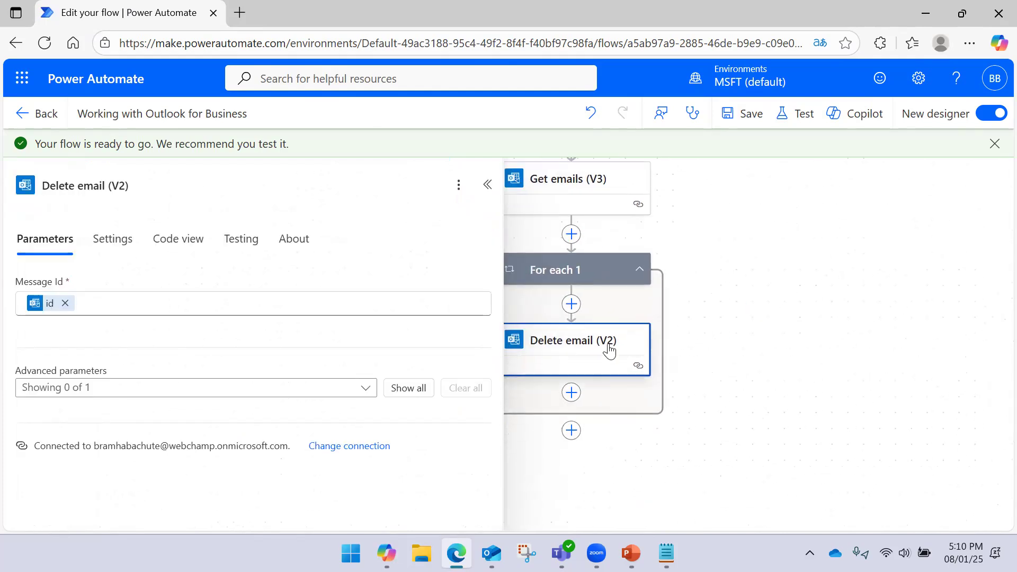
right_click(607, 347)
left_click(641, 356)
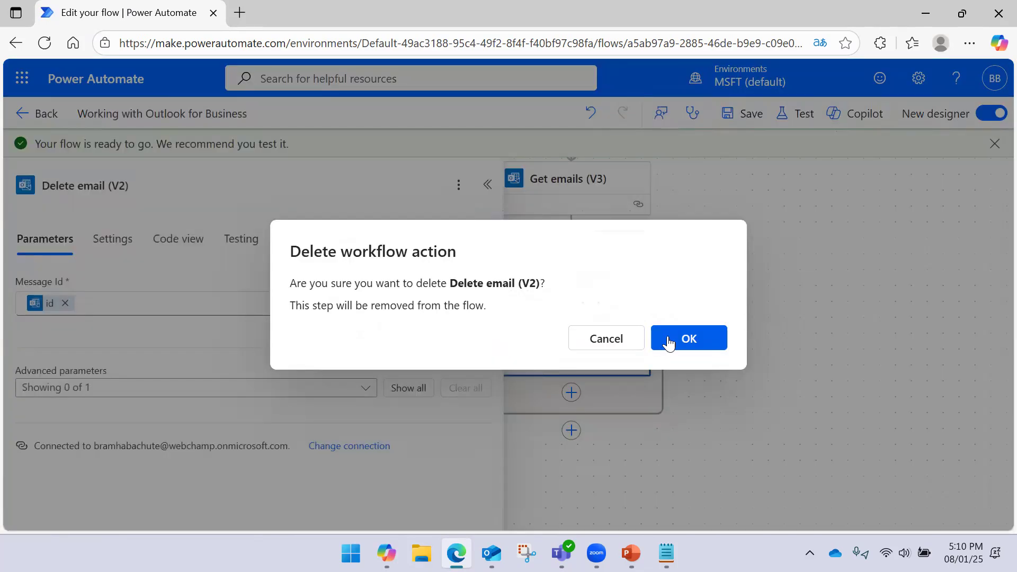
left_click(670, 341)
left_click(624, 245)
right_click(625, 247)
left_click(645, 261)
left_click(689, 339)
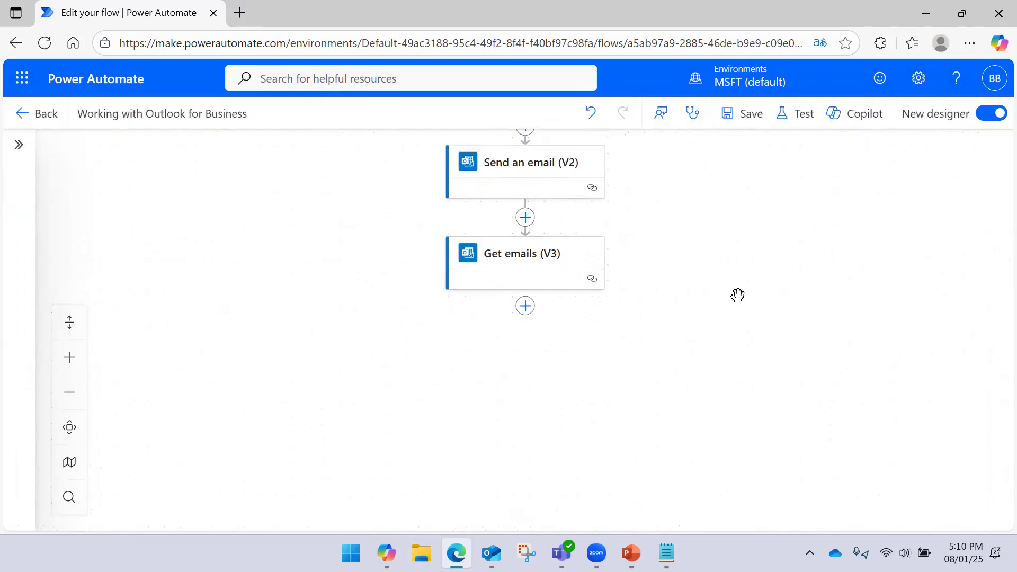
- Add an Office 365 Outlook Forward an email (V2) step after Get emails
left_click(535, 322)
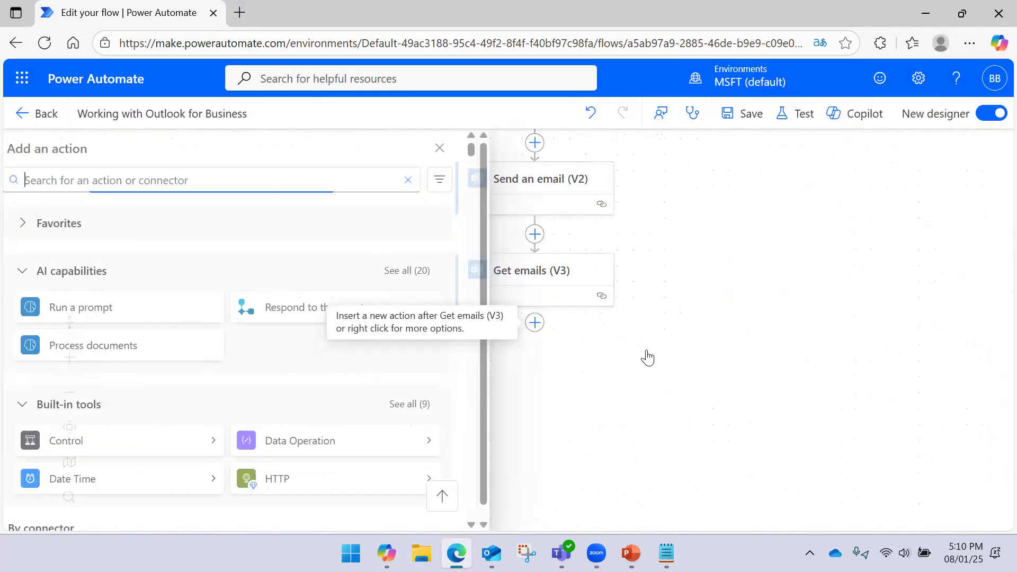
left_click(672, 262)
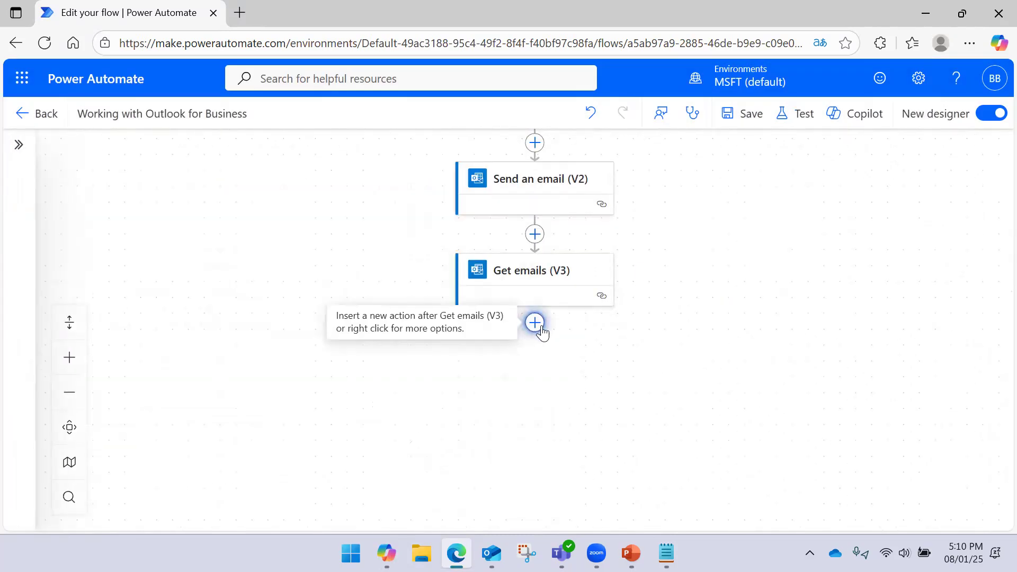
left_click(534, 322)
scroll(341, 342, "down", 8)
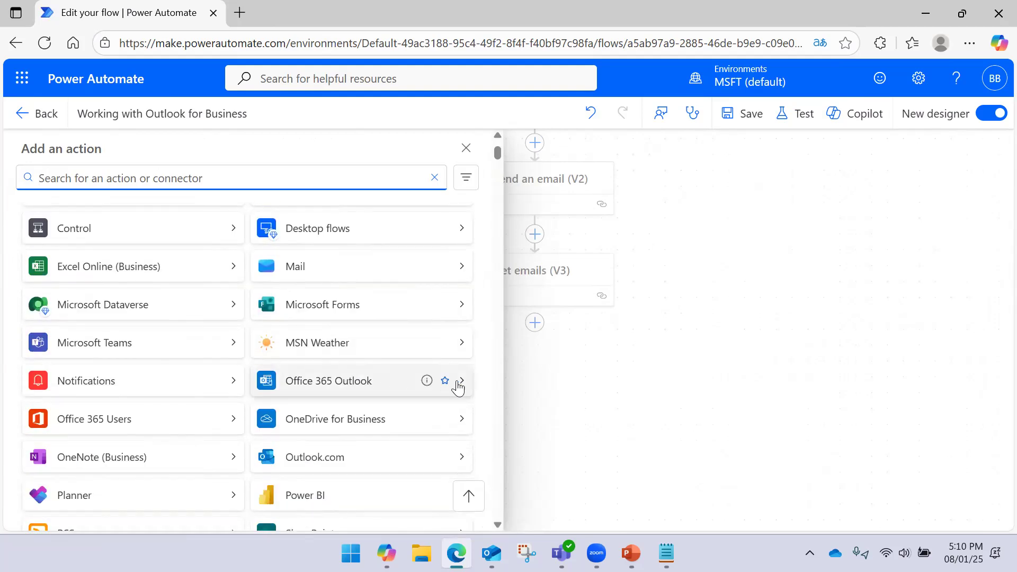
left_click(460, 387)
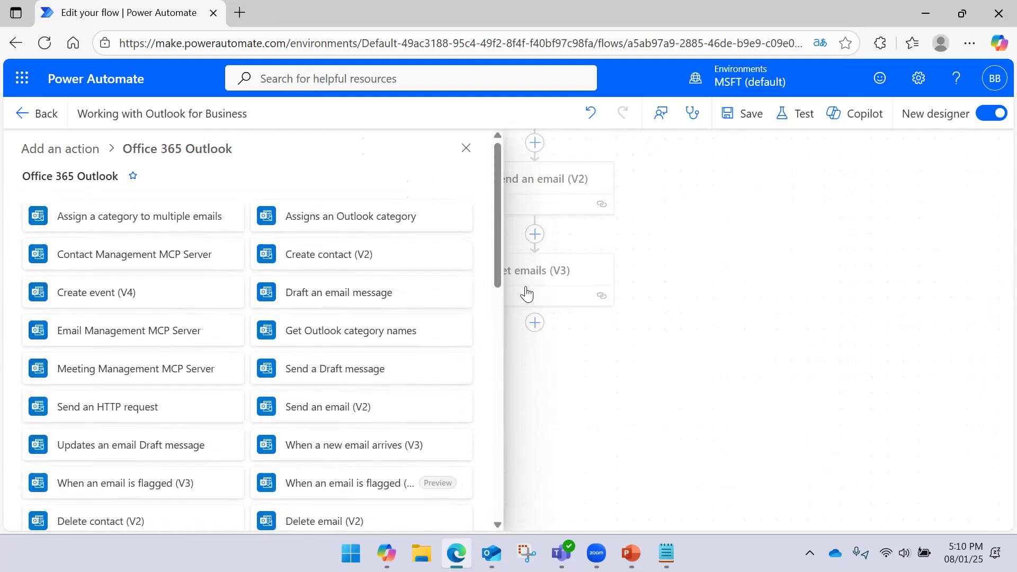
scroll(360, 276, "down", 3)
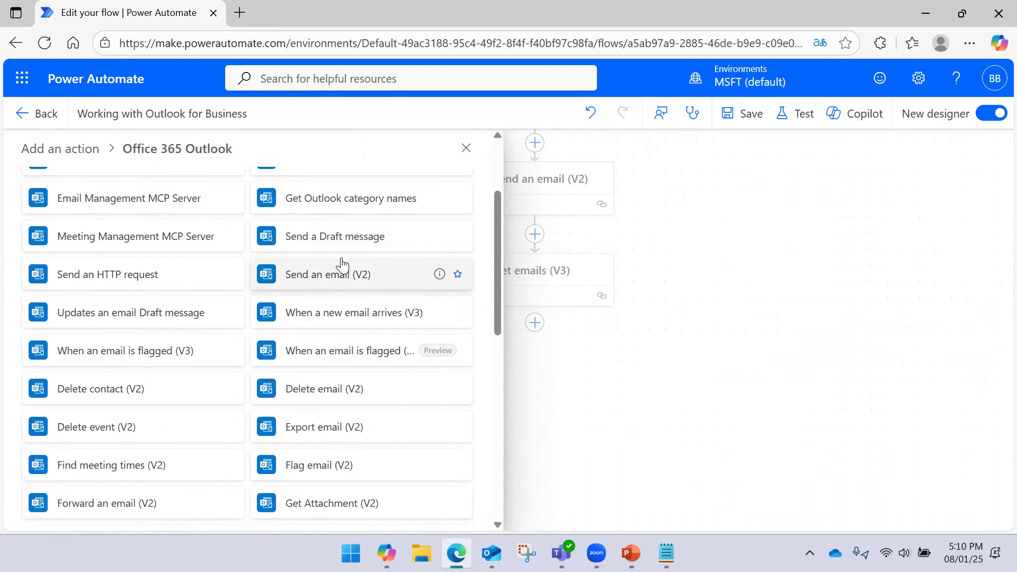
scroll(338, 264, "up", 2)
scroll(312, 249, "up", 2)
scroll(318, 265, "down", 5)
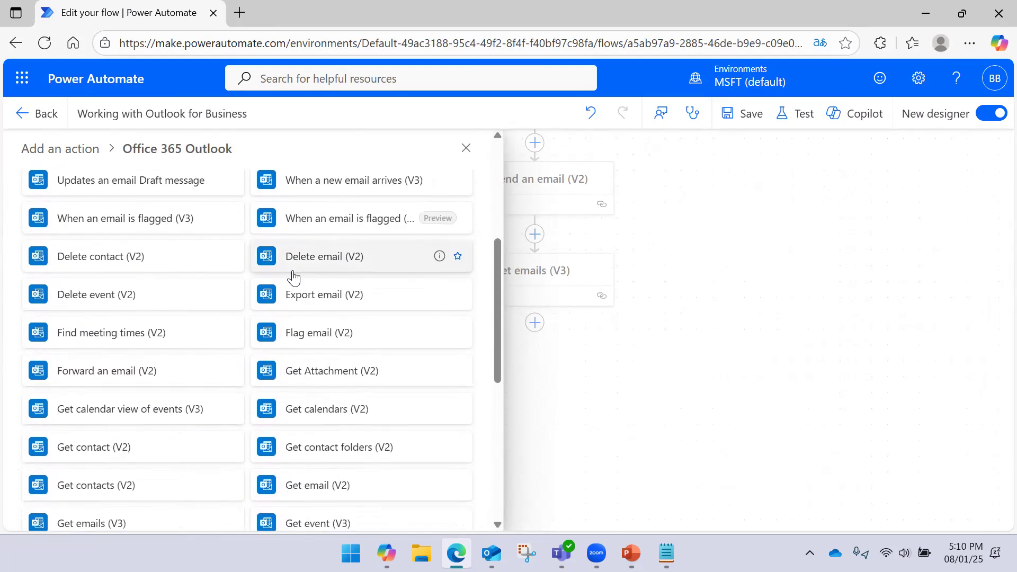
left_click(150, 373)
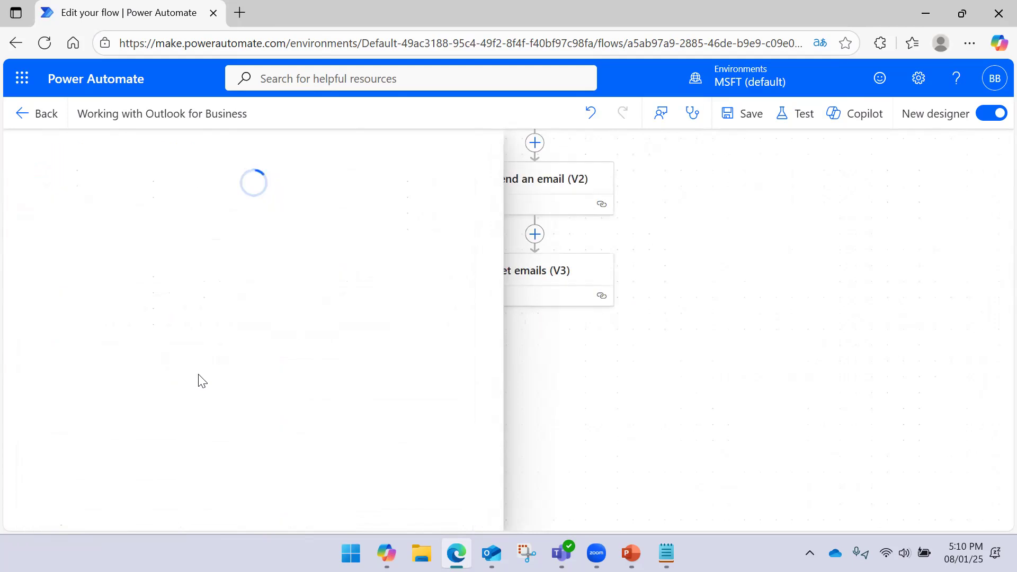
left_click_drag(690, 377, 767, 356)
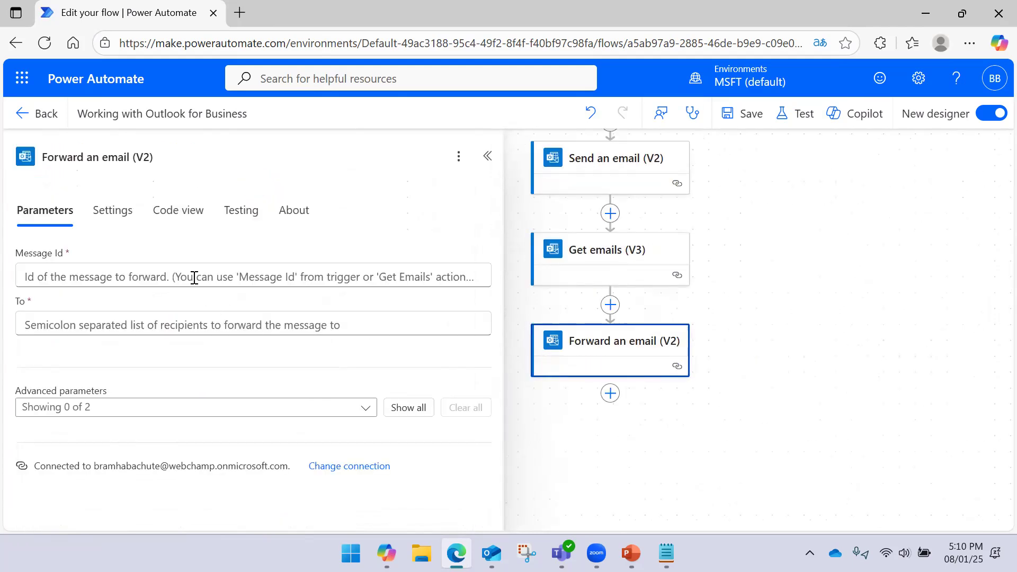
- Fill Message Id with the Get emails Message Id dynamic value
left_click(227, 276)
left_click(492, 262)
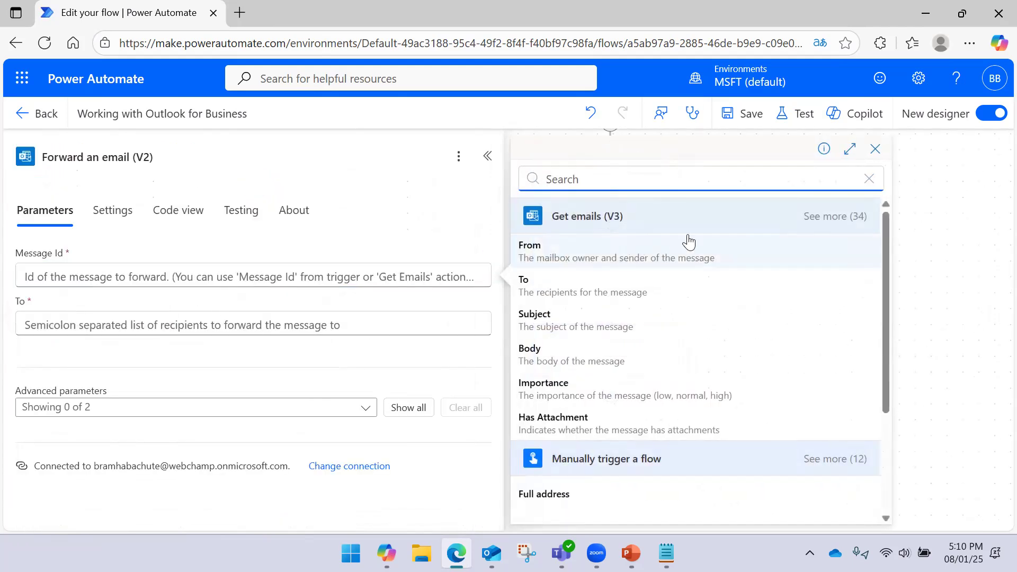
type("mess")
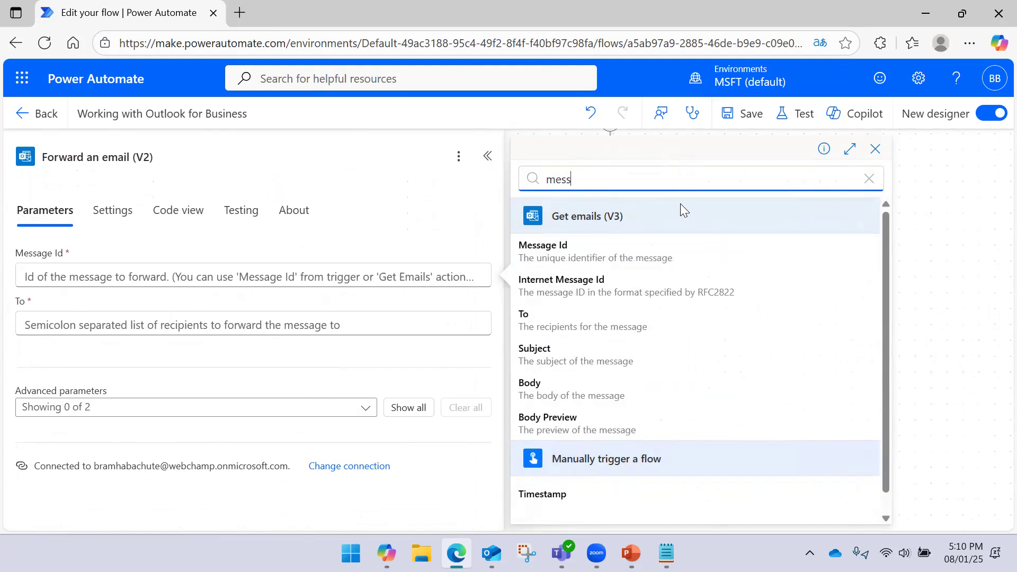
left_click(640, 254)
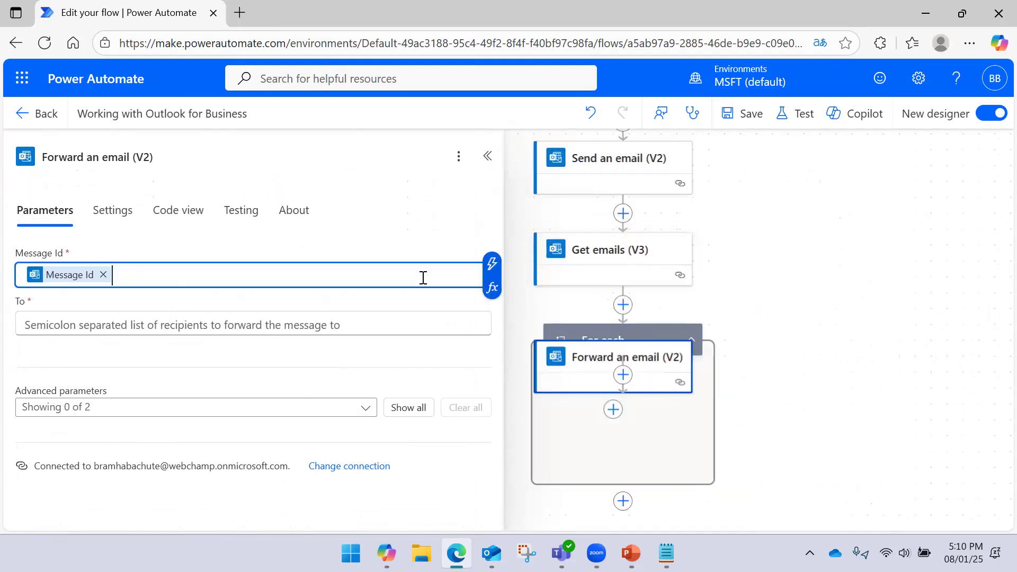
- Clear the stray text typed into the To field
left_click(208, 329)
type("pue")
key("ctrl+a")
key("BackSpace")
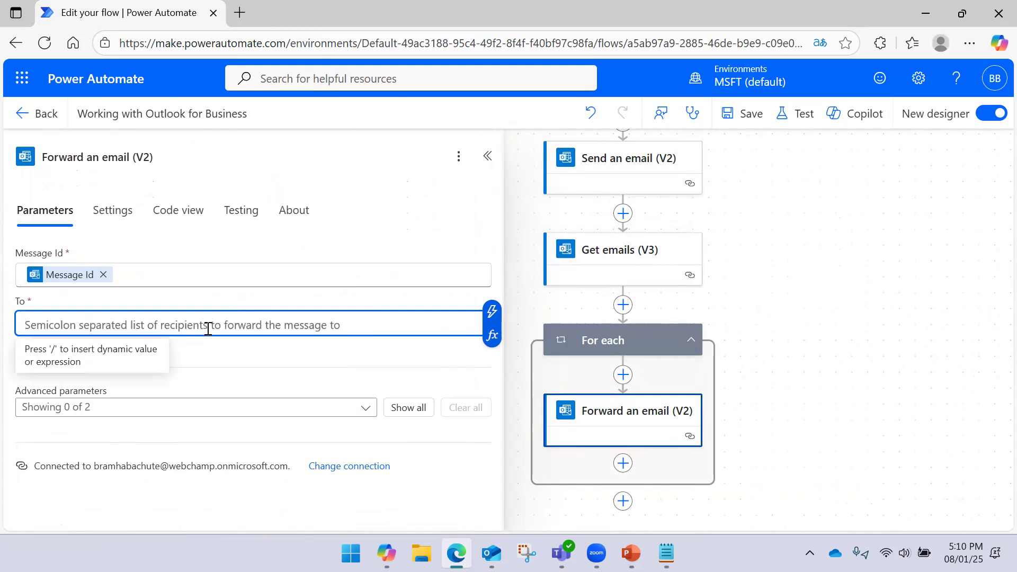
type("p")
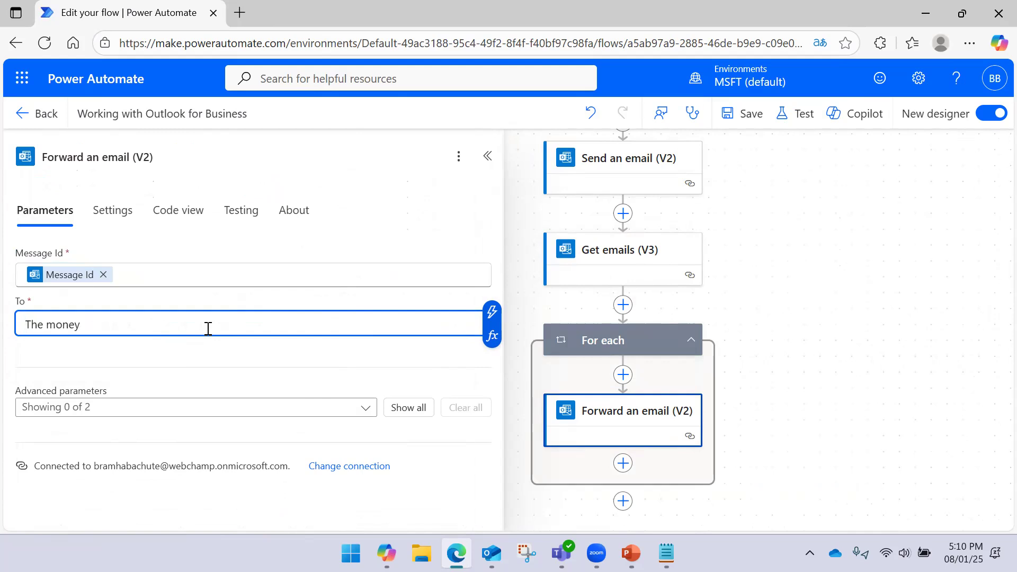
key("ctrl+a")
key("BackSpace")
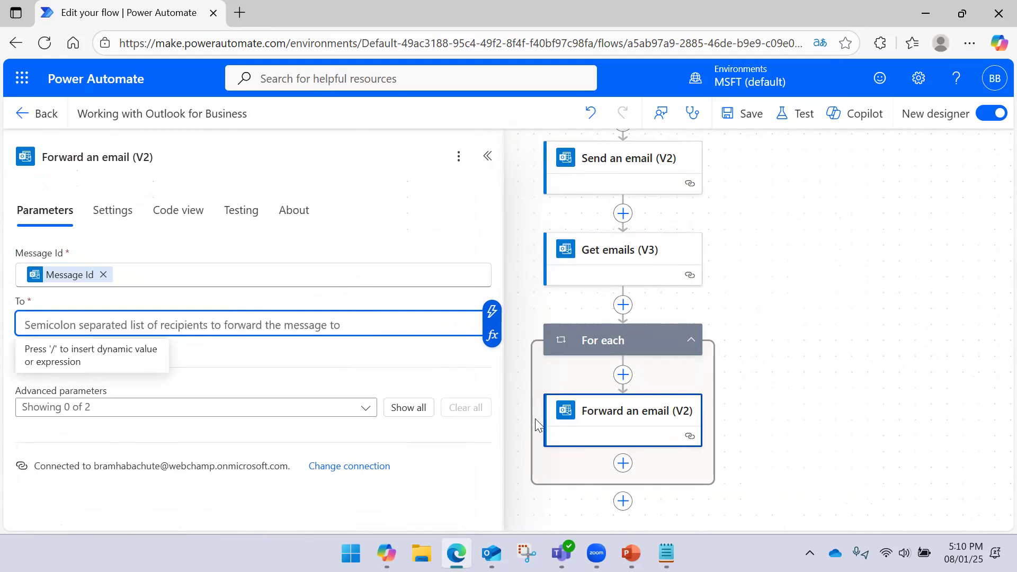
left_click(667, 553)
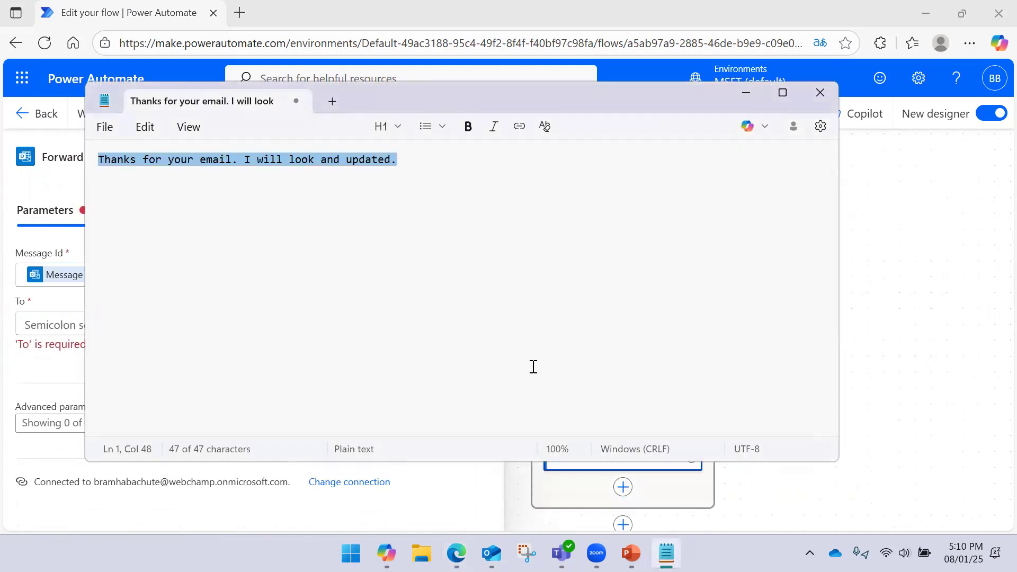
- Type the recipient e-mail address in Notepad and paste it into the To field
key("BackSpace")
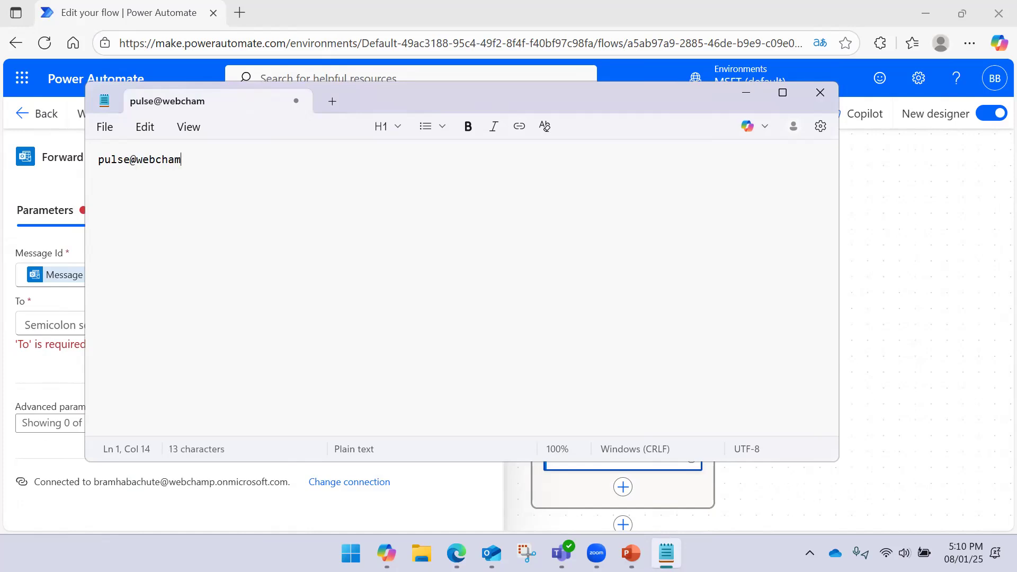
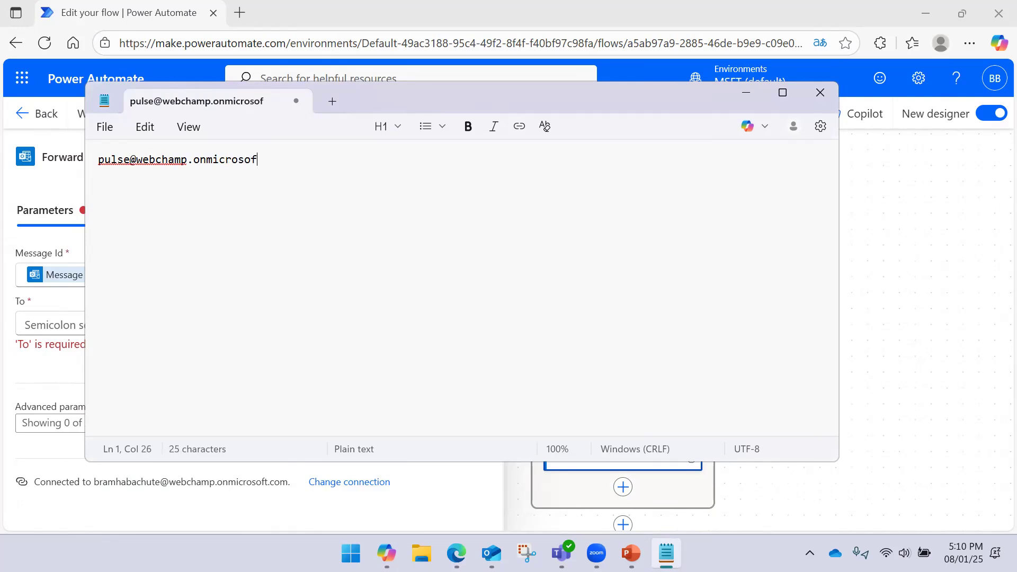
key("ctrl+a")
key("ctrl+c")
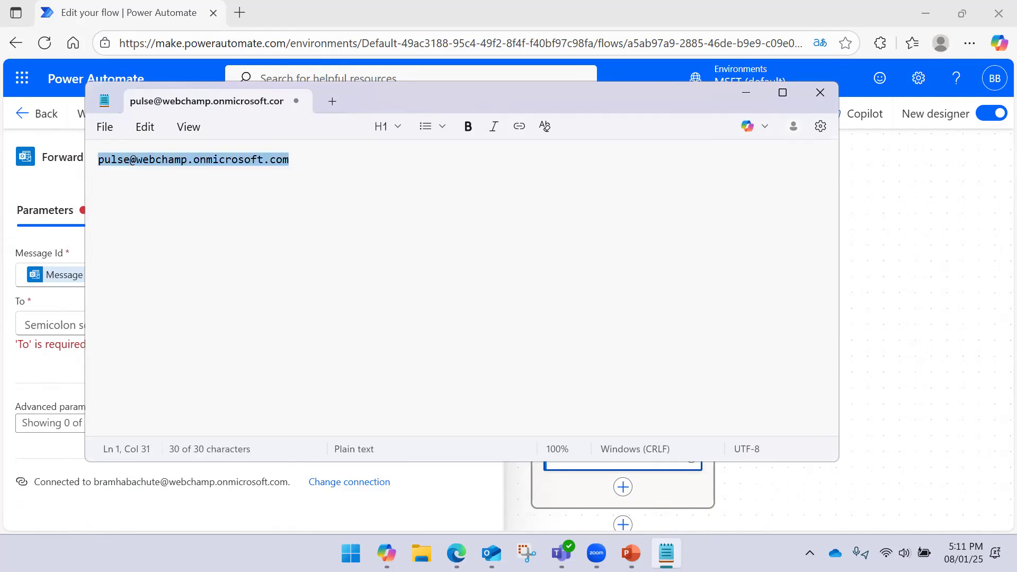
key("alt+Tab")
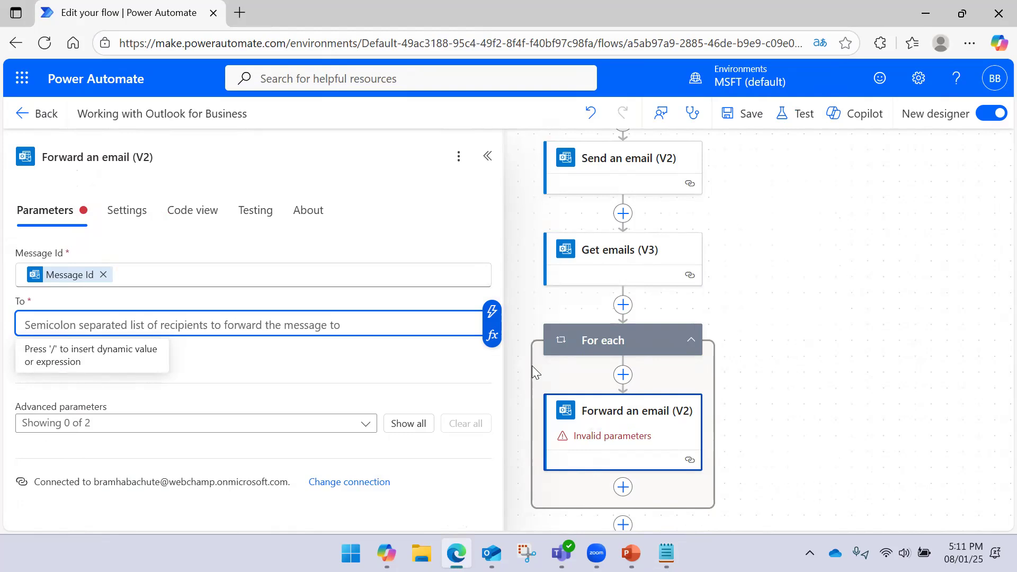
type("Thanks for your email. I will look and updated.")
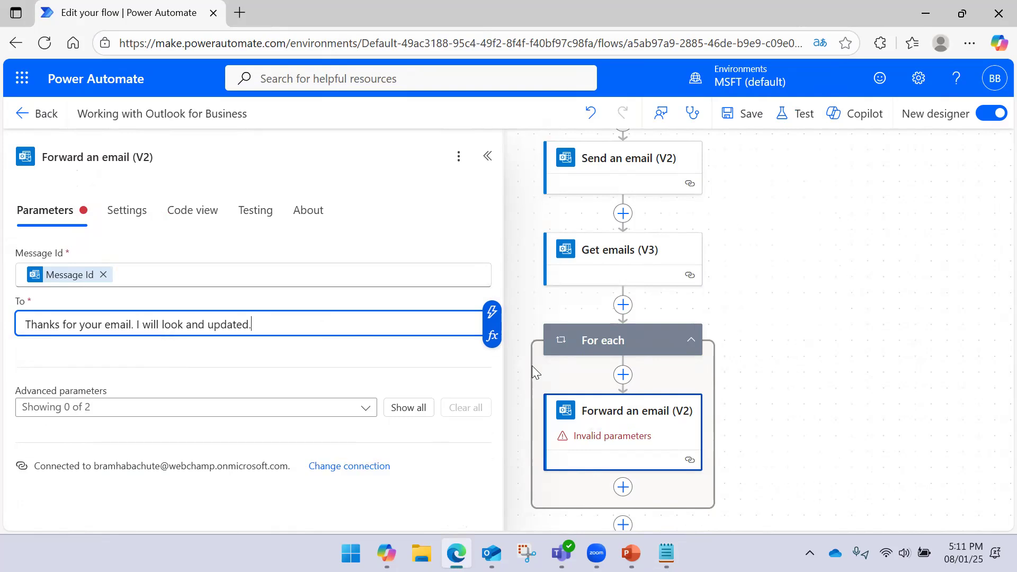
key("ctrl+z")
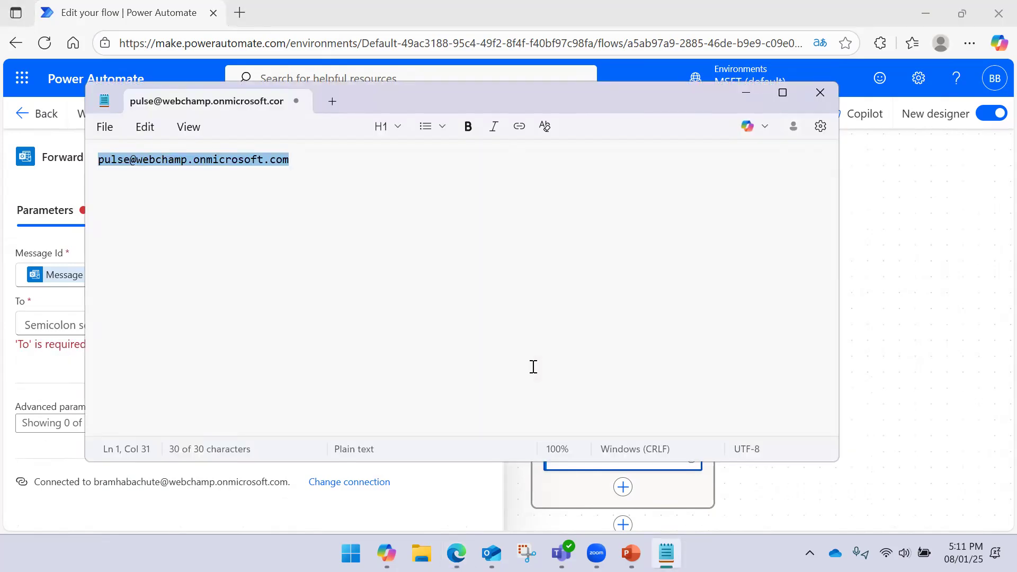
key("alt+Tab")
key("ctrl+v")
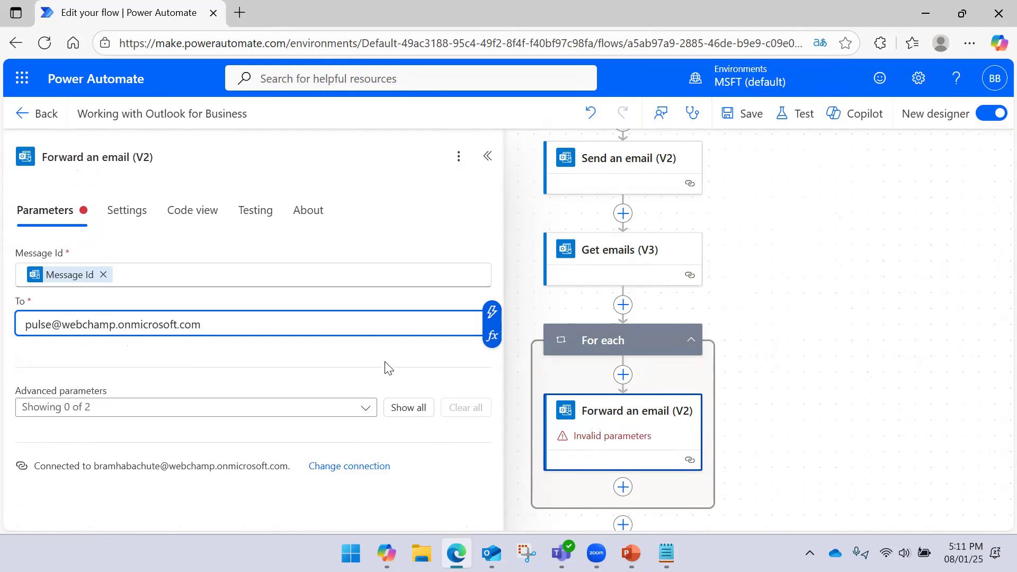
left_click(355, 355)
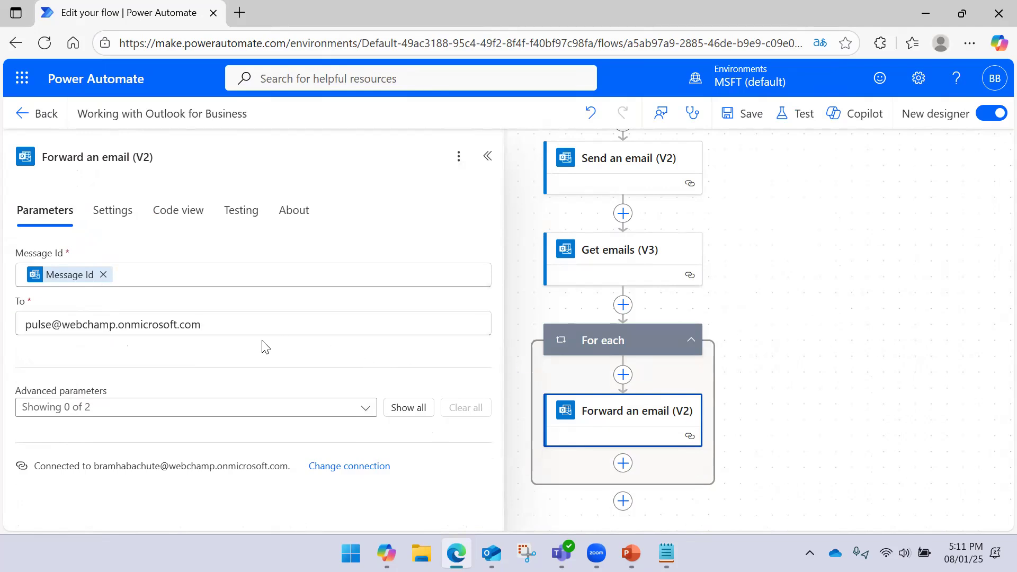
- Review the optional forwarding parameters and save the flow
left_click(212, 405)
left_click(196, 435)
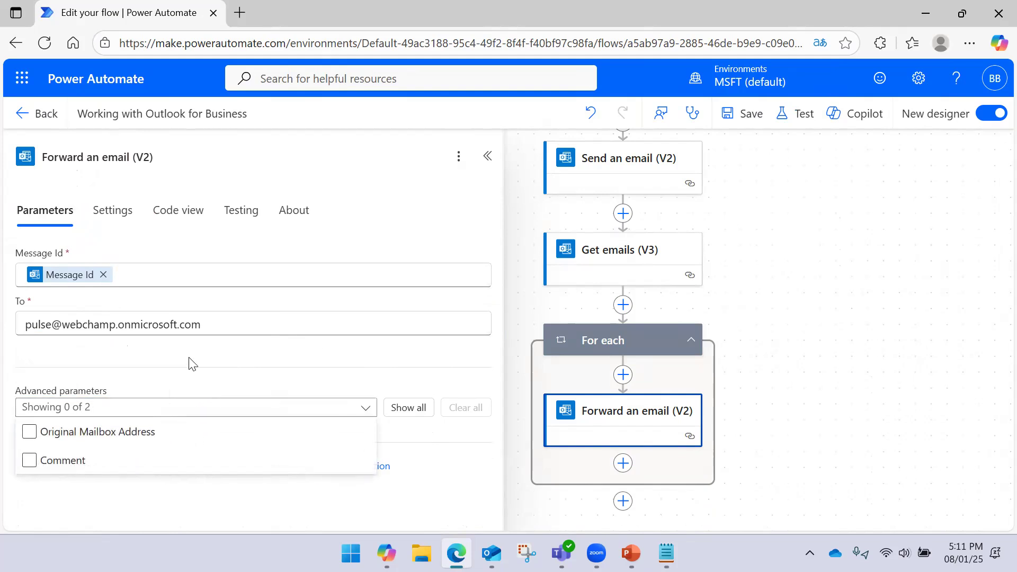
left_click(189, 374)
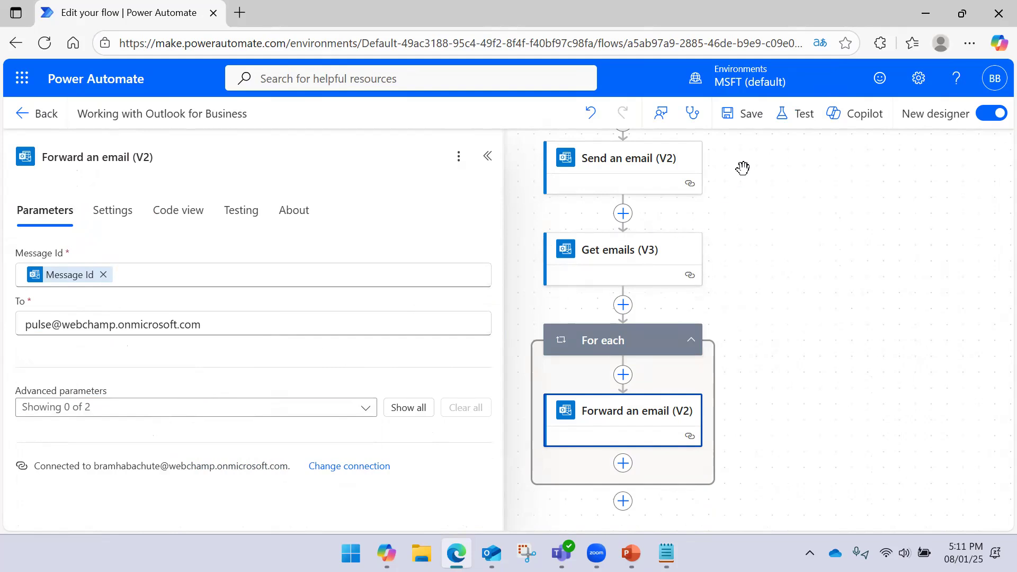
left_click(748, 116)
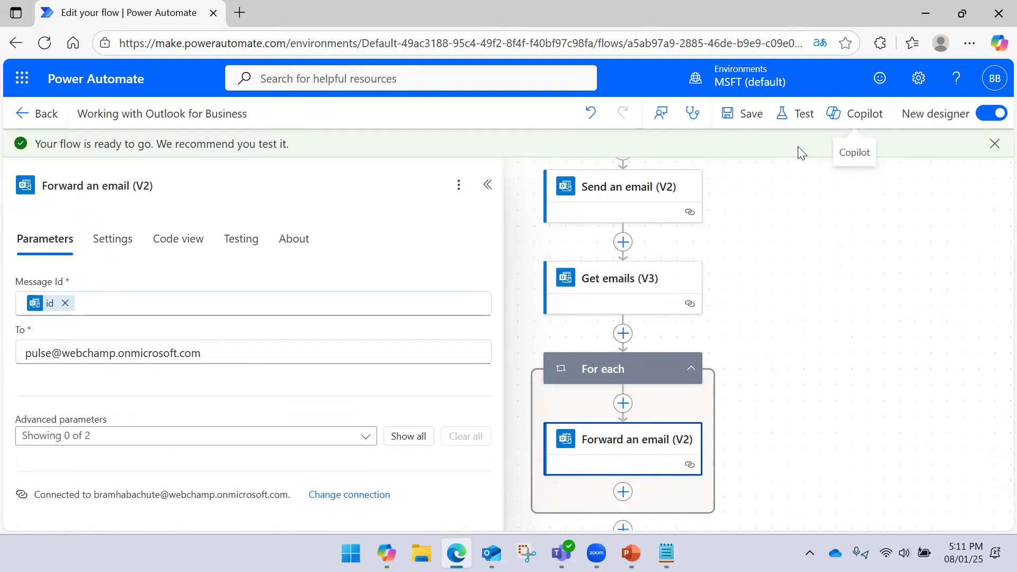
- Start a manual test but cancel it, then insert a step after Send an email (V2)
left_click(799, 113)
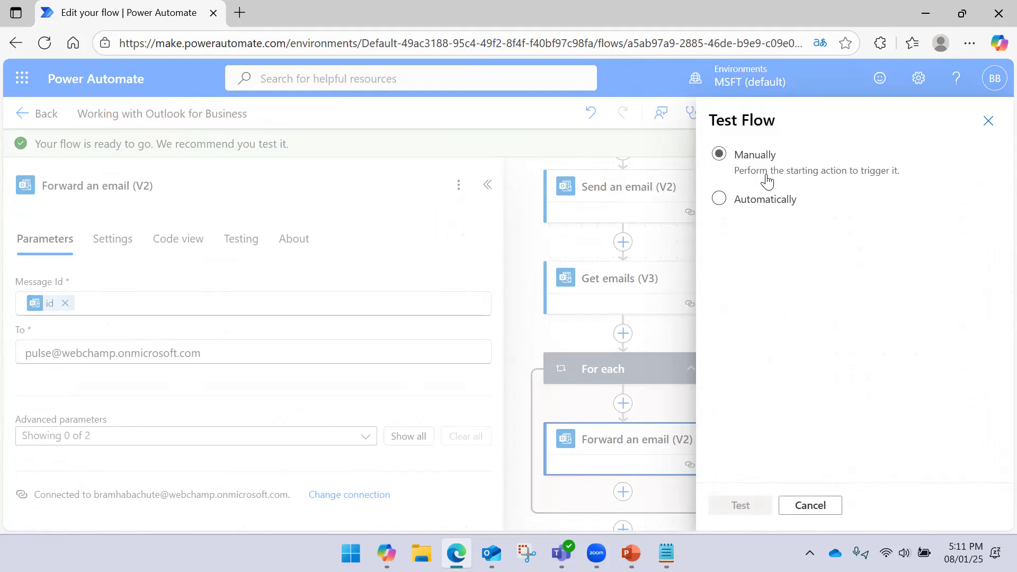
left_click(766, 180)
left_click(763, 504)
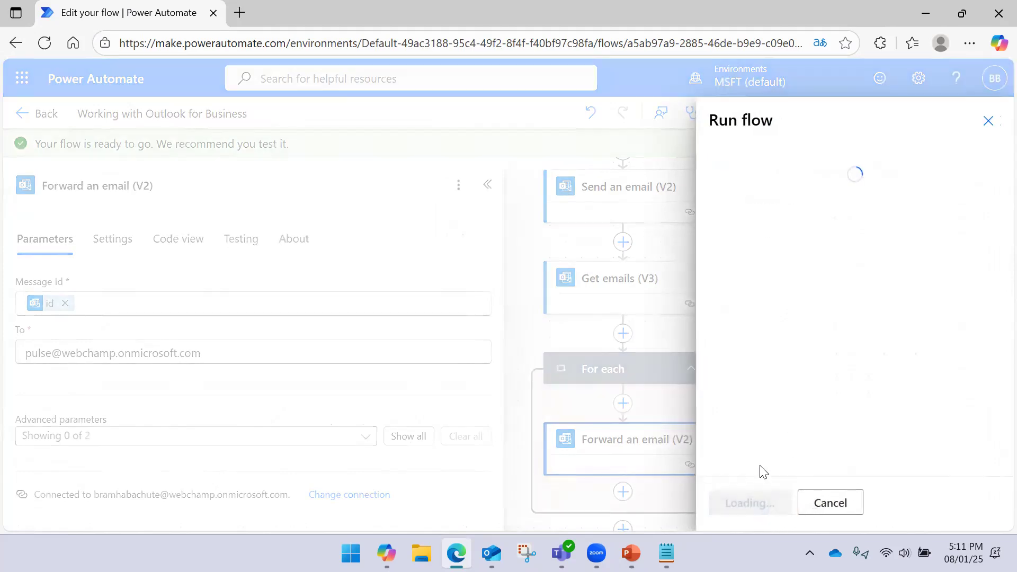
left_click(798, 501)
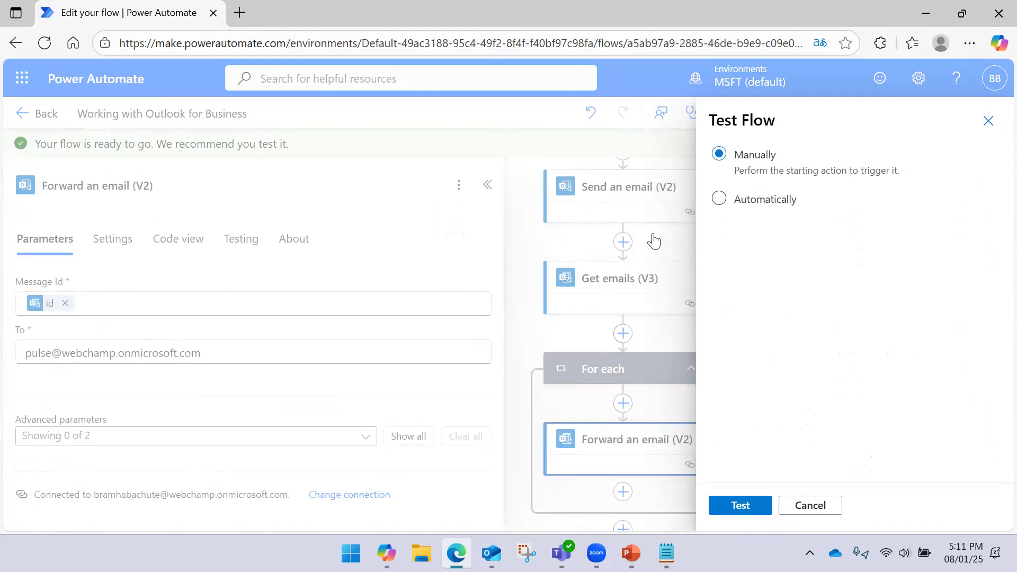
left_click(810, 504)
left_click(624, 242)
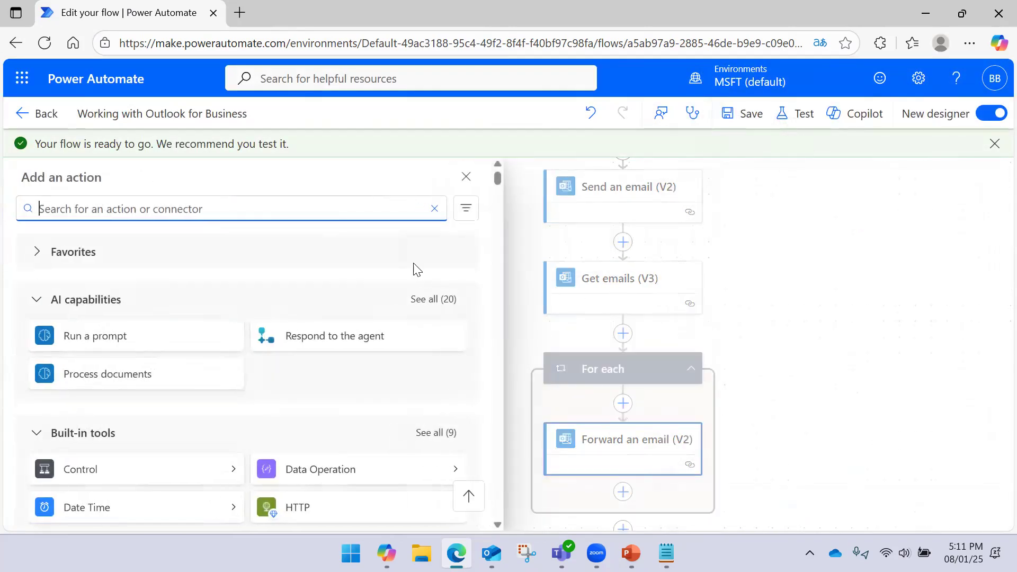
- Add a Delay action after Send an email (V2) with Count 10 and Unit Second
type("delay")
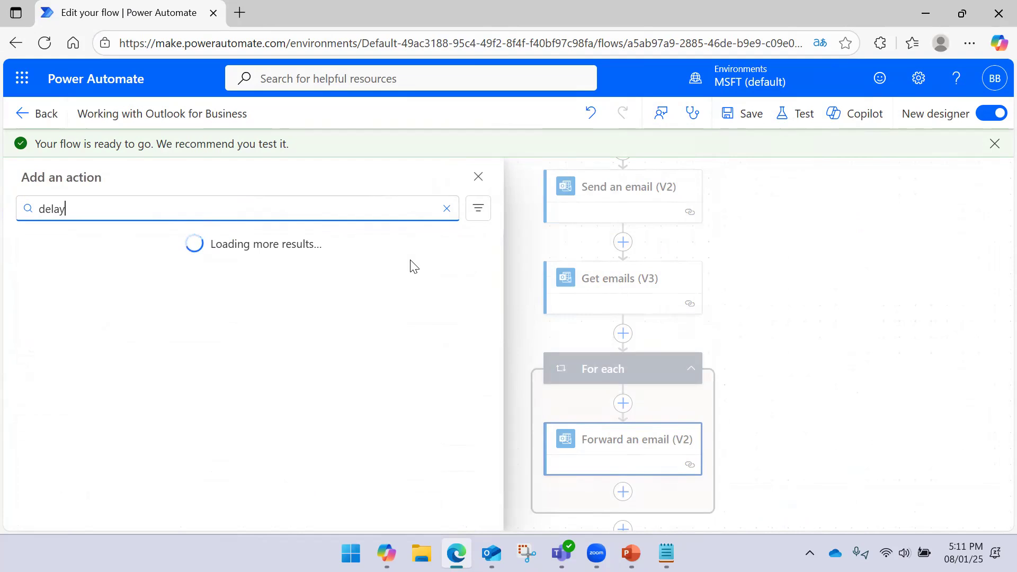
left_click(145, 320)
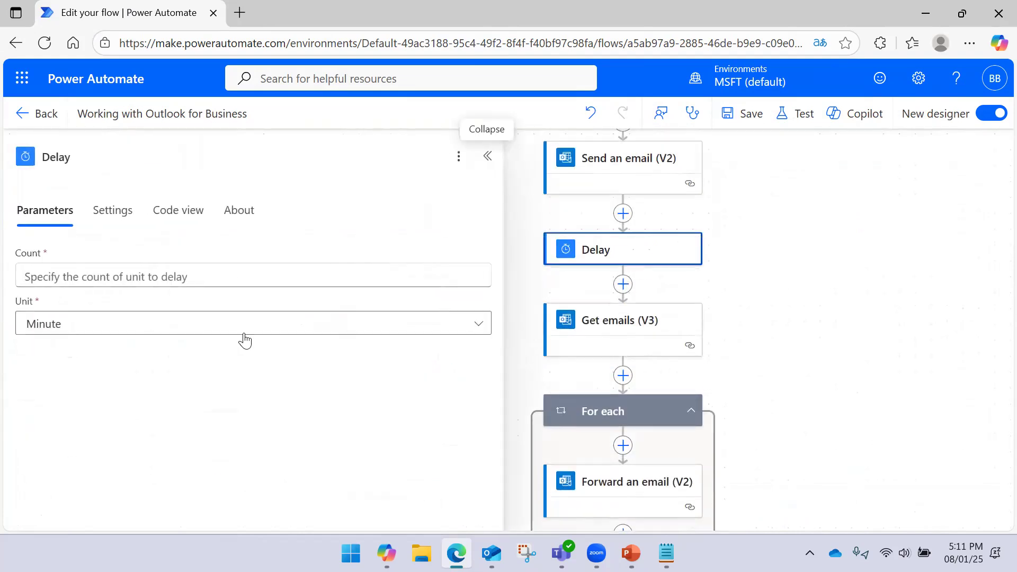
left_click(184, 280)
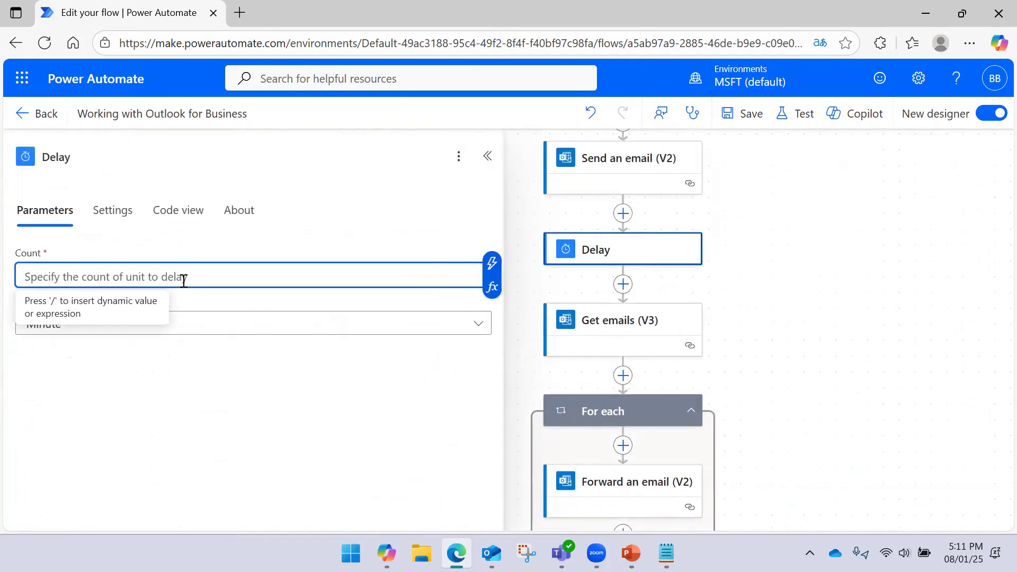
type("we")
key("ctrl+a")
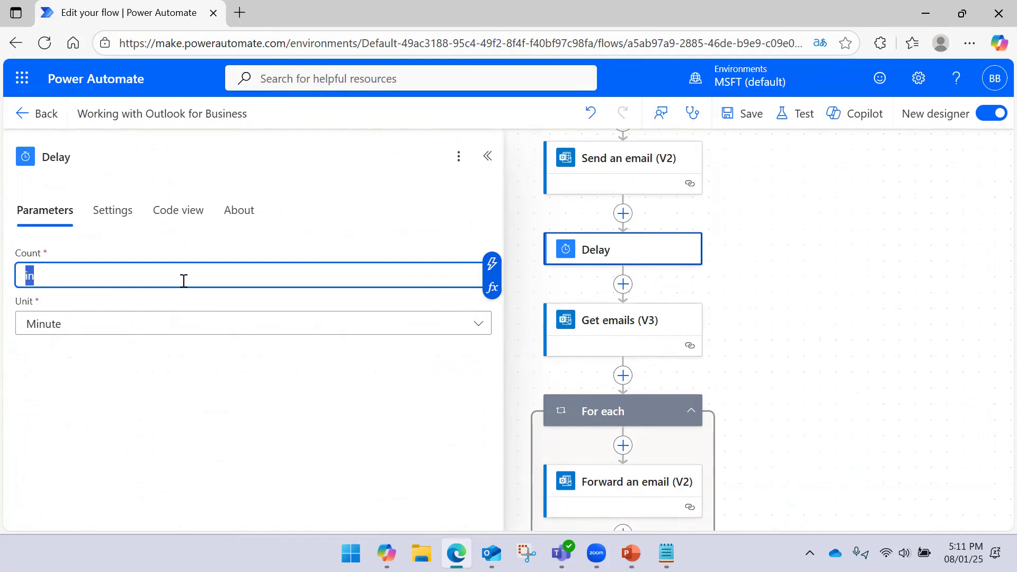
key("BackSpace")
type("1")
left_click(156, 316)
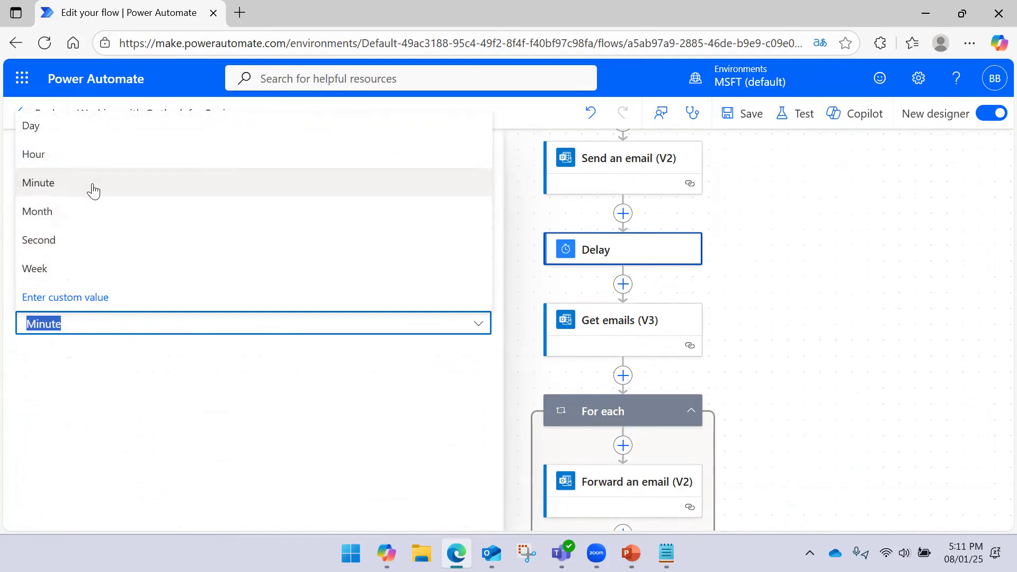
left_click(77, 239)
- Save the flow with the new 10-second delay and bring up its test options
left_click(748, 118)
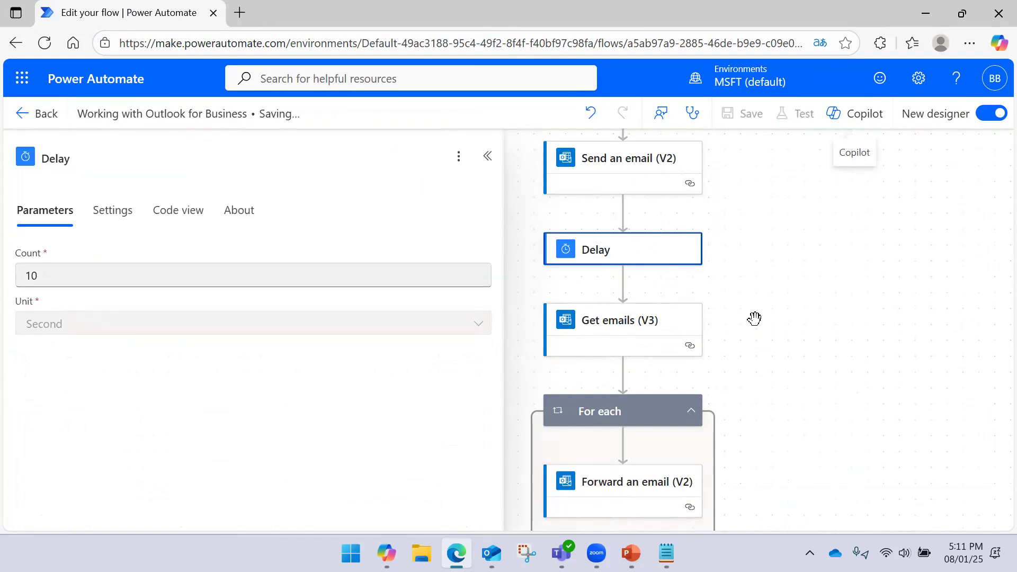
left_click_drag(804, 377, 783, 325)
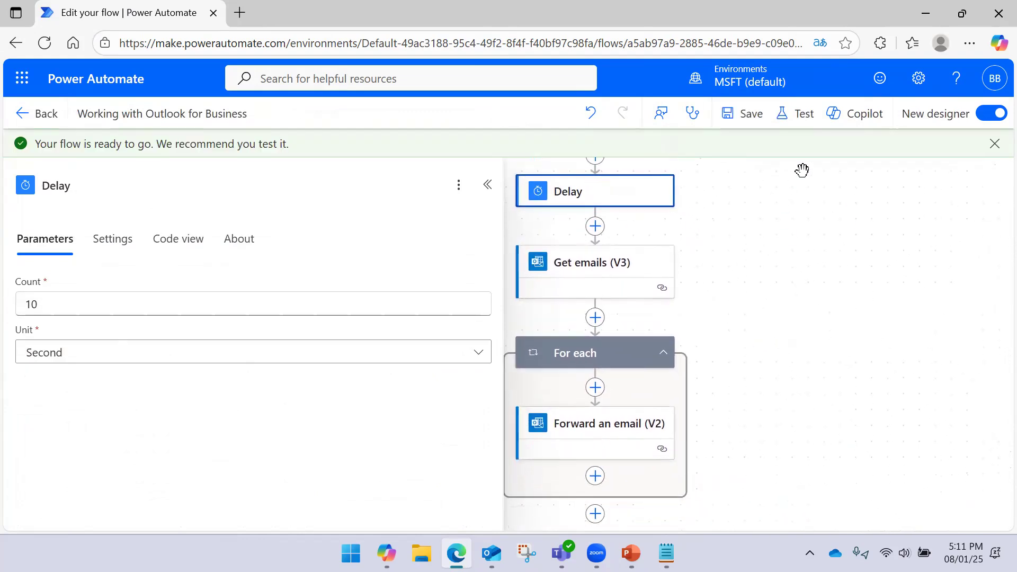
left_click(794, 114)
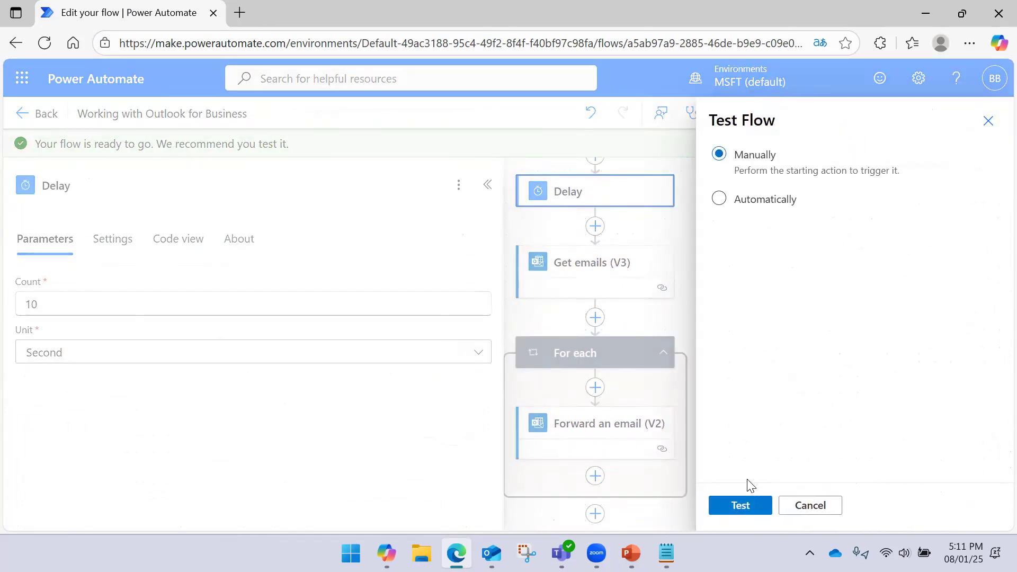
- Run a manual test of the flow, watch it succeed, then switch to Outlook
left_click(742, 506)
left_click(748, 501)
left_click(748, 492)
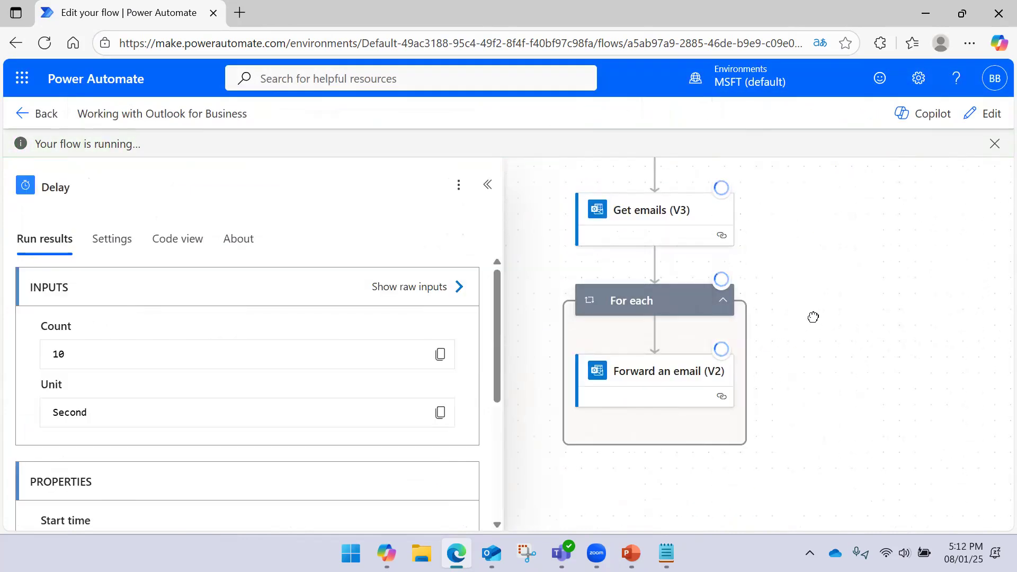
left_click_drag(813, 318, 790, 312)
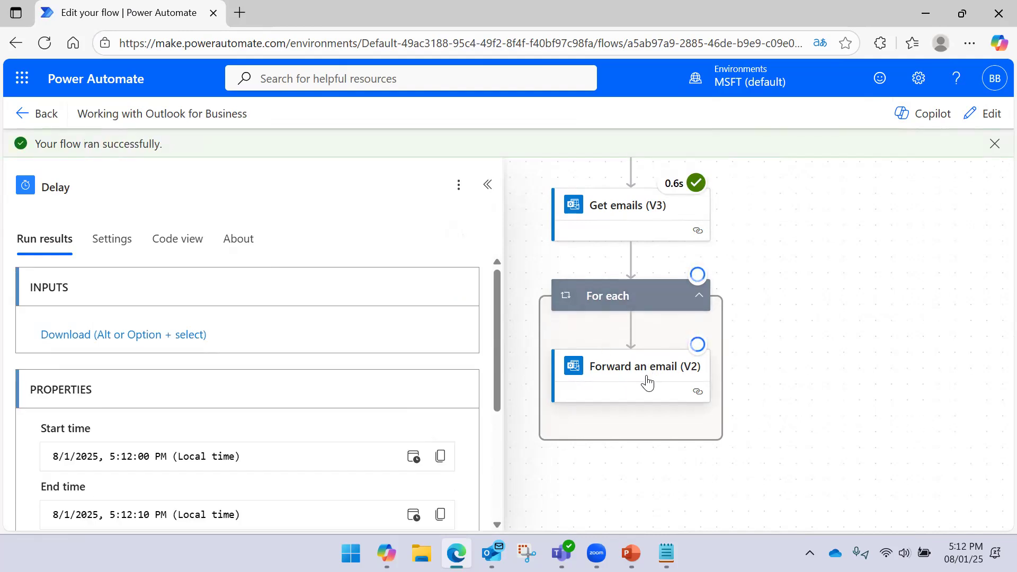
left_click(491, 552)
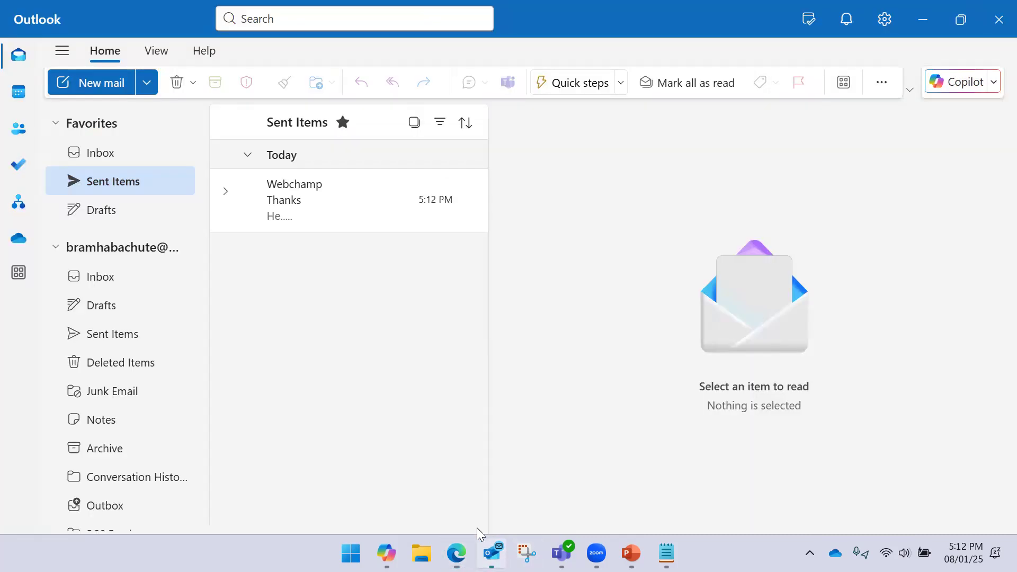
- Open the sent Thanks email, review the quoted message, and delete it from Sent Items
left_click(324, 204)
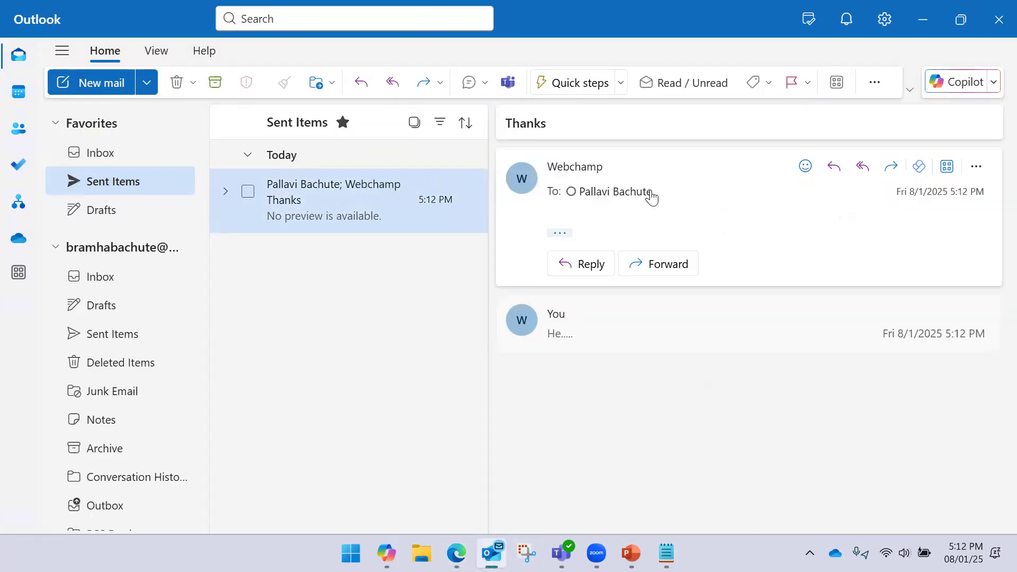
left_click(561, 235)
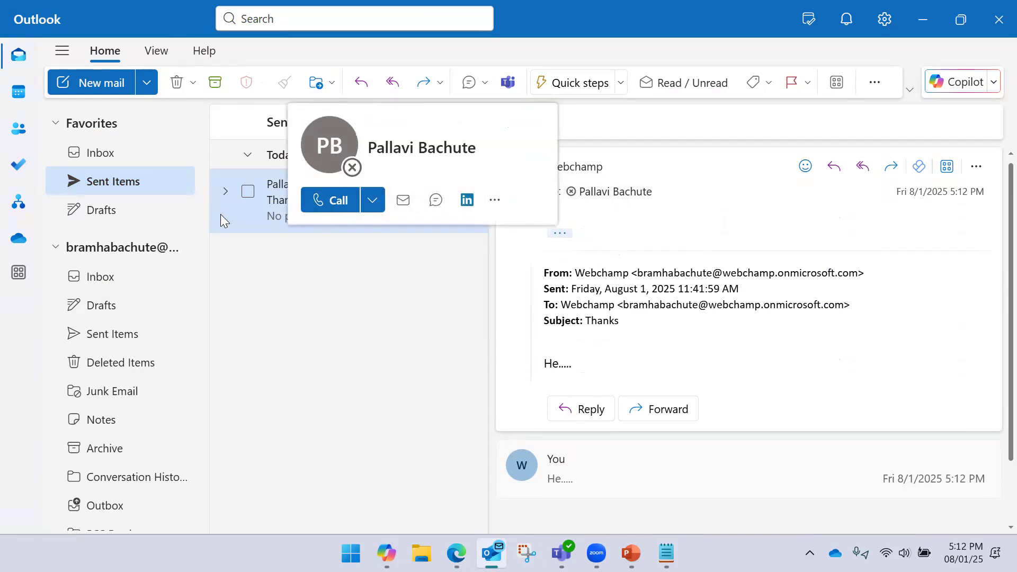
left_click(245, 201)
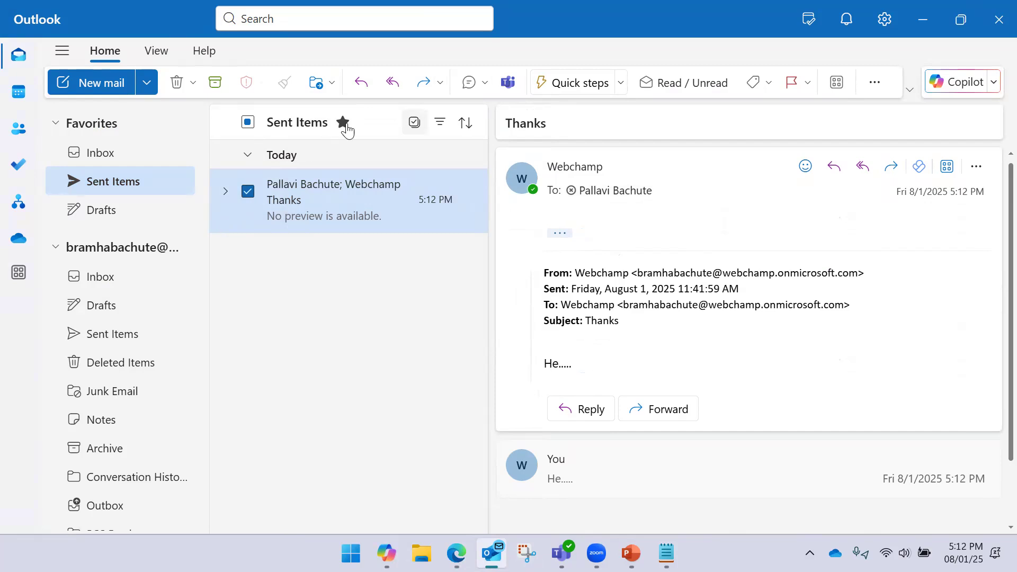
left_click(176, 82)
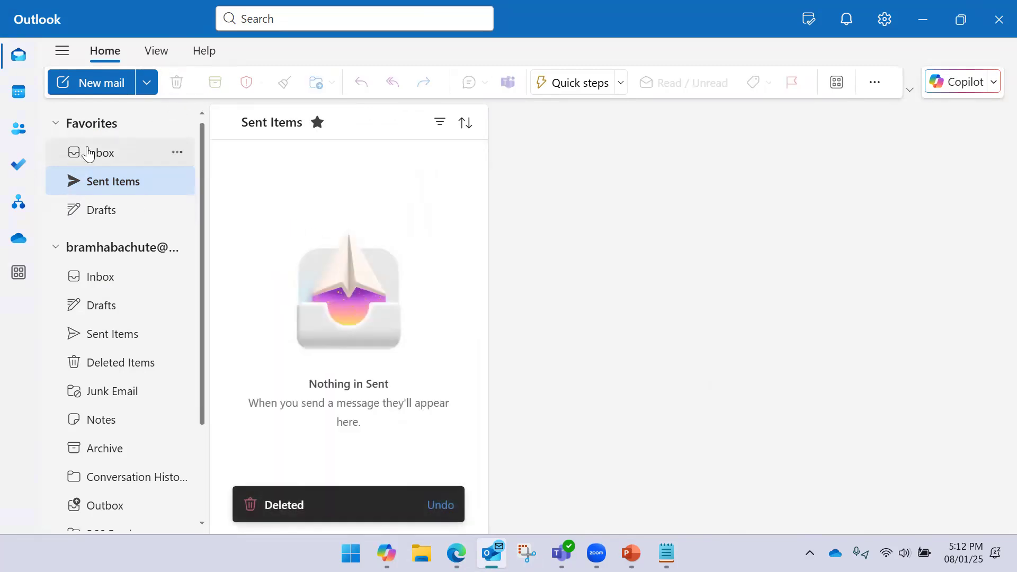
- Delete the Thanks email from the Inbox and return to the flow run
left_click(88, 154)
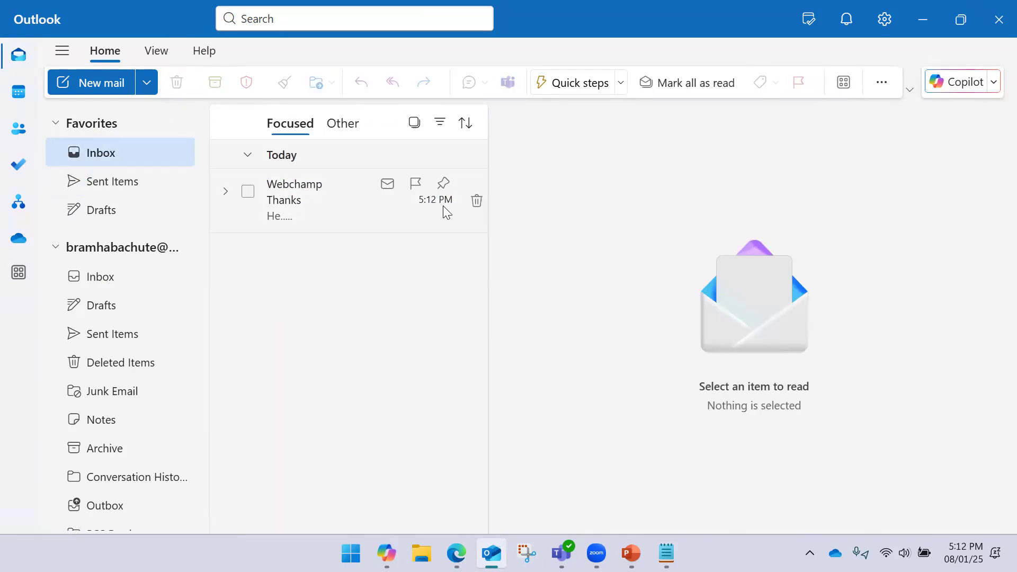
left_click(476, 201)
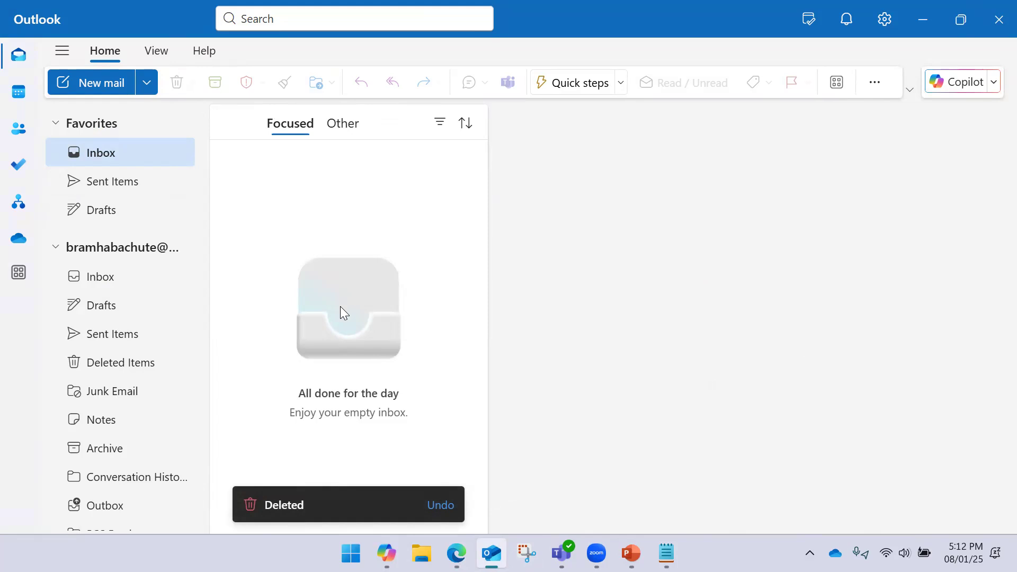
left_click(456, 553)
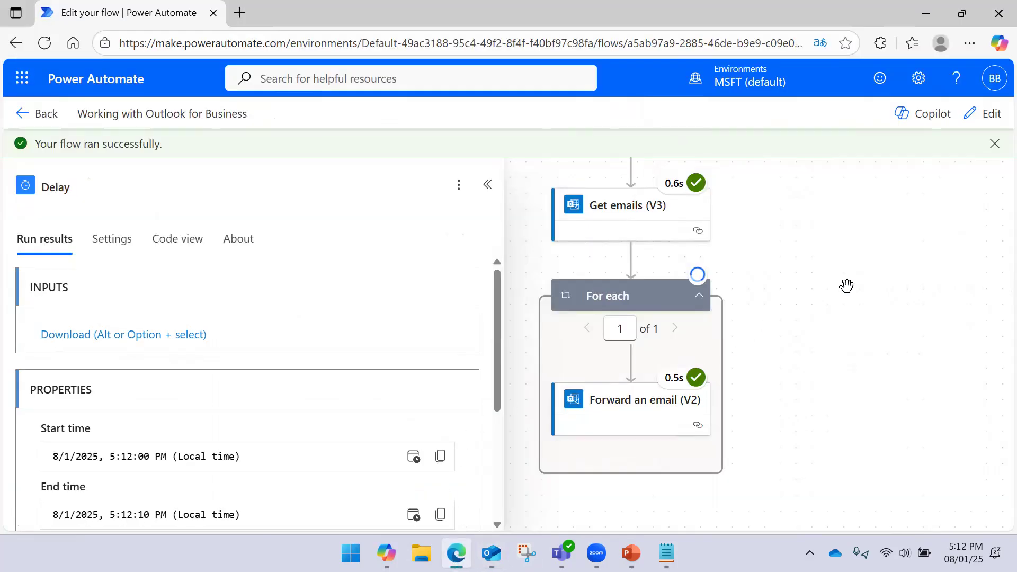
- Return the flow to edit mode and browse actions after the For each loop, choosing Office 365 Outlook
left_click(846, 286)
left_click(979, 116)
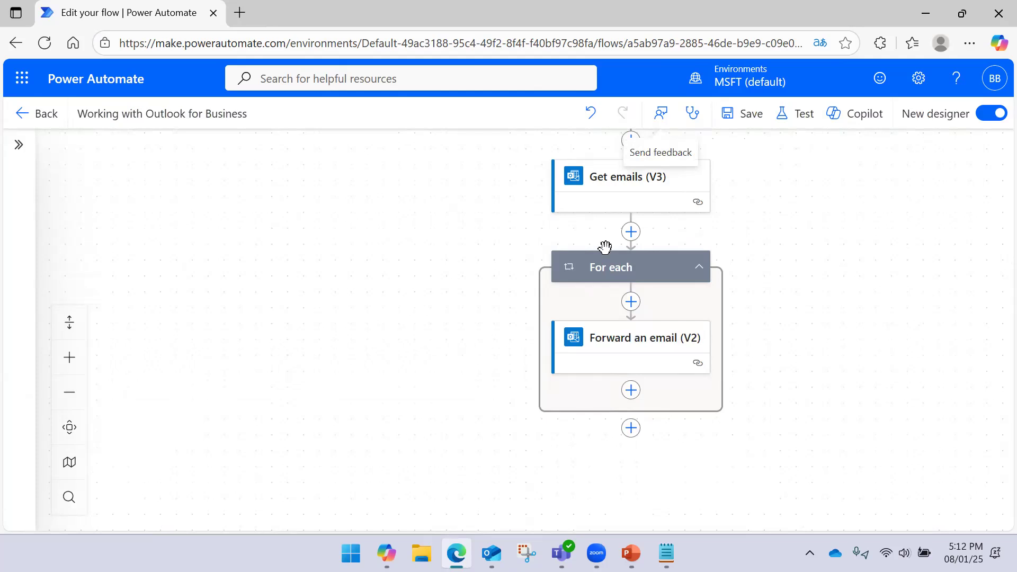
left_click(630, 429)
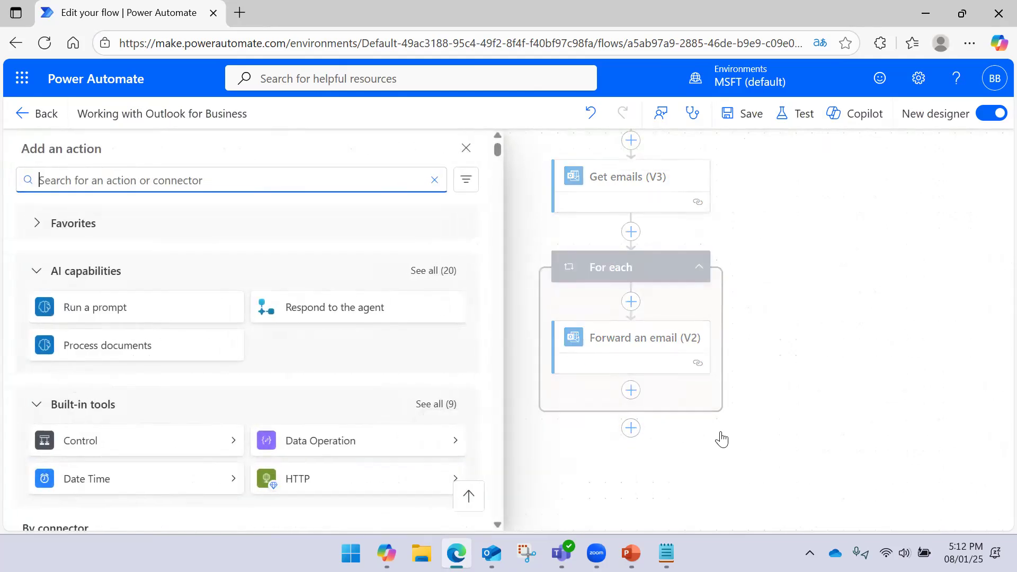
scroll(310, 289, "down", 6)
scroll(310, 289, "down", 1)
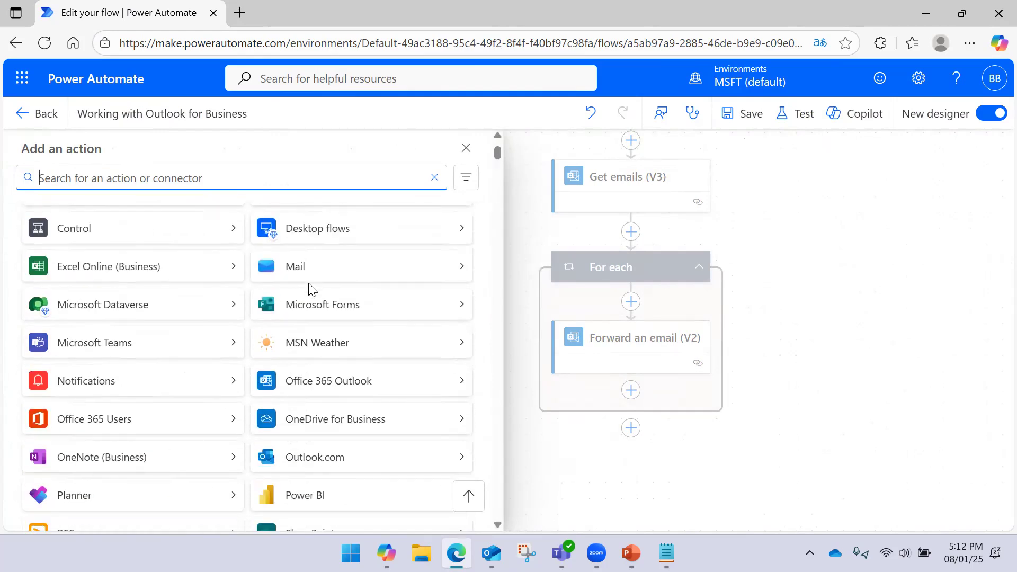
left_click(457, 389)
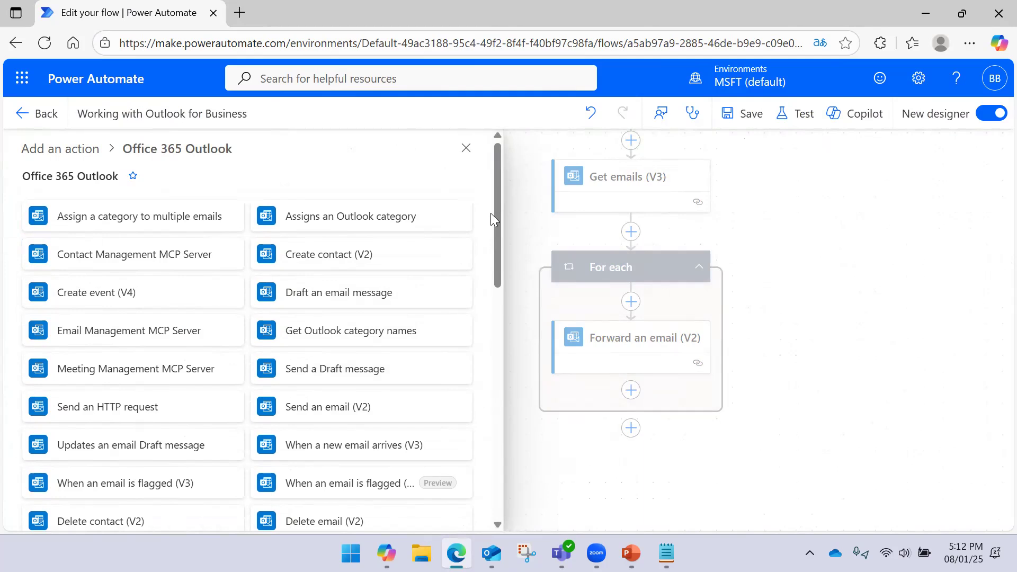
- Scroll through the full list of Office 365 Outlook actions
left_click_drag(494, 205, 488, 260)
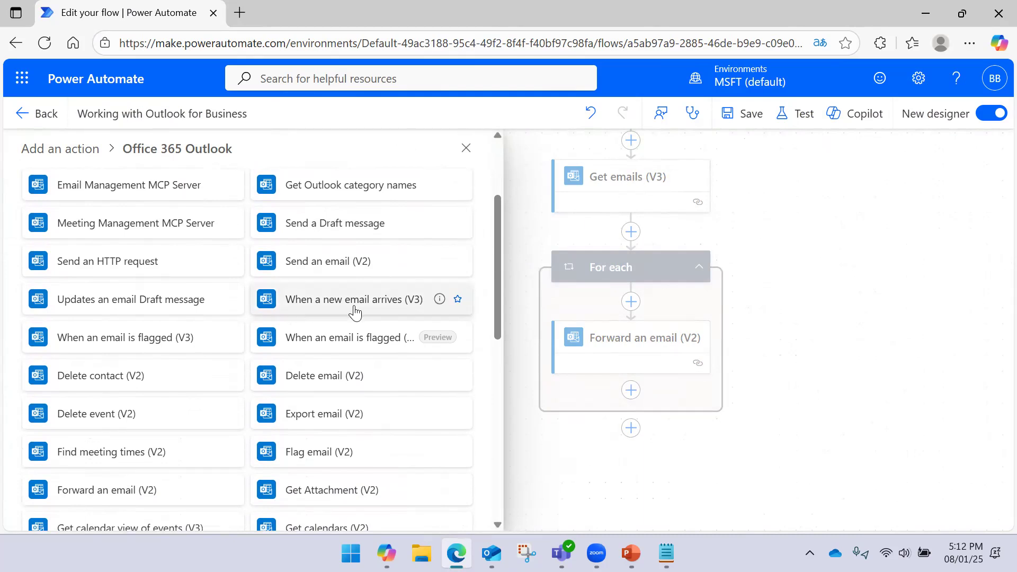
scroll(352, 317, "down", 2)
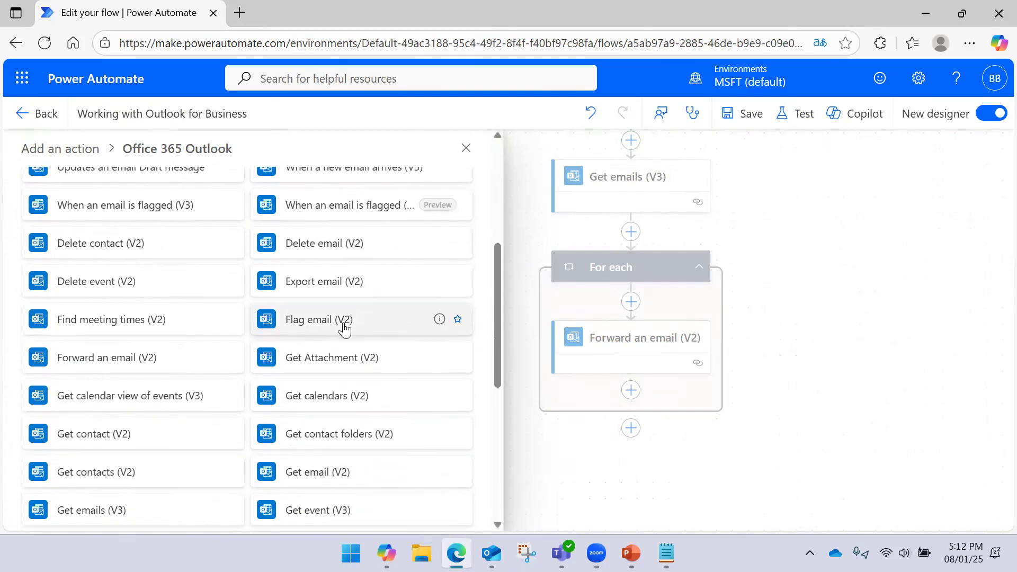
scroll(345, 329, "down", 2)
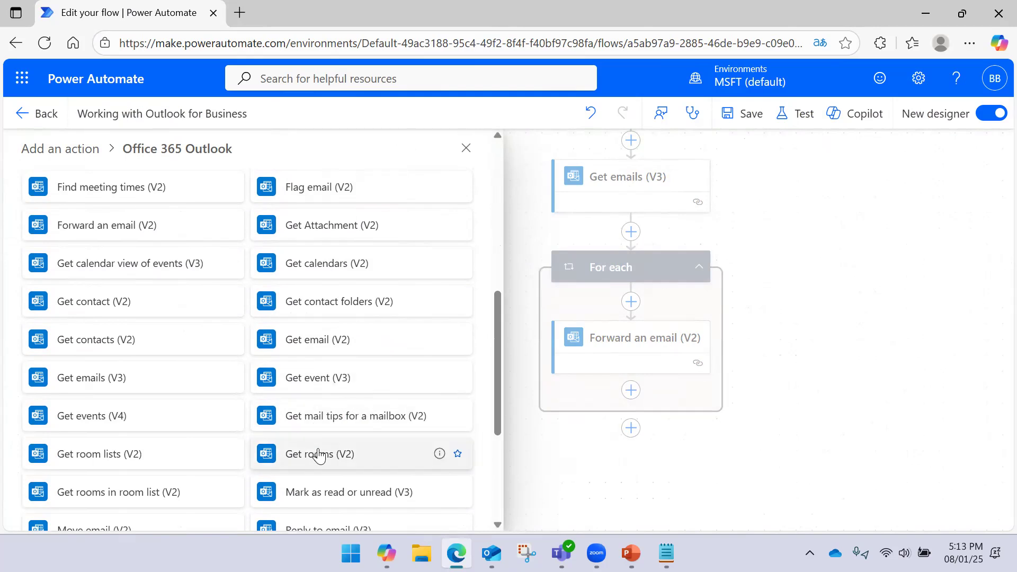
scroll(297, 434, "down", 2)
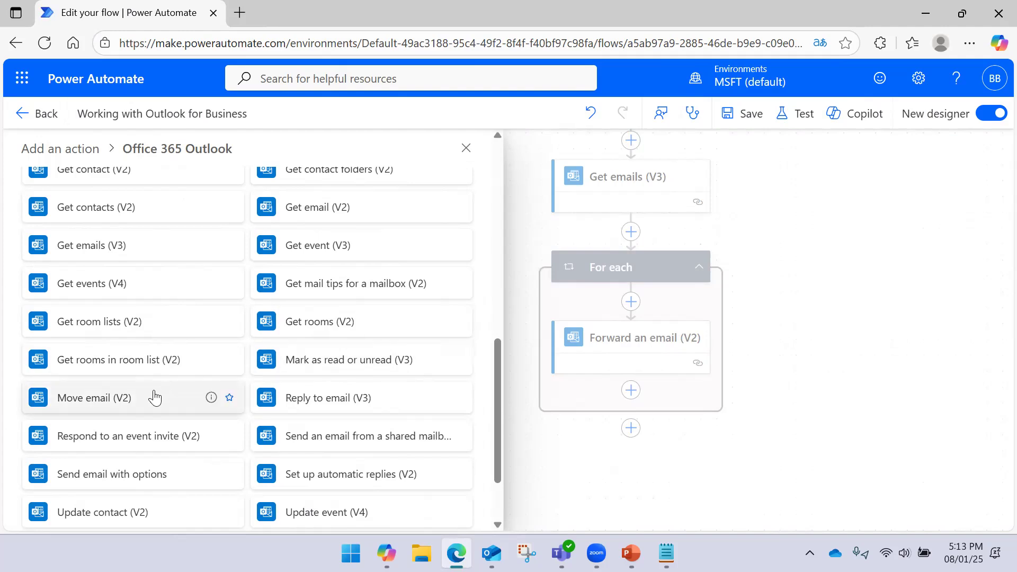
scroll(154, 397, "down", 2)
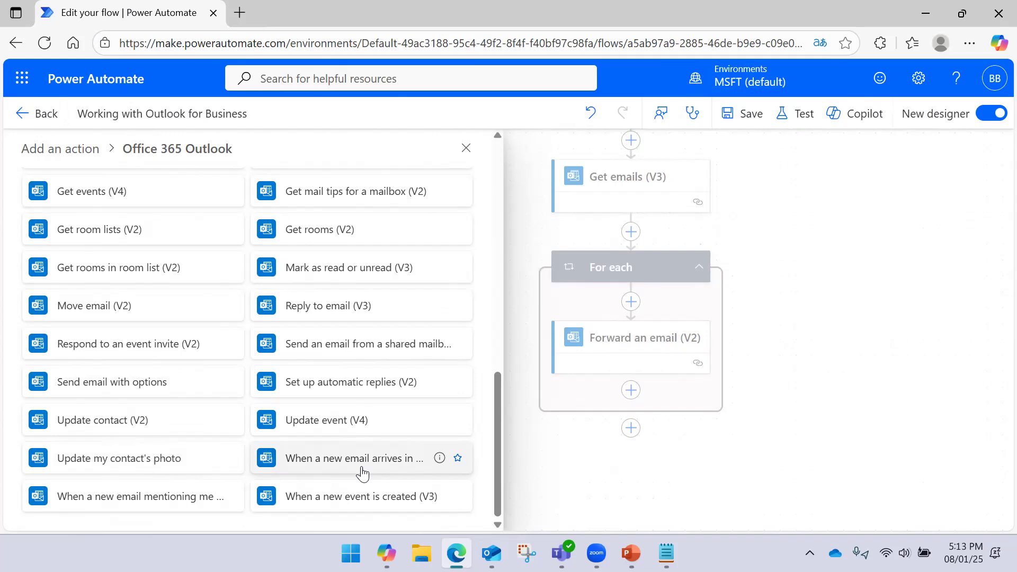
mouse_move(439, 463)
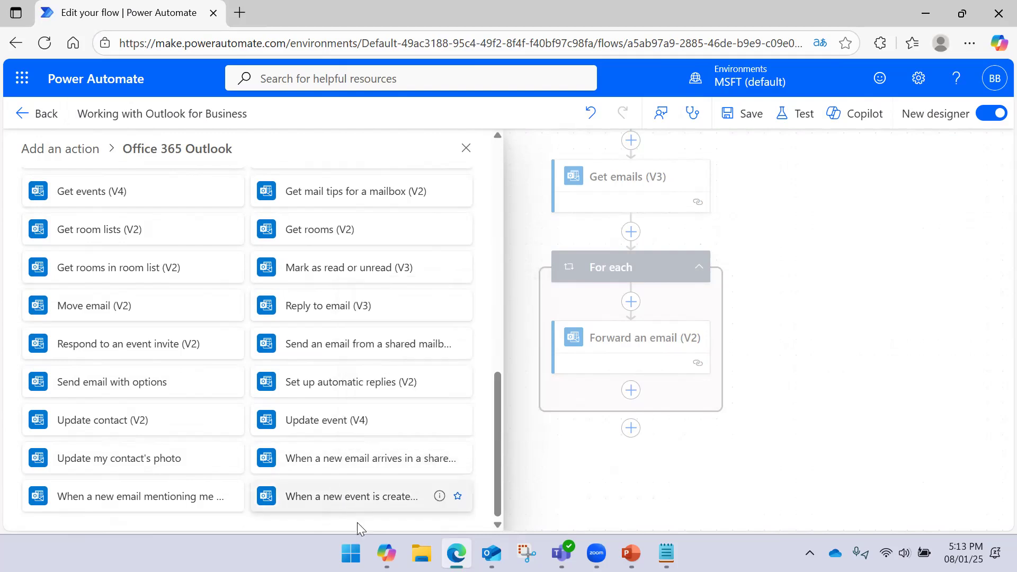
- Widen the action panel to read full names, scroll back up, and show the Outlook for Business slide
left_click_drag(504, 422, 518, 440)
scroll(447, 465, "down", 2)
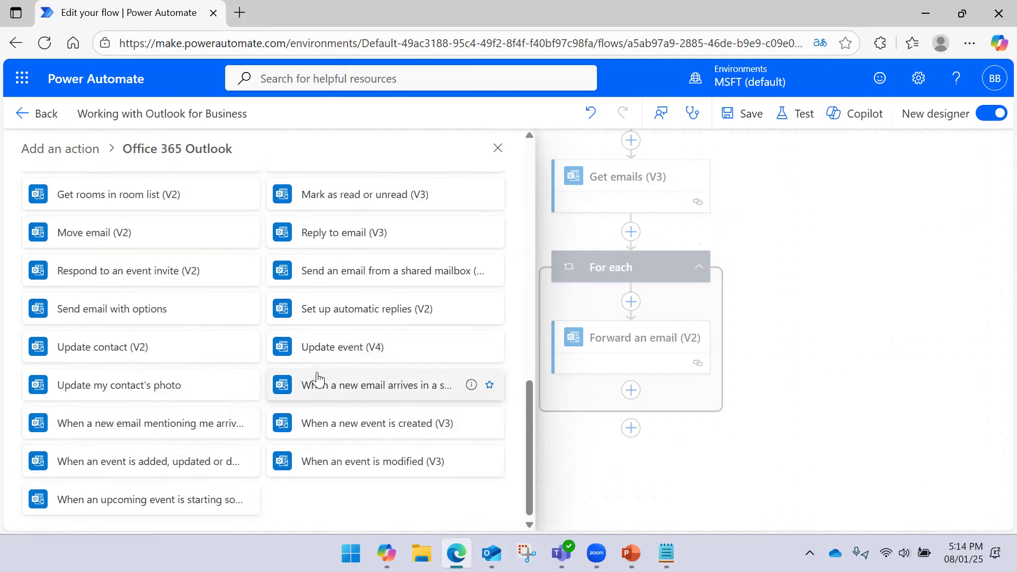
scroll(318, 379, "up", 4)
scroll(318, 379, "up", 7)
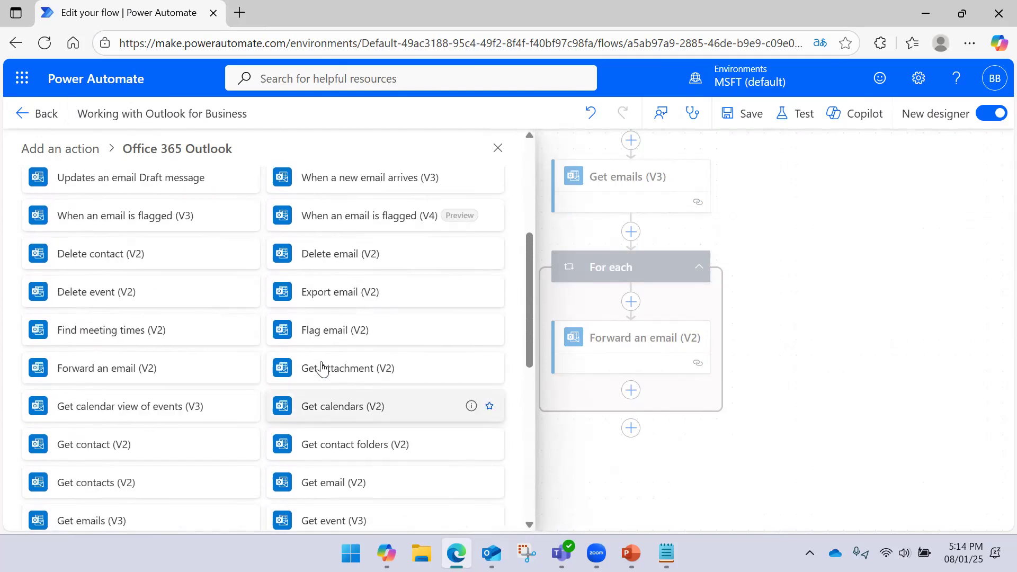
scroll(321, 367, "up", 4)
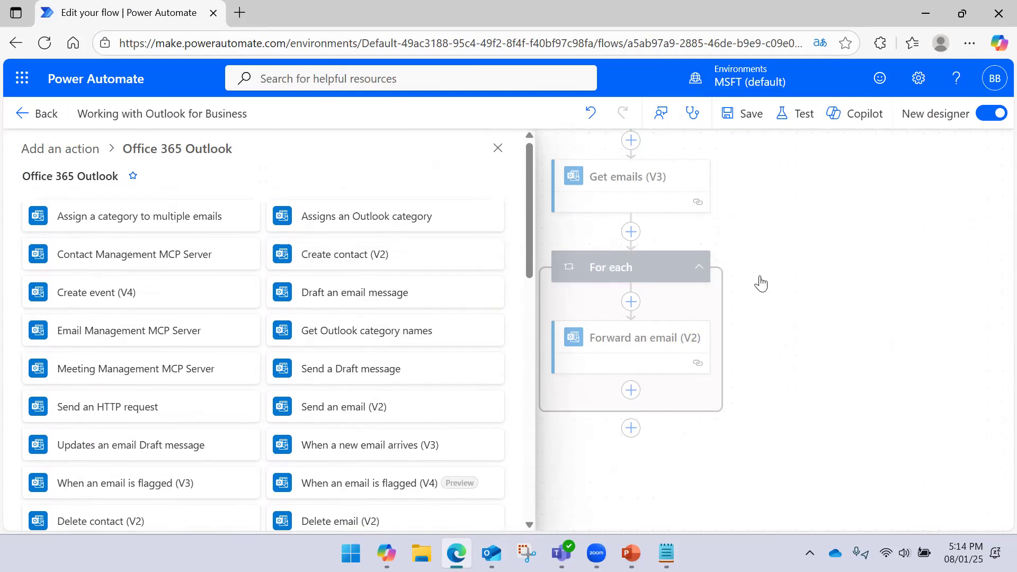
left_click(631, 553)
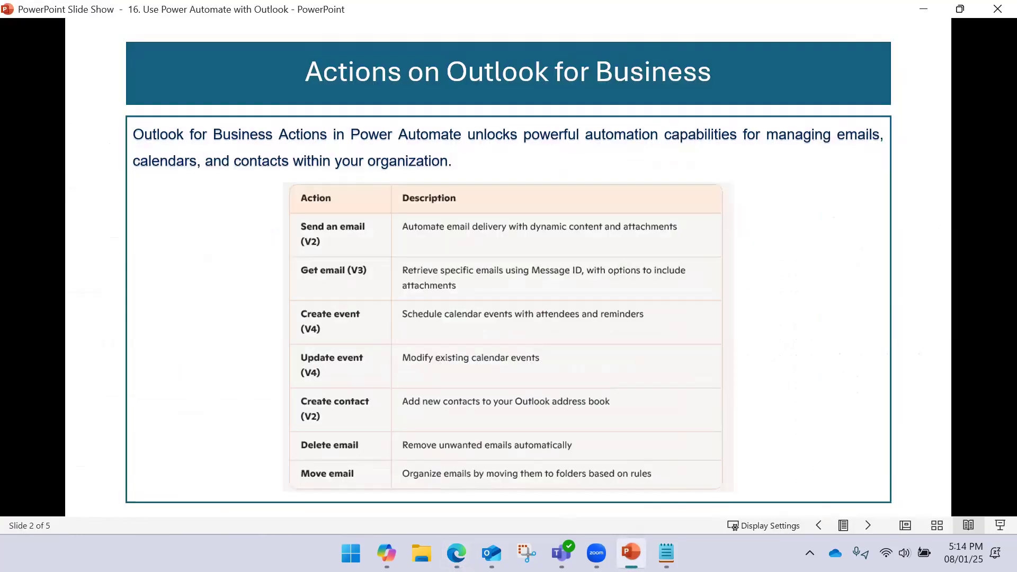
- Minimize the slide show to bring the Office 365 Outlook action list back
left_click(630, 553)
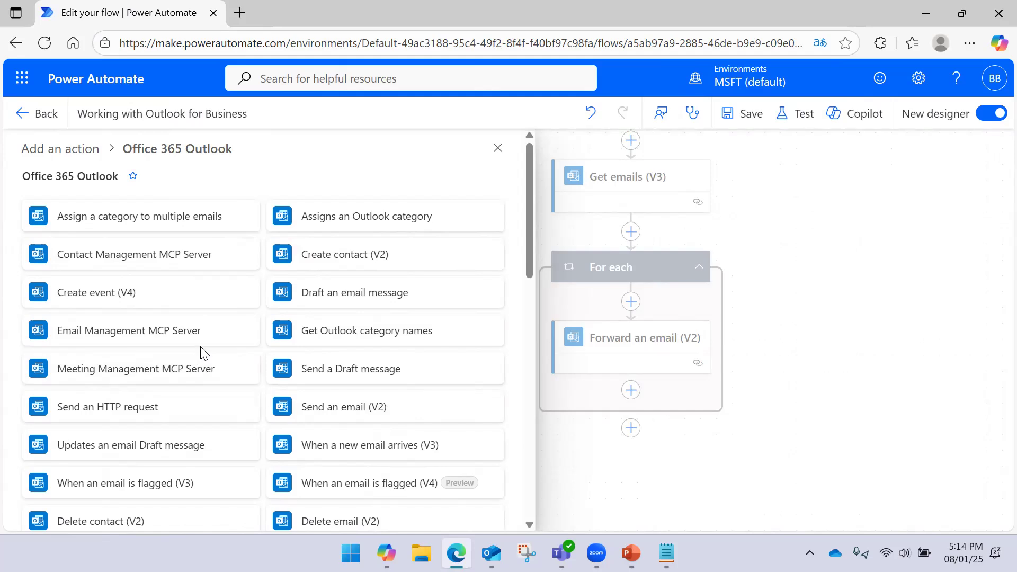
- Scroll the remaining Outlook actions, close the Add an action panel, and reposition the flow diagram
scroll(169, 349, "down", 3)
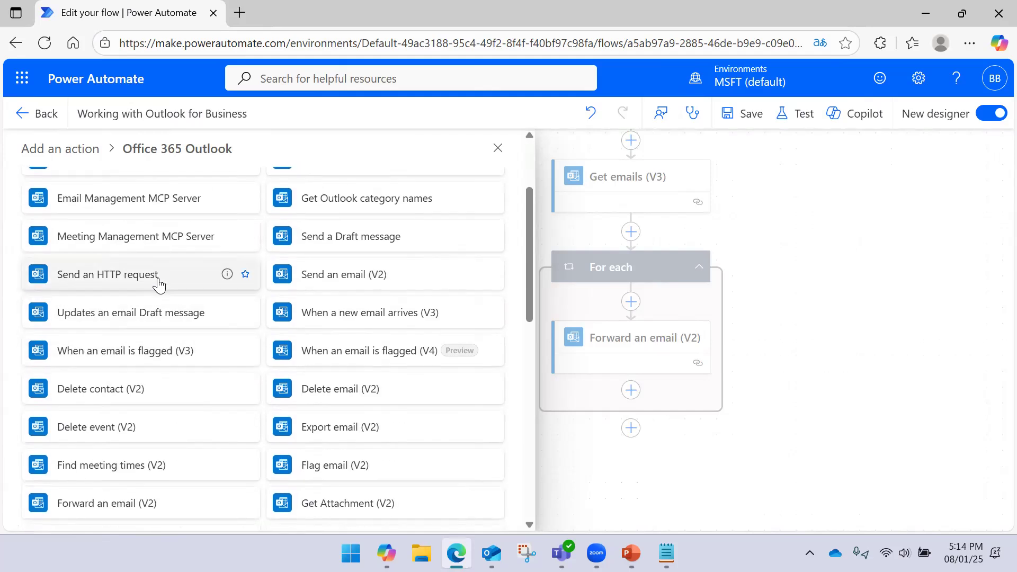
scroll(159, 284, "down", 5)
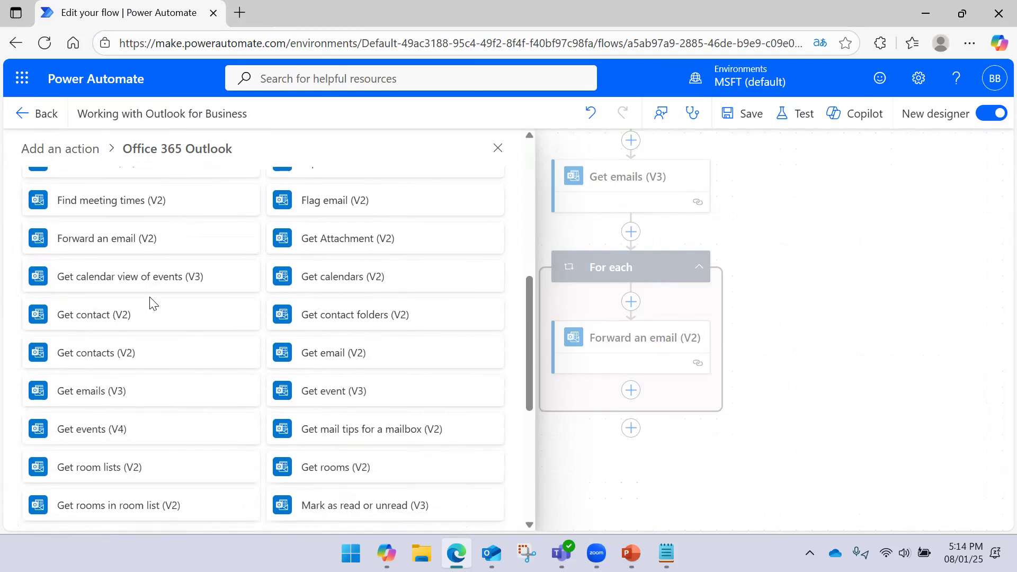
scroll(182, 298, "down", 3)
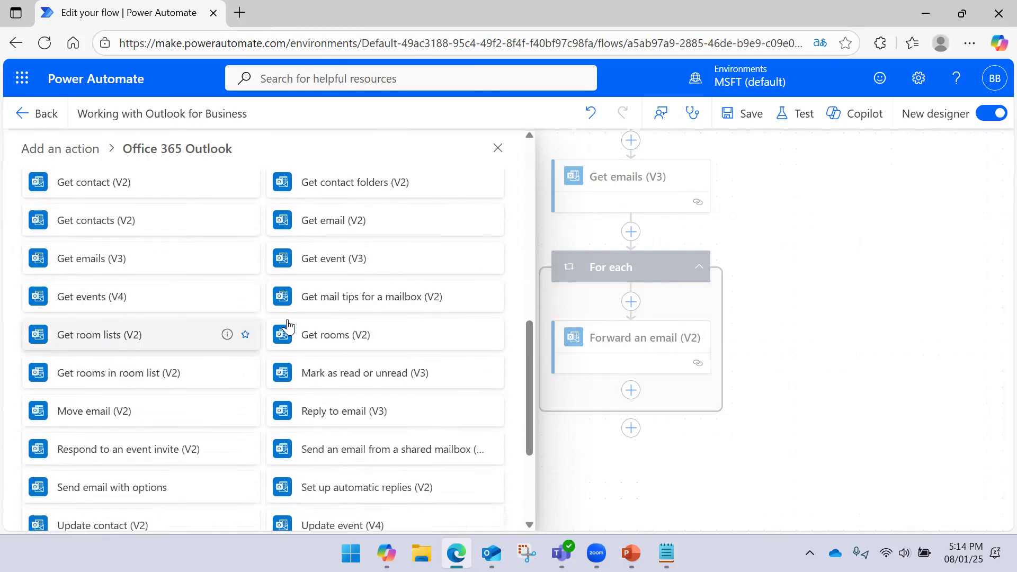
left_click(497, 148)
left_click_drag(853, 229, 747, 211)
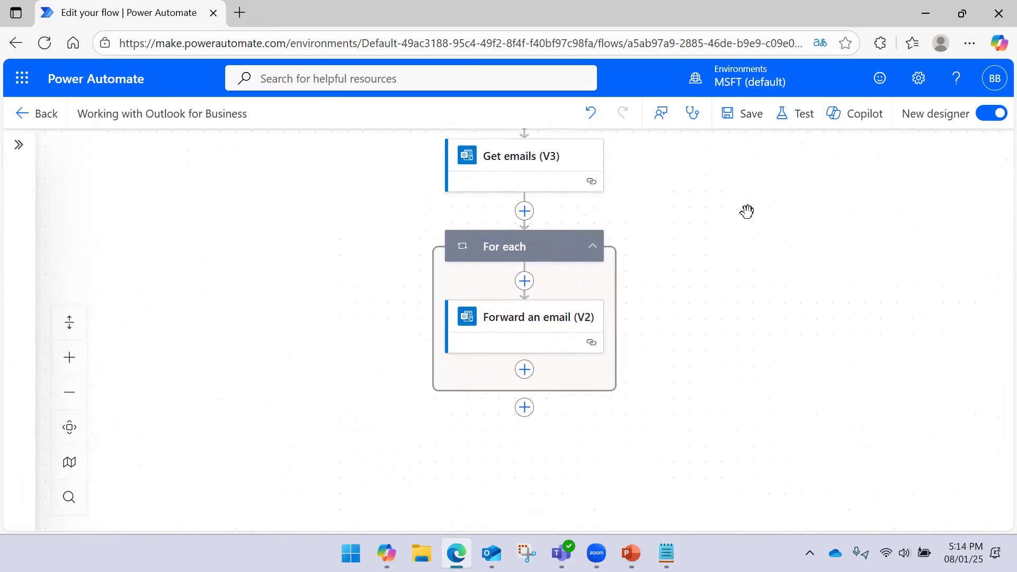
left_click_drag(674, 295, 678, 282)
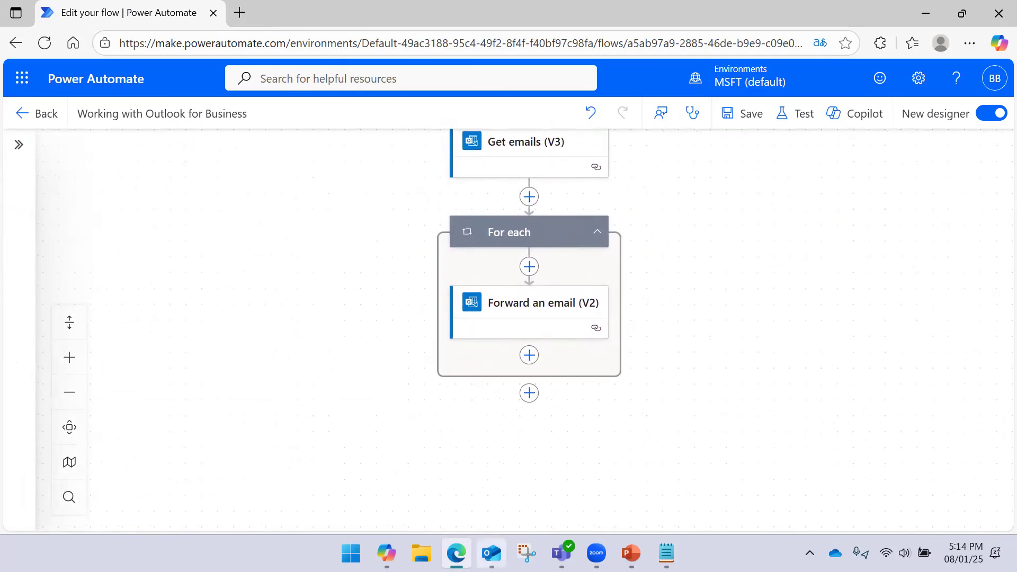
- Glance at Outlook, pan the flow to its manual trigger, then show slide 3, 'Actions on Business Outlook'
left_click(491, 552)
left_click(492, 552)
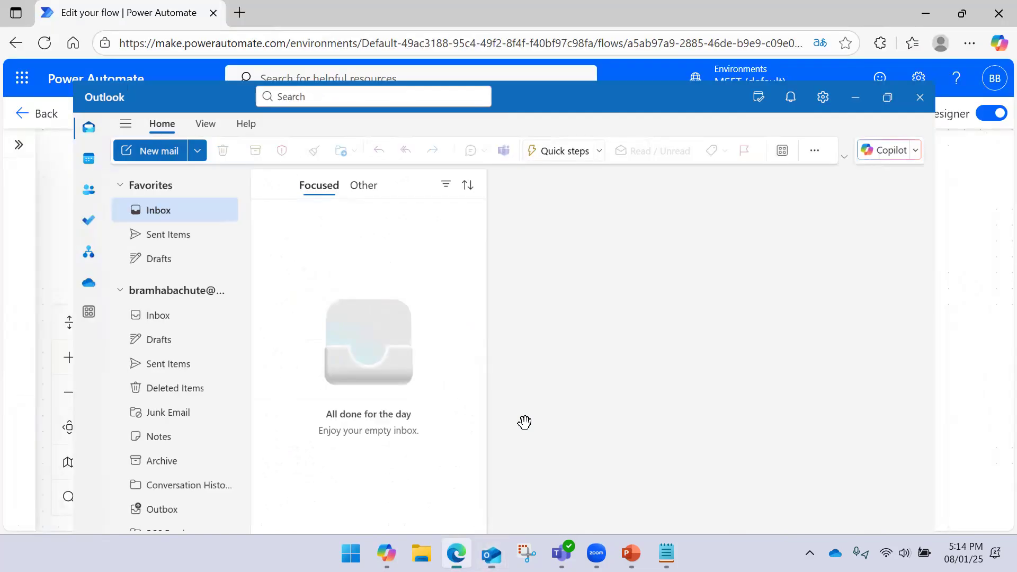
left_click_drag(754, 206, 733, 399)
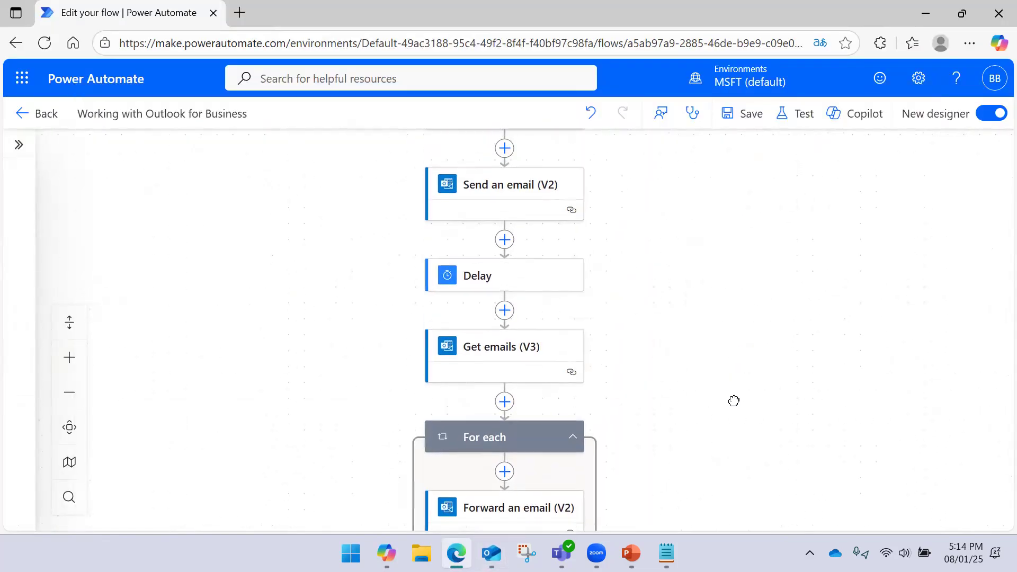
left_click_drag(720, 302, 731, 341)
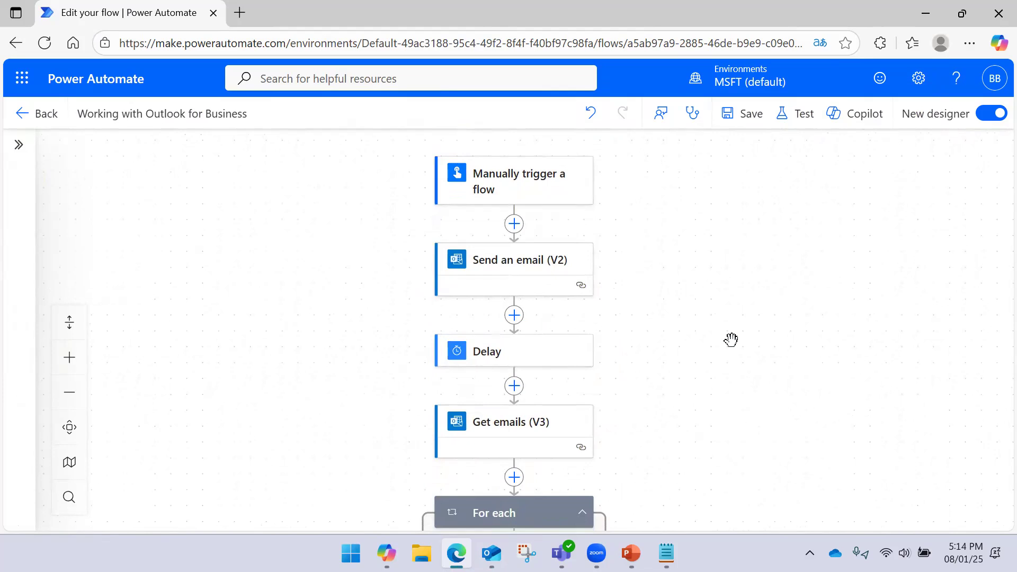
left_click(630, 552)
left_click(624, 350)
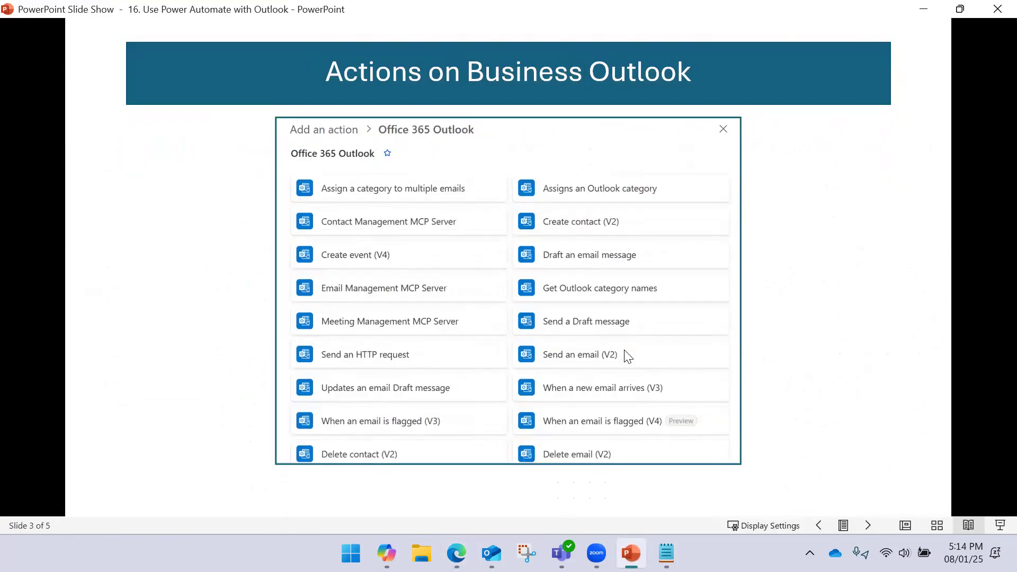
- Advance to the 'Thanks for Watching' slide, minimize PowerPoint and Edge, and close Notepad
key("Right")
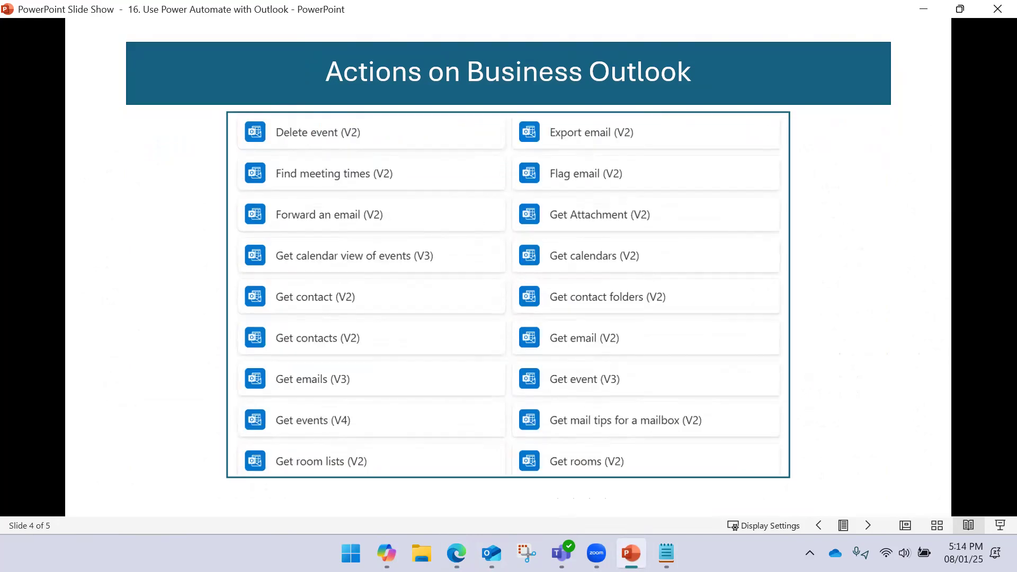
key("Right")
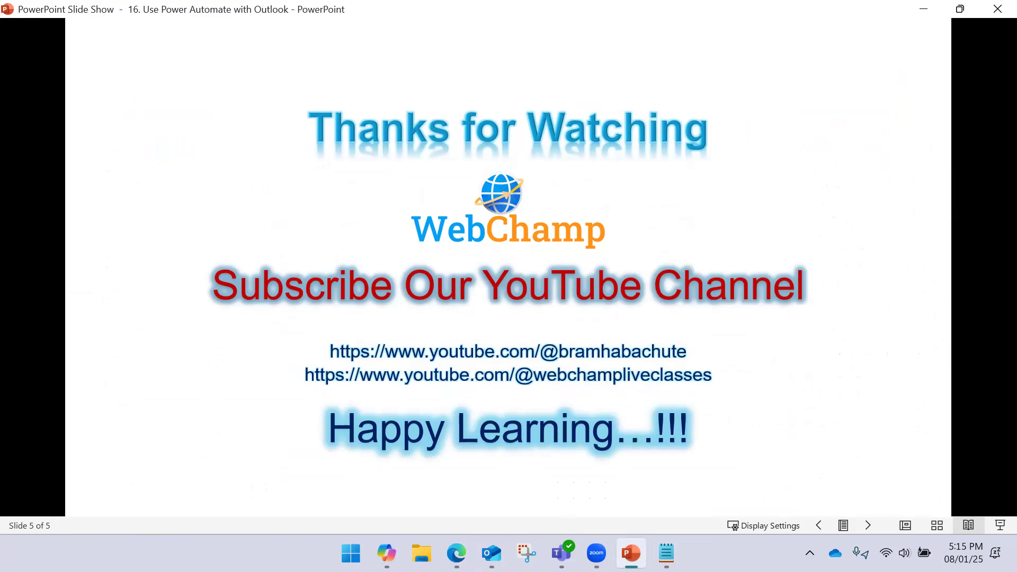
left_click(914, 11)
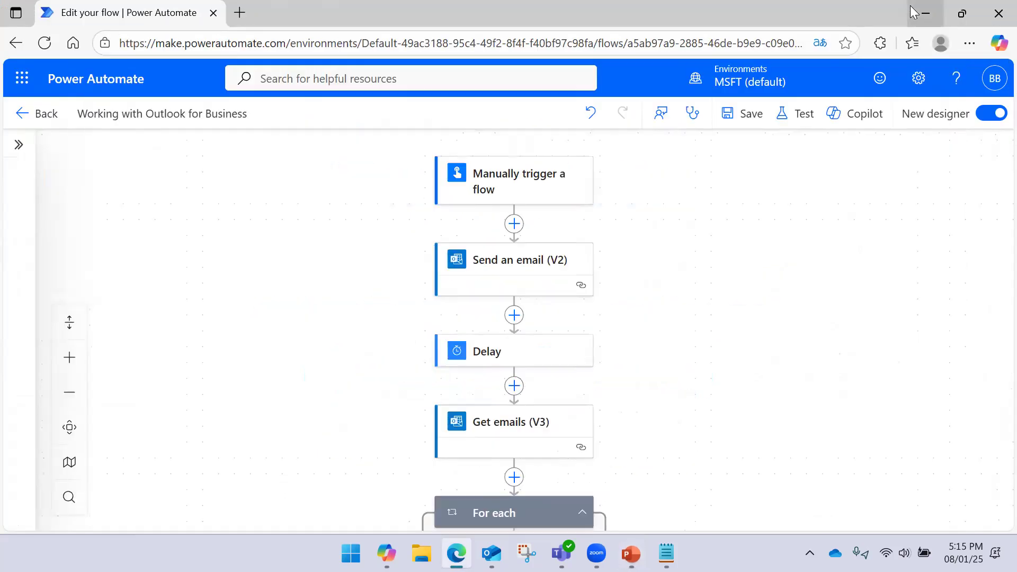
left_click(911, 11)
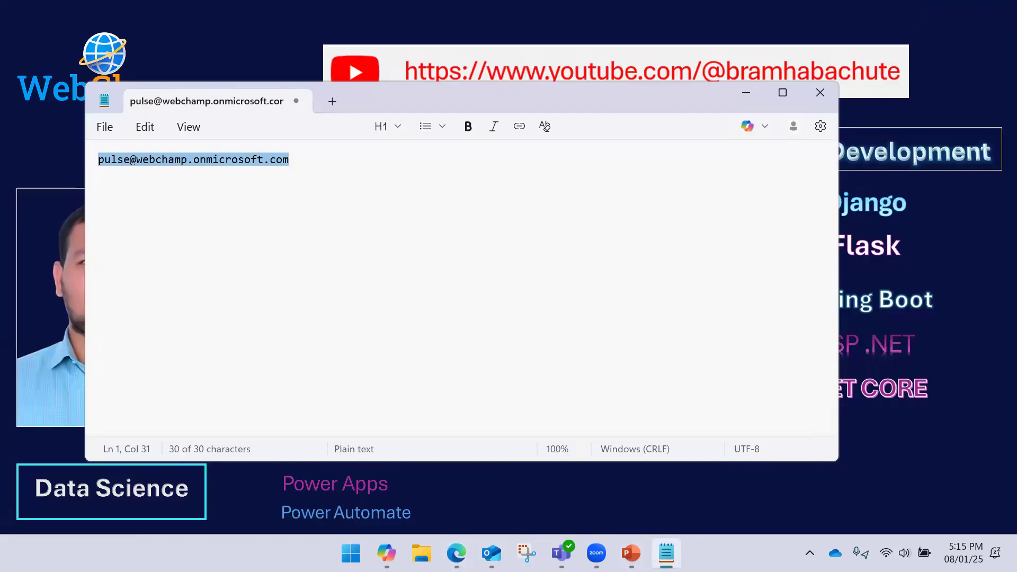
left_click(832, 92)
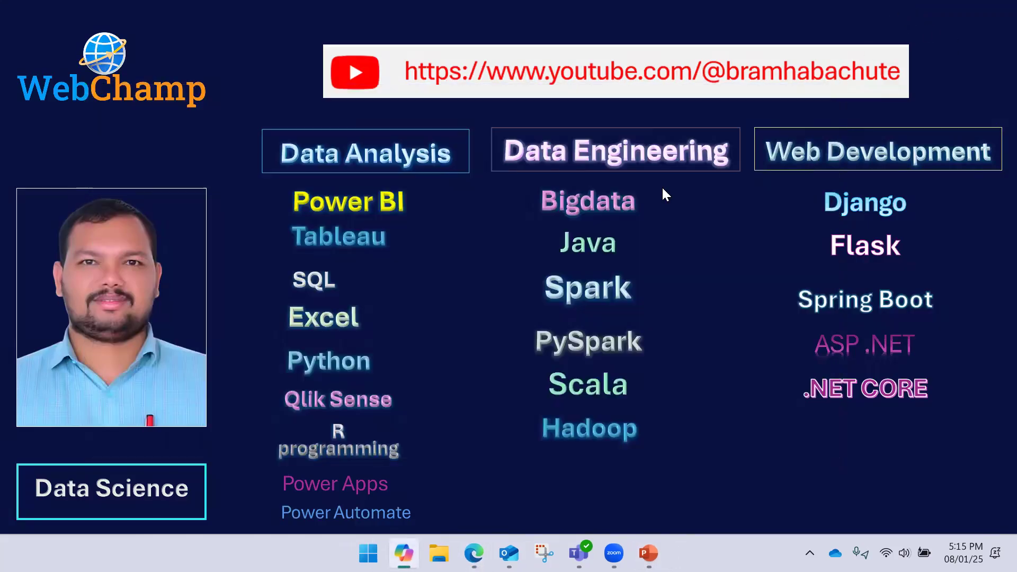